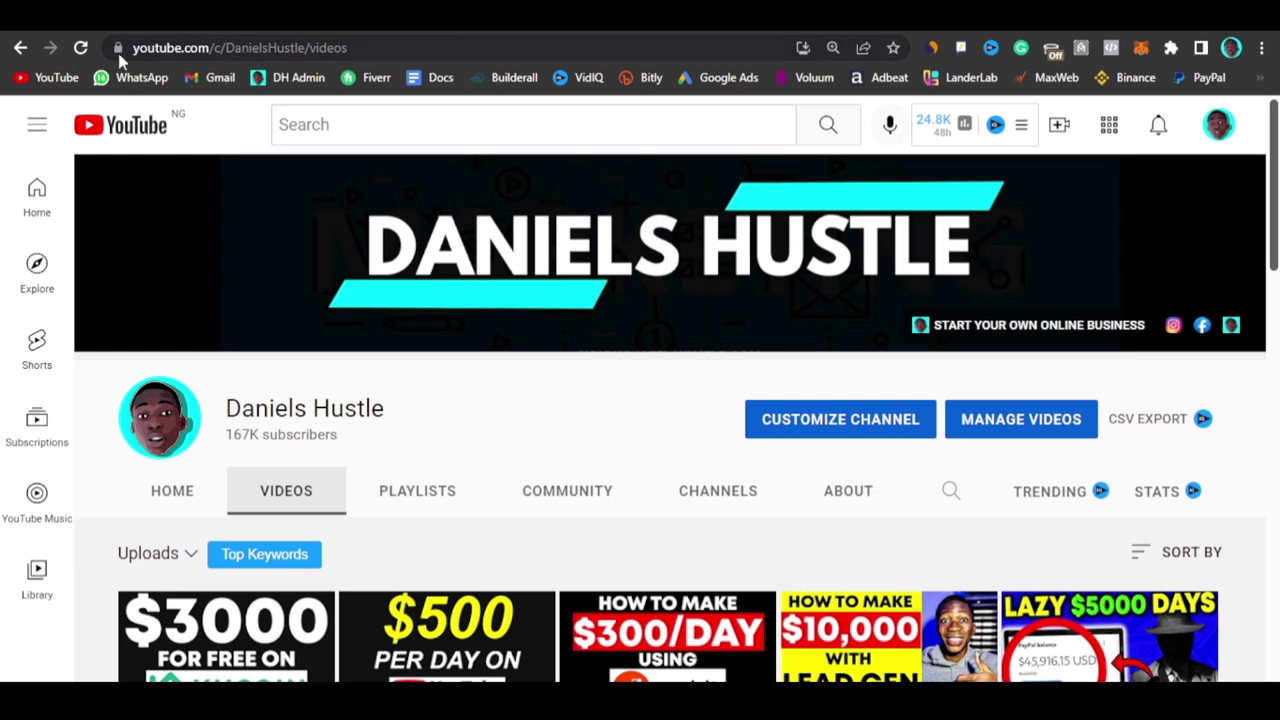
{"action": "left_click", "coordinate": [81, 47]}
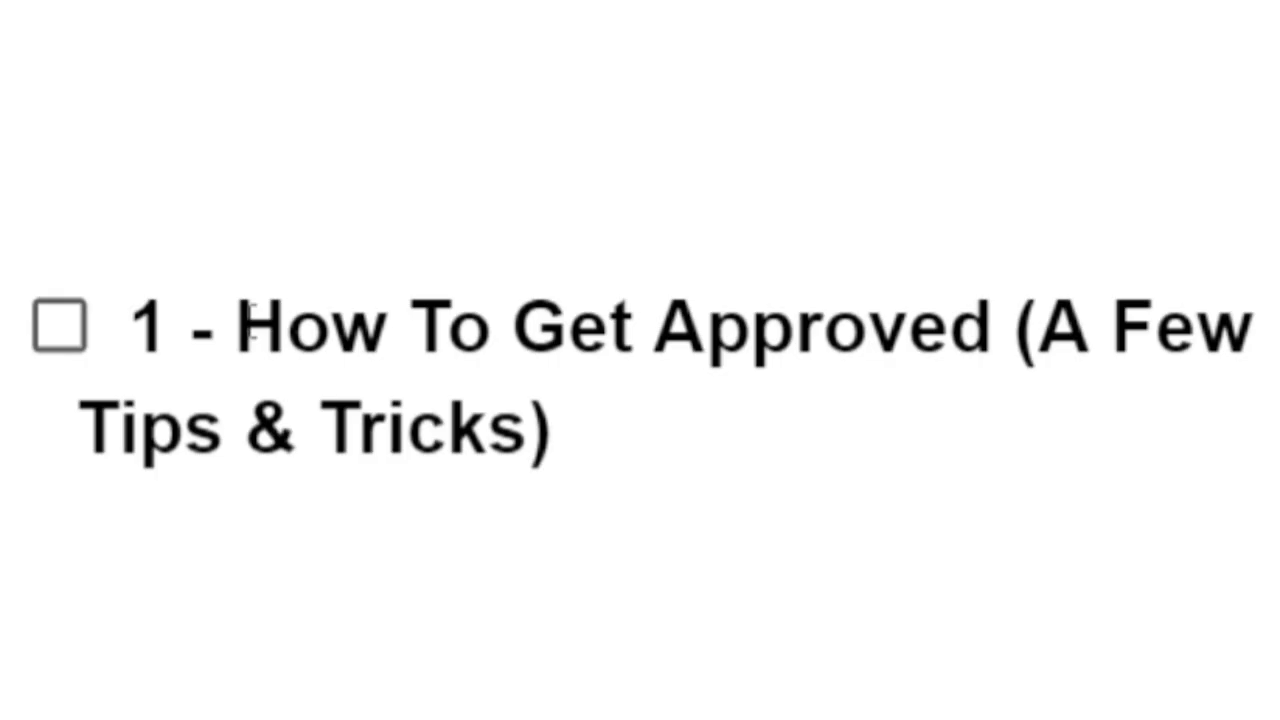
{"action": "left_click_drag", "start_coordinate": [237, 329], "coordinate": [562, 432]}
{"action": "left_click", "coordinate": [562, 432]}
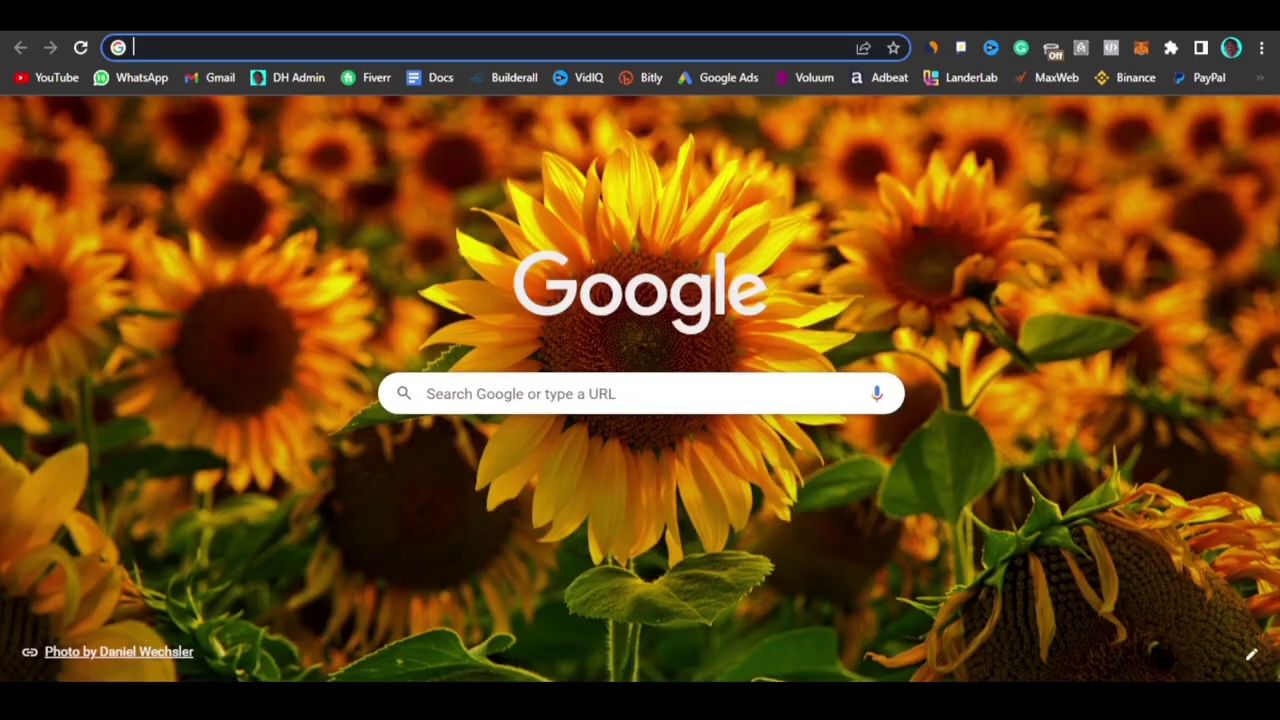
- Open a new Incognito window and load the bookmarked ShareASale site in it
{"action": "left_click", "coordinate": [1262, 47]}
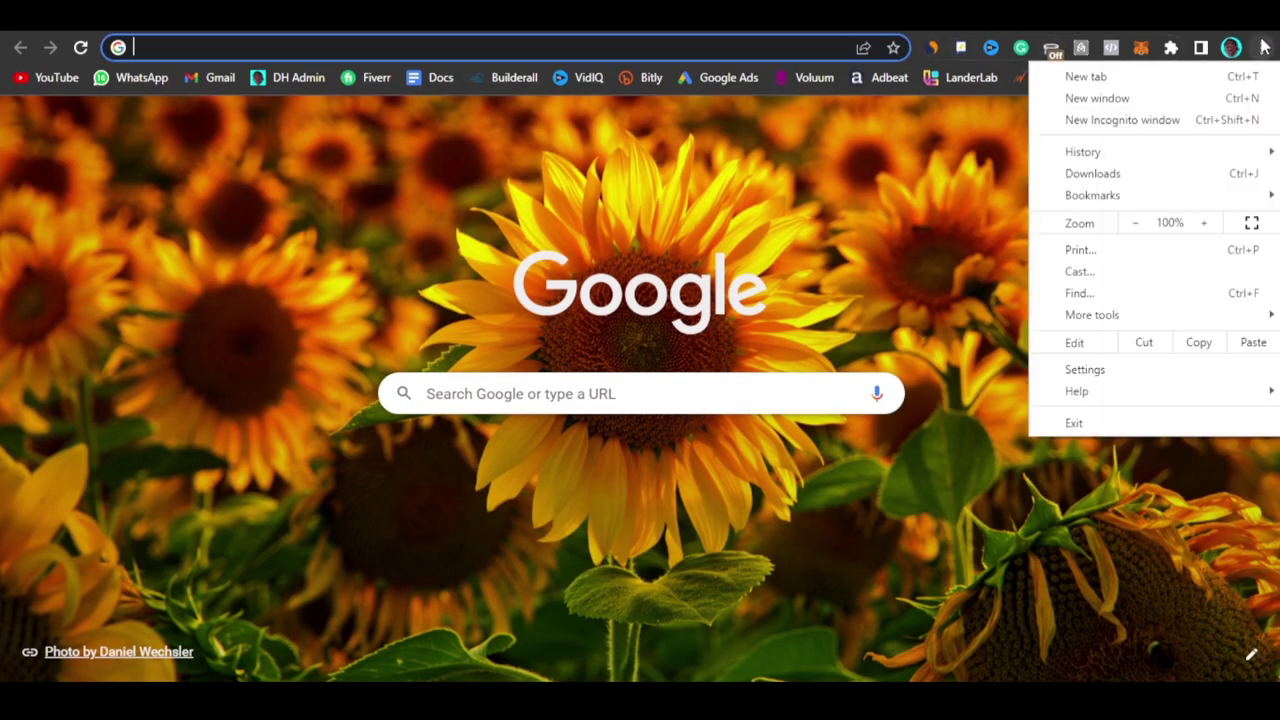
{"action": "left_click", "coordinate": [1128, 120]}
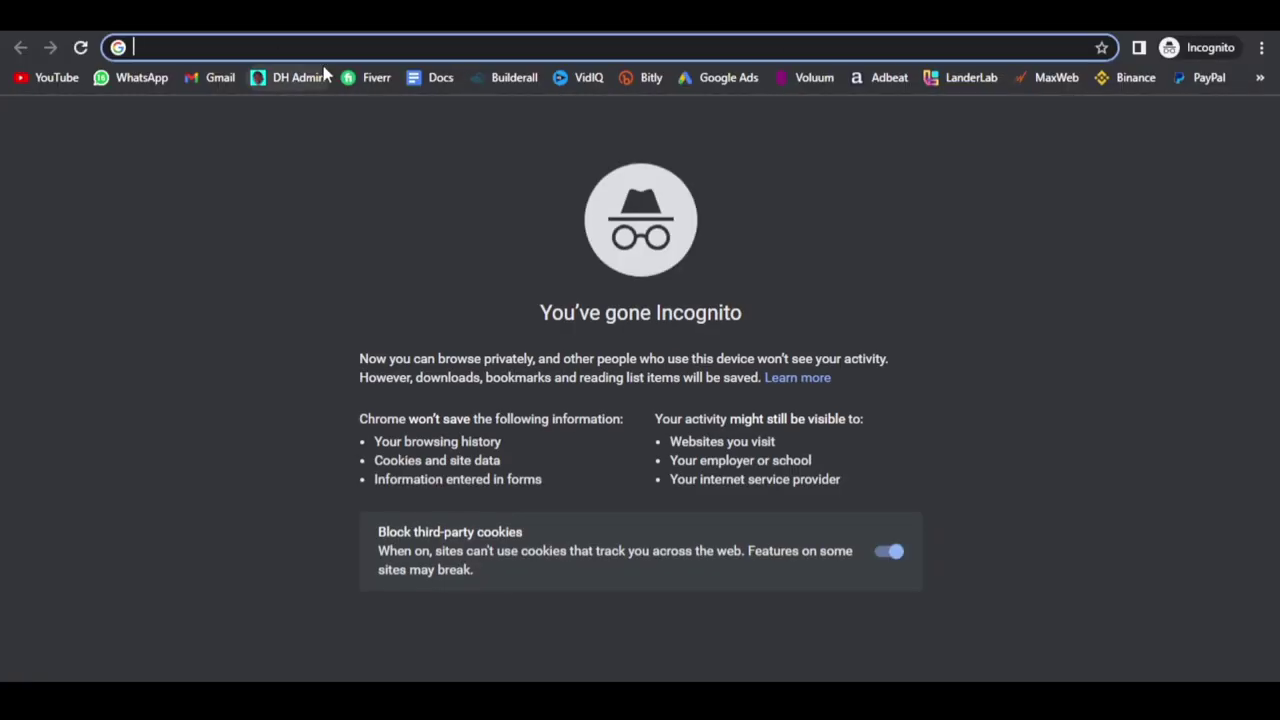
{"action": "left_click", "coordinate": [1260, 77]}
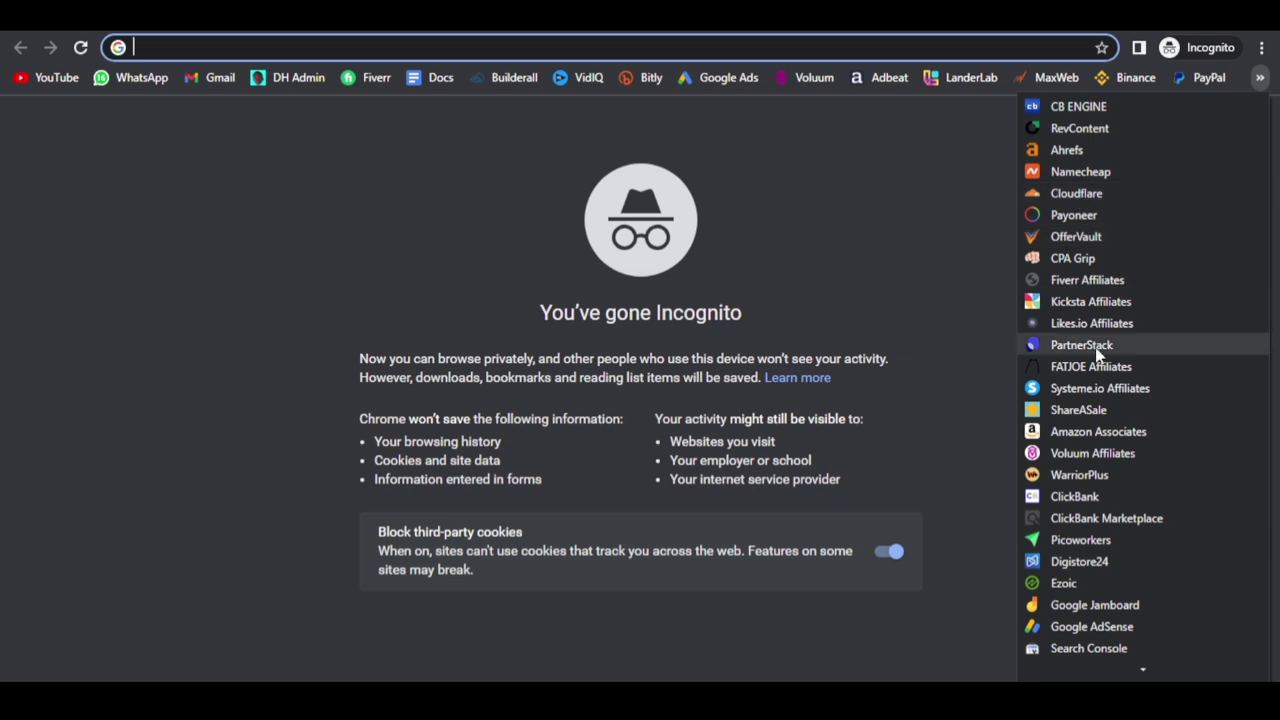
{"action": "left_click", "coordinate": [1093, 410]}
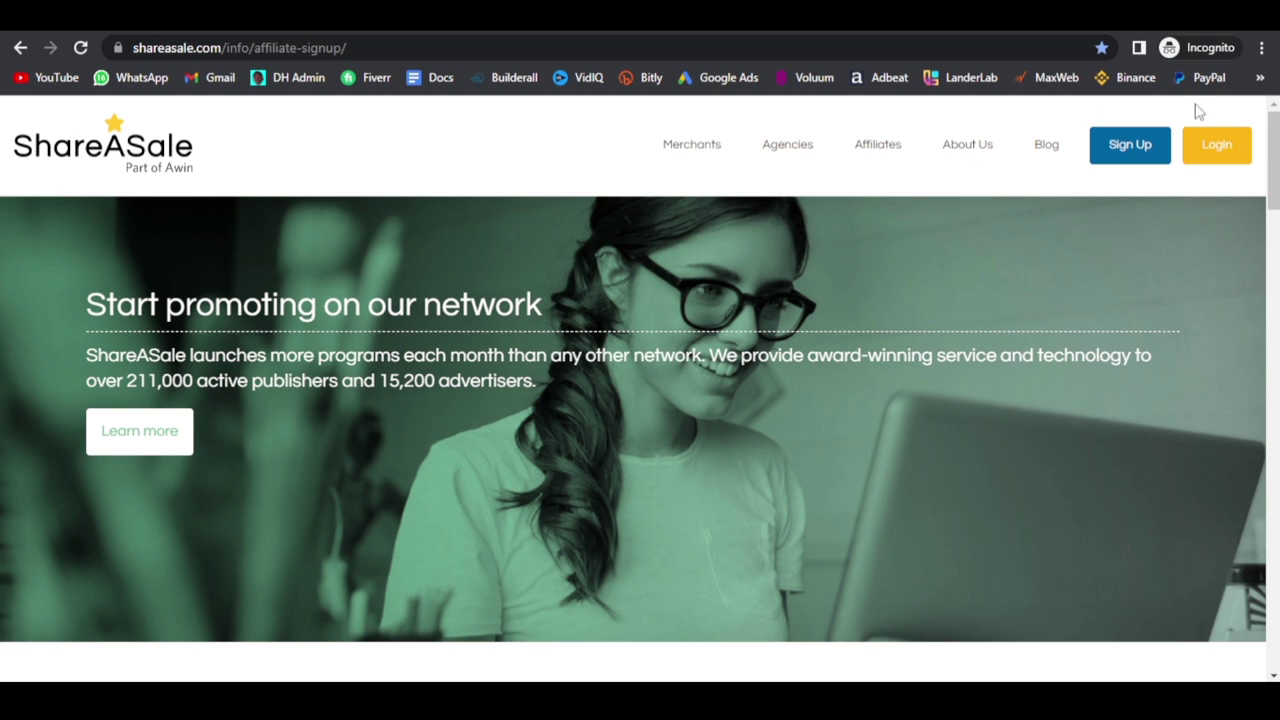
- Go to ShareASale's Affiliate Sign Up page and review the login details required for account creation
{"action": "mouse_move", "coordinate": [1152, 170]}
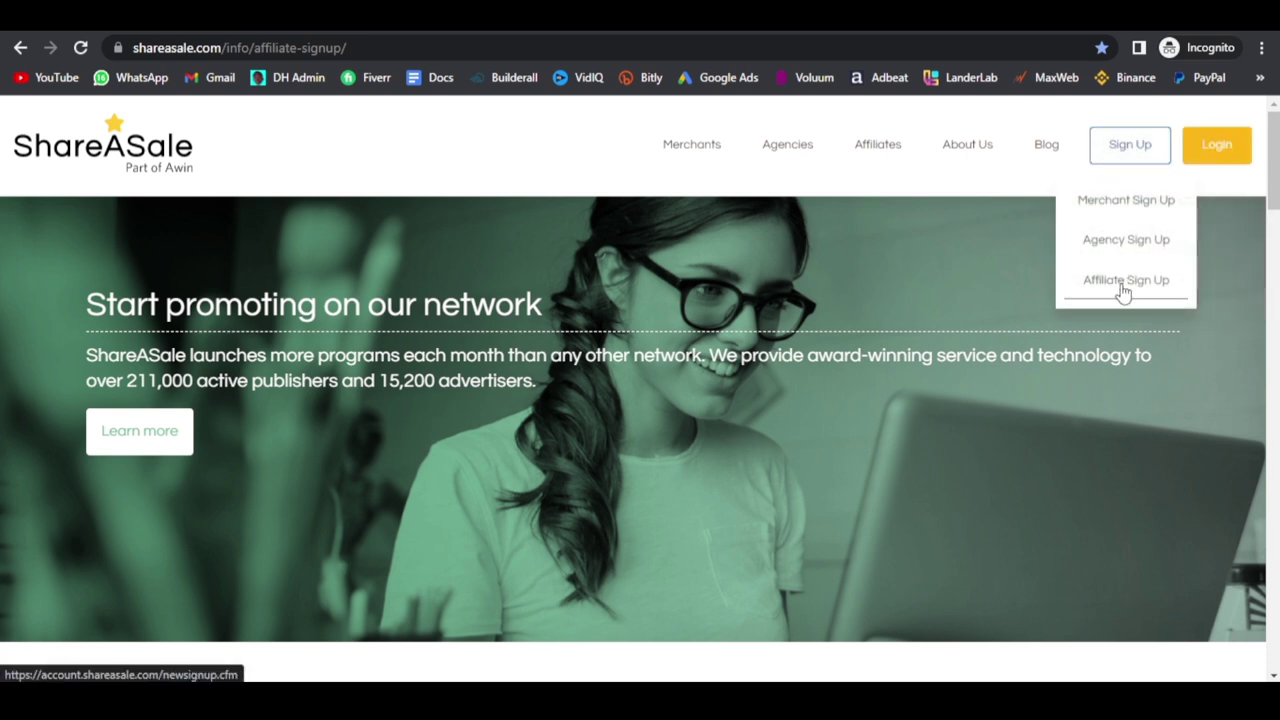
{"action": "left_click", "coordinate": [1131, 287]}
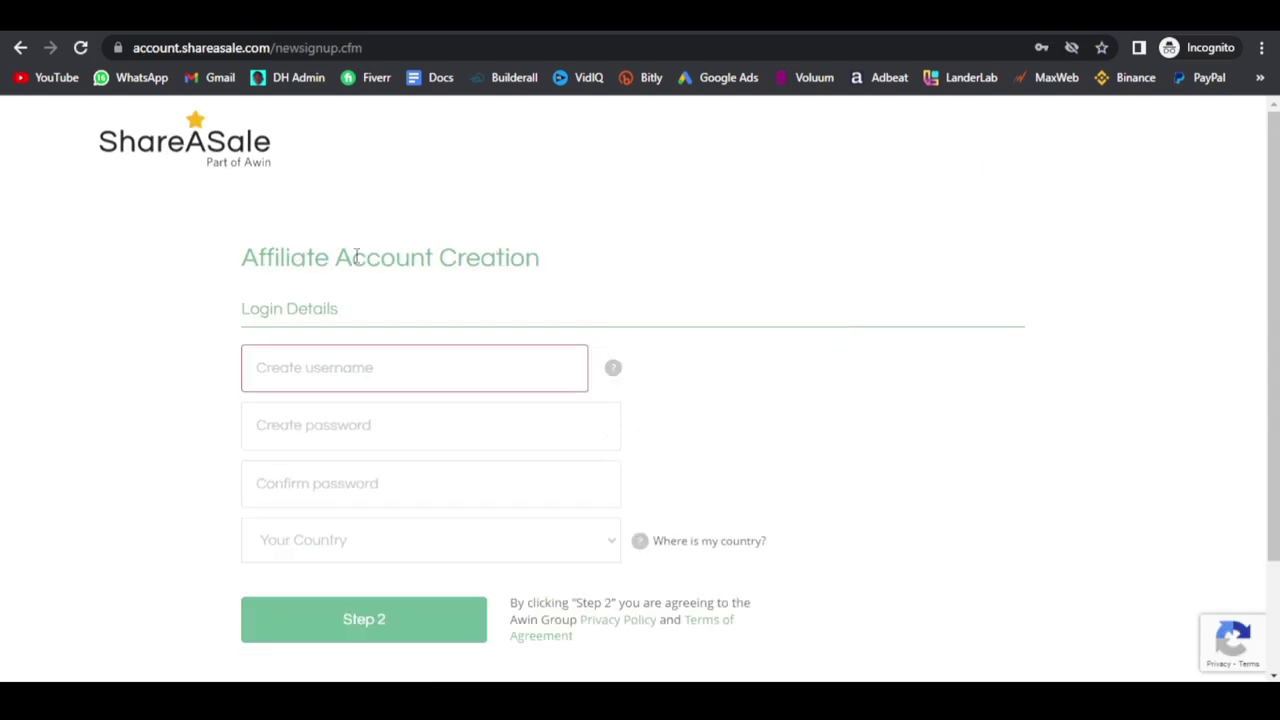
{"action": "left_click_drag", "start_coordinate": [244, 258], "coordinate": [545, 260]}
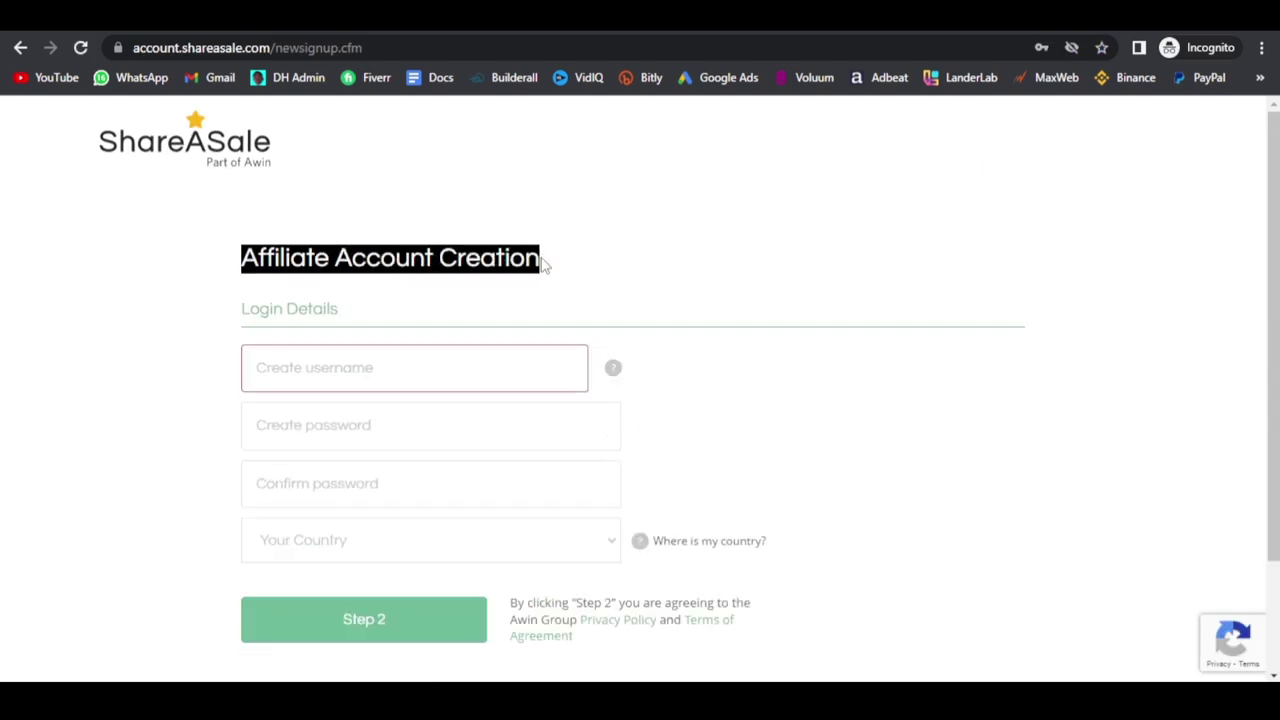
{"action": "left_click", "coordinate": [399, 323]}
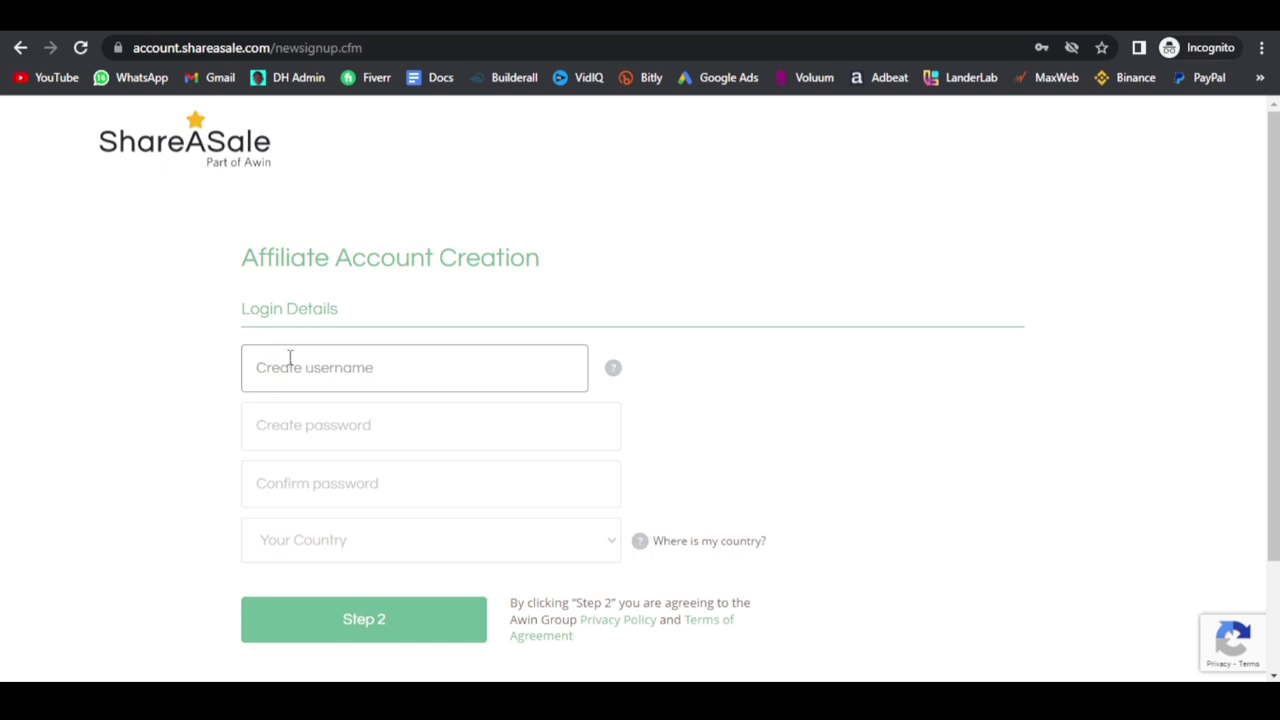
{"action": "scroll", "coordinate": [369, 422], "scroll_direction": "down", "scroll_amount": 2}
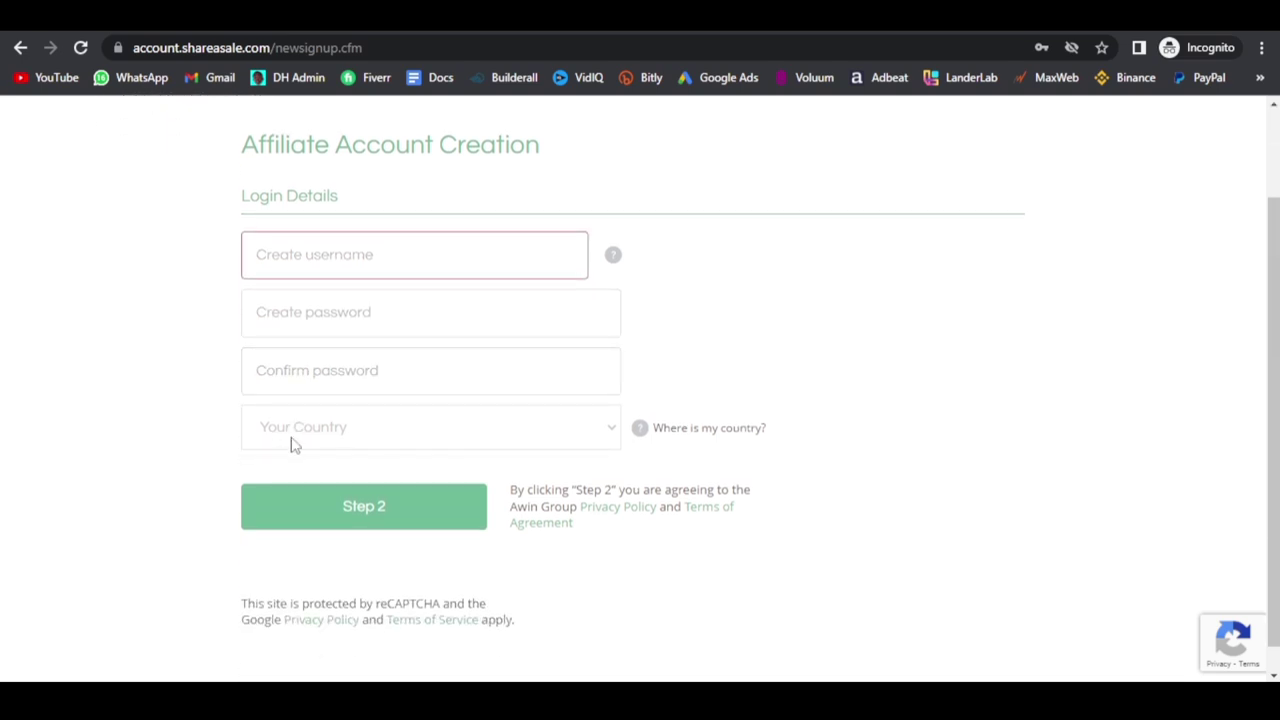
{"action": "scroll", "coordinate": [522, 446], "scroll_direction": "down", "scroll_amount": 1}
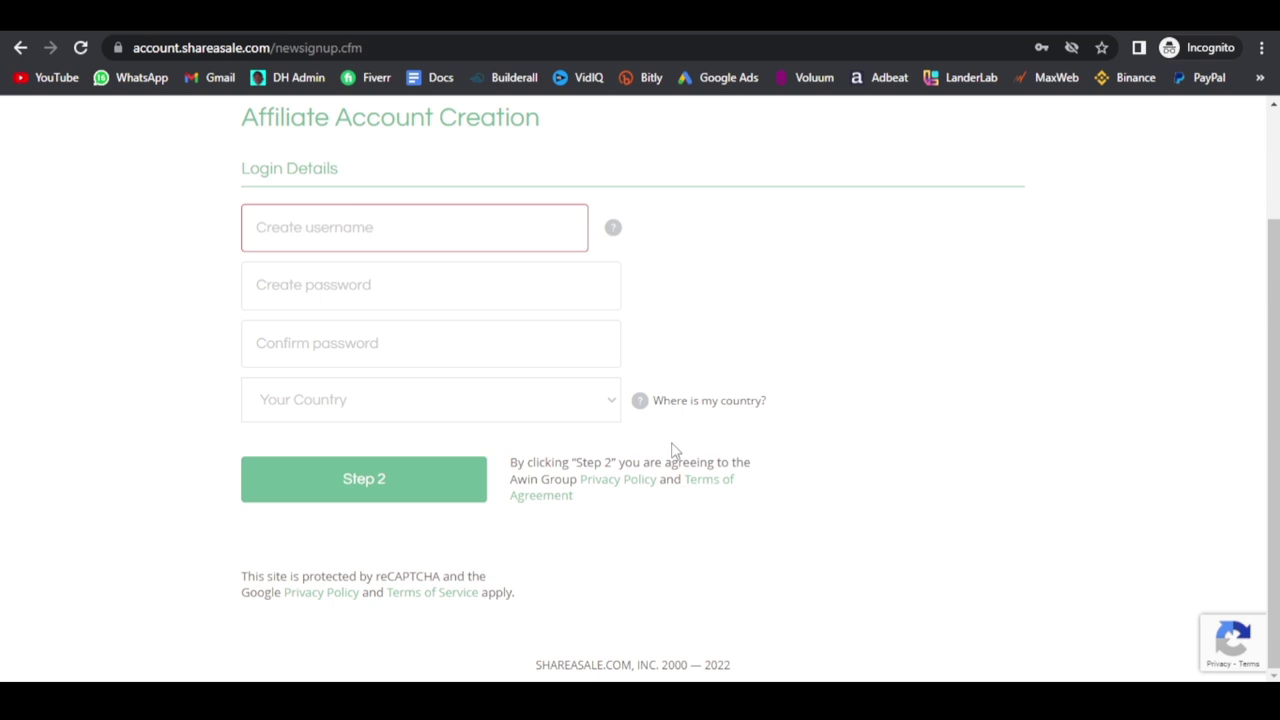
- Search for "tunnel bear plugin" in a new tab and look through the TunnelBear for Chrome page
{"action": "key", "text": "ctrl+t"}
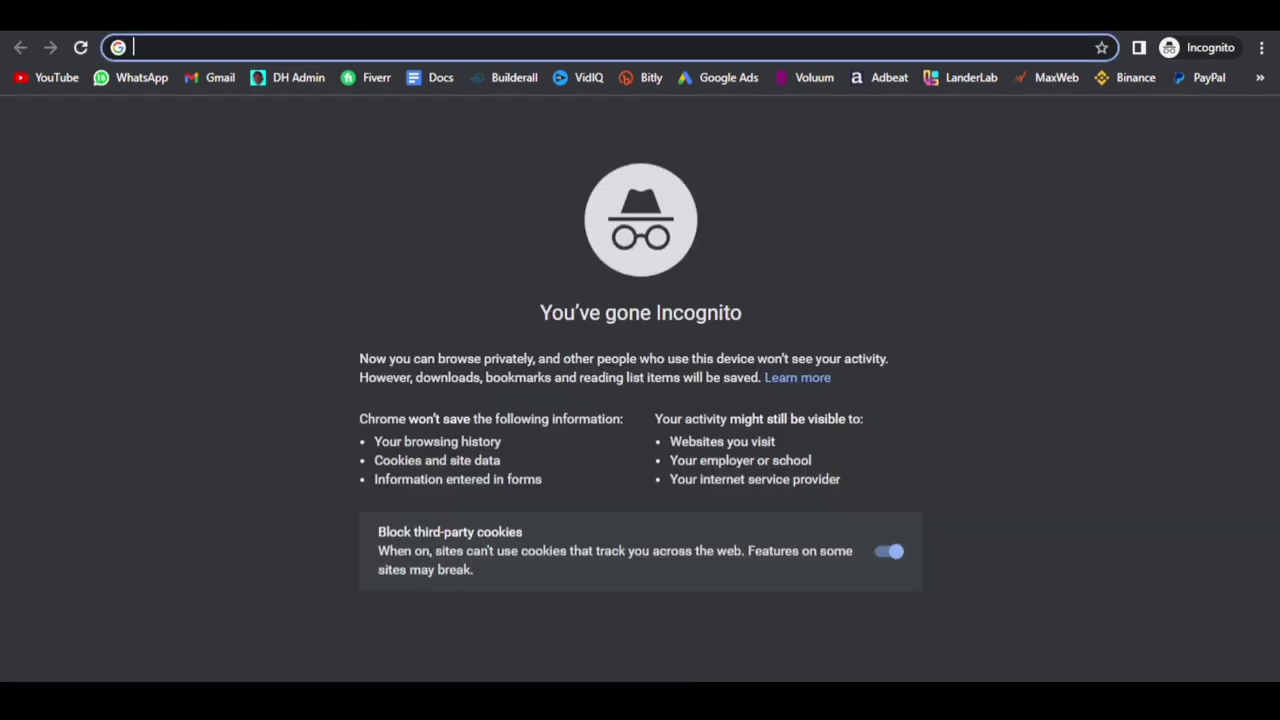
{"action": "type", "text": "tunnel"}
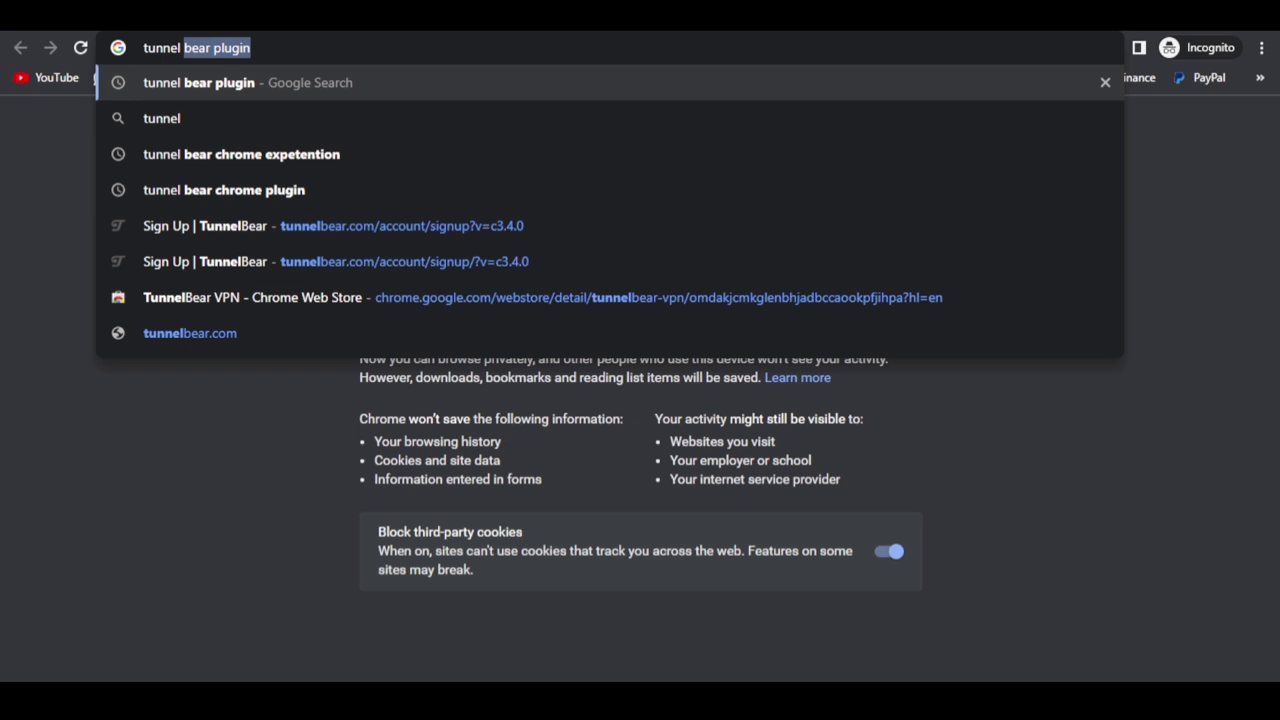
{"action": "key", "text": "Return"}
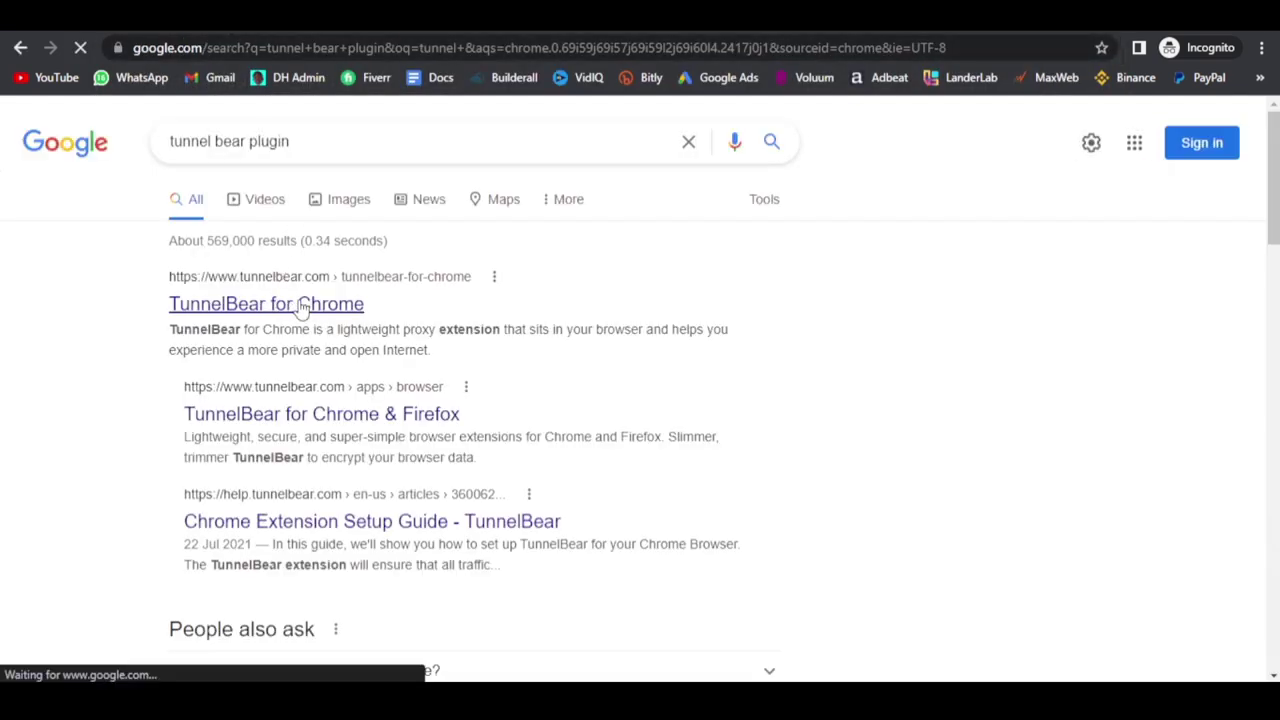
{"action": "left_click", "coordinate": [290, 312]}
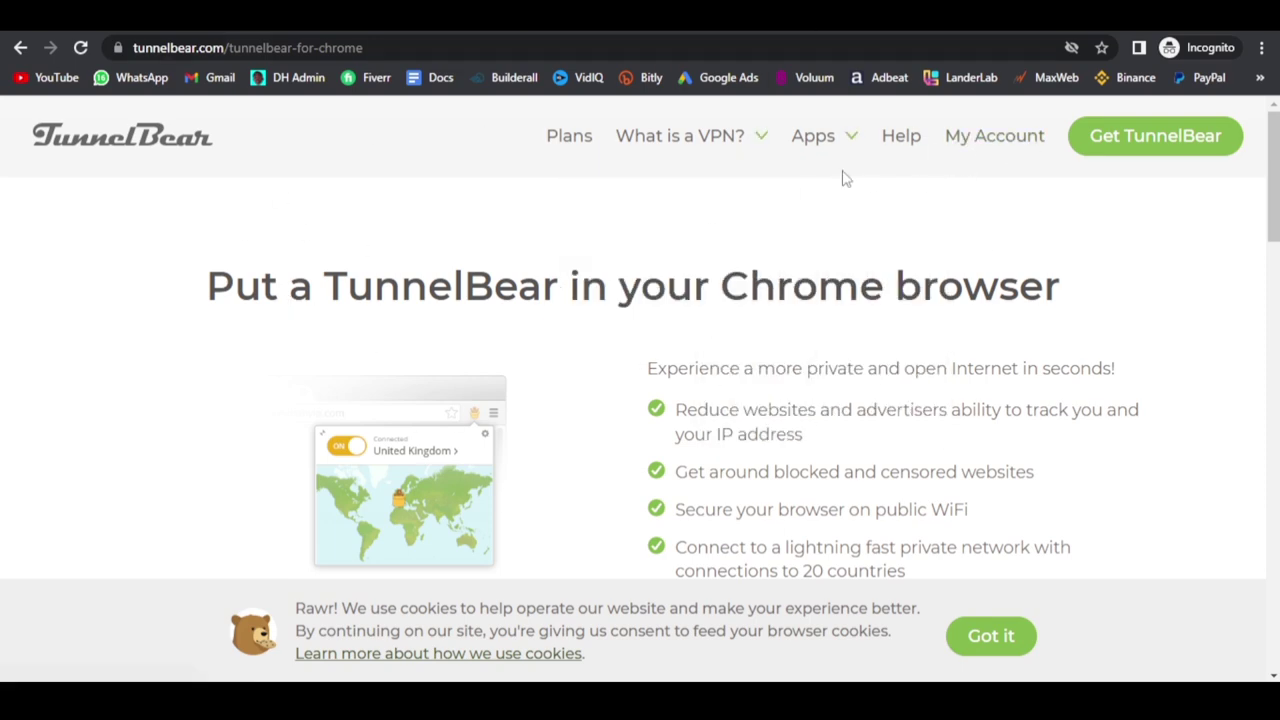
{"action": "scroll", "coordinate": [645, 265], "scroll_direction": "down", "scroll_amount": 8}
{"action": "scroll", "coordinate": [645, 265], "scroll_direction": "up", "scroll_amount": 8}
- Find the TunnelBear VPN extension's Chrome Web Store page in another tab and compare it with the TunnelBear for Chrome page
{"action": "key", "text": "ctrl+t"}
{"action": "type", "text": "tunne"}
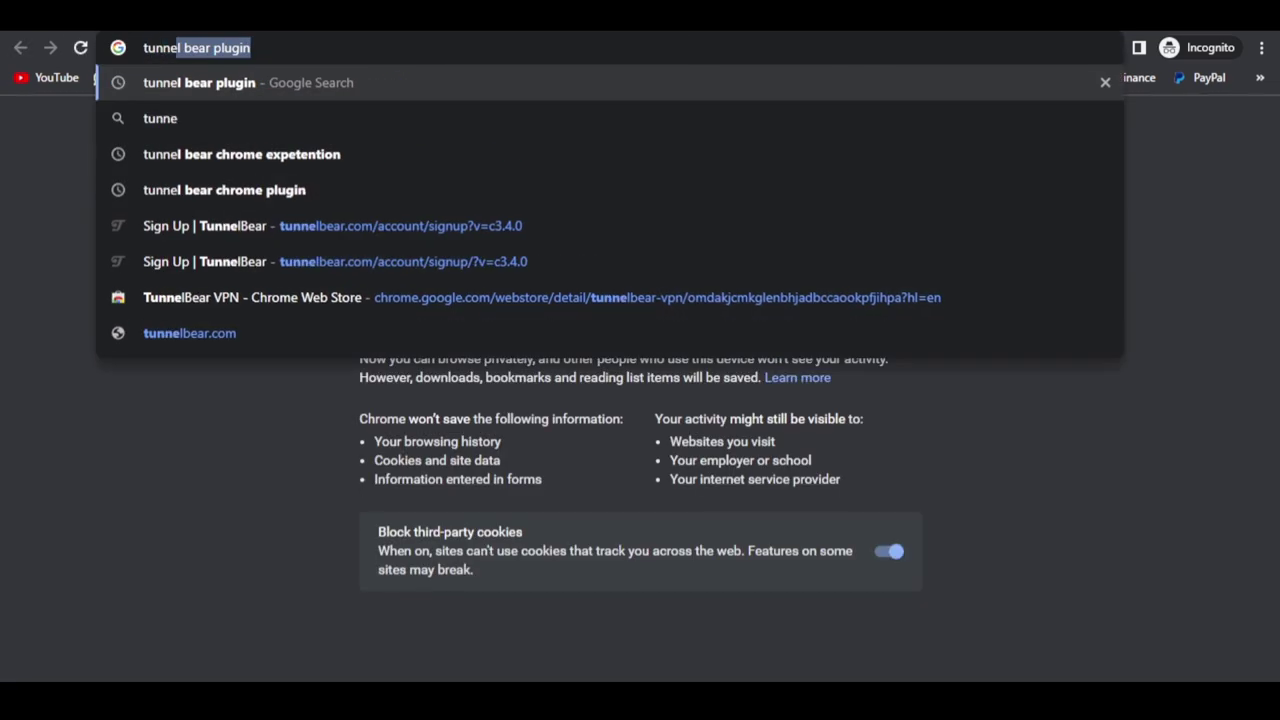
{"action": "key", "text": "Return"}
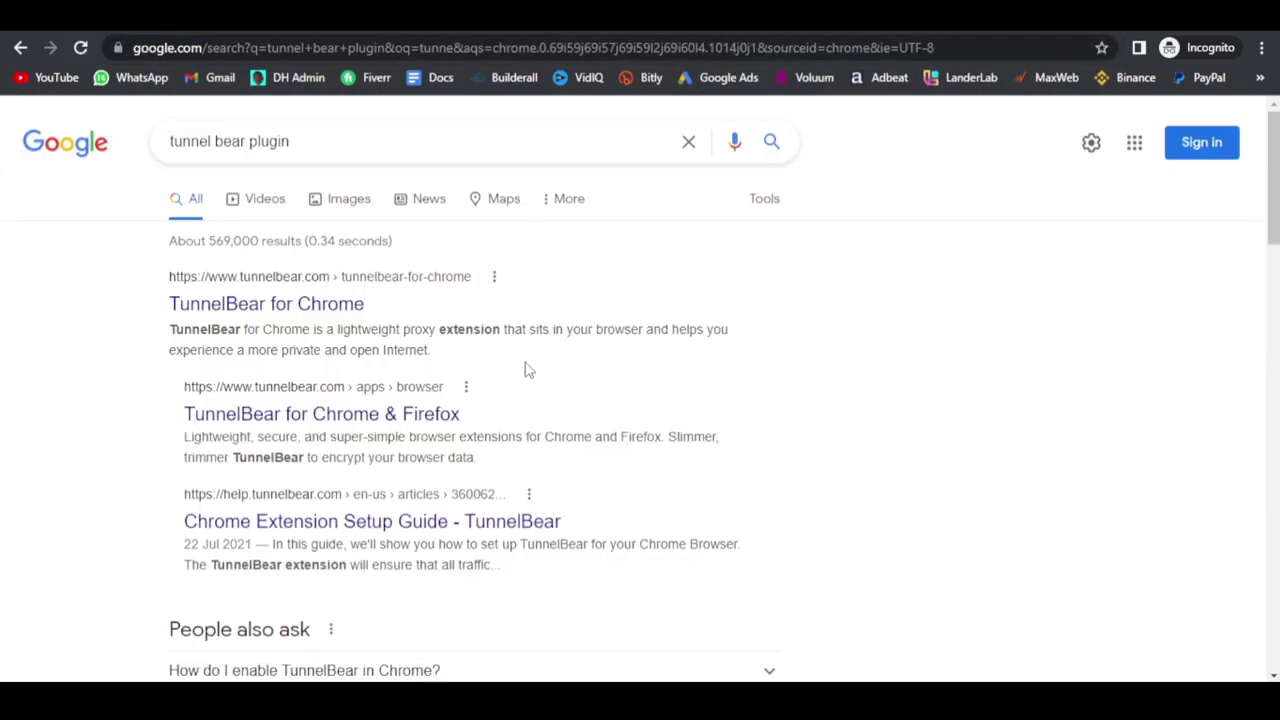
{"action": "scroll", "coordinate": [528, 370], "scroll_direction": "down", "scroll_amount": 6}
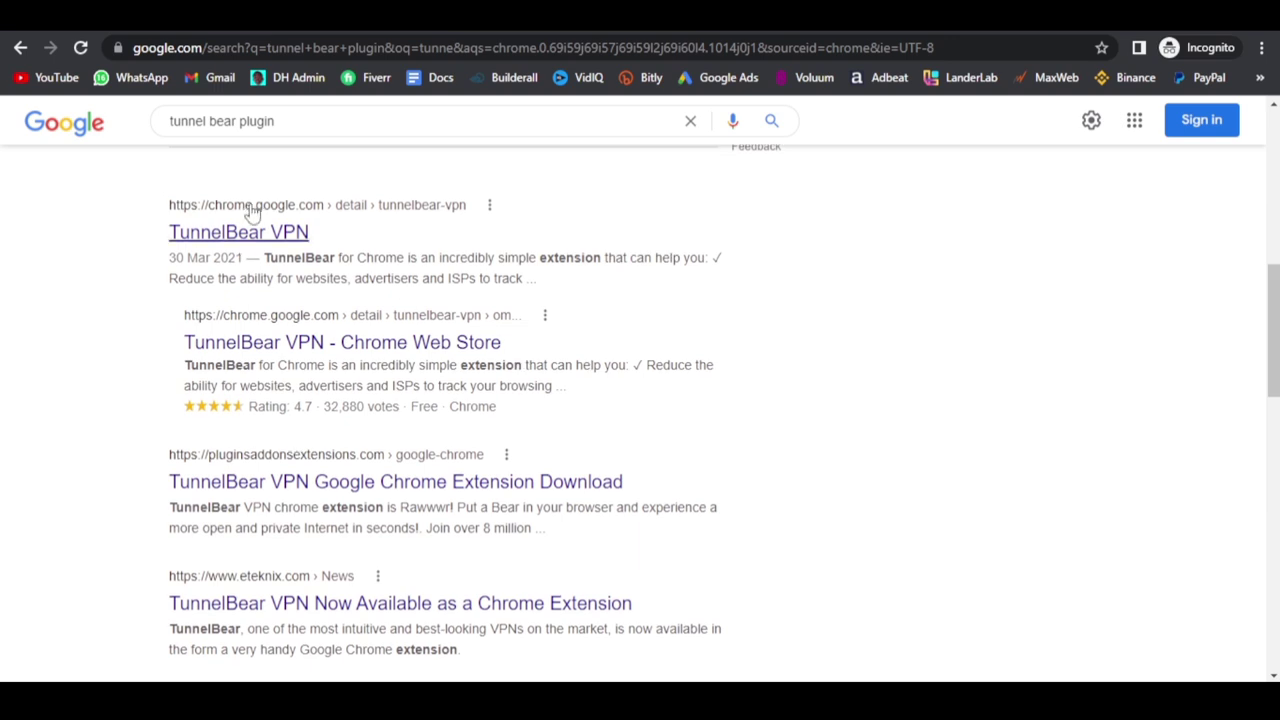
{"action": "left_click", "coordinate": [222, 236]}
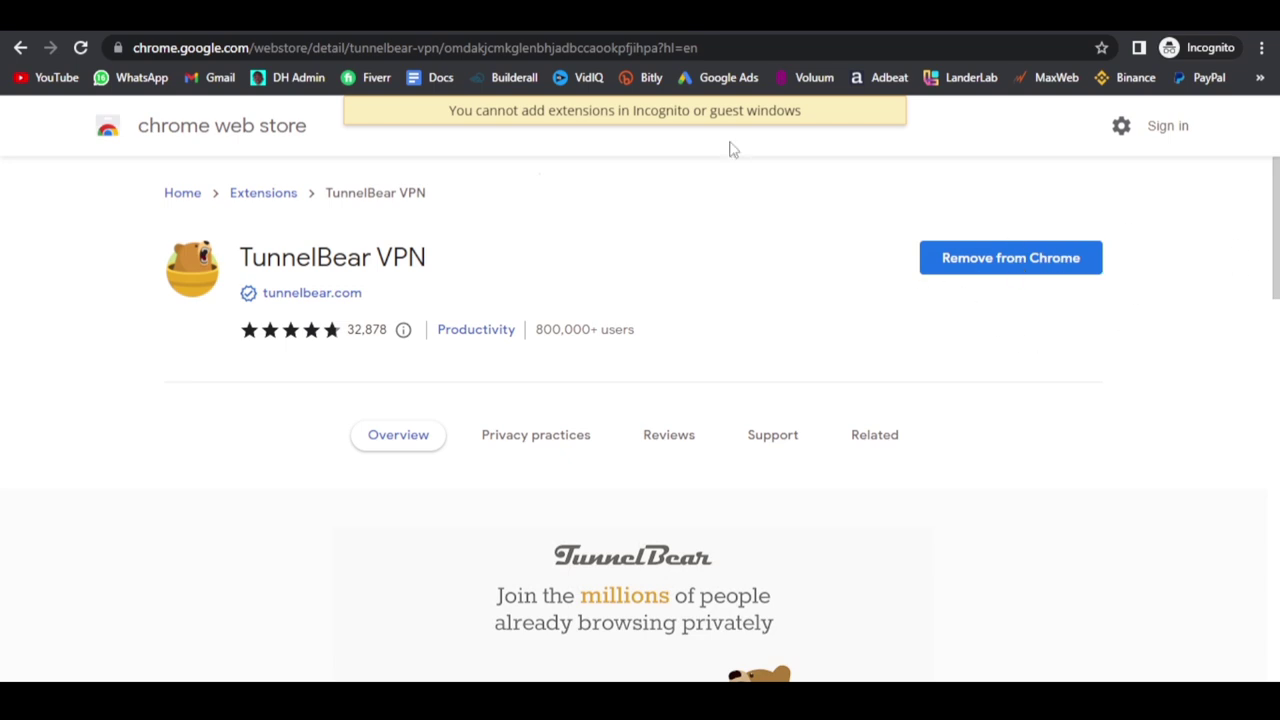
{"action": "left_click", "coordinate": [465, 15]}
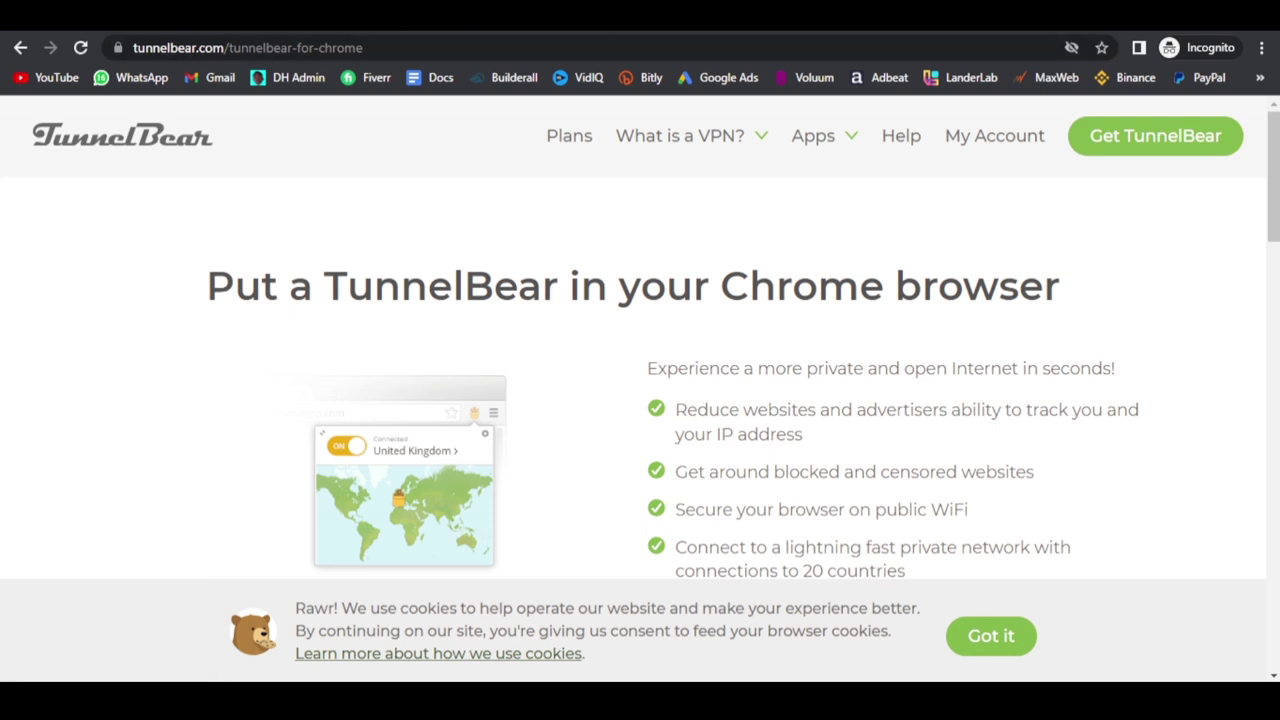
{"action": "left_click", "coordinate": [566, 15]}
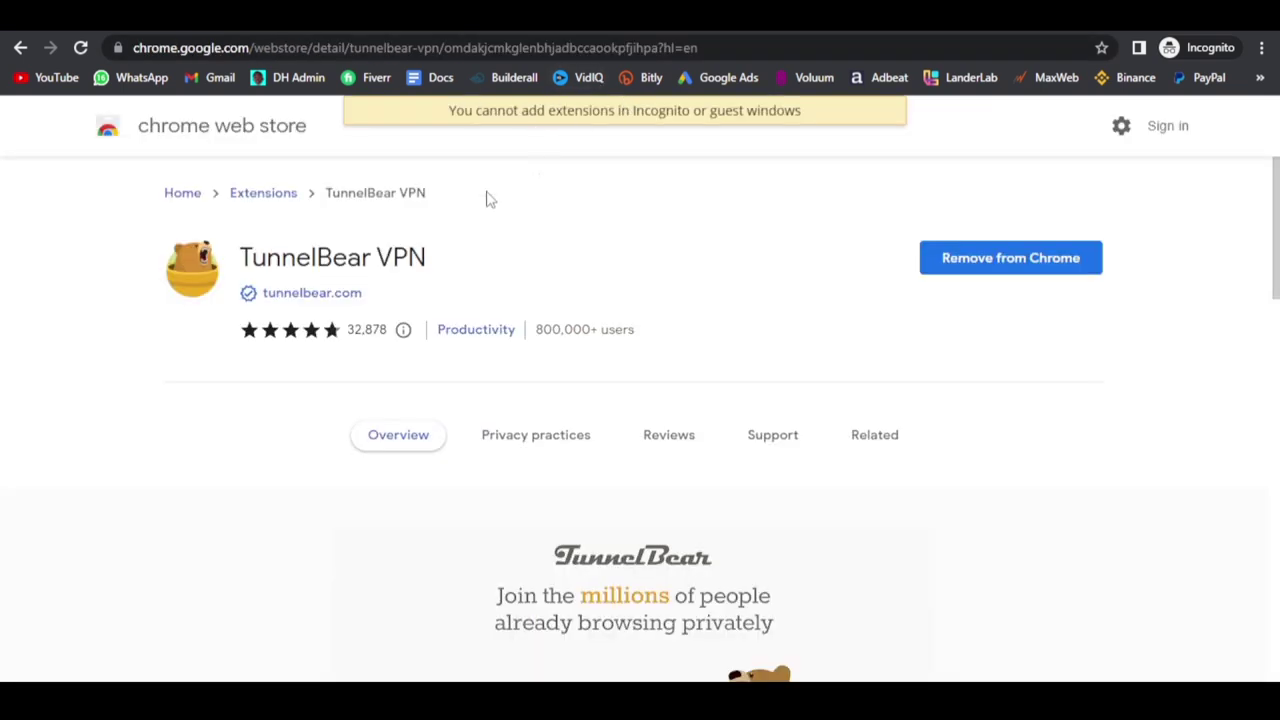
{"action": "left_click", "coordinate": [465, 15]}
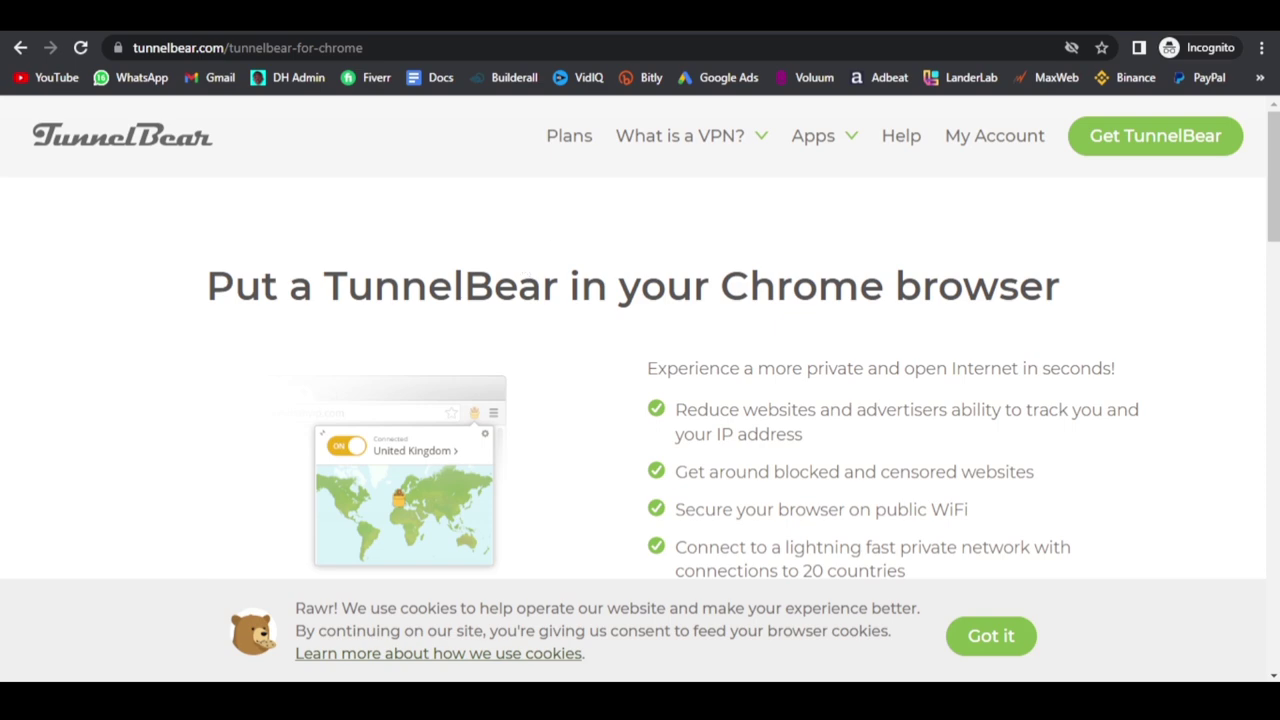
- Open dingtone.me in a new tab and look over its free calls and texts offer
{"action": "key", "text": "ctrl+t"}
{"action": "type", "text": "din"}
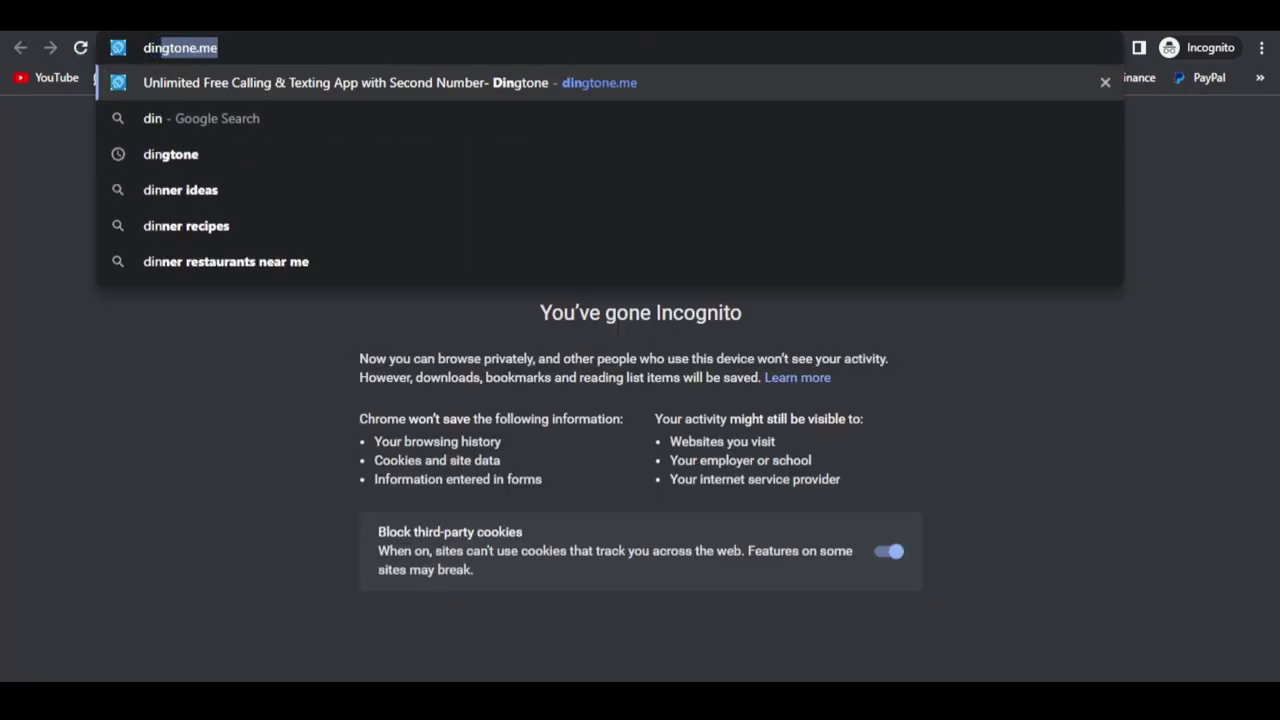
{"action": "key", "text": "Return"}
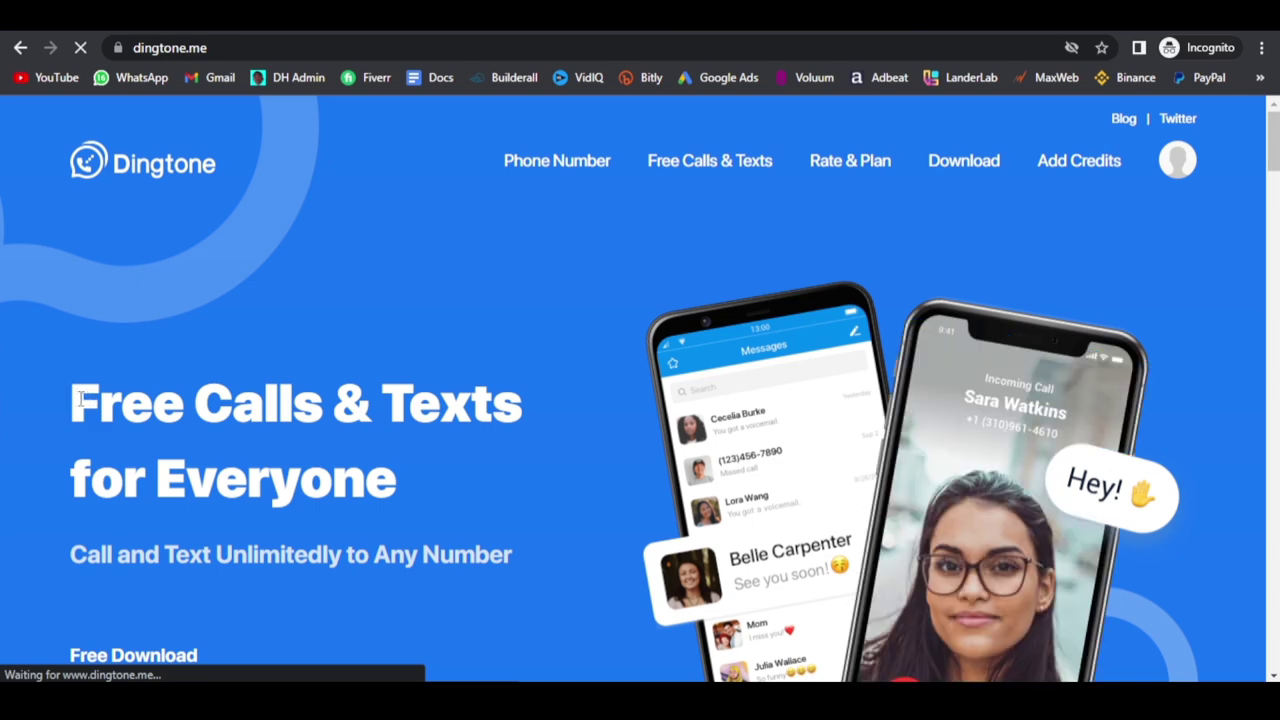
{"action": "left_click_drag", "start_coordinate": [76, 400], "coordinate": [414, 482]}
{"action": "left_click", "coordinate": [414, 482]}
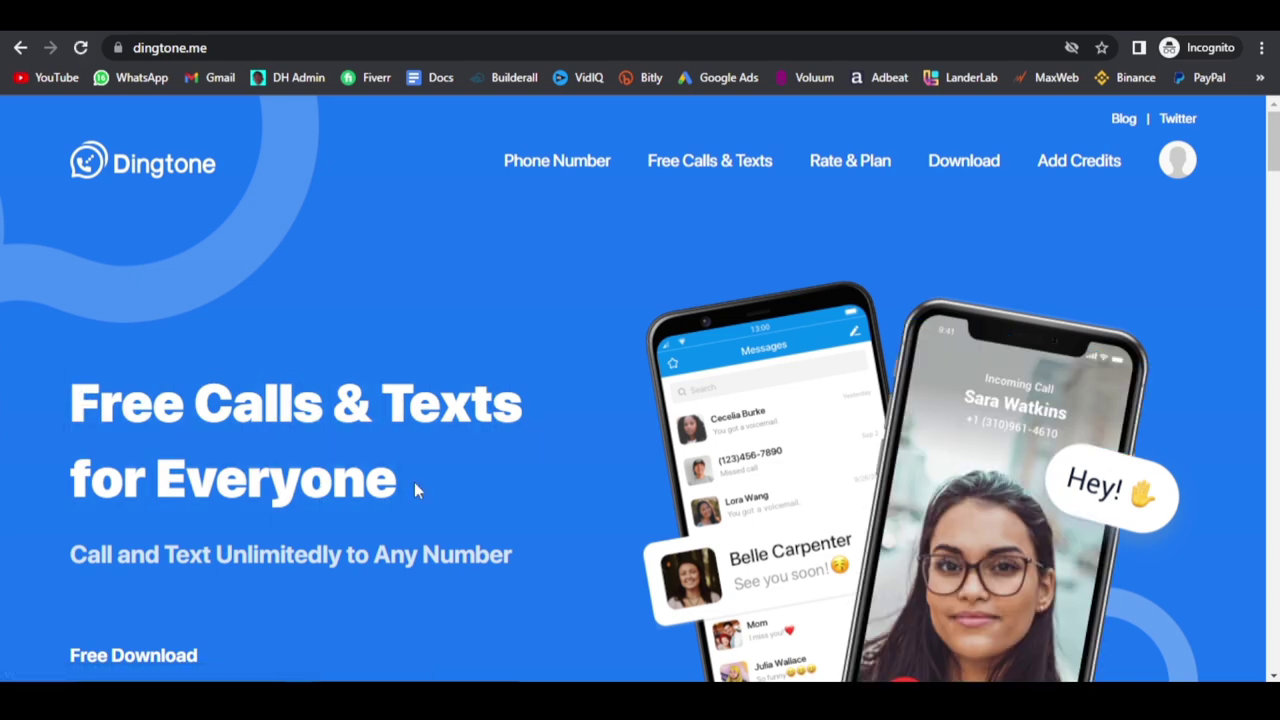
{"action": "scroll", "coordinate": [594, 417], "scroll_direction": "down", "scroll_amount": 4}
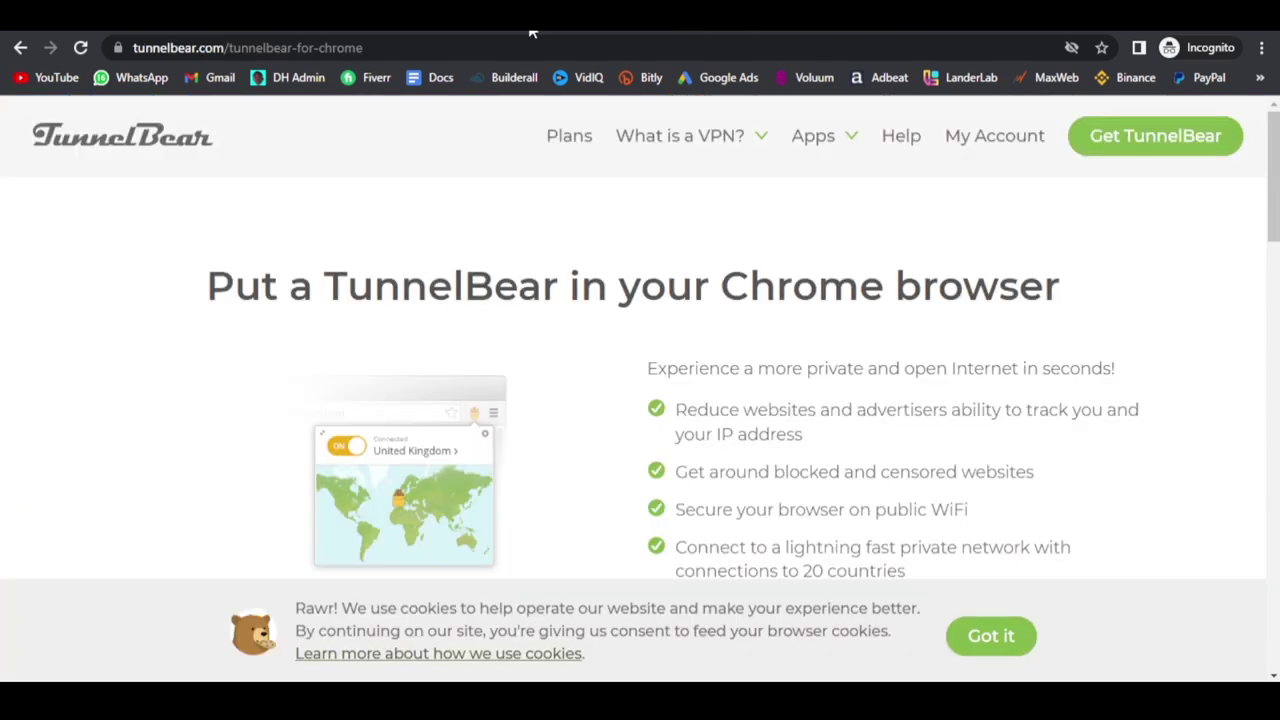
- Return to the regular browser window and open fiverr.com
{"action": "left_click", "coordinate": [327, 30]}
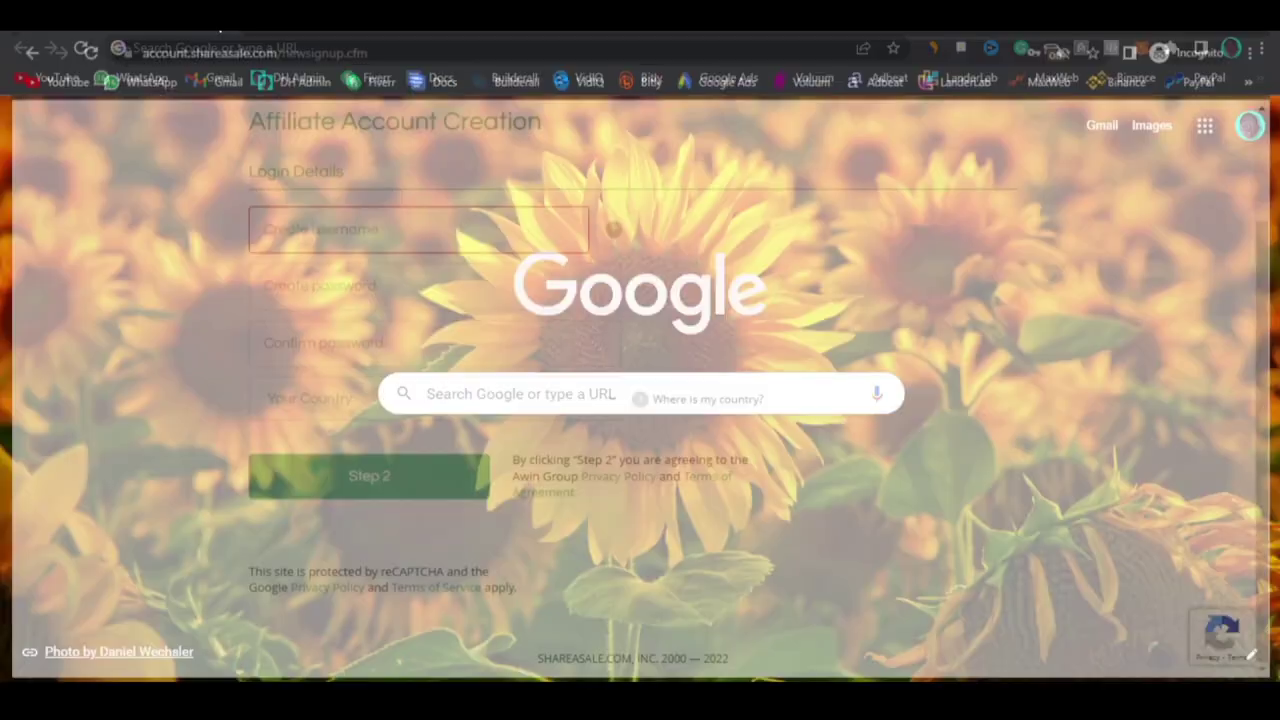
{"action": "type", "text": "fiverr.com"}
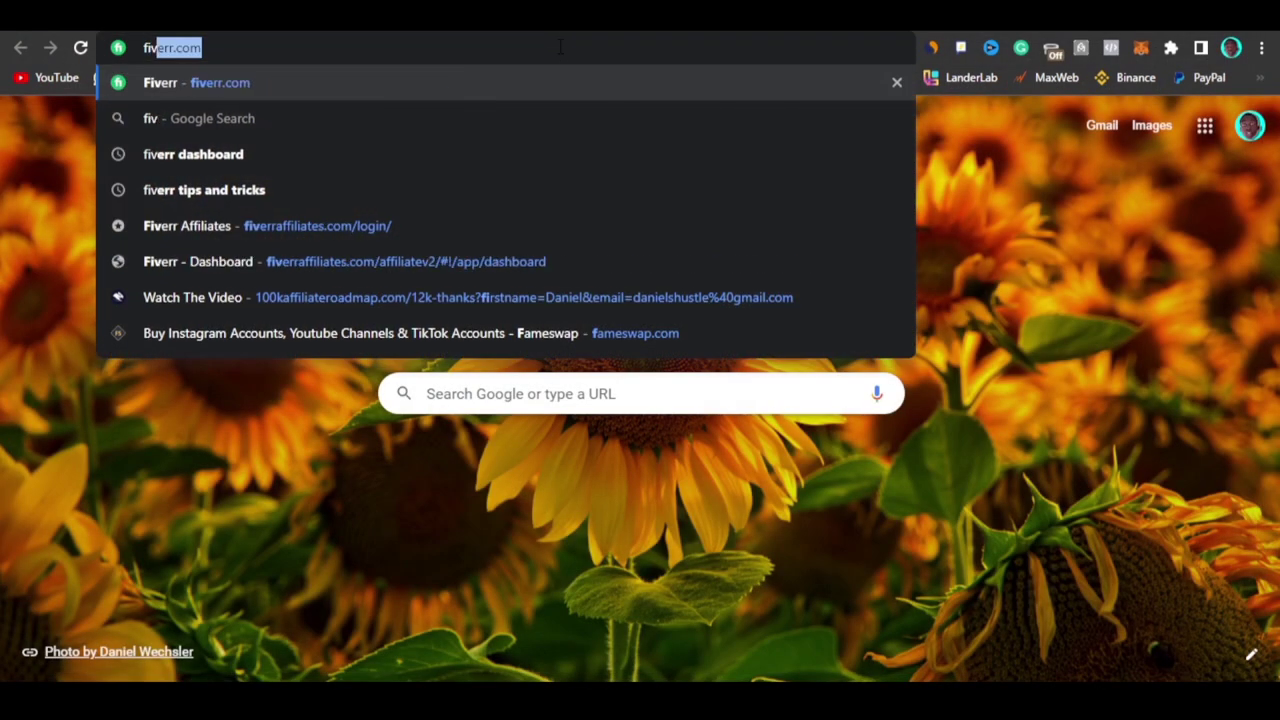
{"action": "key", "text": "Return"}
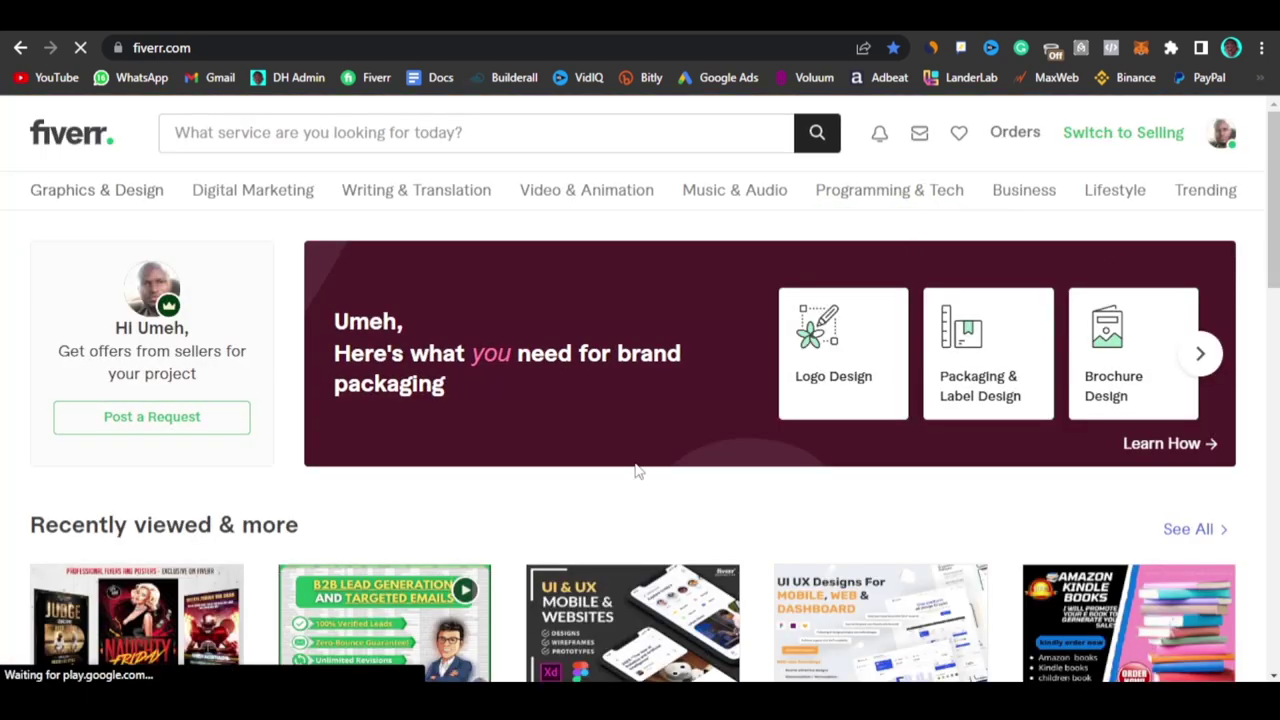
- Search Fiverr for "virtual assistants" and browse the listed gigs
{"action": "left_click", "coordinate": [390, 122]}
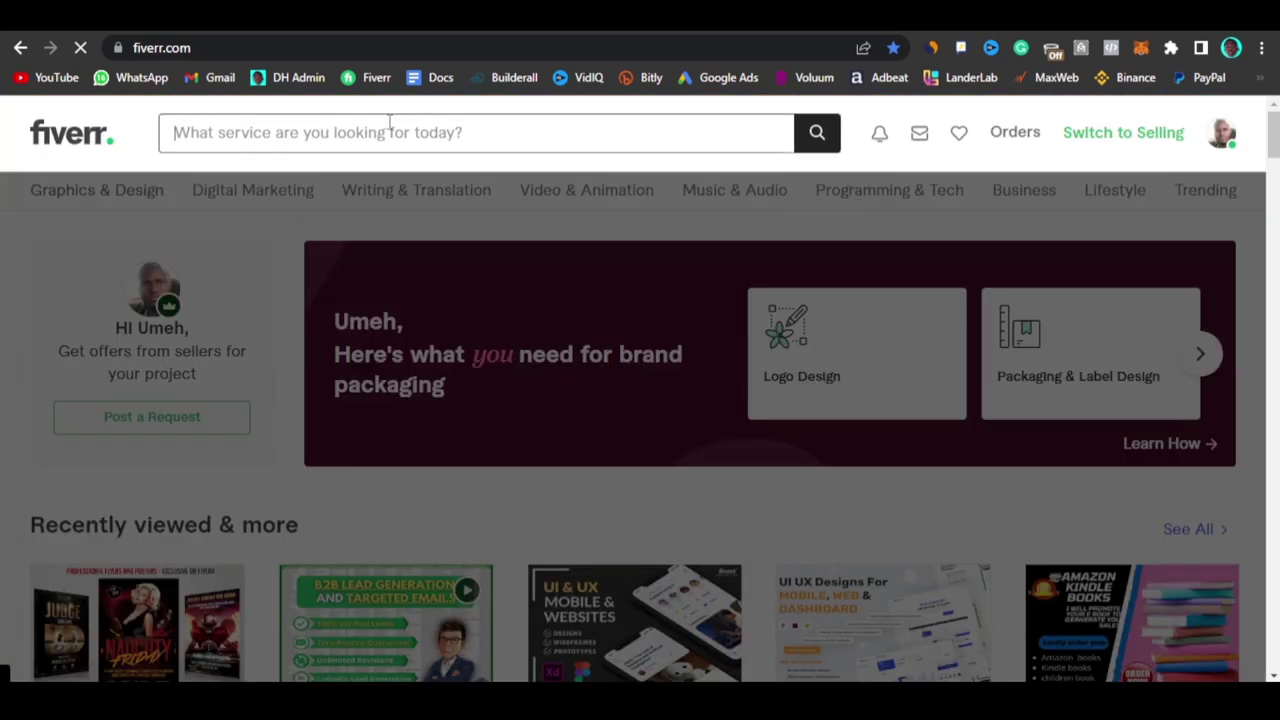
{"action": "type", "text": "virtual a"}
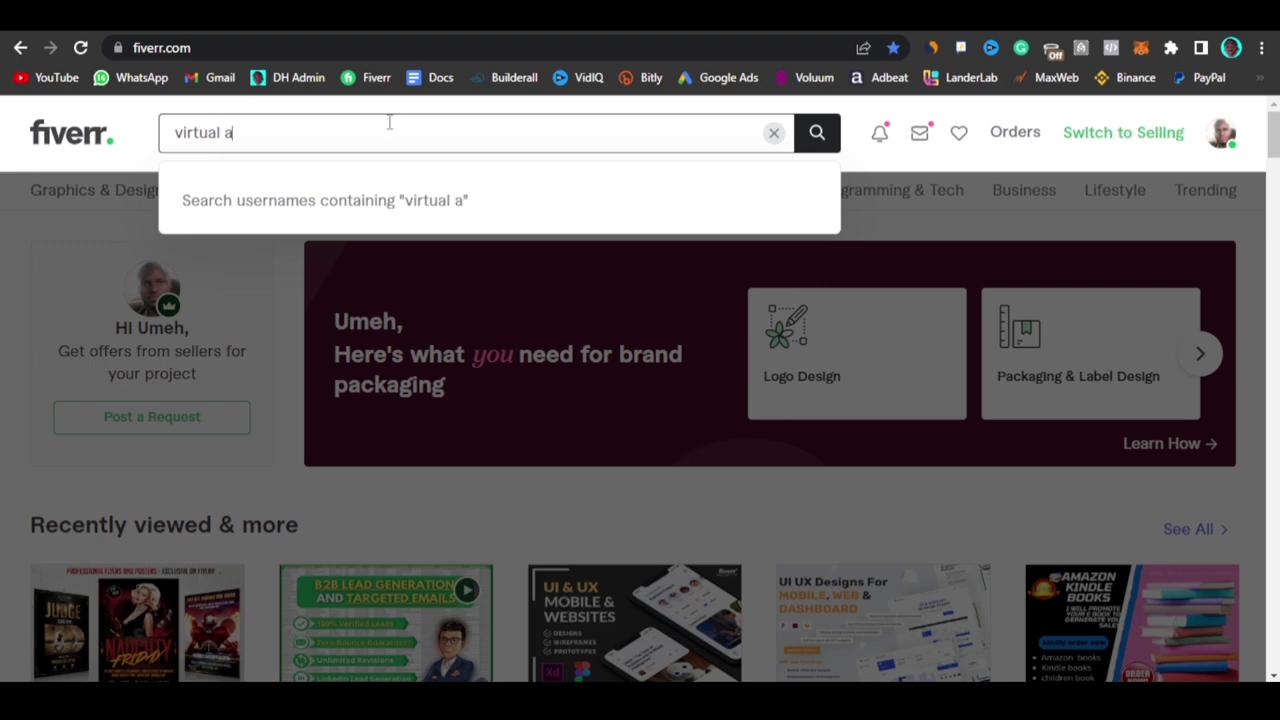
{"action": "type", "text": "ssitants"}
{"action": "key", "text": "Return"}
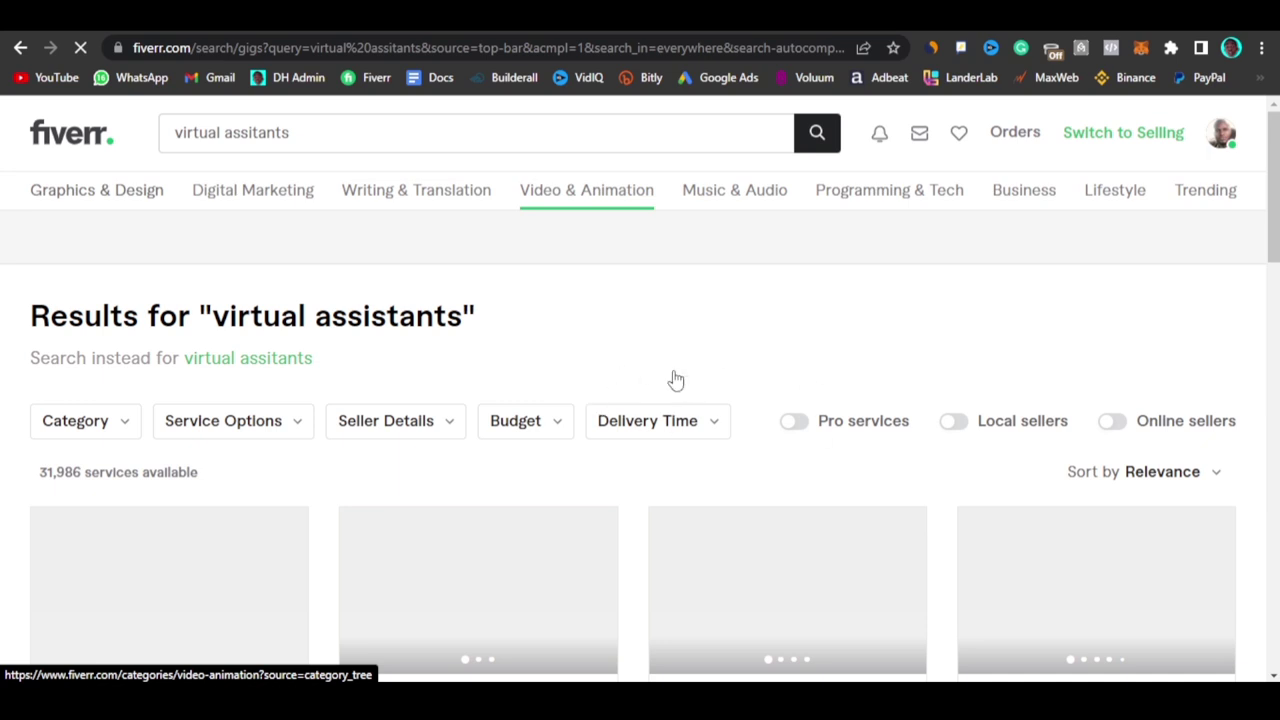
{"action": "scroll", "coordinate": [632, 387], "scroll_direction": "down", "scroll_amount": 3}
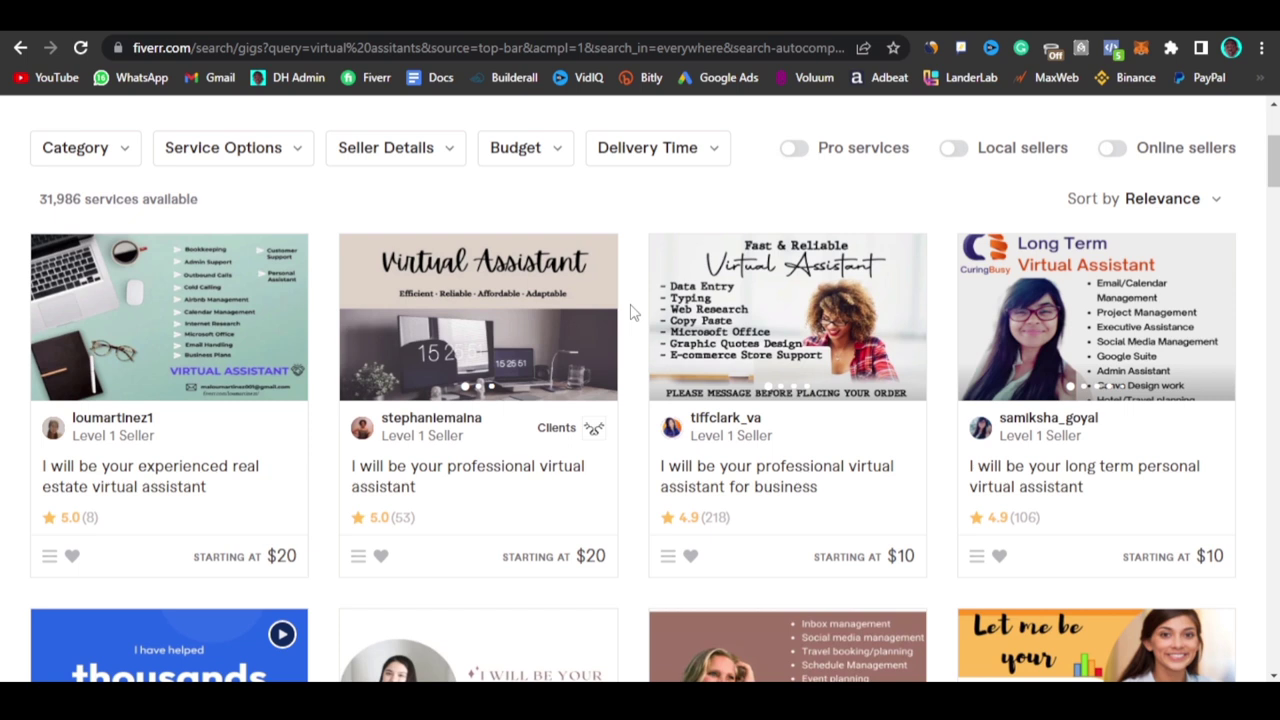
{"action": "scroll", "coordinate": [630, 313], "scroll_direction": "up", "scroll_amount": 2}
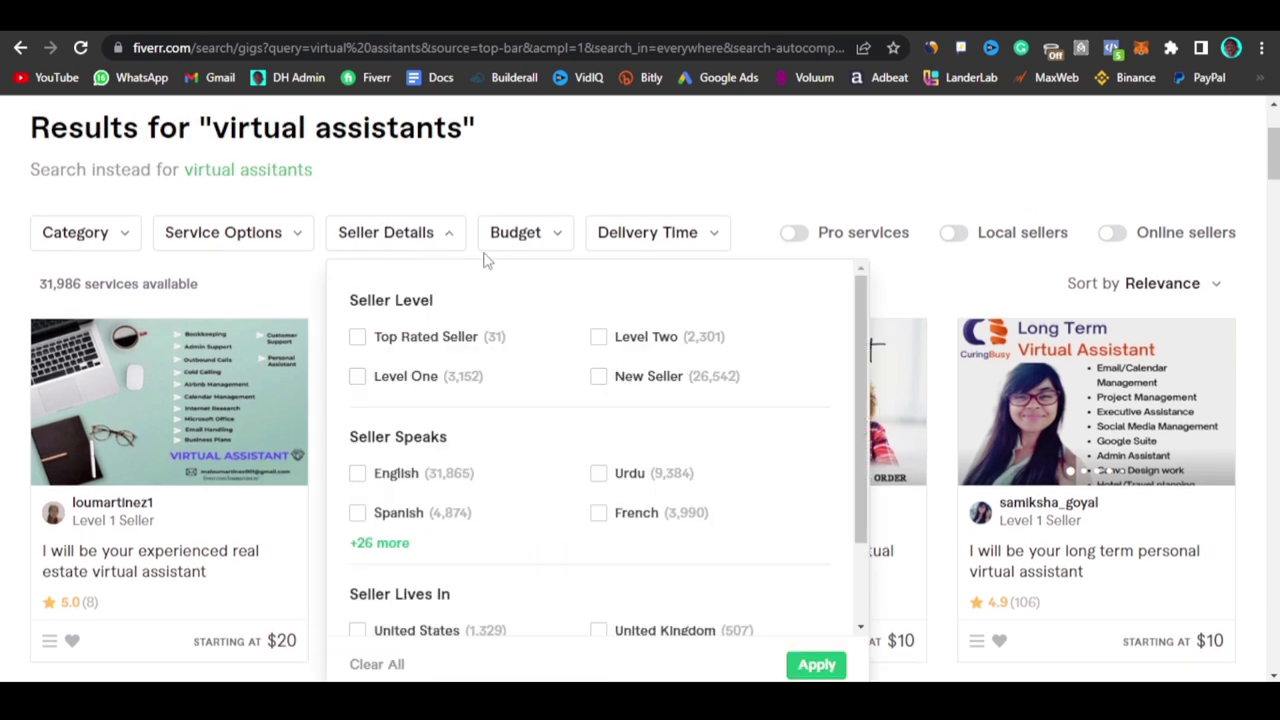
- Filter the virtual assistant gigs to sellers living in the United States, United Kingdom and Canada
{"action": "scroll", "coordinate": [574, 443], "scroll_direction": "down", "scroll_amount": 2}
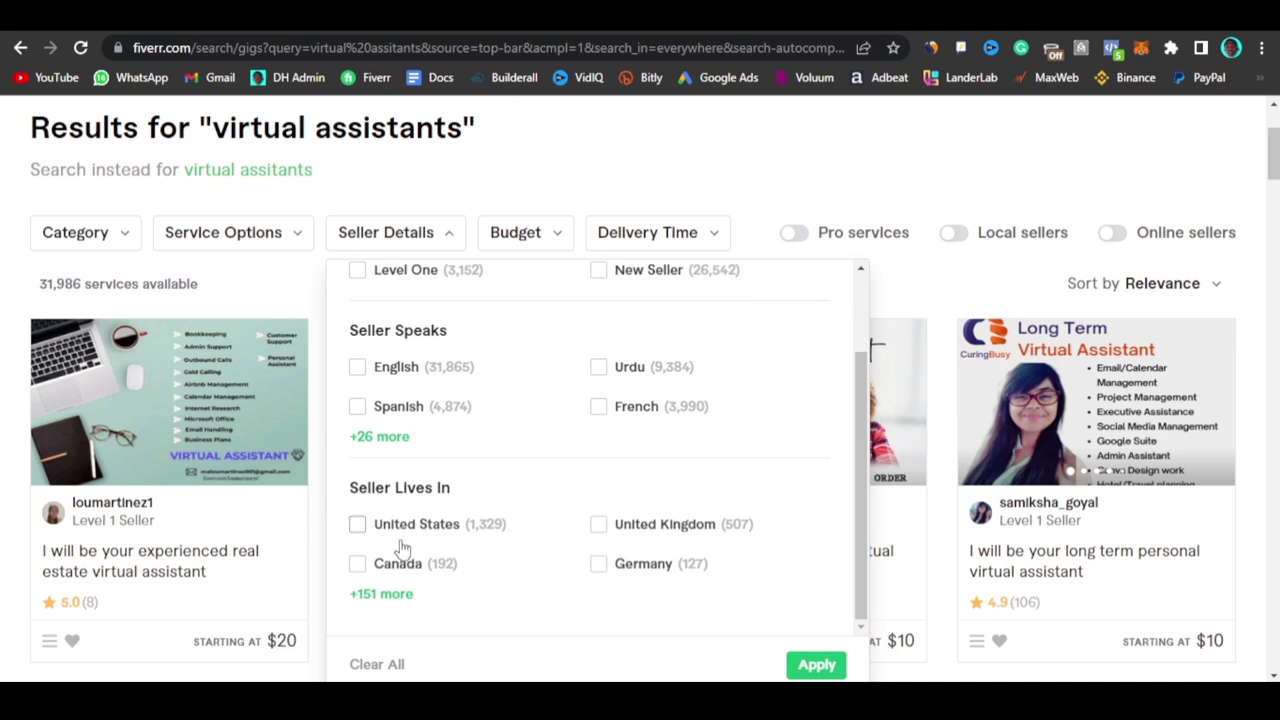
{"action": "left_click", "coordinate": [357, 527]}
{"action": "left_click", "coordinate": [357, 565]}
{"action": "left_click", "coordinate": [815, 667]}
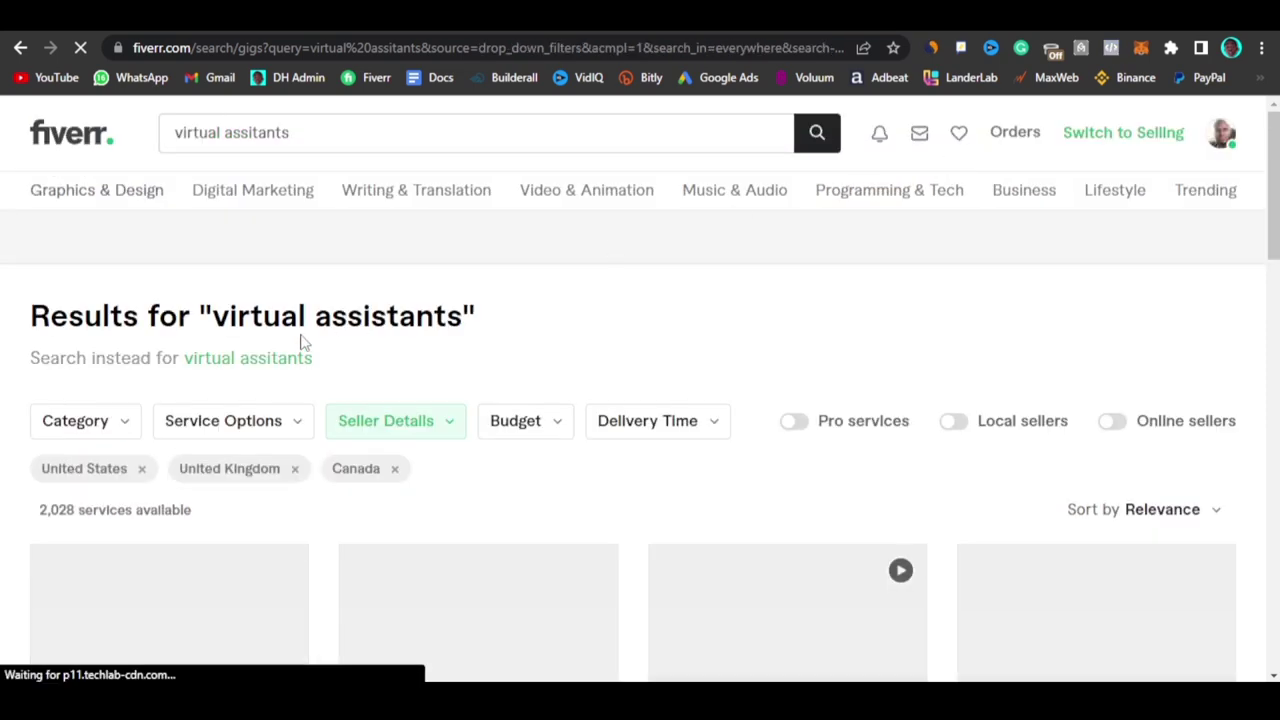
- Browse the filtered gigs and open the one offering a virtual assistant for data entry, copy paste and formatting
{"action": "scroll", "coordinate": [637, 388], "scroll_direction": "down", "scroll_amount": 1}
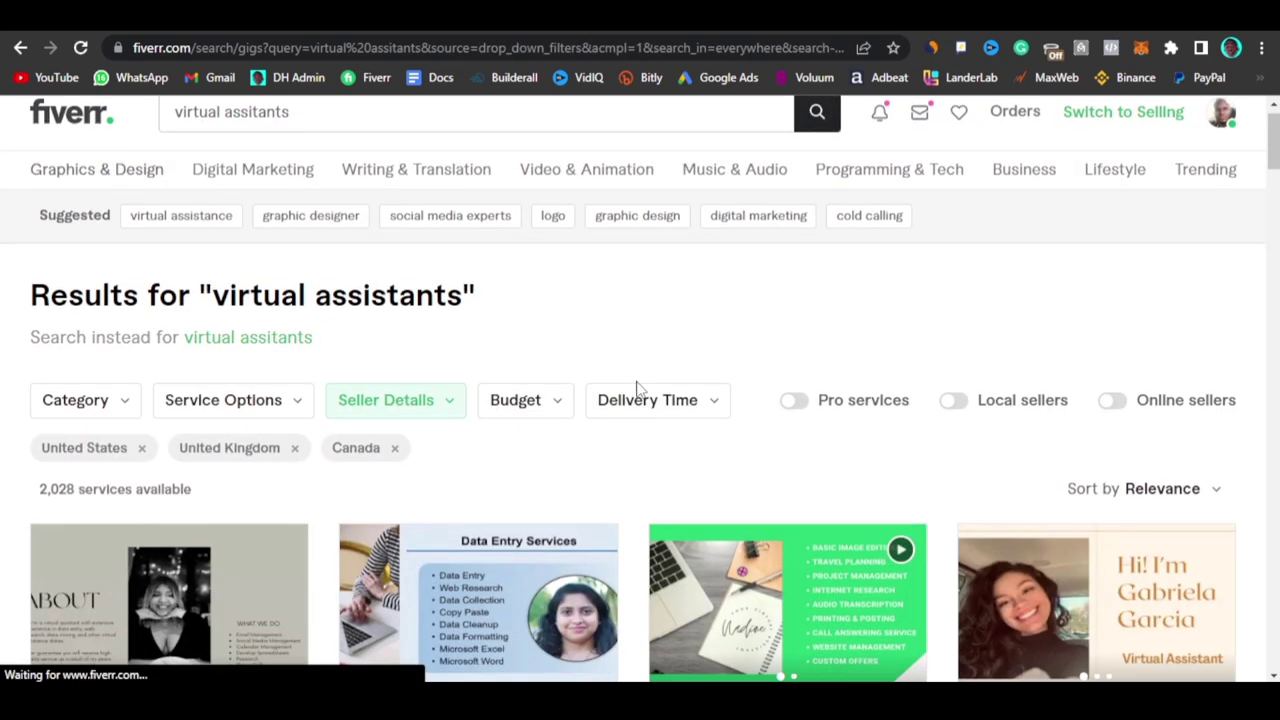
{"action": "scroll", "coordinate": [509, 409], "scroll_direction": "down", "scroll_amount": 5}
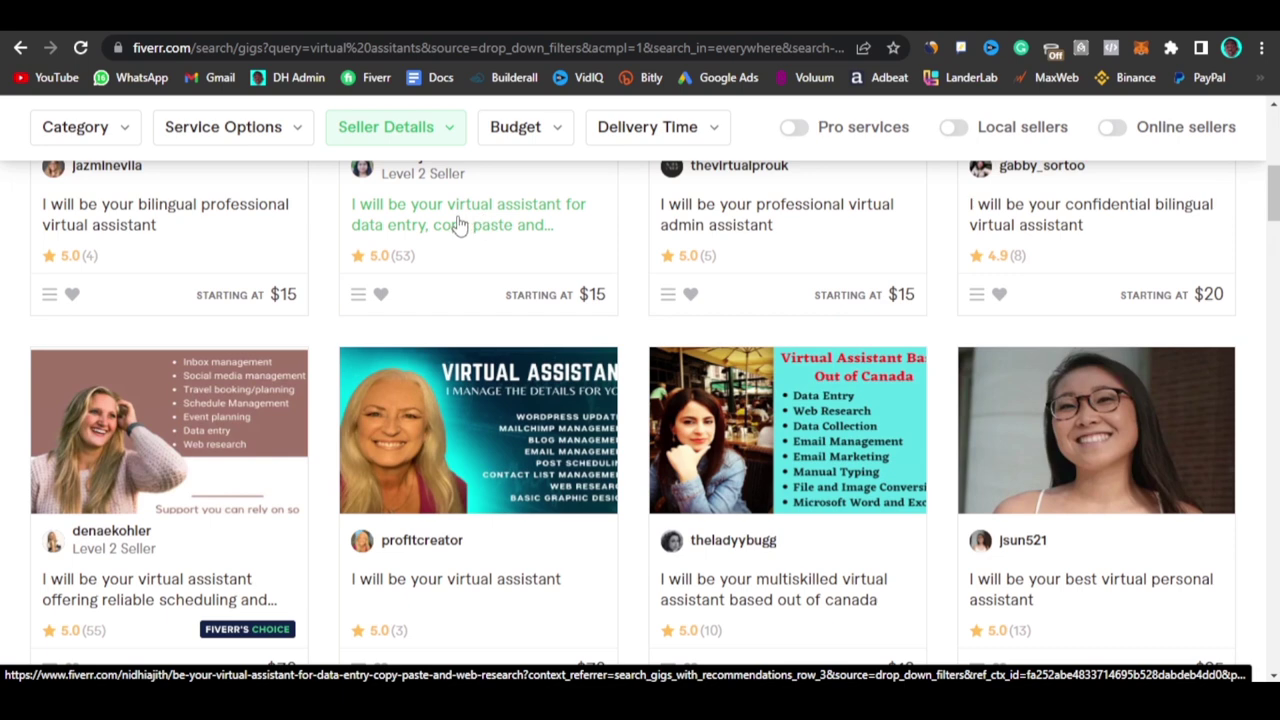
{"action": "left_click", "coordinate": [458, 224]}
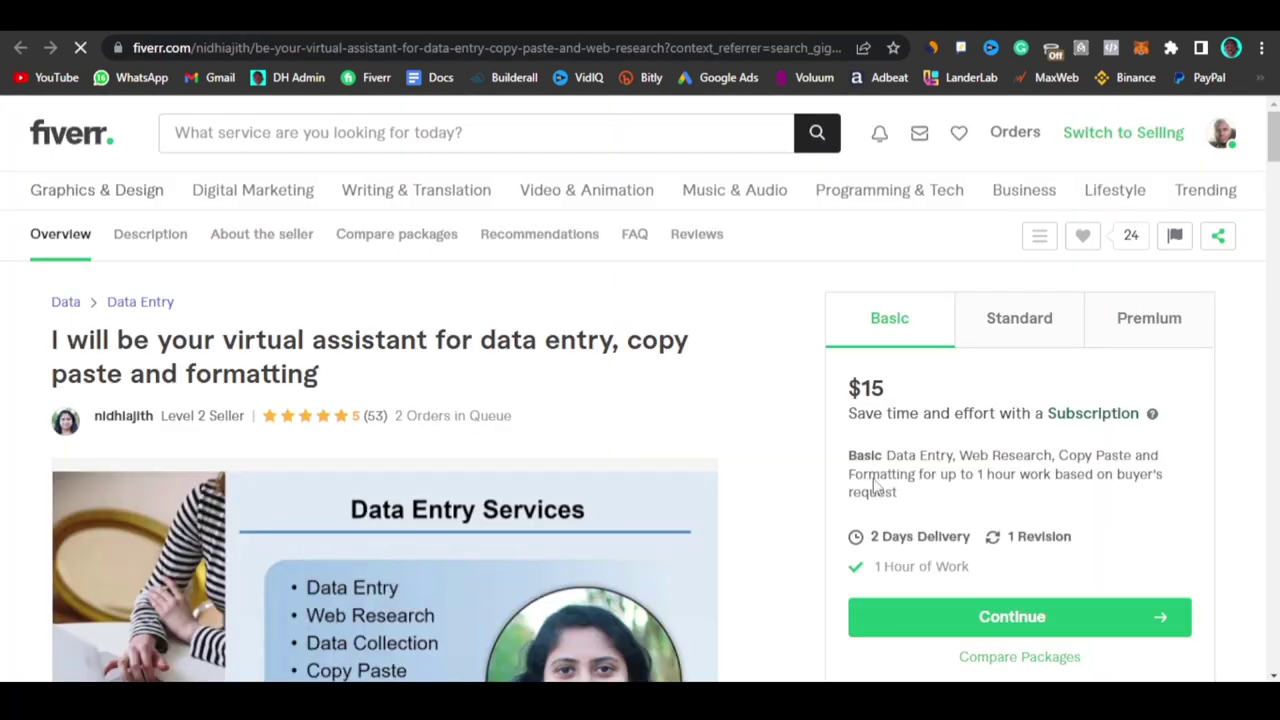
- Draft "hey I need you to help me create an account on shareasale .com, an affiliate account," to the gig's seller, and close it unsent
{"action": "scroll", "coordinate": [1022, 611], "scroll_direction": "down", "scroll_amount": 2}
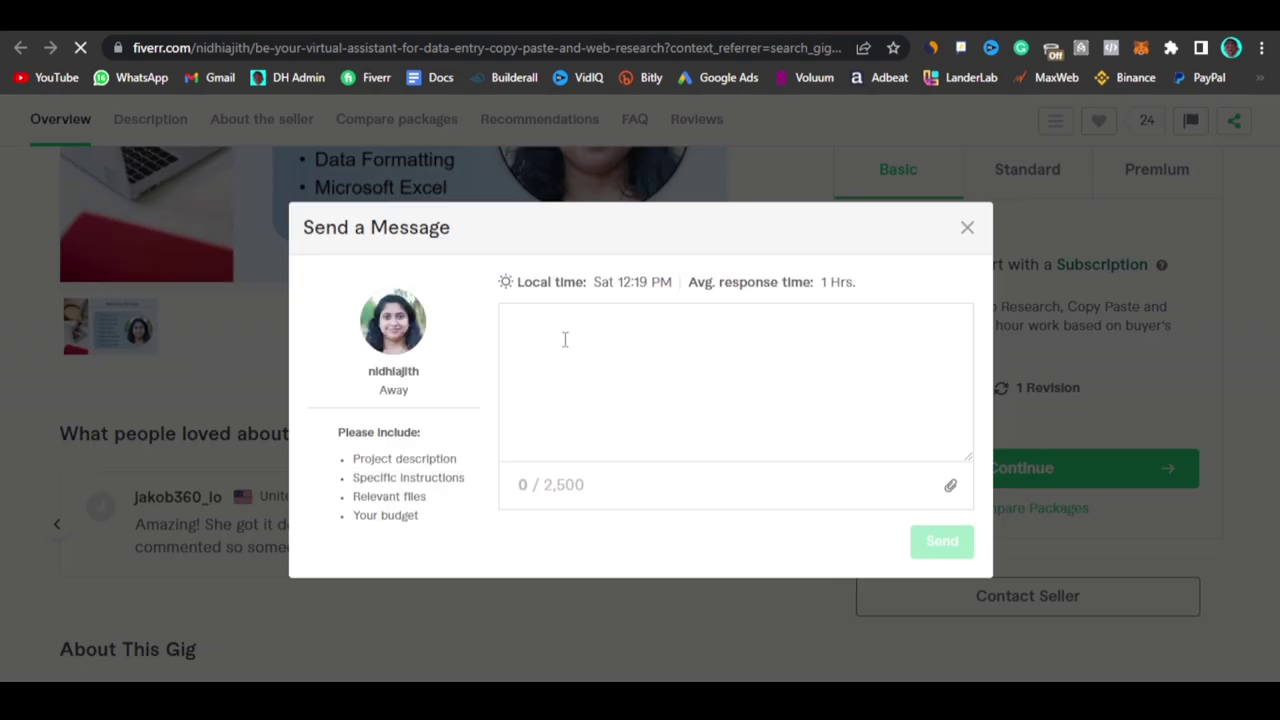
{"action": "left_click", "coordinate": [565, 340]}
{"action": "type", "text": "hey "}
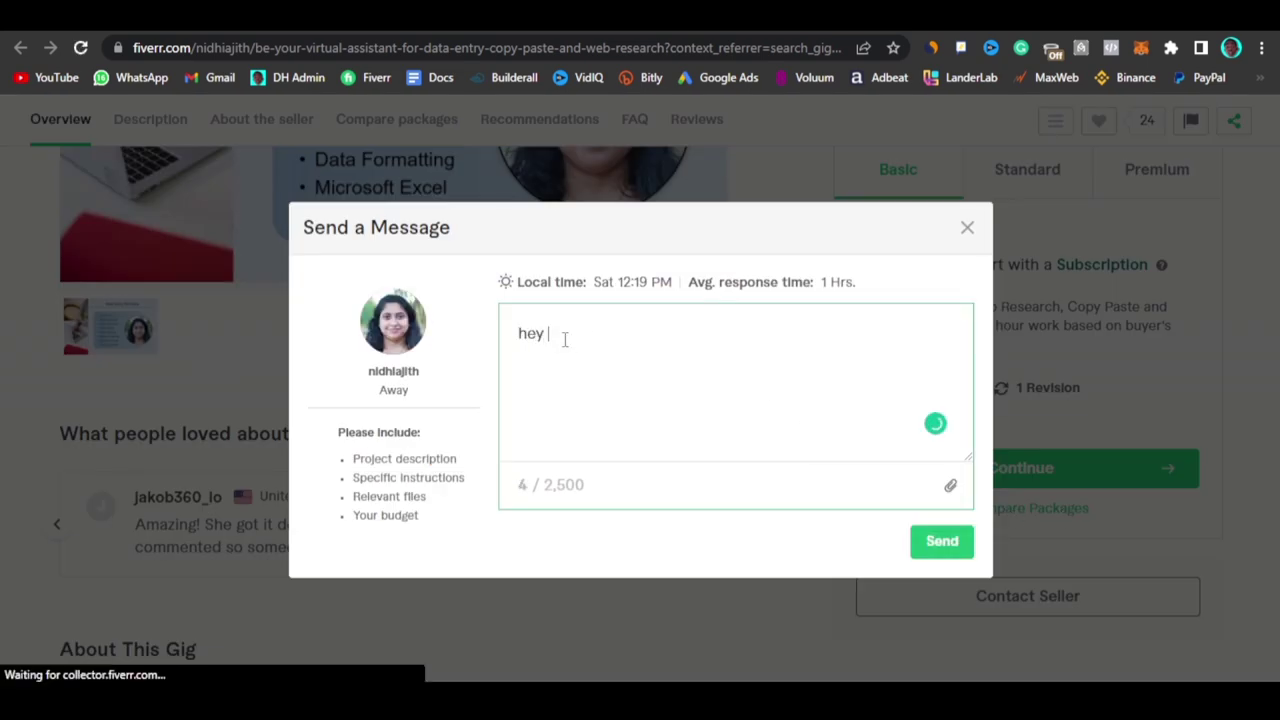
{"action": "type", "text": "I need you to h"}
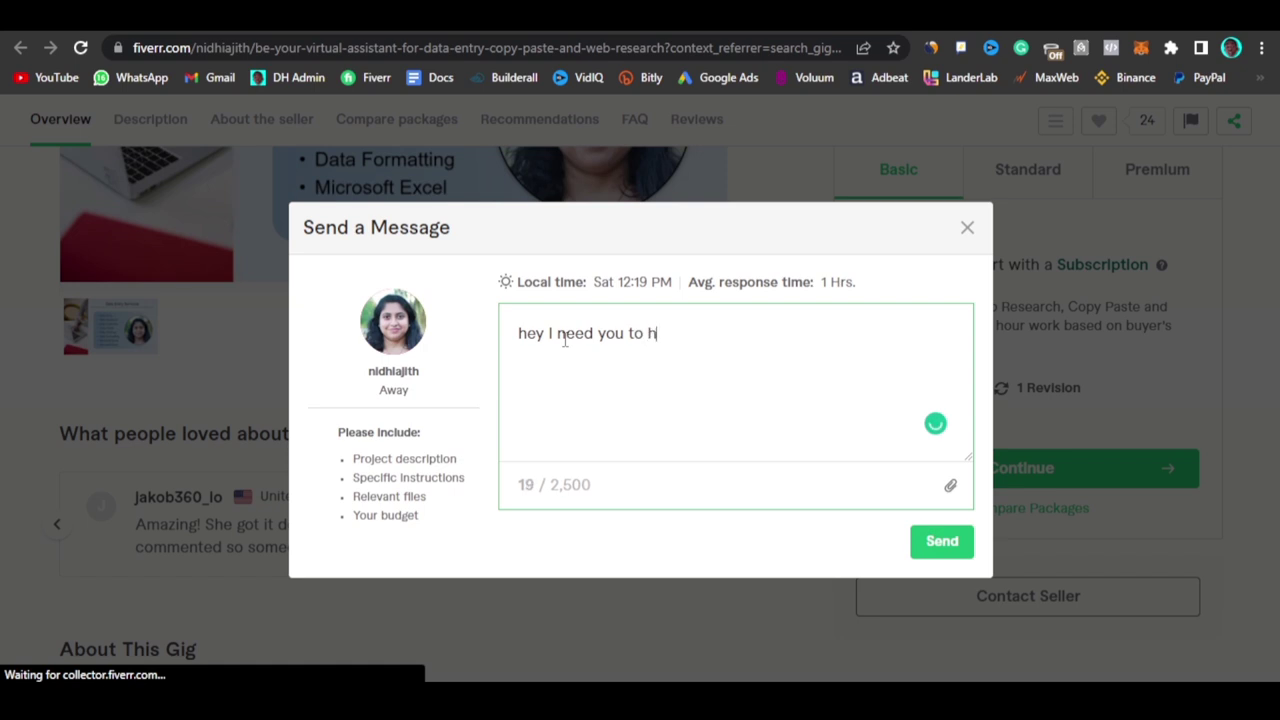
{"action": "type", "text": "elp me create a"}
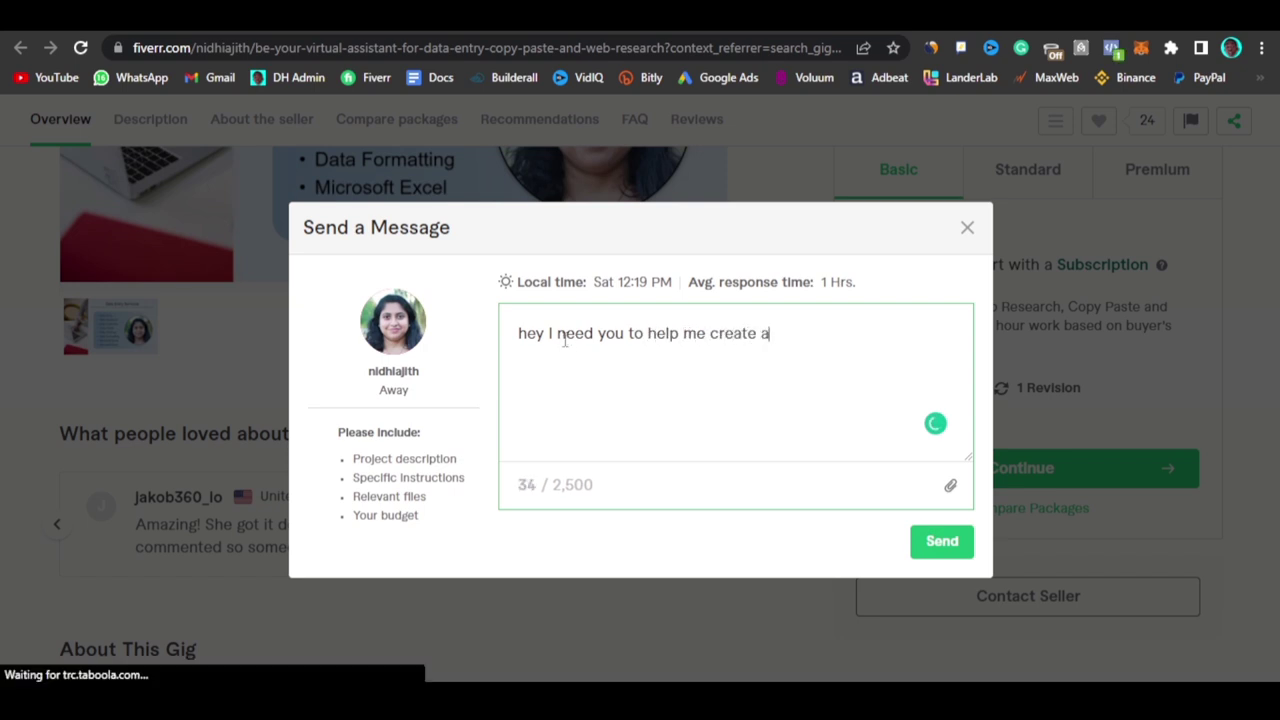
{"action": "type", "text": "n account on "}
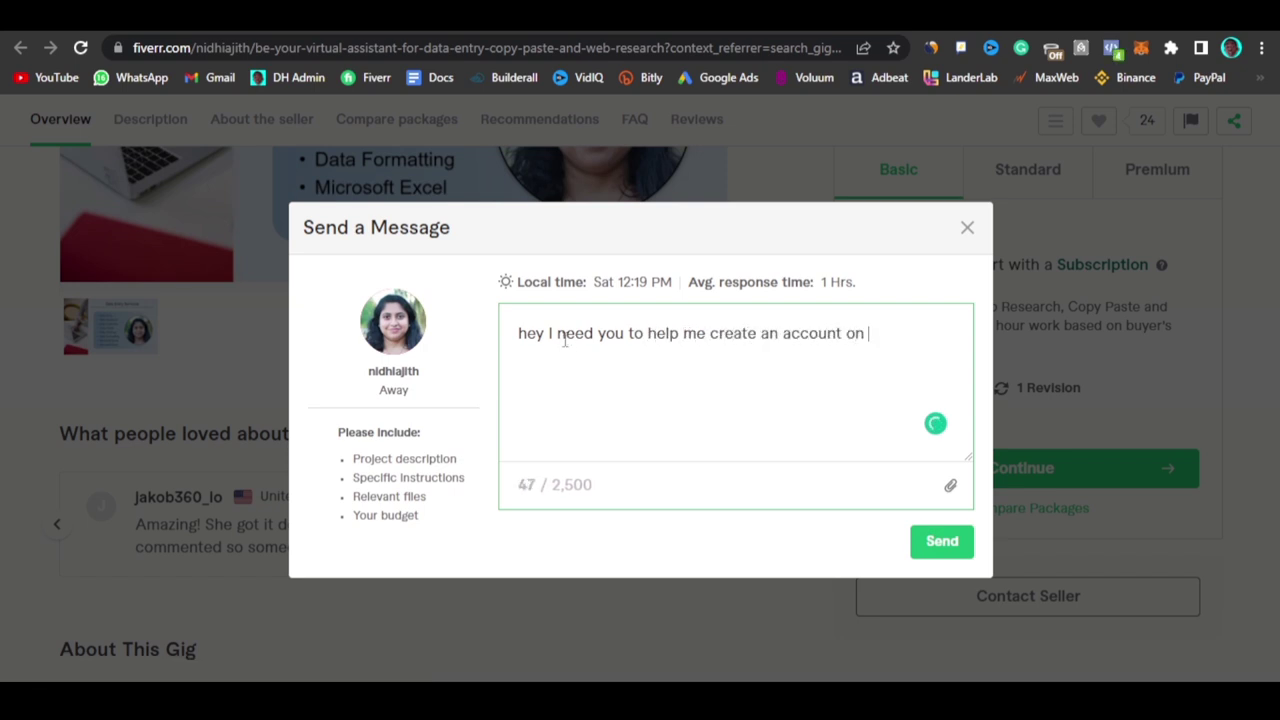
{"action": "type", "text": "shareasale ."}
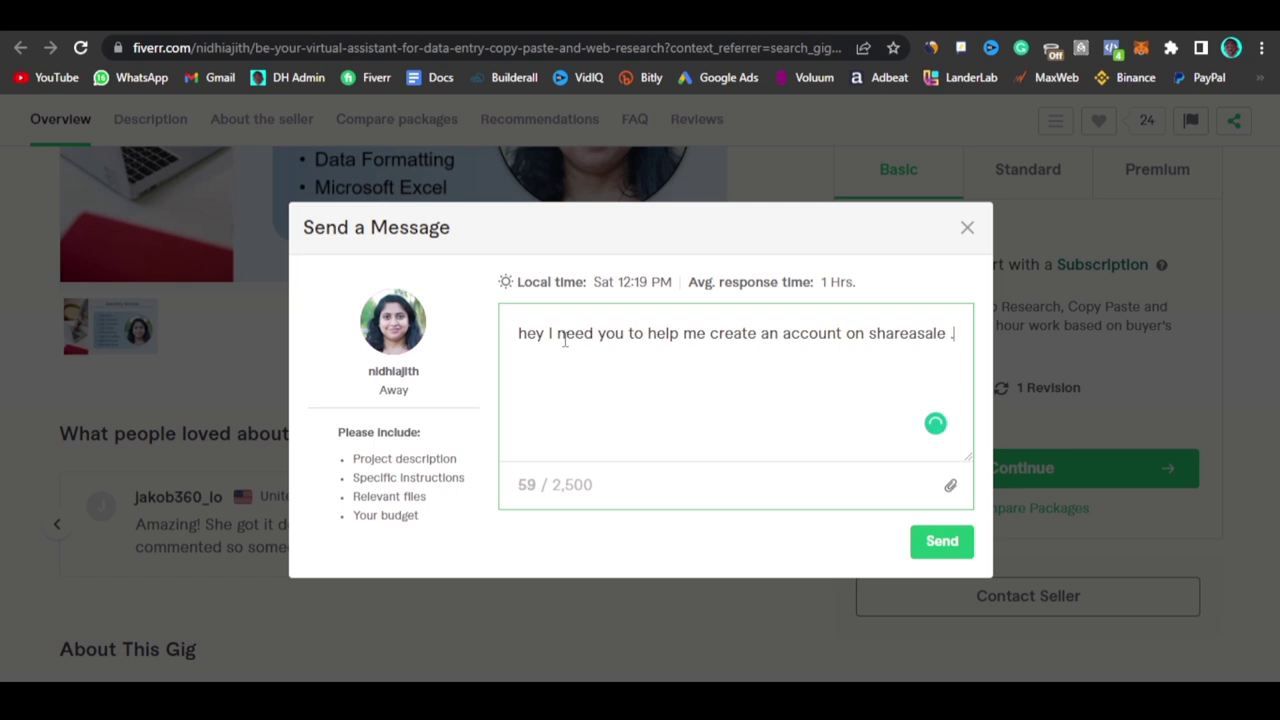
{"action": "type", "text": "com, an affilia"}
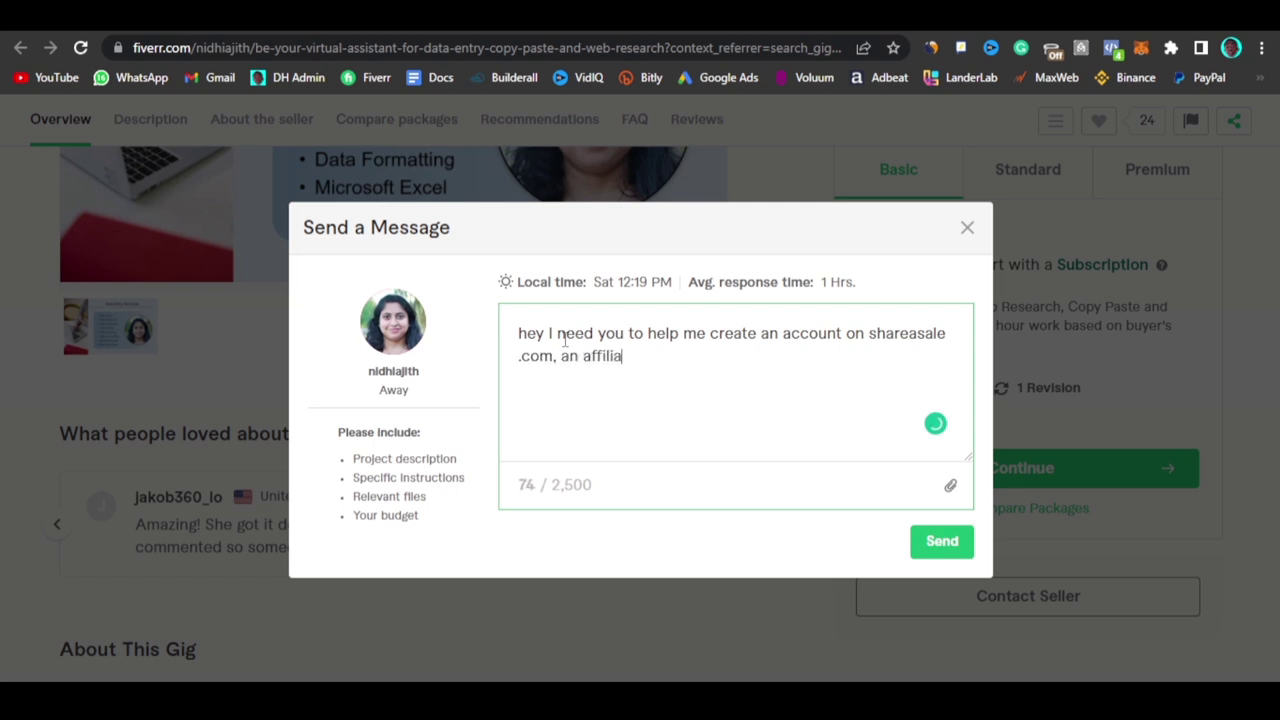
{"action": "type", "text": "te account,"}
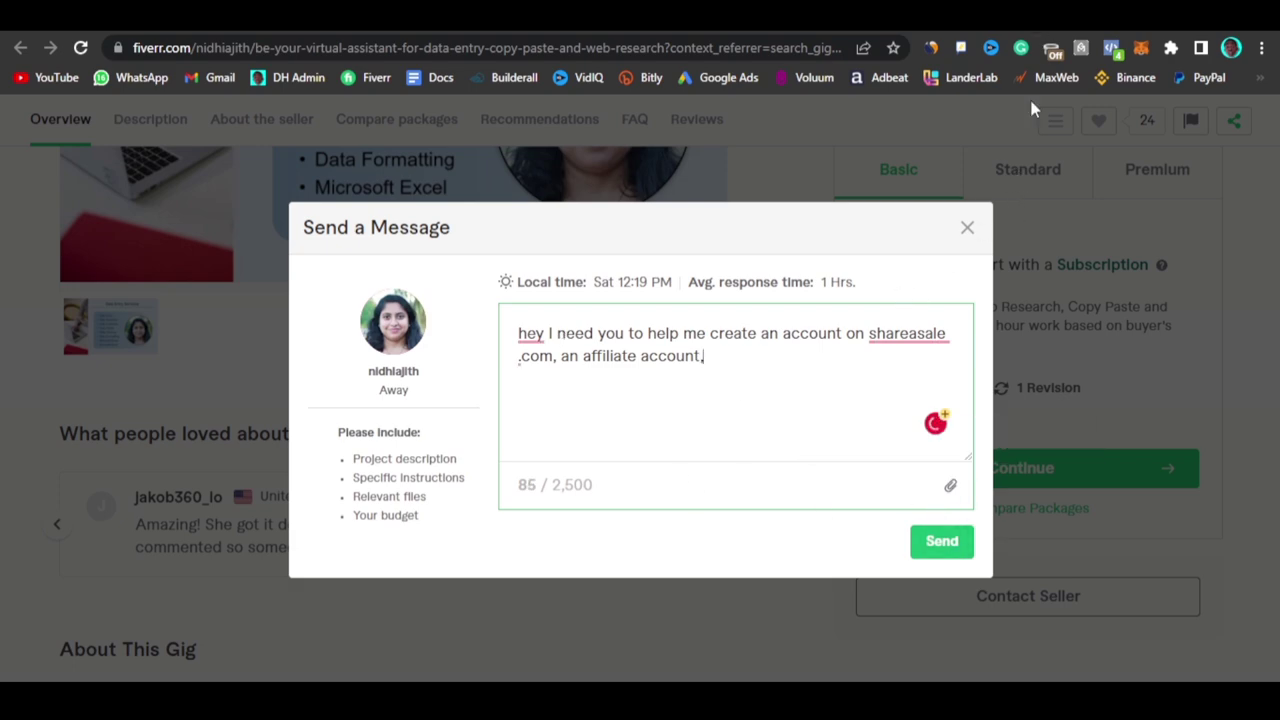
{"action": "left_click", "coordinate": [969, 229]}
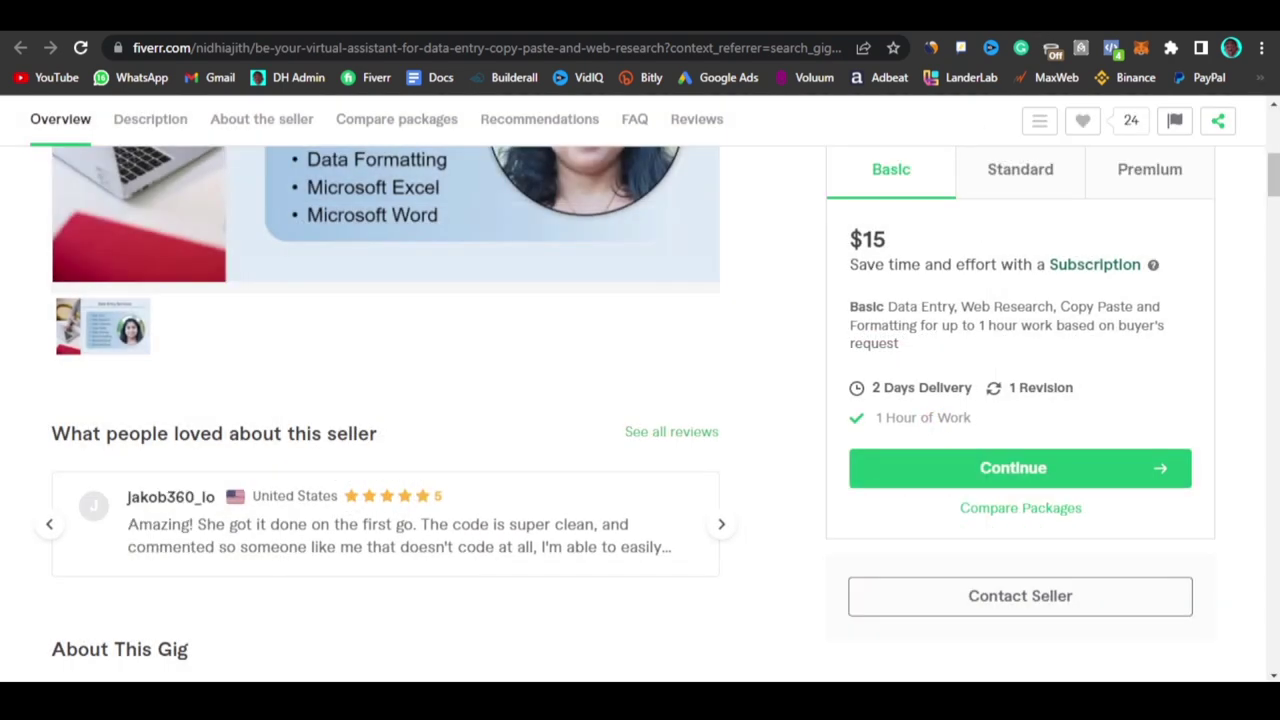
- Switch to the ShareASale account and open its Payment Settings to view the balance, Payoneer and Payment Trigger sections
{"action": "key", "text": "ctrl+Tab"}
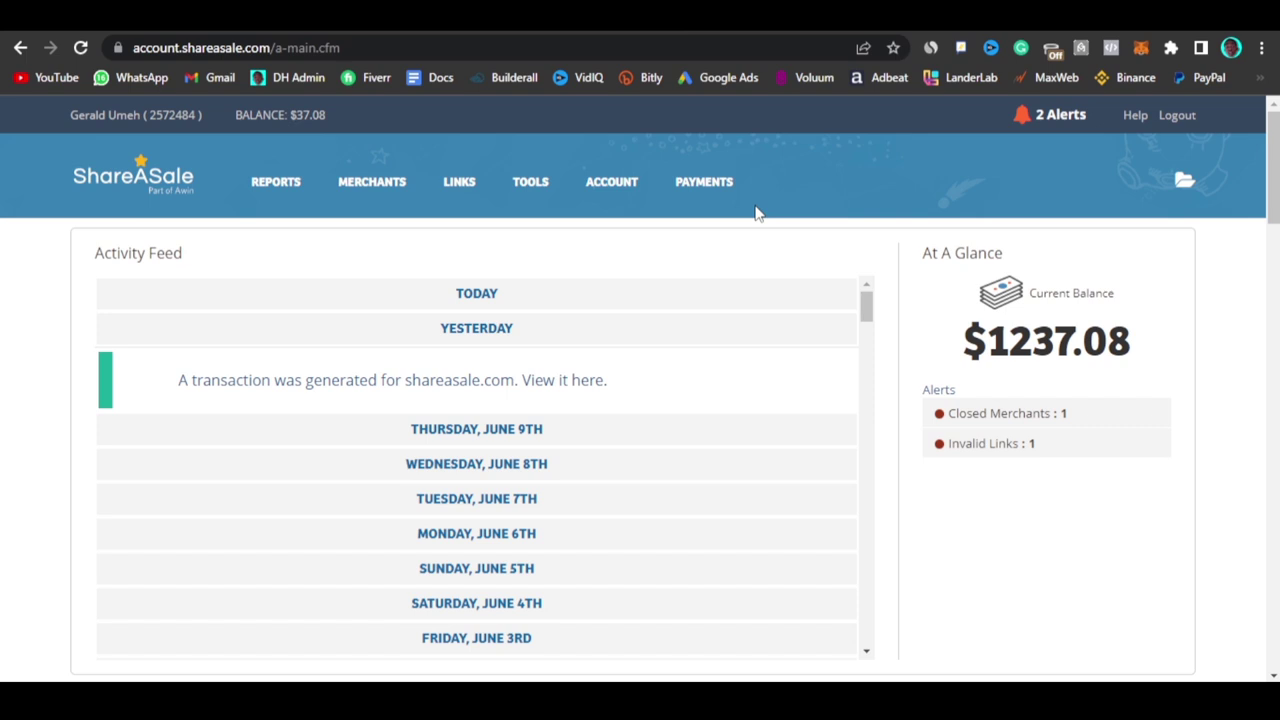
{"action": "mouse_move", "coordinate": [722, 188]}
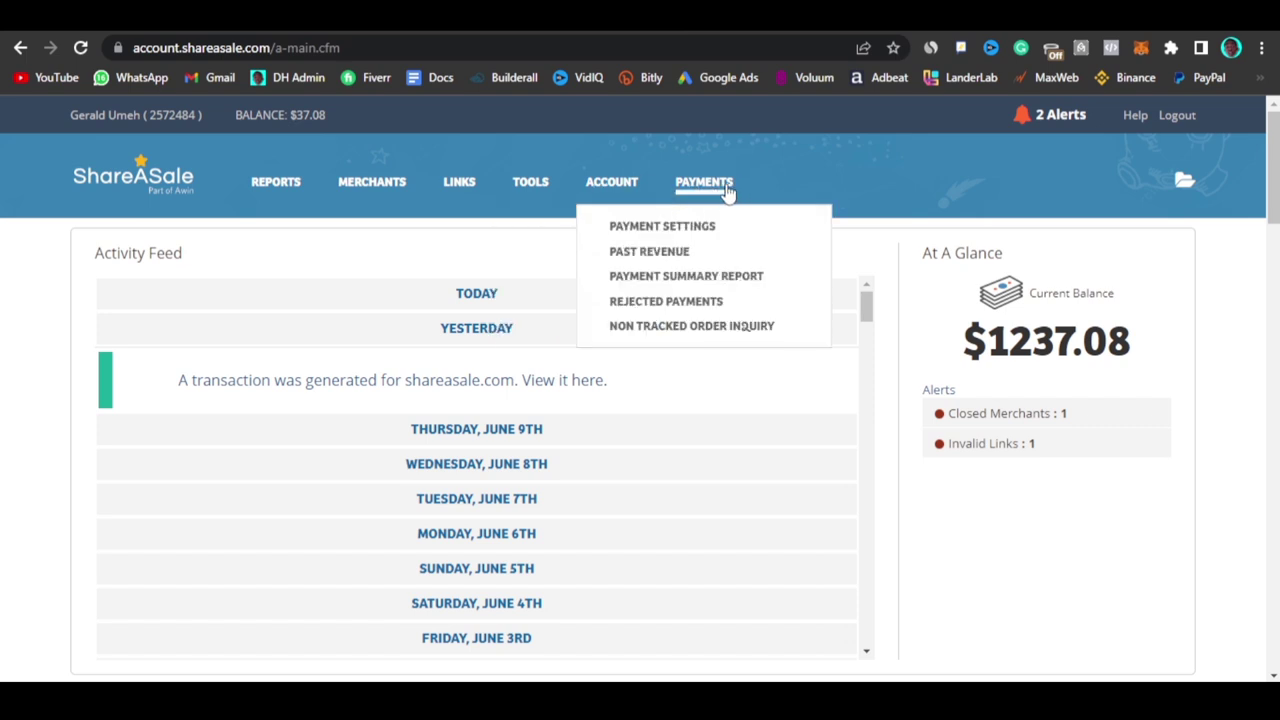
{"action": "left_click", "coordinate": [660, 228]}
{"action": "scroll", "coordinate": [610, 322], "scroll_direction": "down", "scroll_amount": 3}
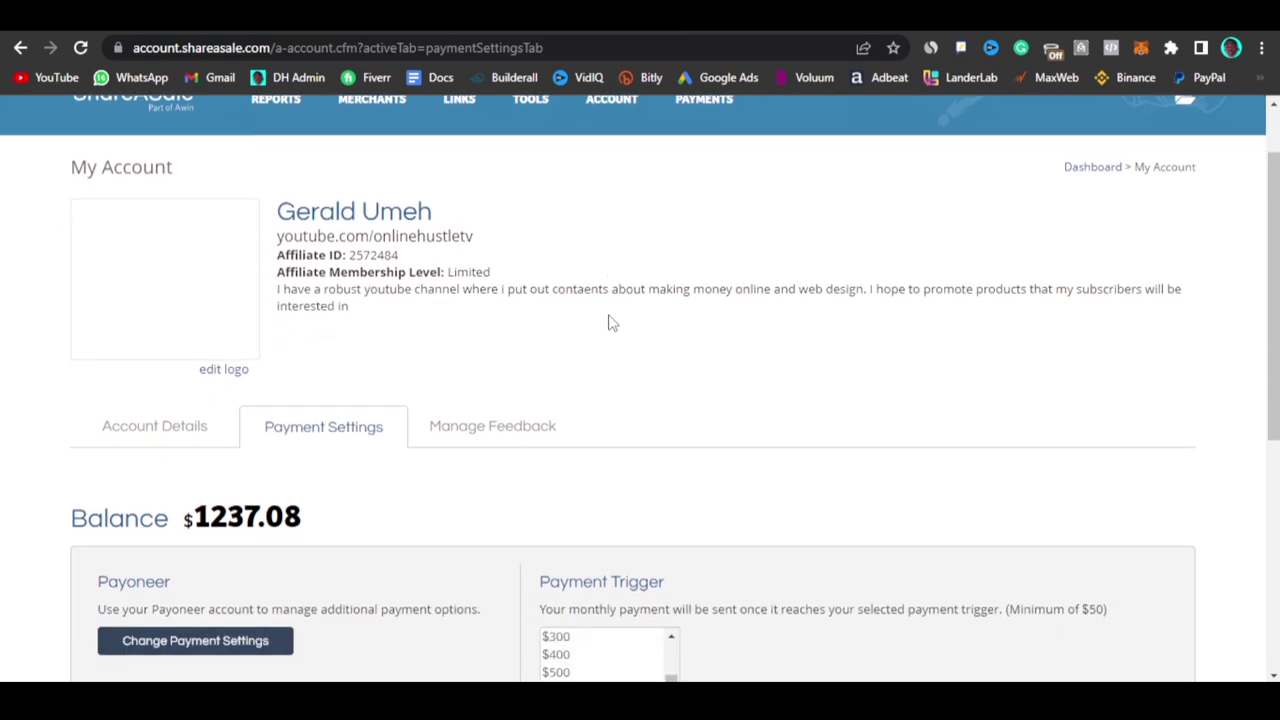
{"action": "scroll", "coordinate": [610, 322], "scroll_direction": "down", "scroll_amount": 2}
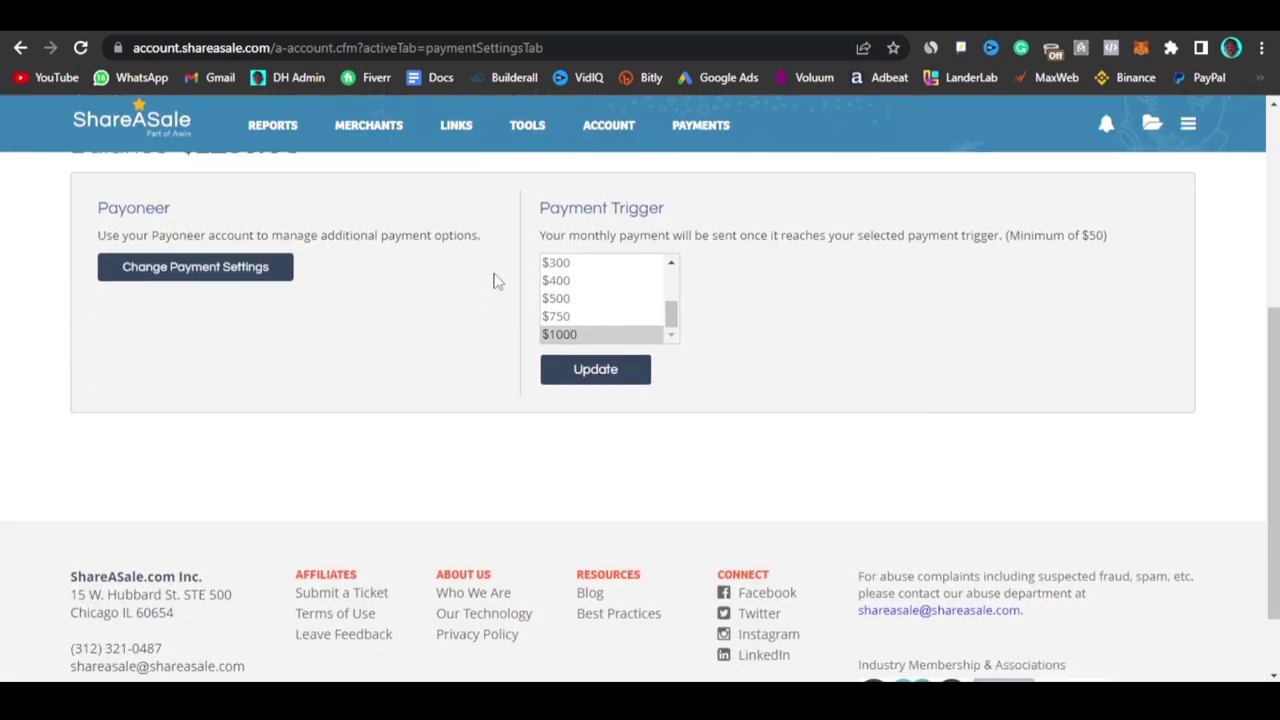
{"action": "scroll", "coordinate": [398, 279], "scroll_direction": "up", "scroll_amount": 1}
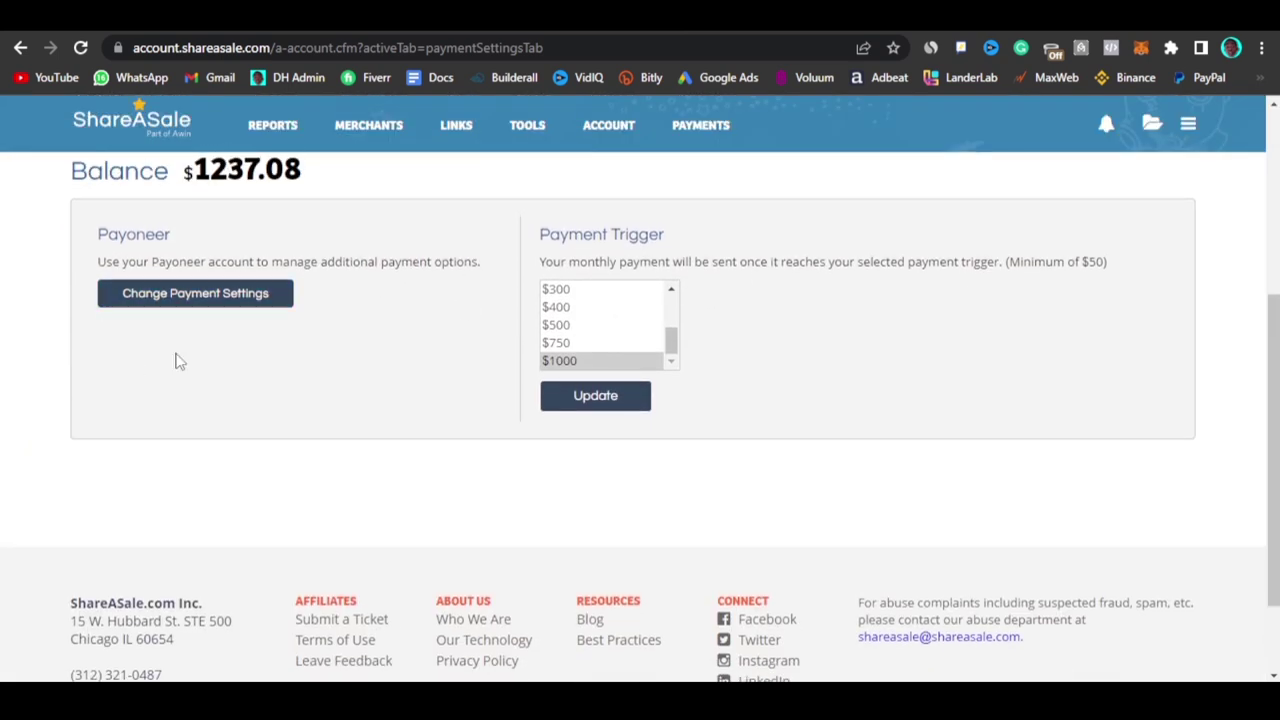
- Reveal the options for changing the payment method and look over Direct Deposit, Mailed Check and Advanced
{"action": "left_click", "coordinate": [229, 297]}
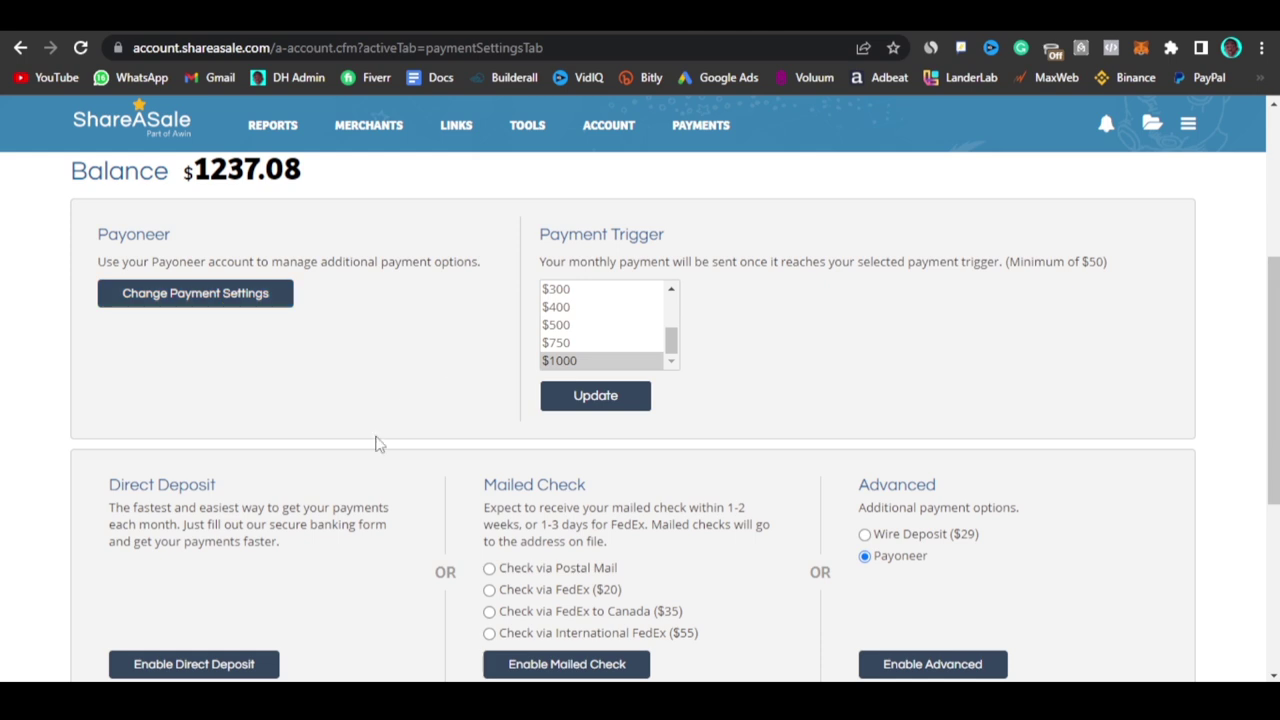
{"action": "scroll", "coordinate": [374, 444], "scroll_direction": "down", "scroll_amount": 3}
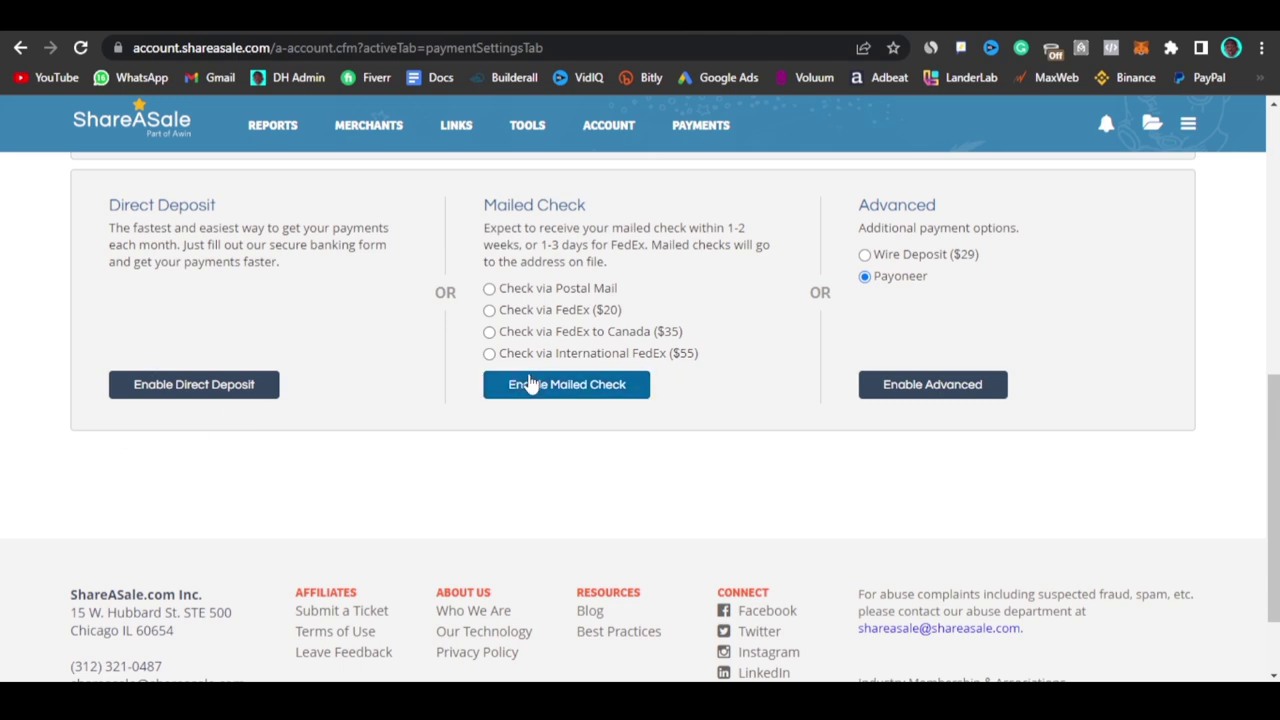
{"action": "scroll", "coordinate": [528, 381], "scroll_direction": "up", "scroll_amount": 2}
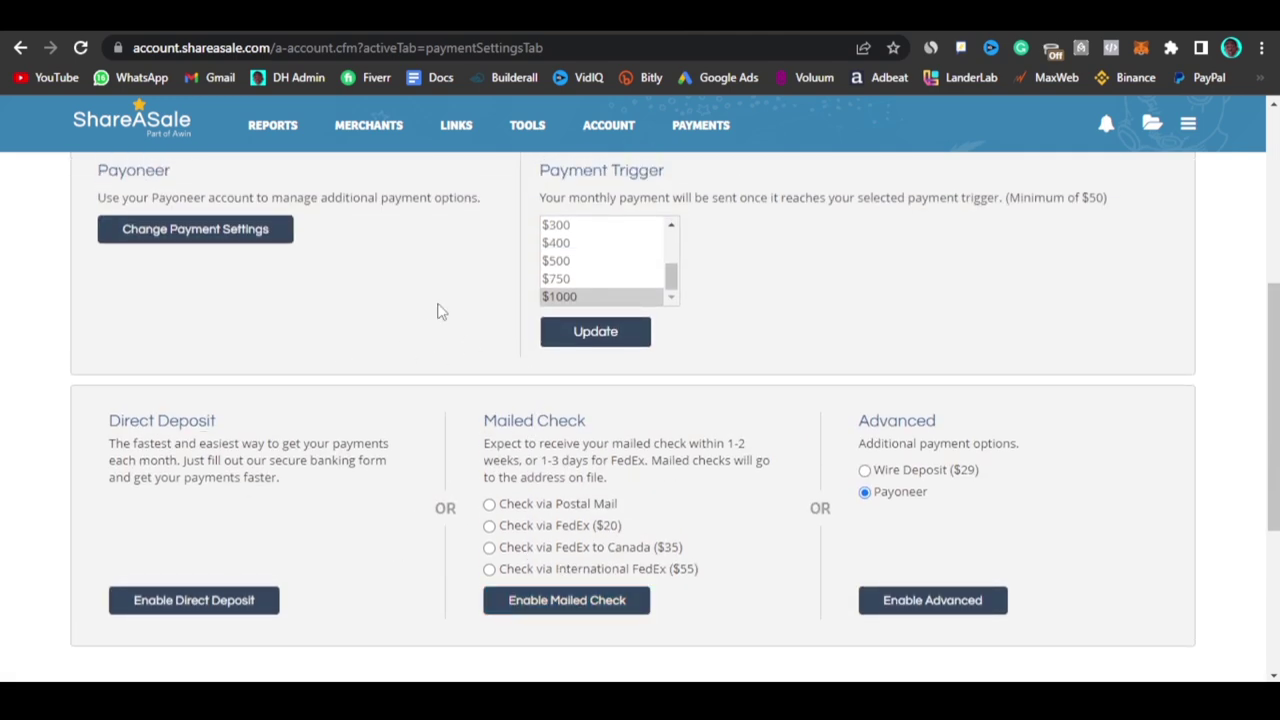
{"action": "scroll", "coordinate": [340, 406], "scroll_direction": "down", "scroll_amount": 1}
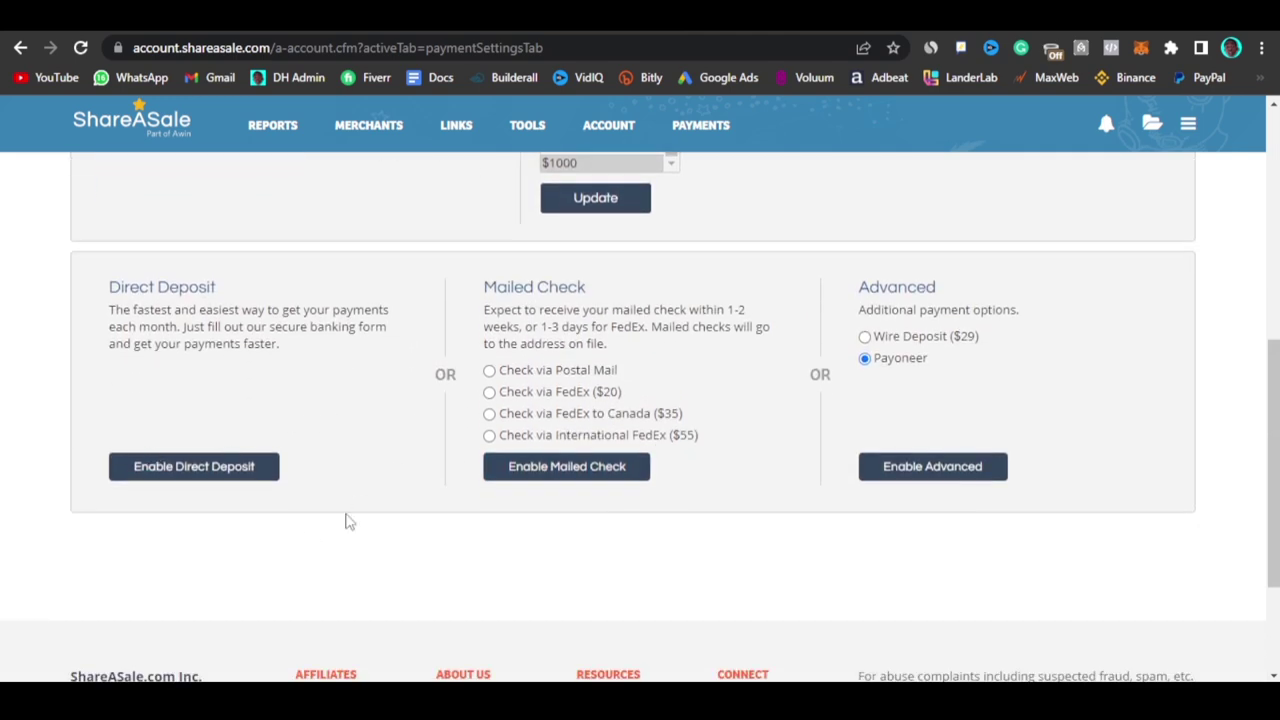
{"action": "scroll", "coordinate": [390, 269], "scroll_direction": "up", "scroll_amount": 3}
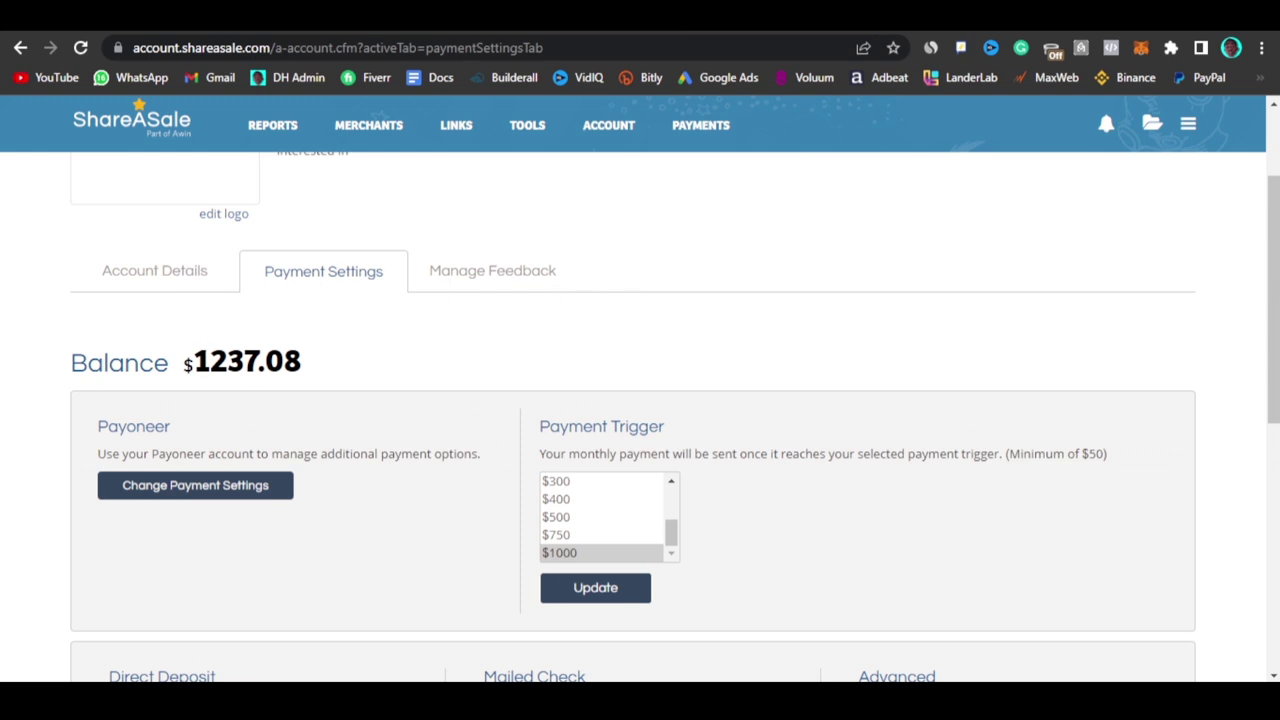
- Return to the checklist document and highlight "How To Get Approved (A Few Tips & Tricks)" and "How To Pick The Right Type Of Products for Success"
{"action": "key", "text": "ctrl+Tab"}
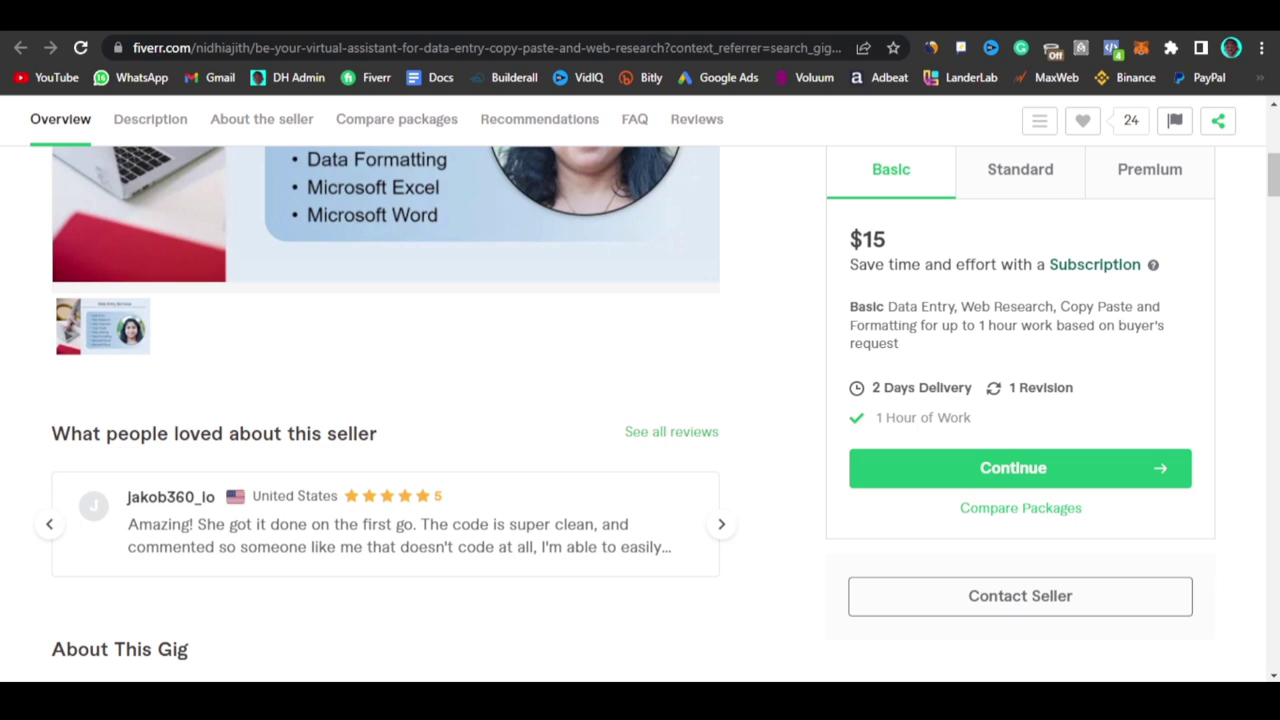
{"action": "key", "text": "ctrl+Tab"}
{"action": "key", "text": "ctrl+shift+Tab"}
{"action": "key", "text": "ctrl+shift+Tab"}
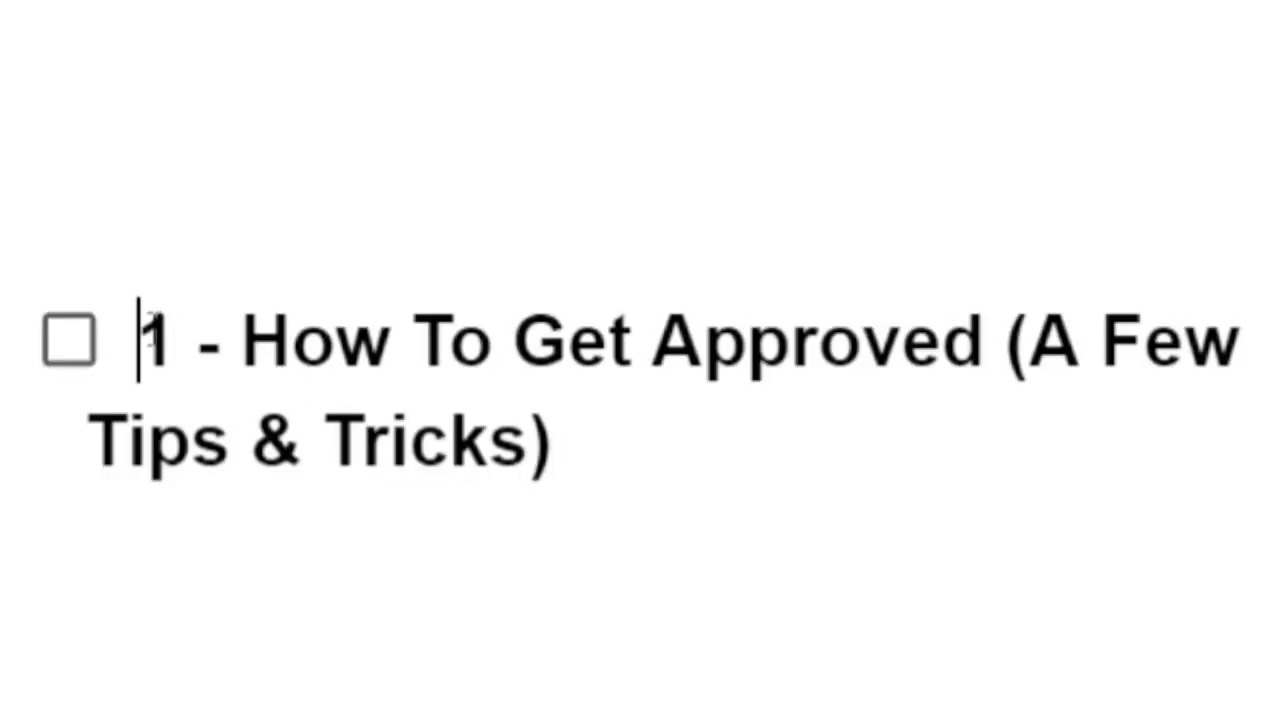
{"action": "left_click_drag", "start_coordinate": [139, 340], "coordinate": [553, 443]}
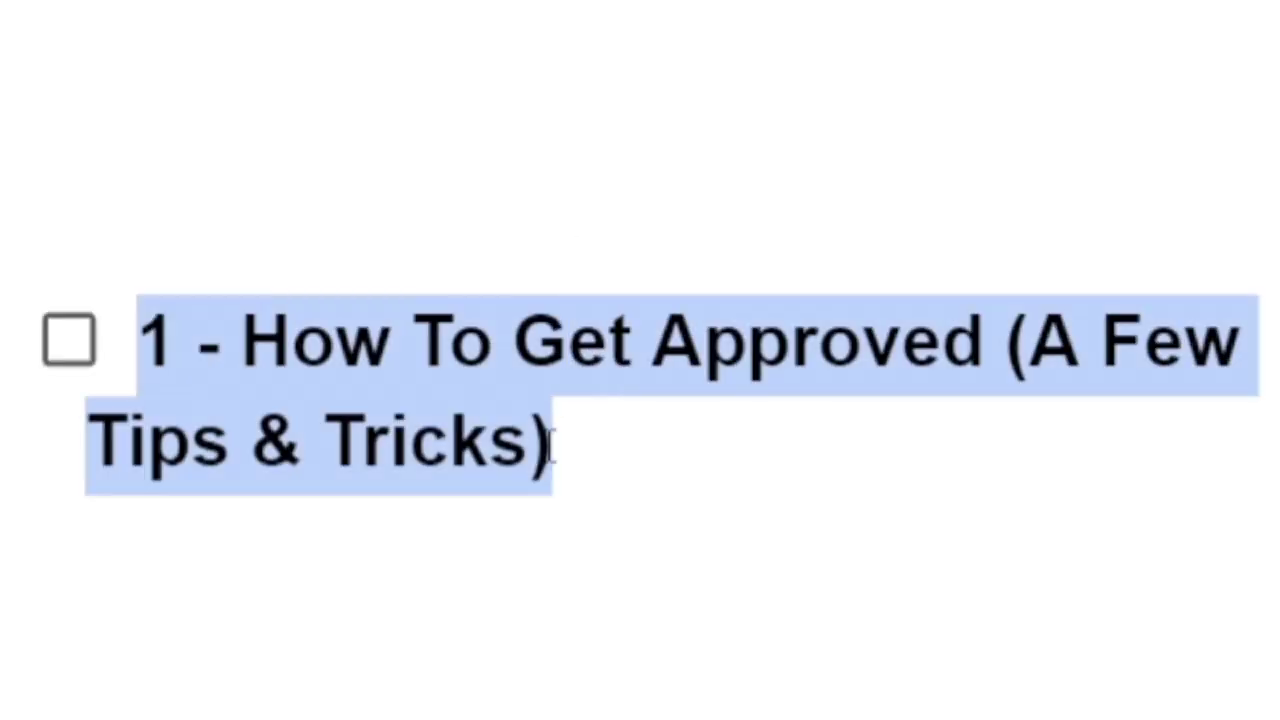
{"action": "left_click", "coordinate": [552, 443]}
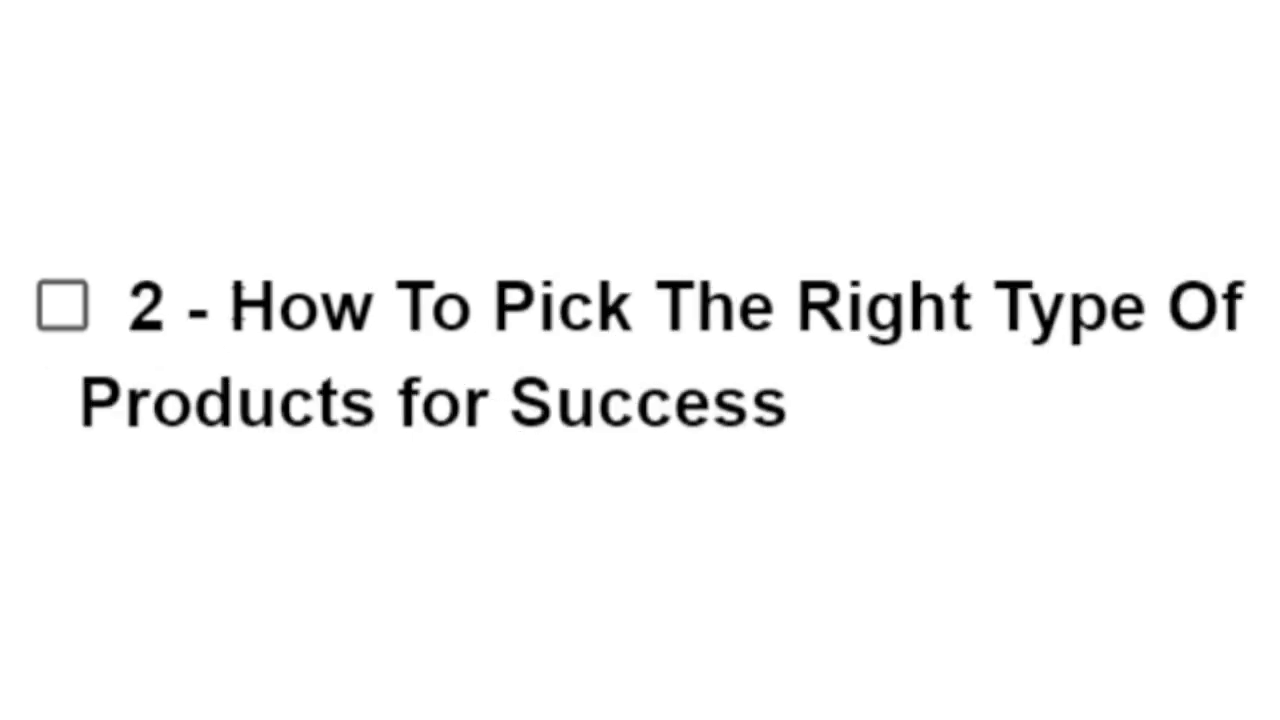
{"action": "left_click_drag", "start_coordinate": [230, 305], "coordinate": [811, 406]}
{"action": "left_click", "coordinate": [805, 406]}
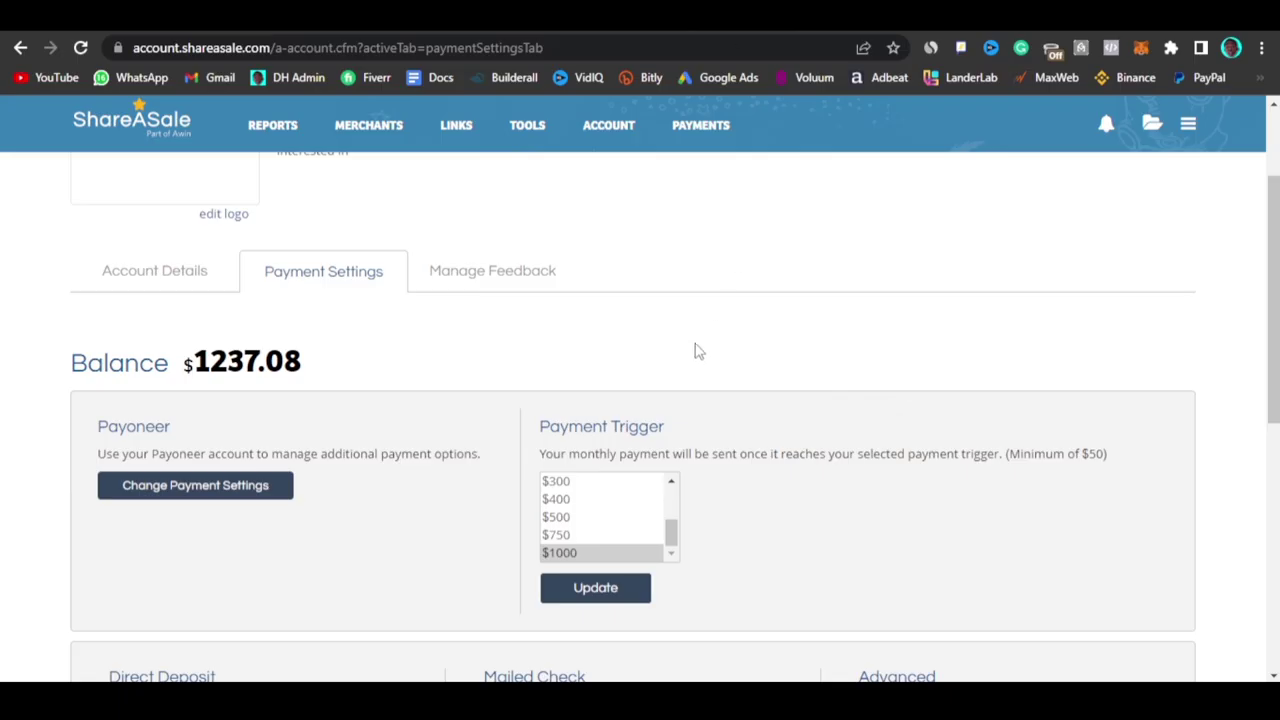
- Open ShareASale's merchant search page and go to the Trending Merchants list
{"action": "scroll", "coordinate": [698, 351], "scroll_direction": "up", "scroll_amount": 3}
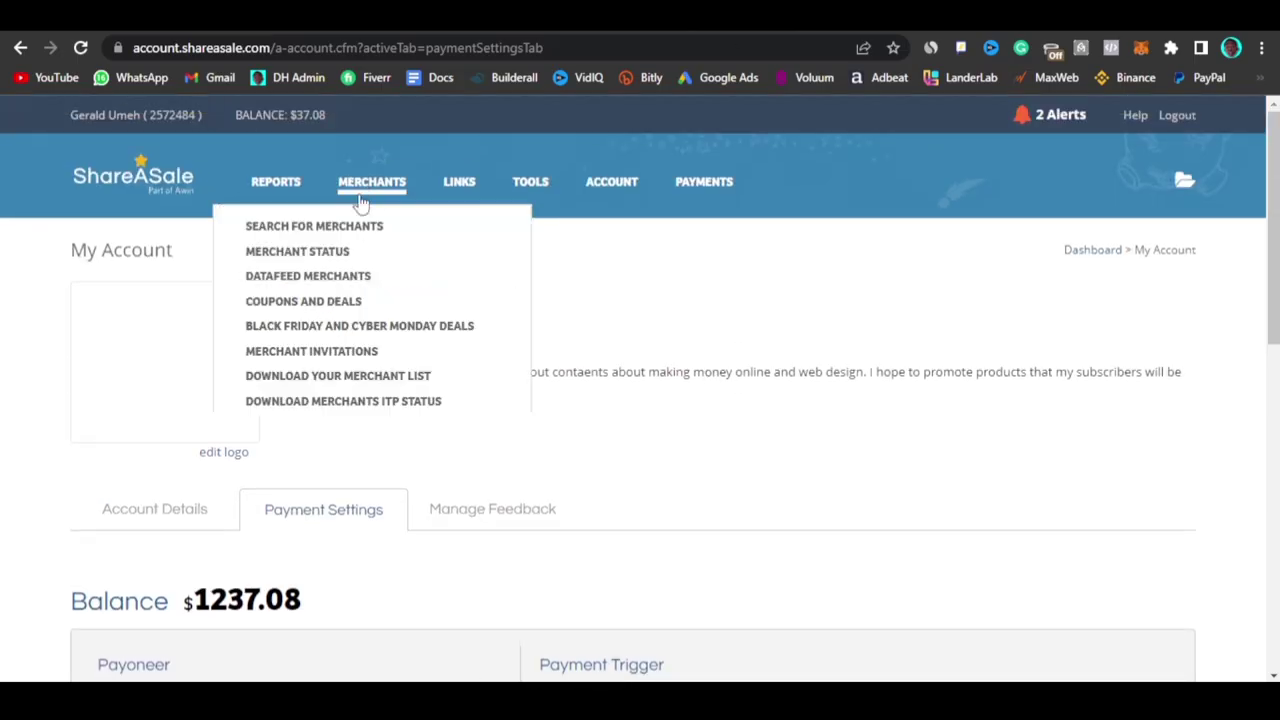
{"action": "mouse_move", "coordinate": [370, 190]}
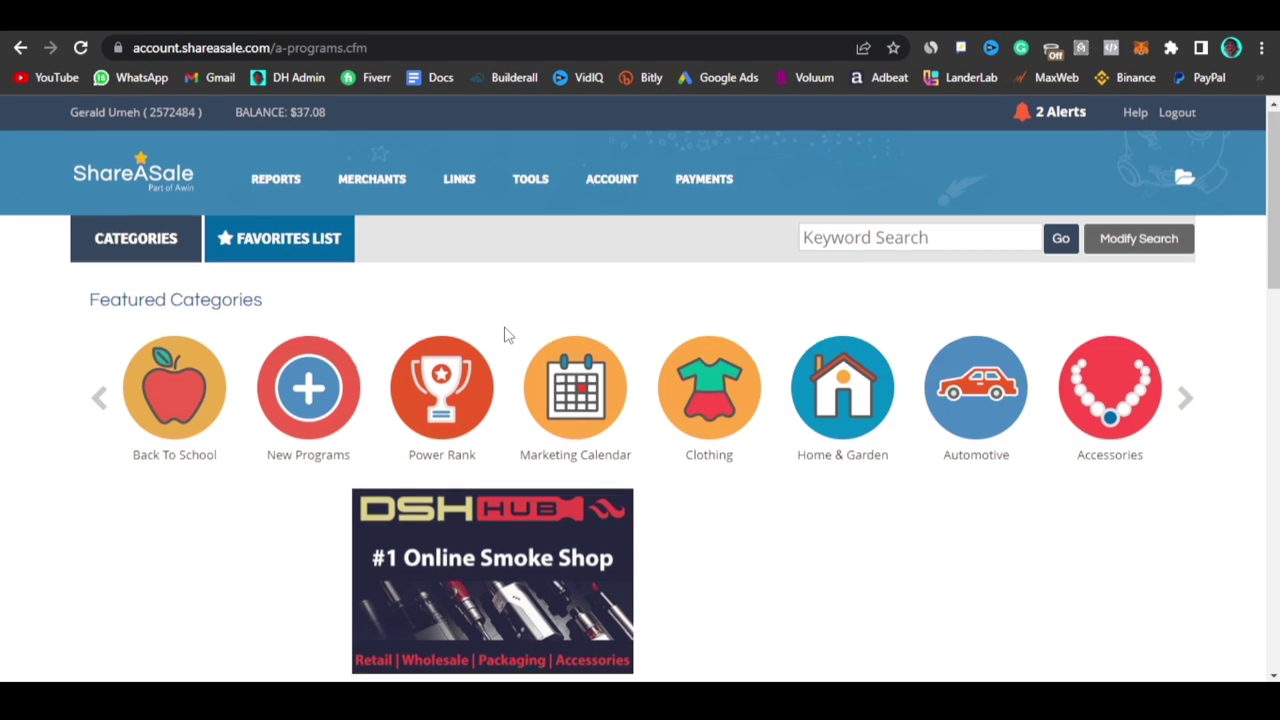
{"action": "scroll", "coordinate": [505, 335], "scroll_direction": "down", "scroll_amount": 4}
{"action": "scroll", "coordinate": [507, 337], "scroll_direction": "down", "scroll_amount": 1}
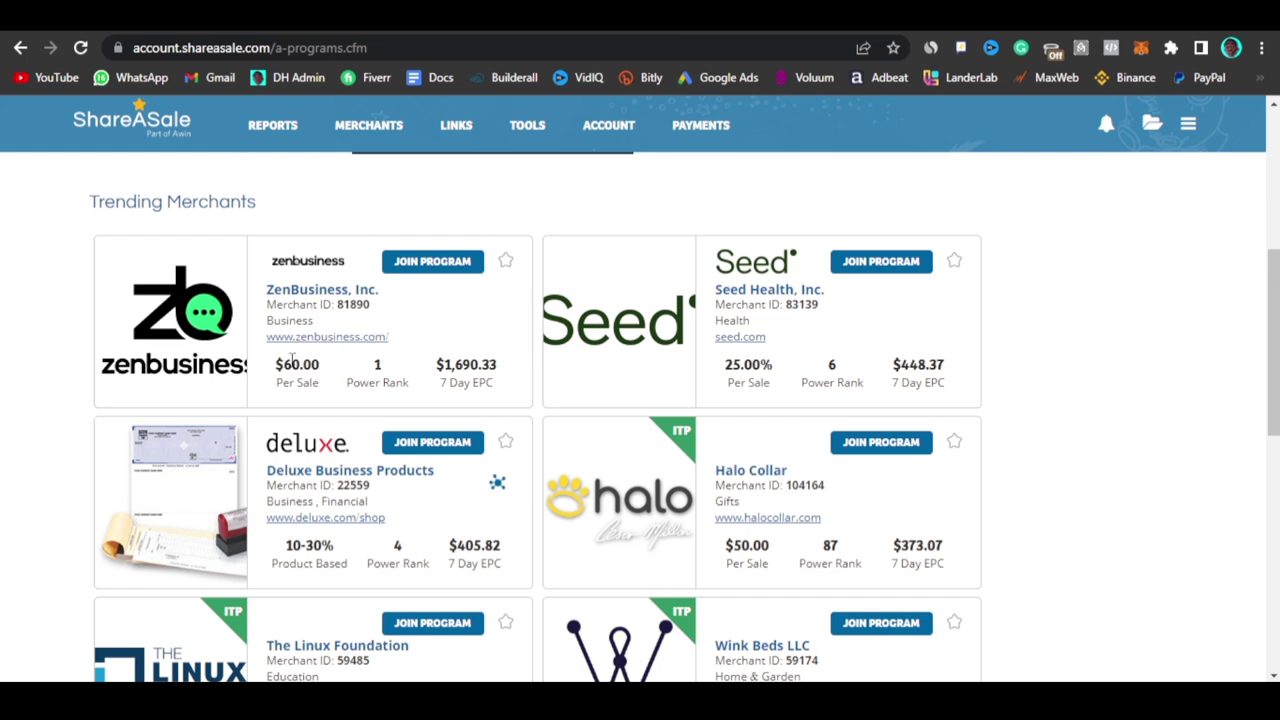
- Highlight ZenBusiness's per-sale commission and its 7 Day EPC to examine them
{"action": "left_click_drag", "start_coordinate": [278, 365], "coordinate": [336, 374]}
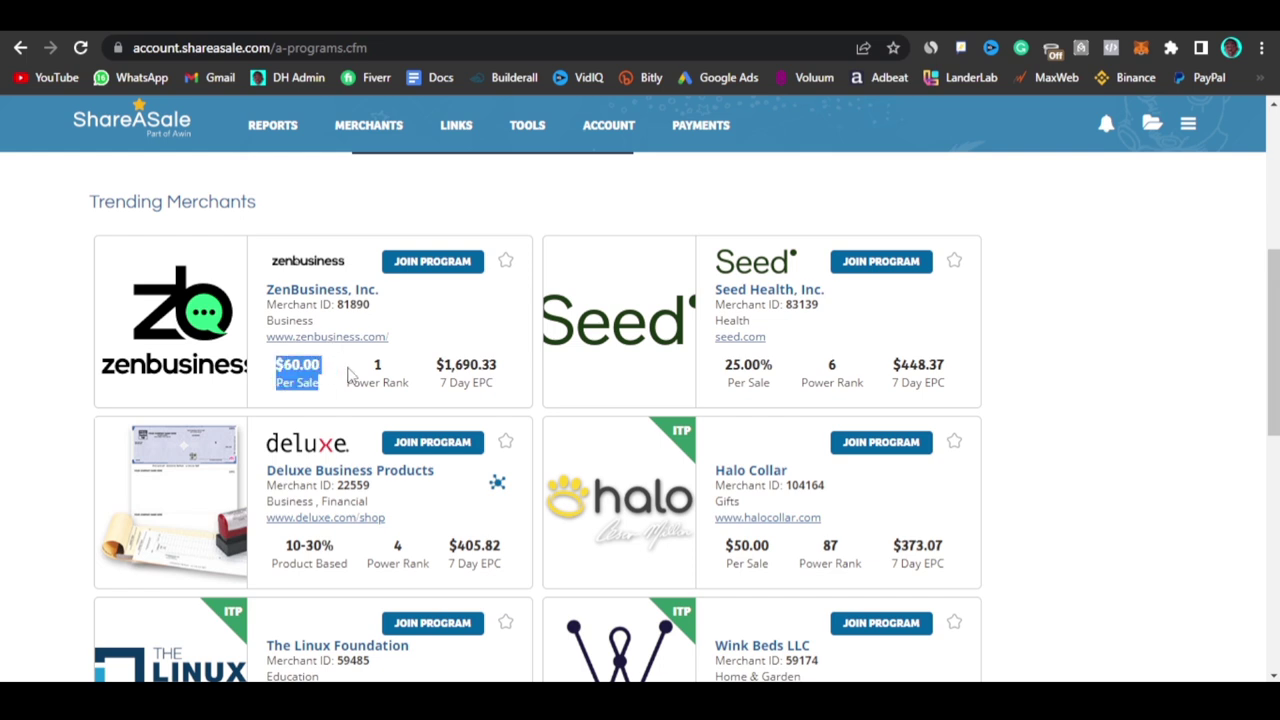
{"action": "left_click", "coordinate": [351, 374]}
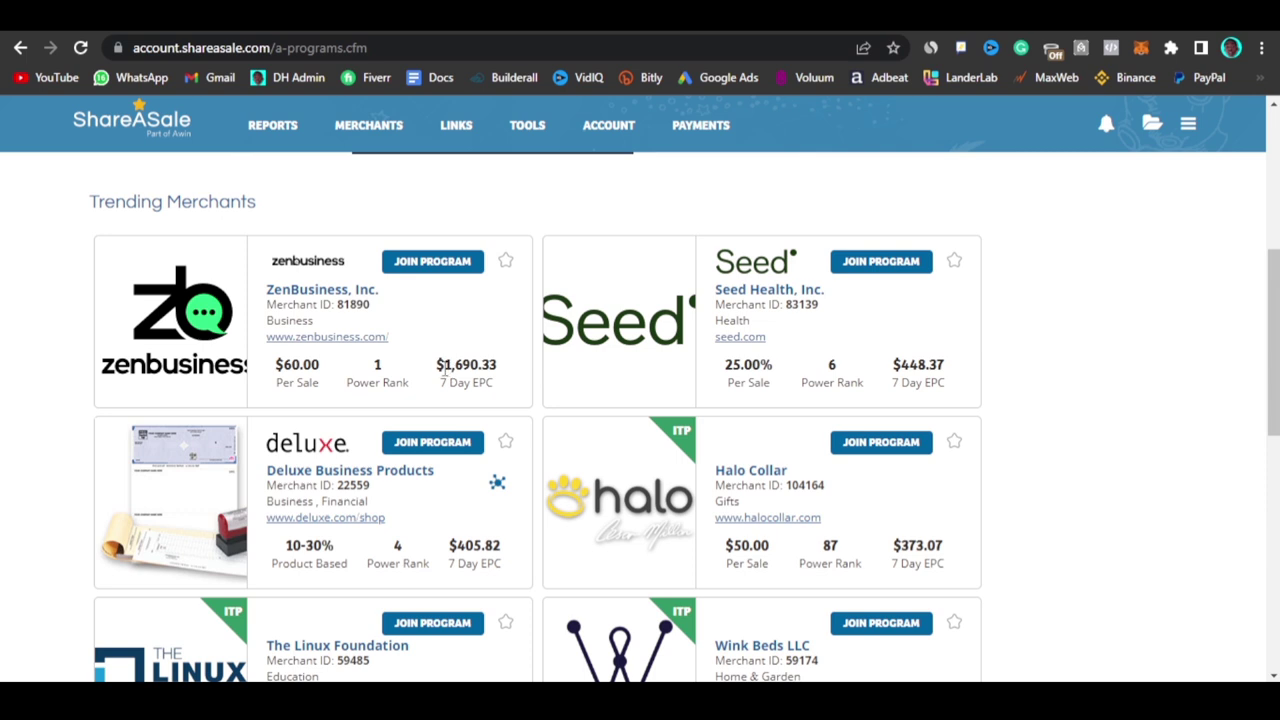
{"action": "left_click_drag", "start_coordinate": [438, 368], "coordinate": [482, 366]}
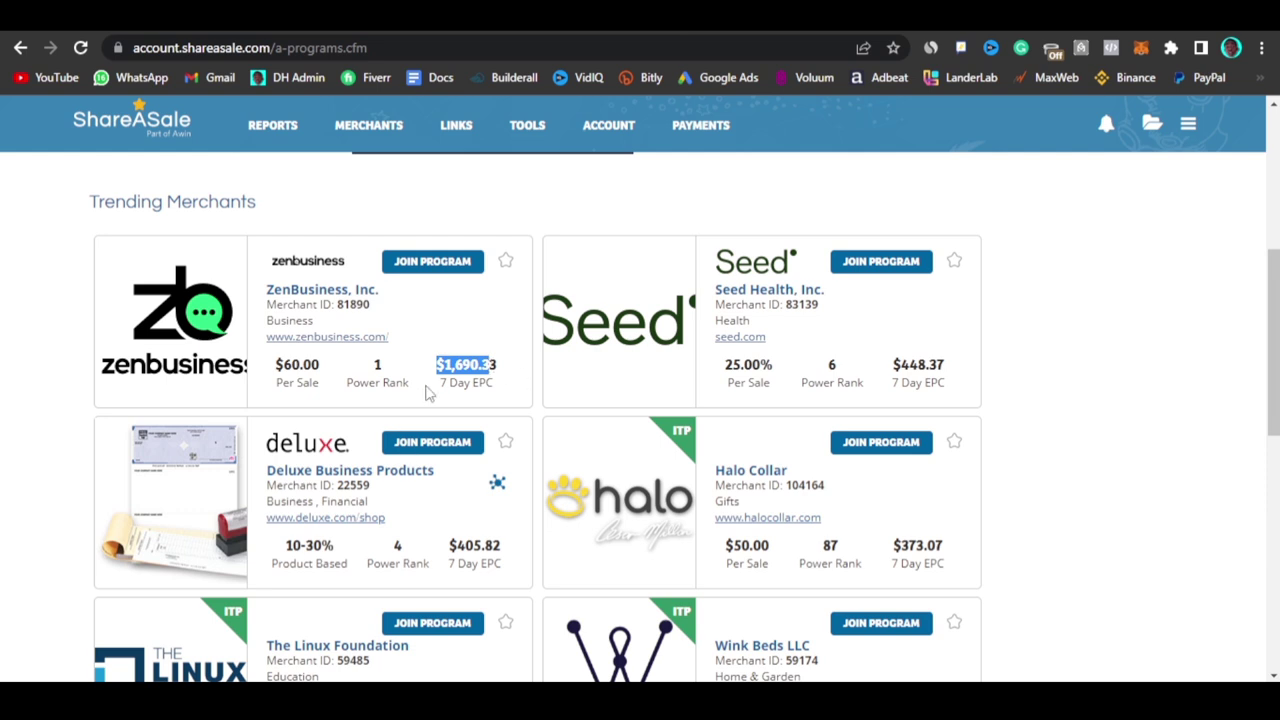
- Open YouTube's home page in a new browser tab
{"action": "left_click", "coordinate": [542, 248]}
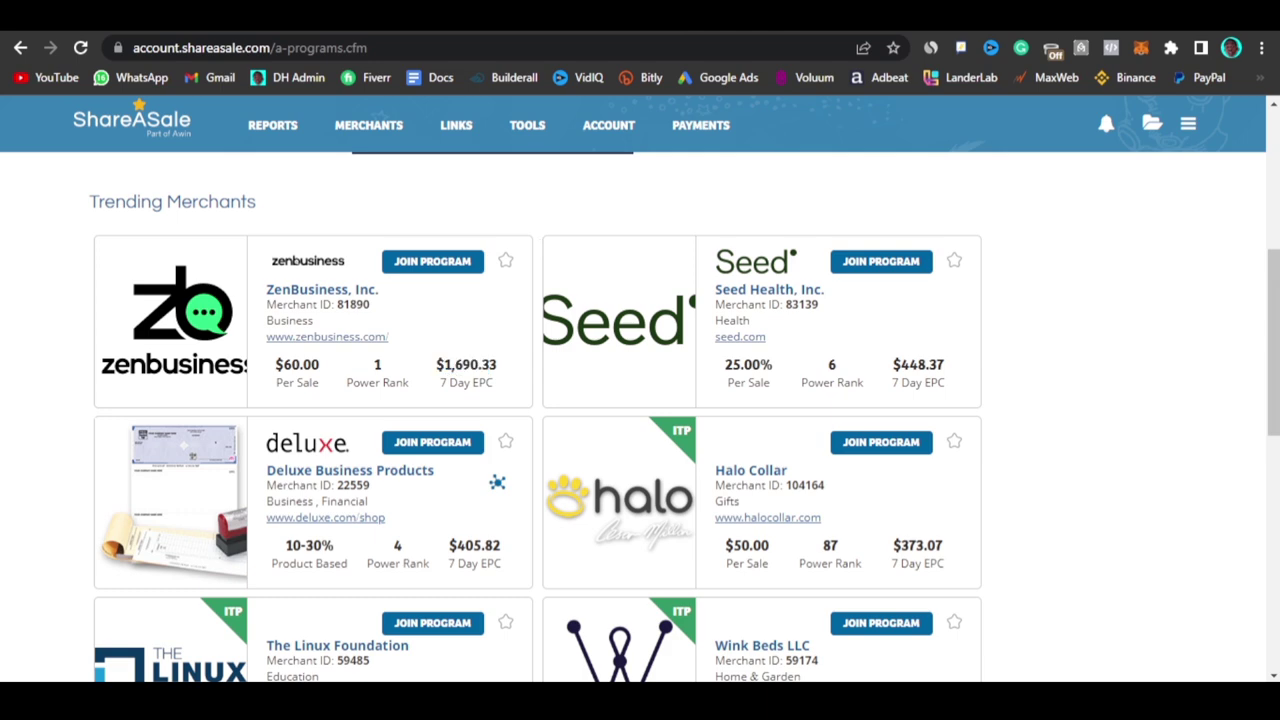
{"action": "key", "text": "ctrl+t"}
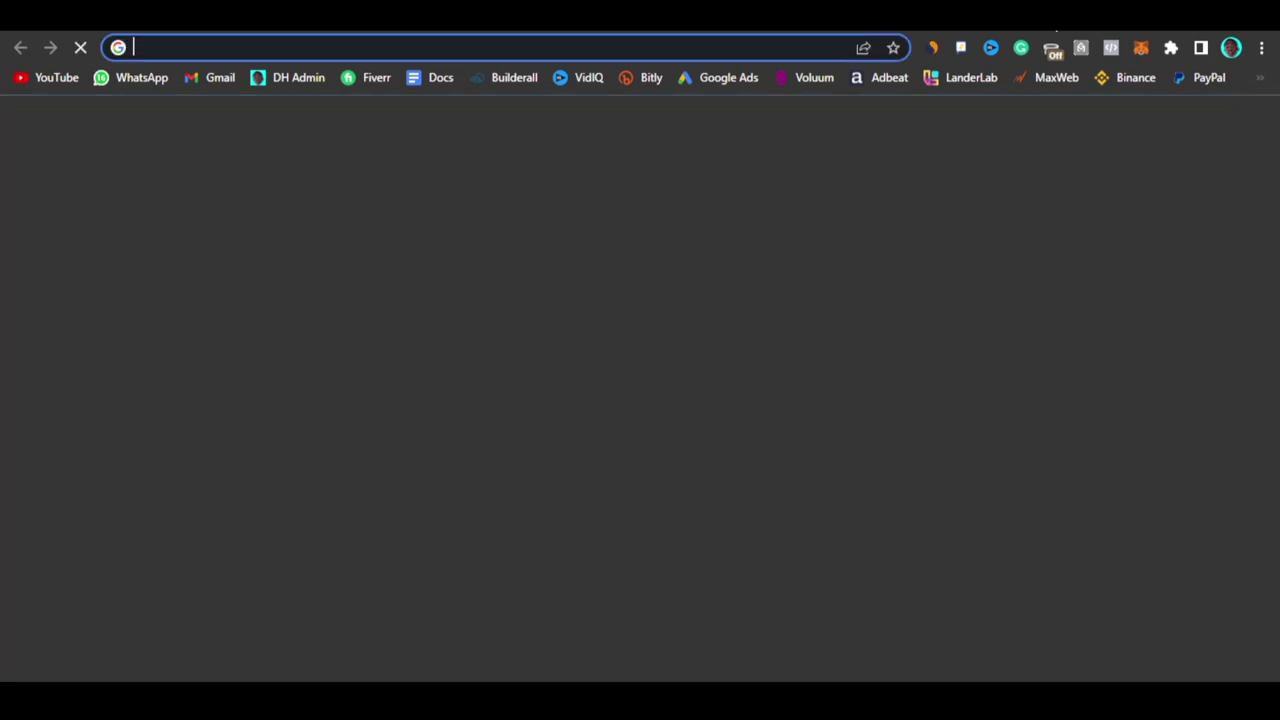
{"action": "type", "text": "youtu"}
{"action": "key", "text": "Return"}
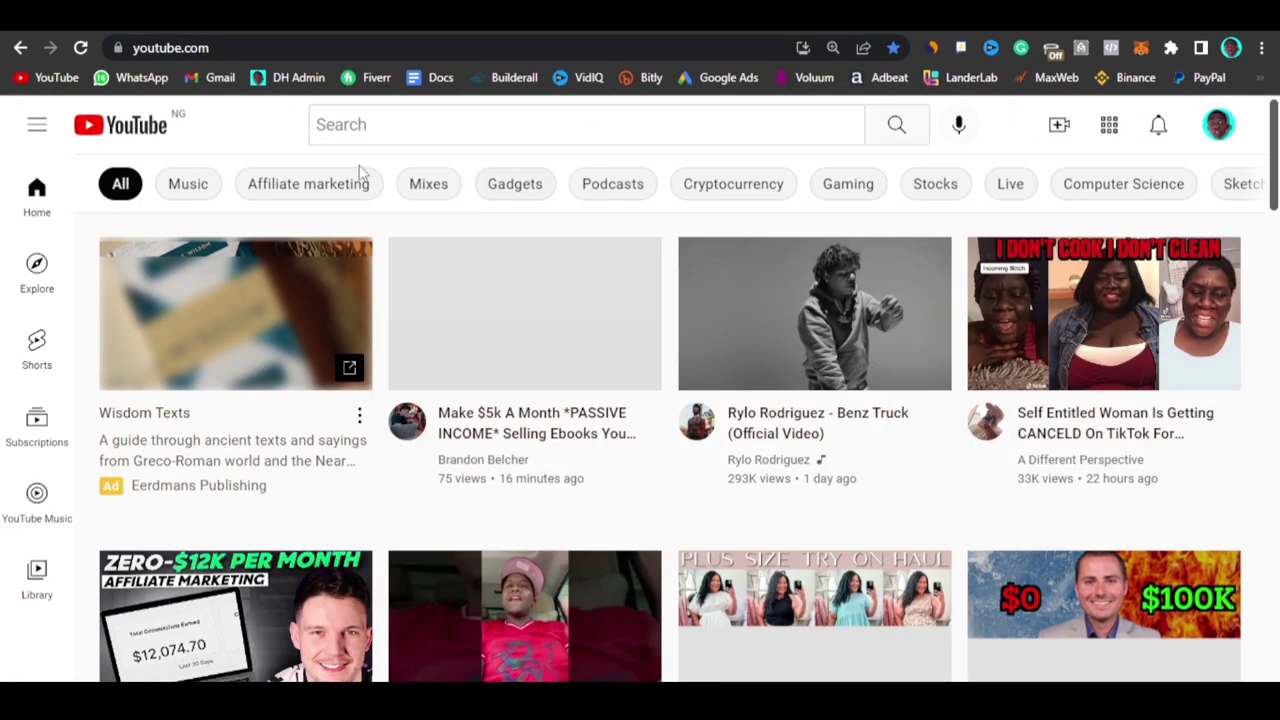
{"action": "scroll", "coordinate": [537, 374], "scroll_direction": "down", "scroll_amount": 3}
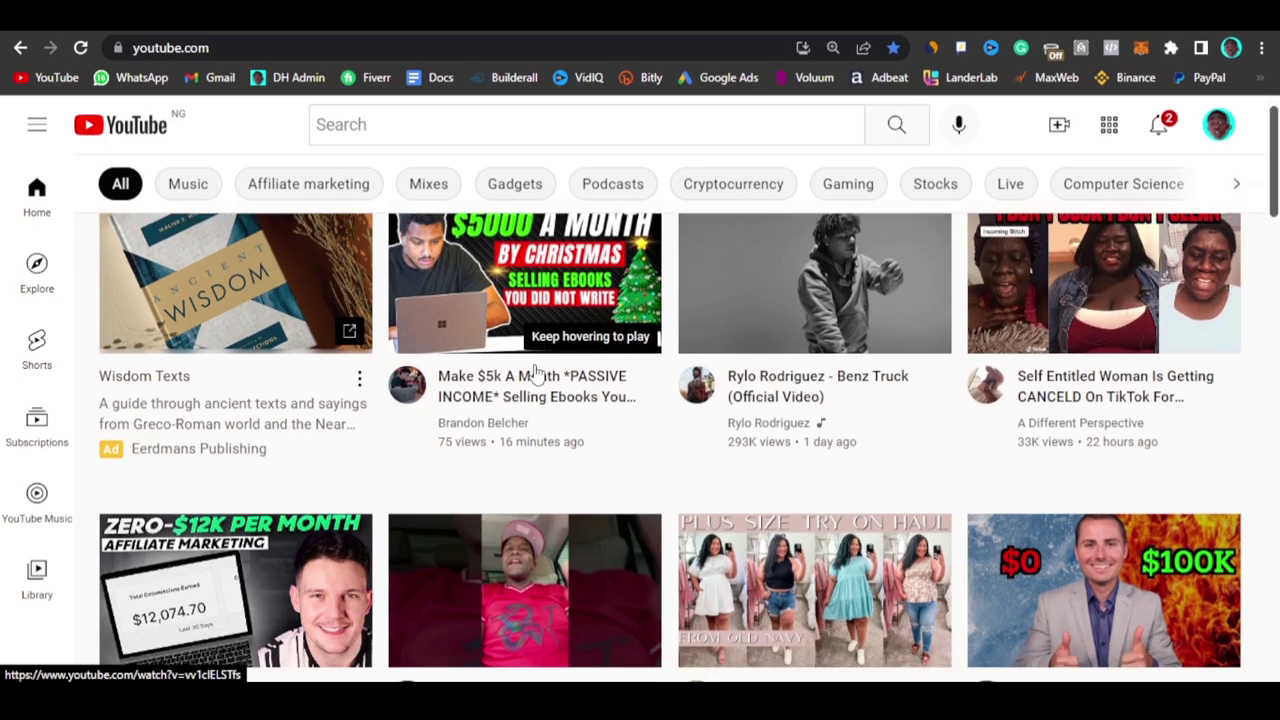
{"action": "scroll", "coordinate": [400, 512], "scroll_direction": "up", "scroll_amount": 3}
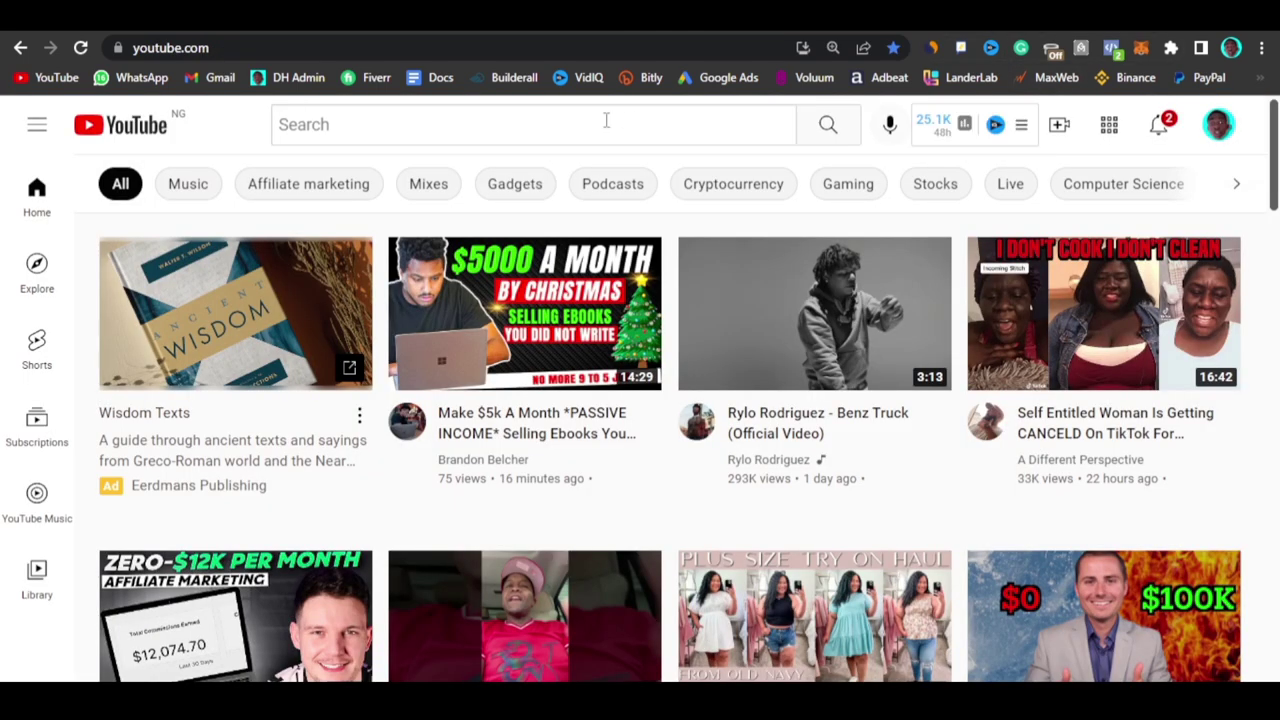
- Search YouTube for "zenbusiness review" and look through the videos and keyword statistics for that term
{"action": "left_click", "coordinate": [606, 120]}
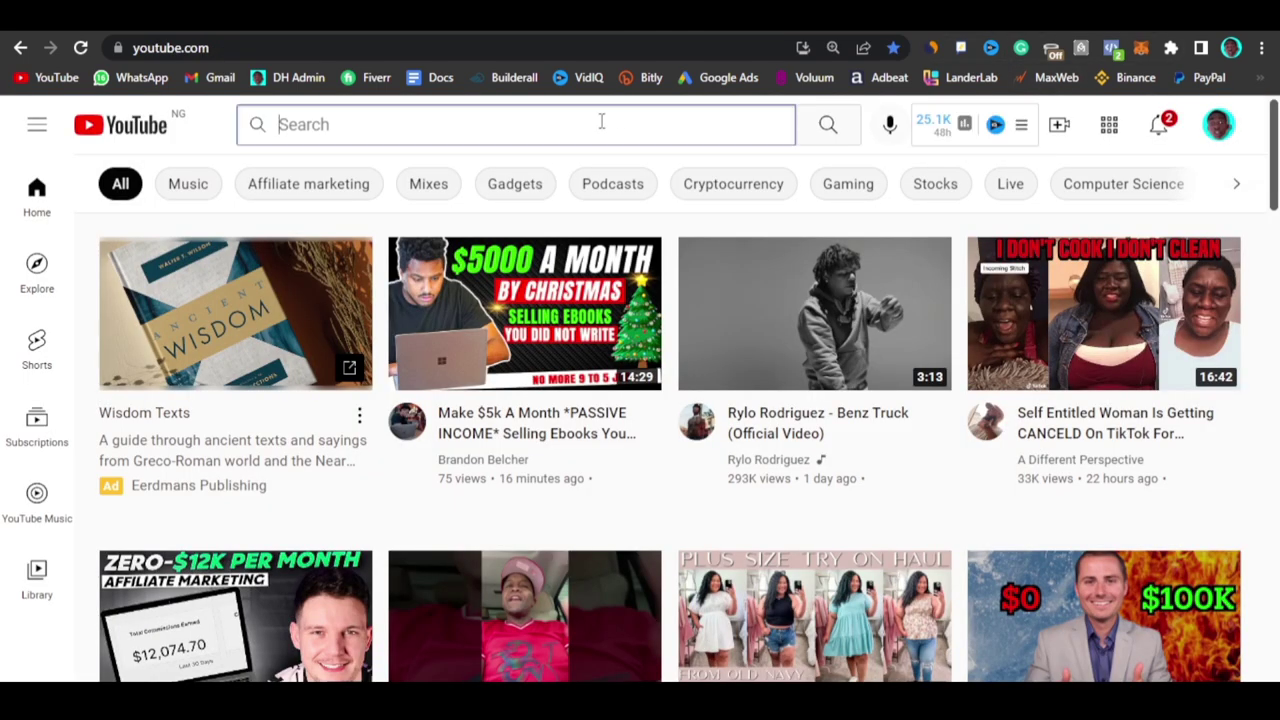
{"action": "type", "text": "zen busi"}
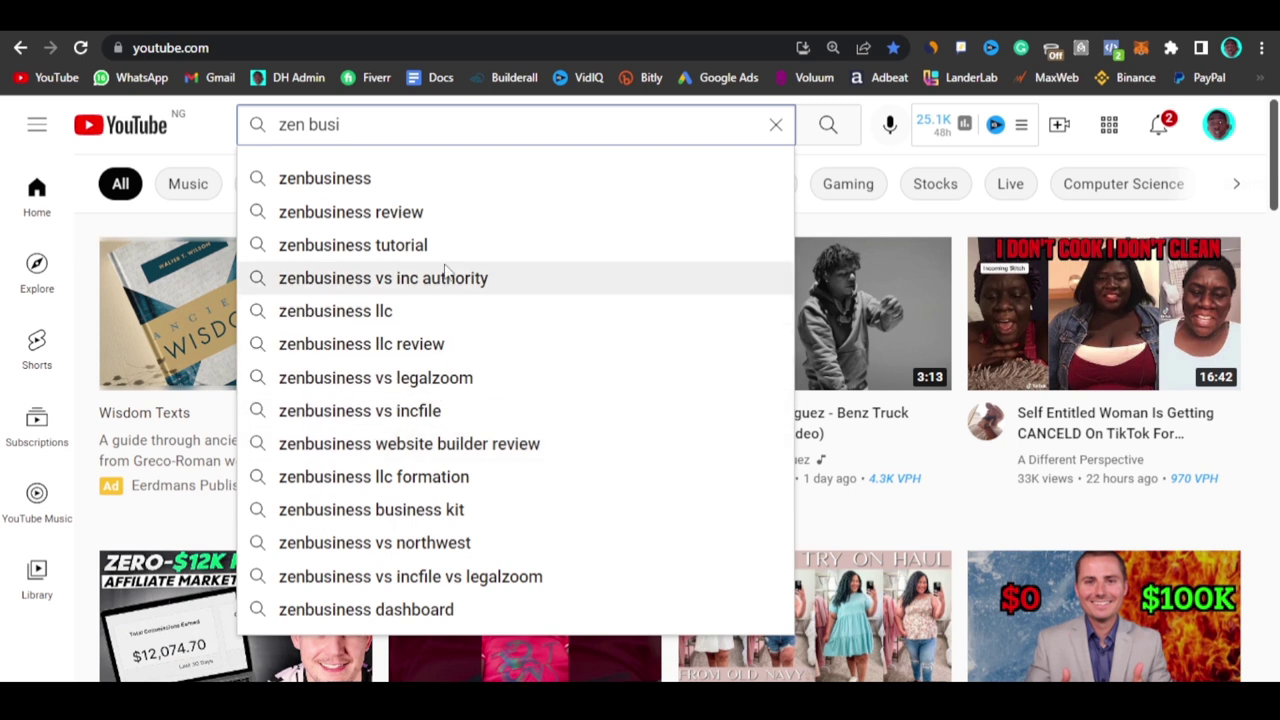
{"action": "left_click", "coordinate": [380, 224]}
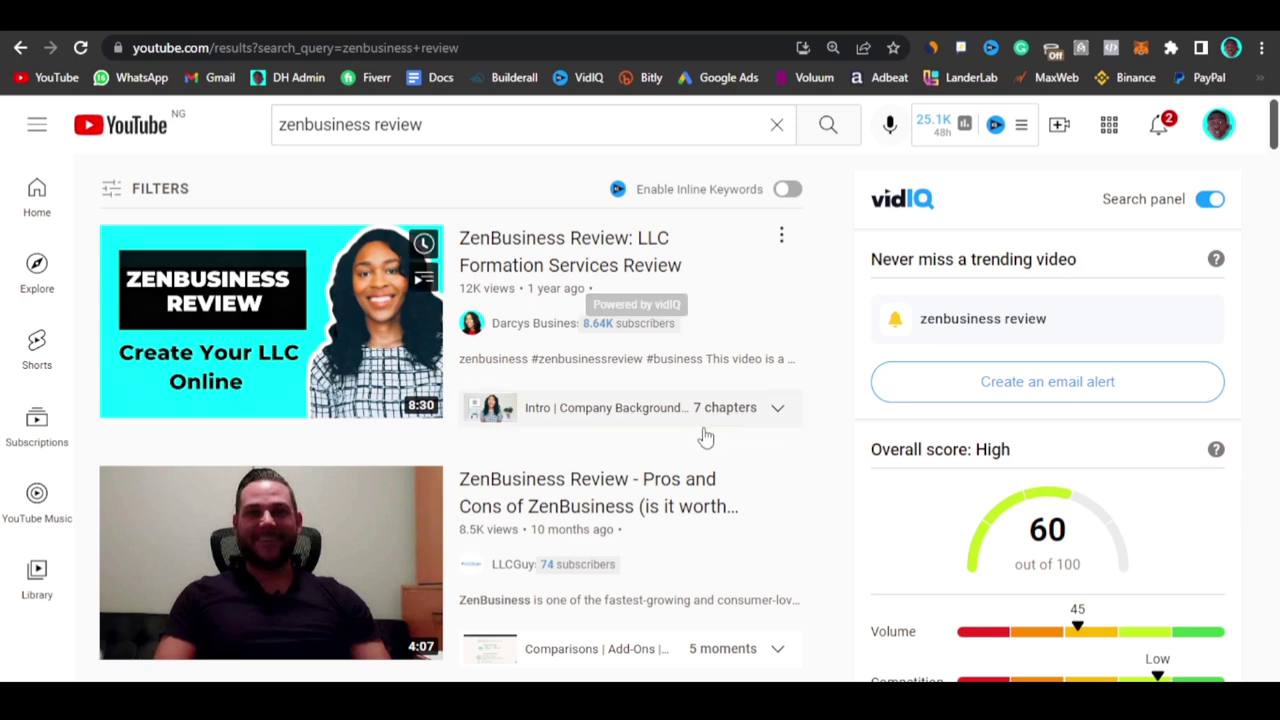
{"action": "scroll", "coordinate": [552, 303], "scroll_direction": "down", "scroll_amount": 2}
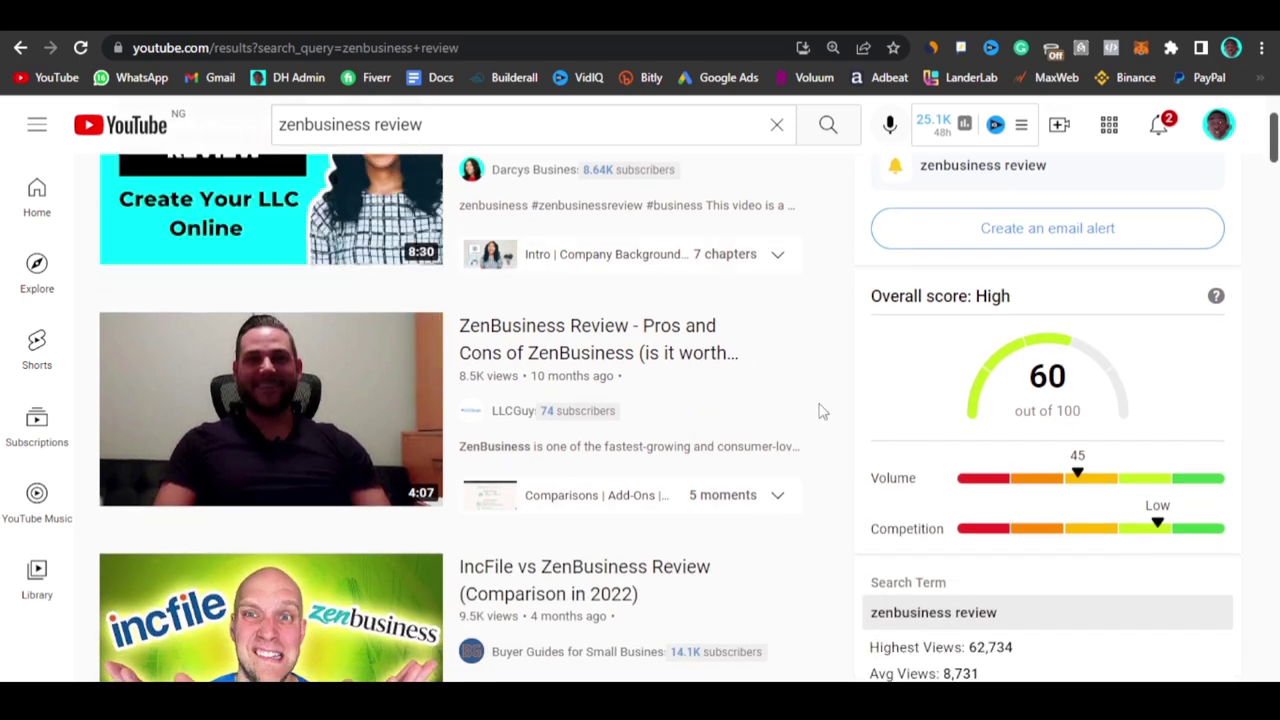
{"action": "scroll", "coordinate": [820, 410], "scroll_direction": "down", "scroll_amount": 2}
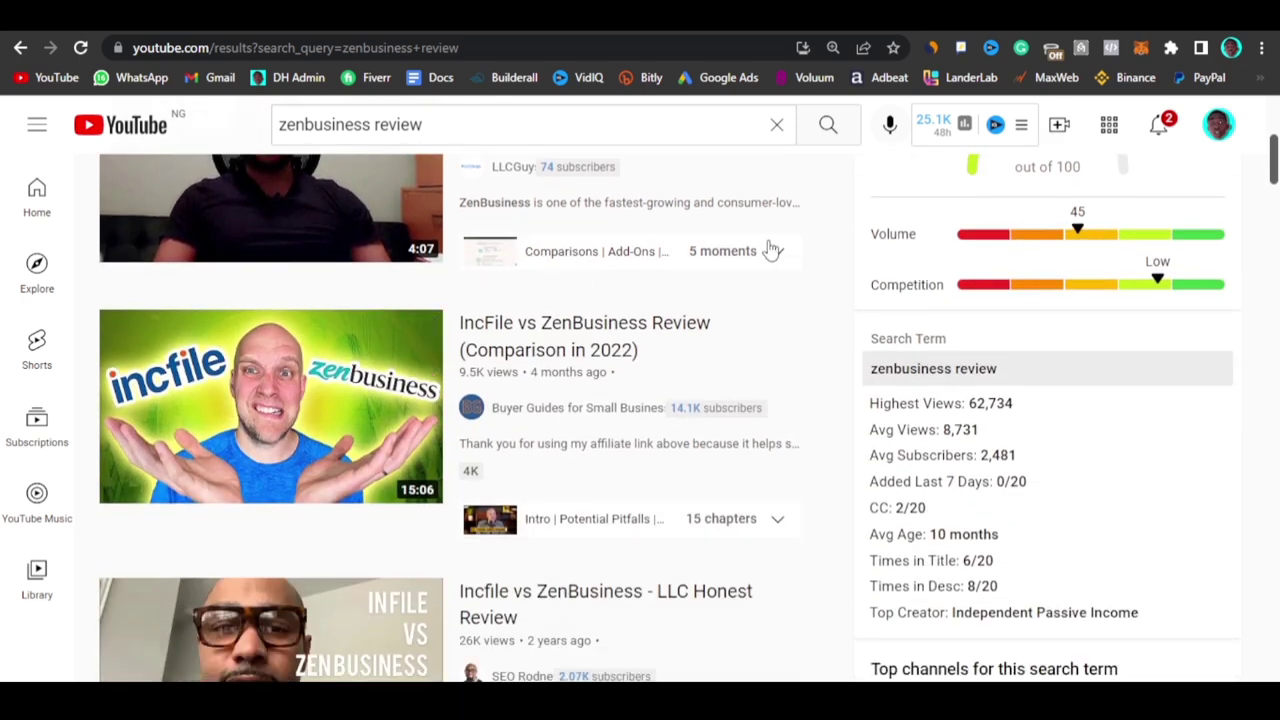
{"action": "scroll", "coordinate": [820, 262], "scroll_direction": "down", "scroll_amount": 8}
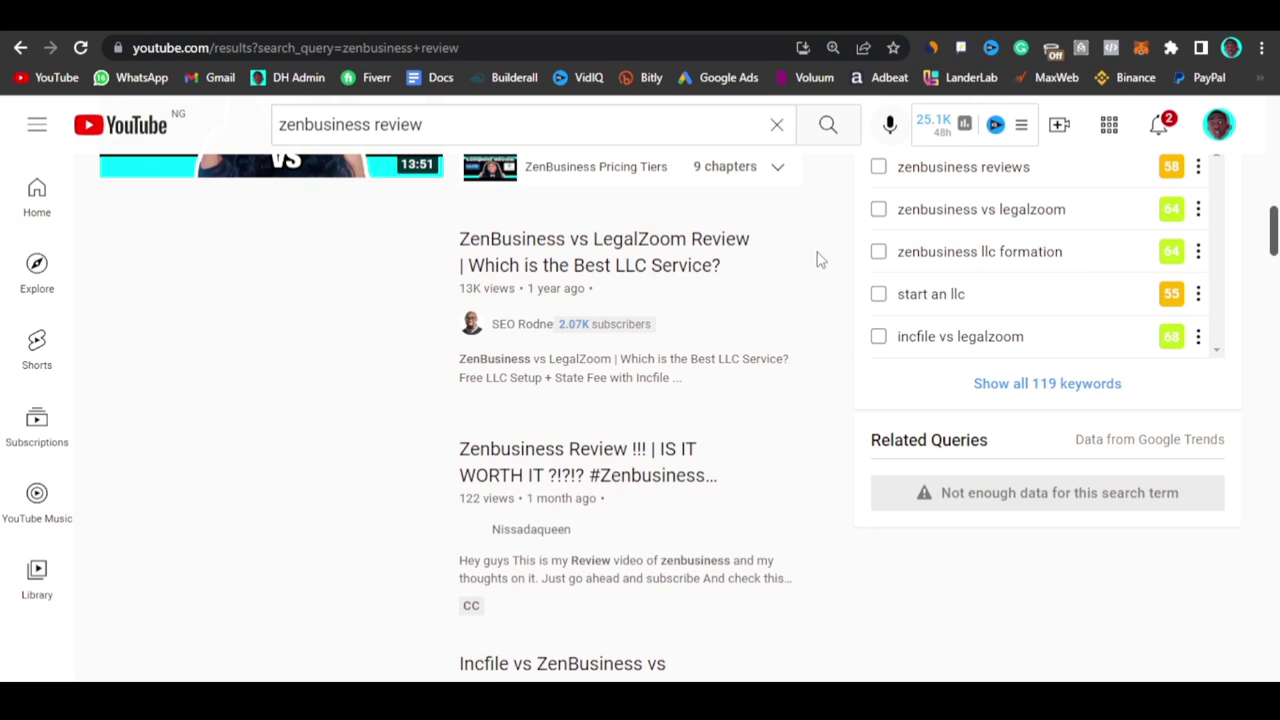
{"action": "scroll", "coordinate": [820, 262], "scroll_direction": "up", "scroll_amount": 8}
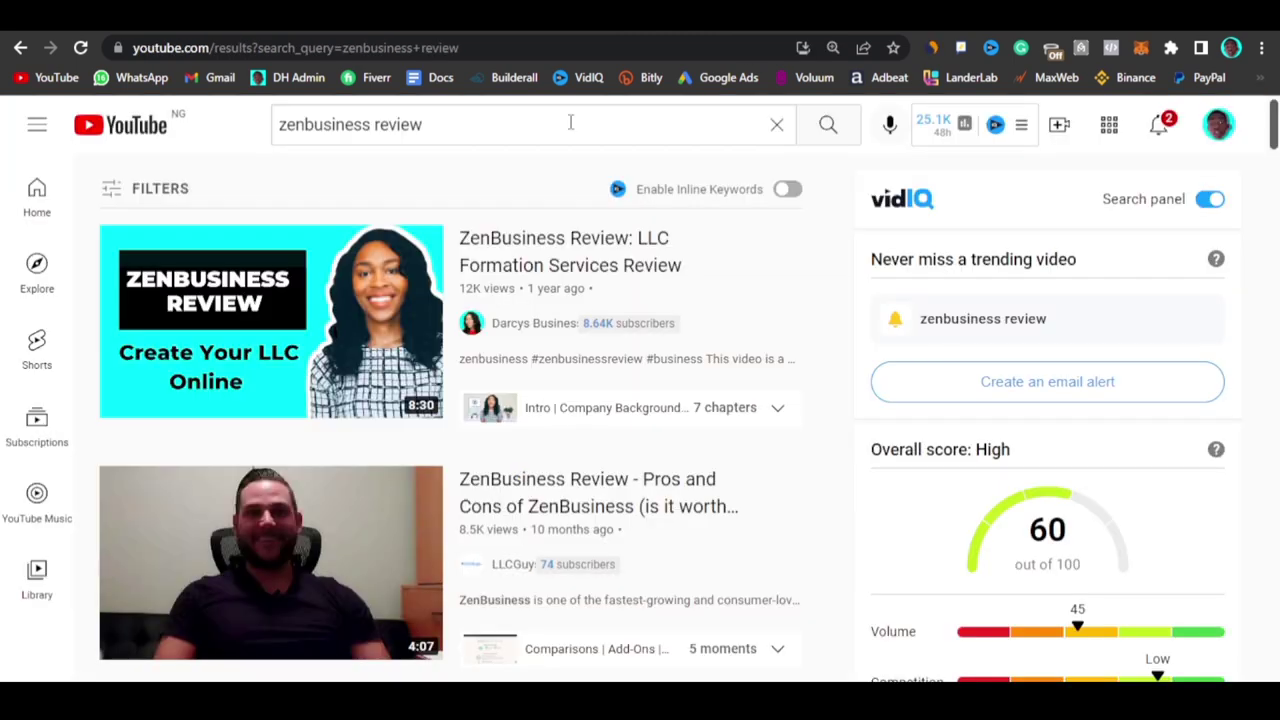
- Replace the YouTube query with "seed health" to check its search suggestions
{"action": "left_click", "coordinate": [775, 128]}
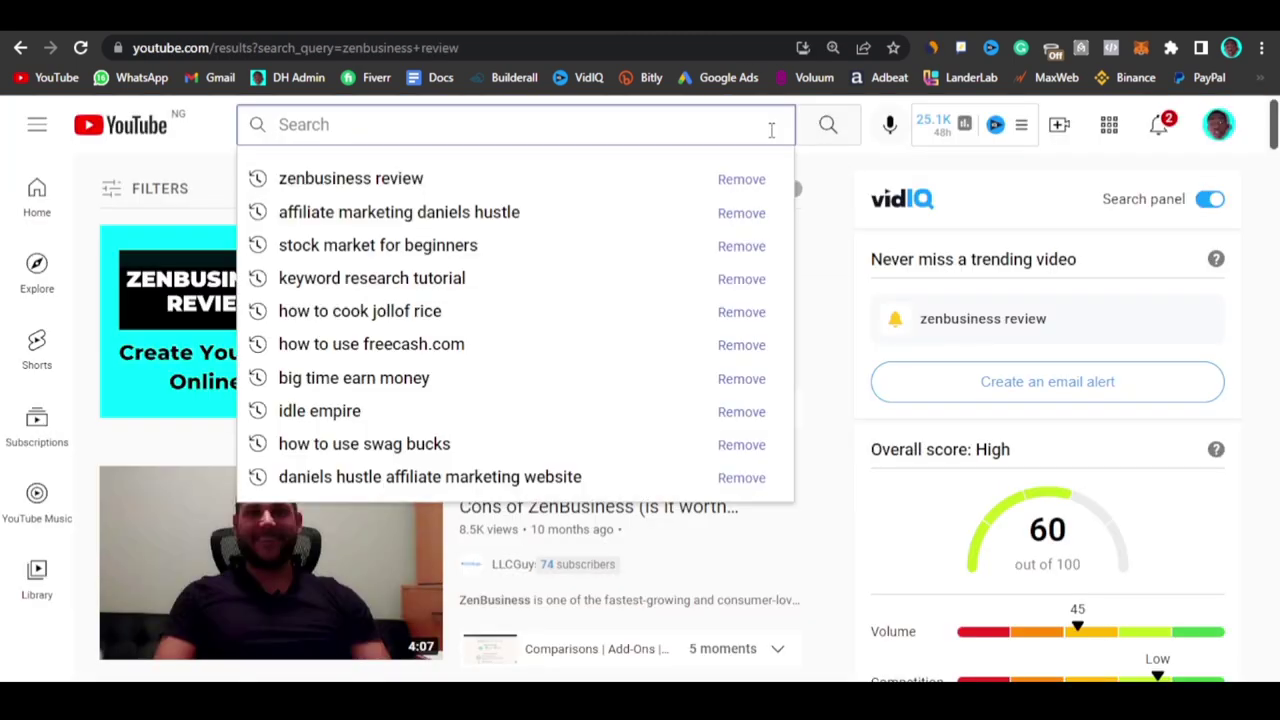
{"action": "type", "text": "seed "}
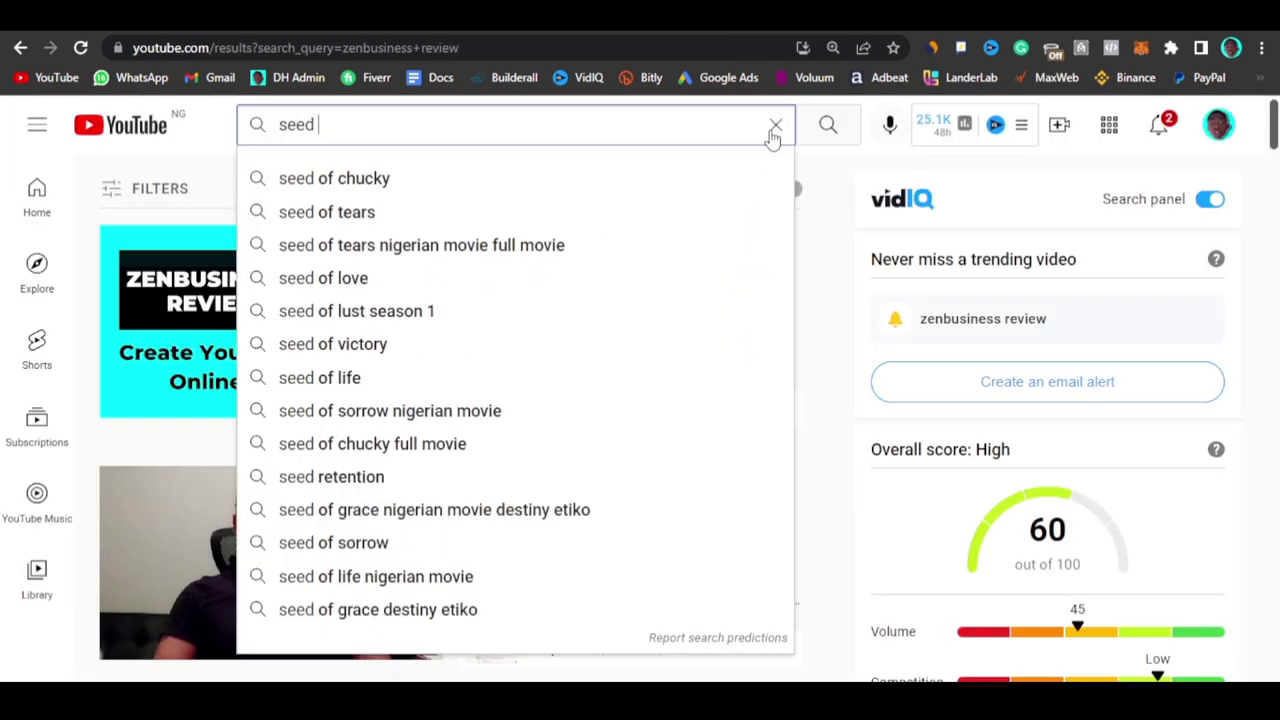
{"action": "type", "text": "health"}
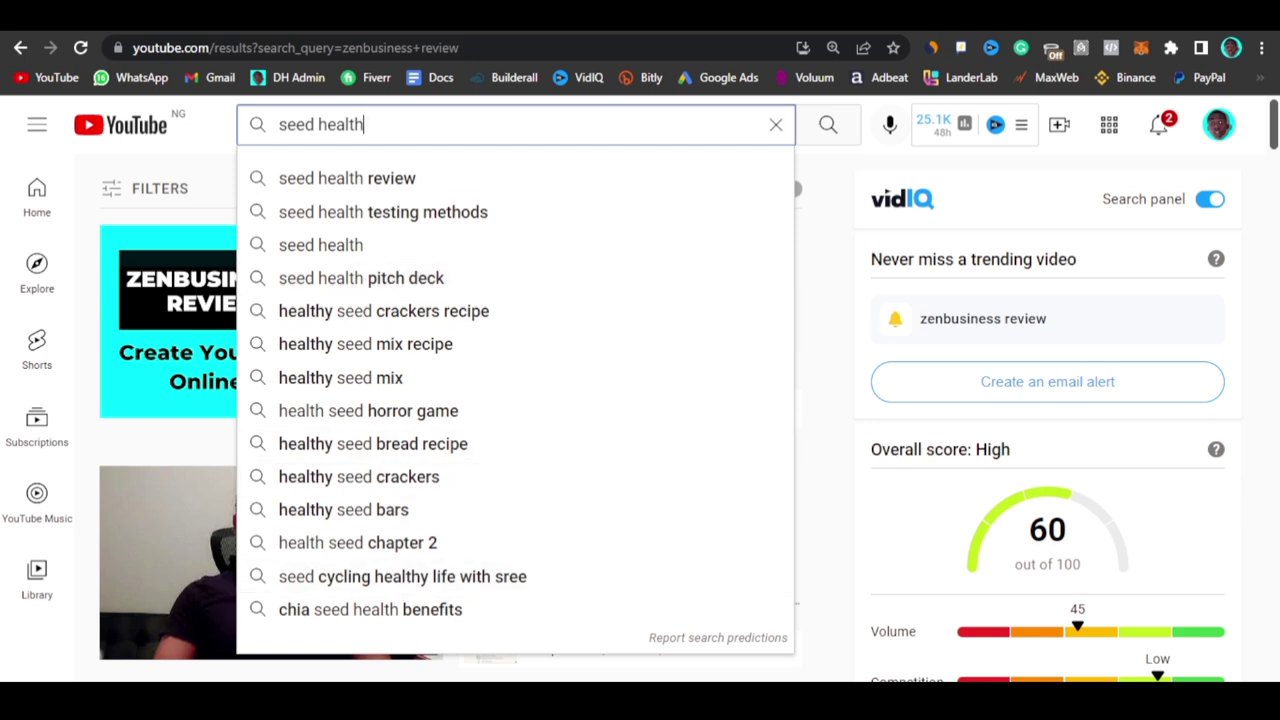
- Return to ShareASale, open the ZenBusiness program application, look over its requirements and agreement, and close it without joining
{"action": "key", "text": "ctrl+Tab"}
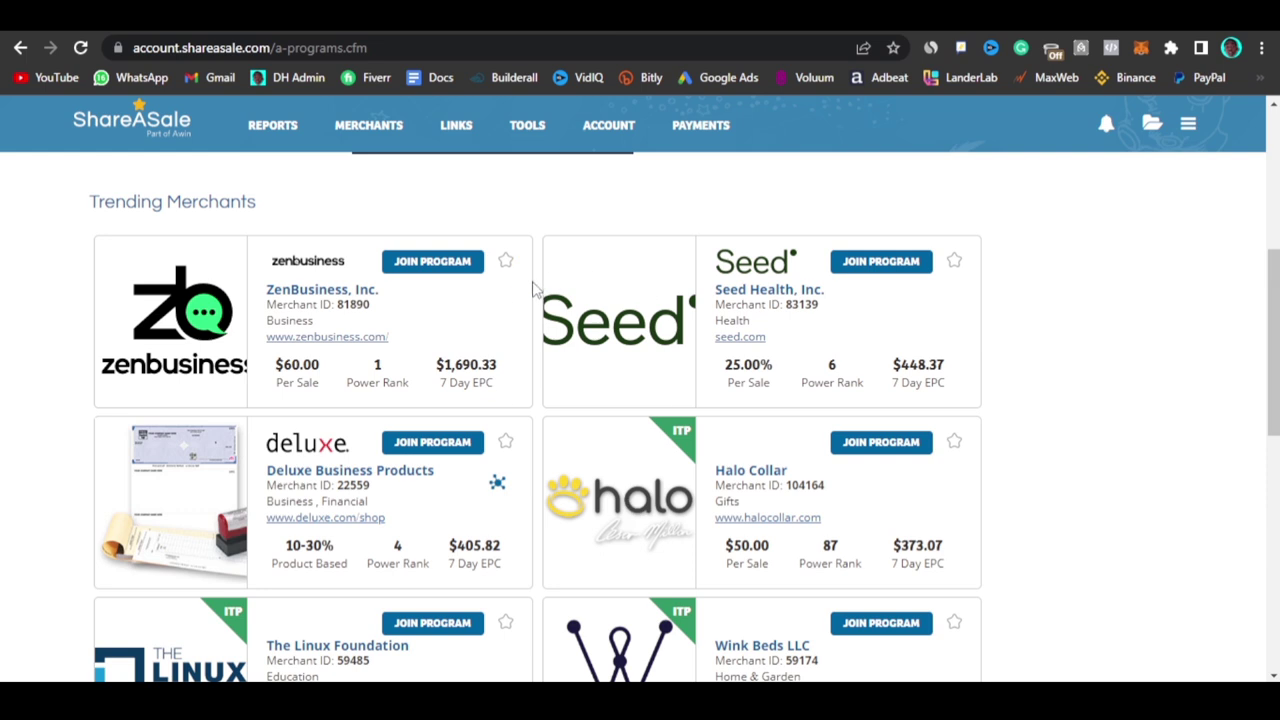
{"action": "left_click", "coordinate": [434, 268]}
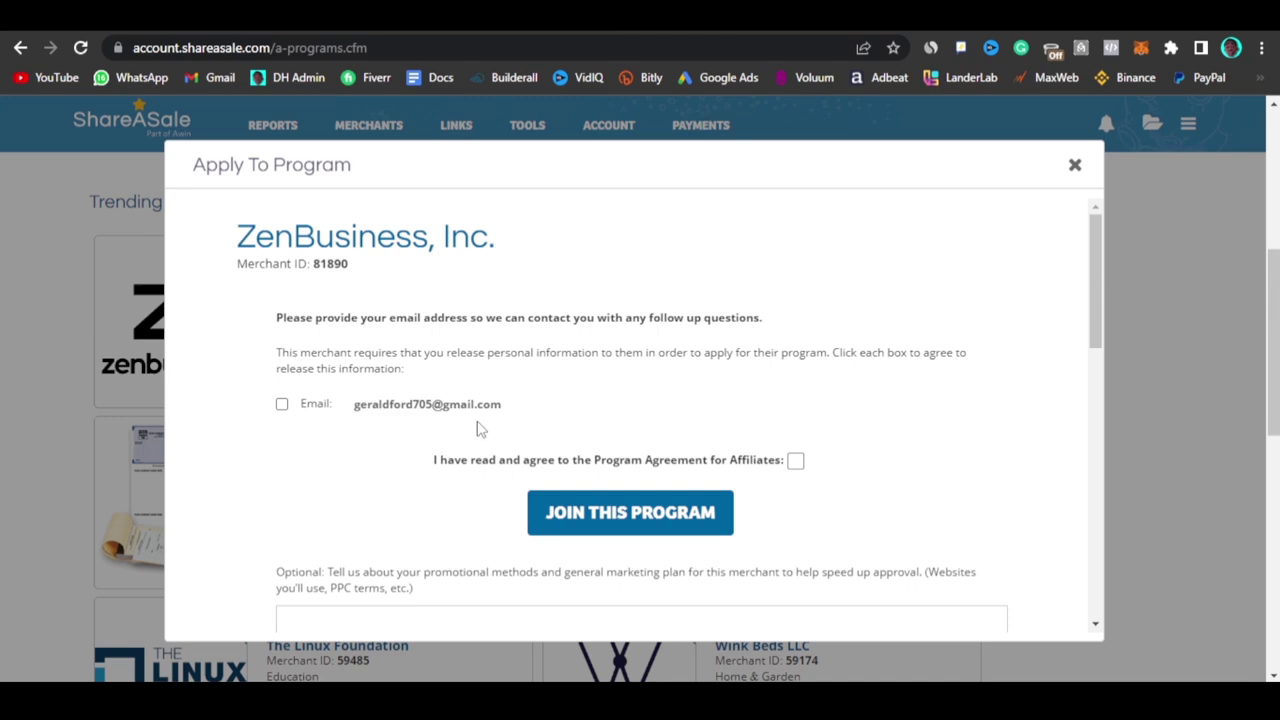
{"action": "scroll", "coordinate": [478, 428], "scroll_direction": "down", "scroll_amount": 7}
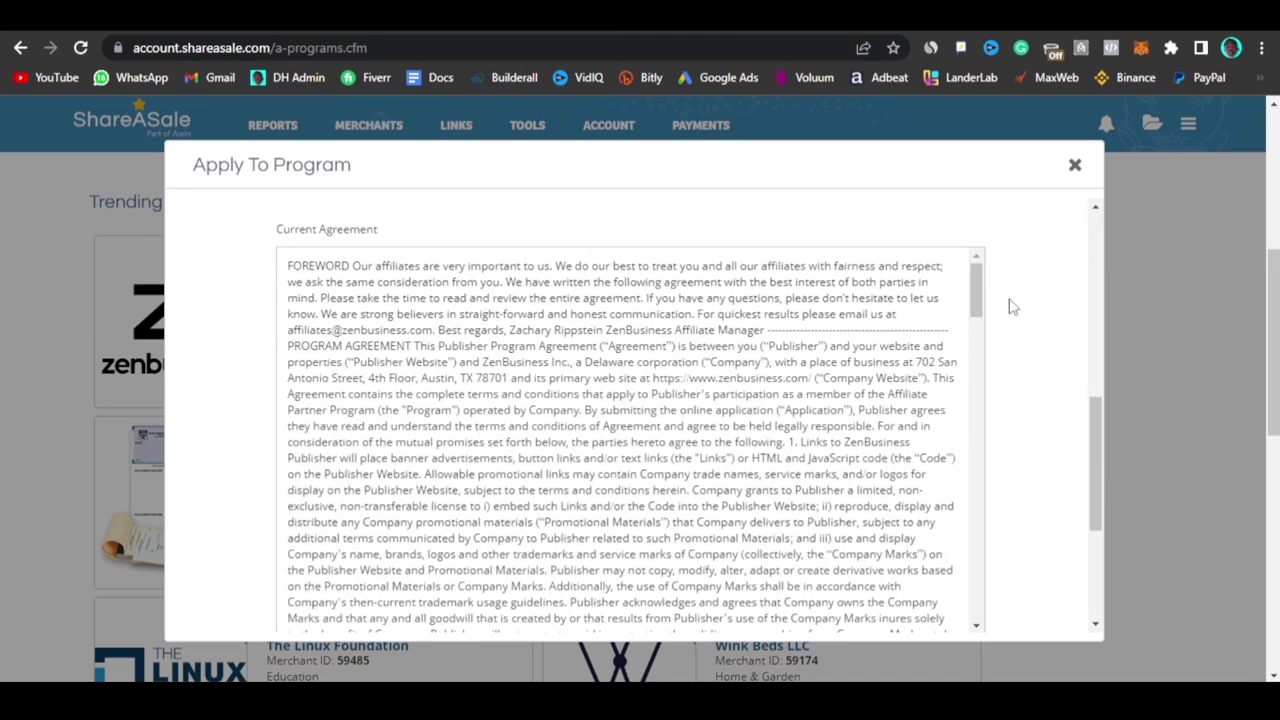
{"action": "scroll", "coordinate": [1010, 308], "scroll_direction": "up", "scroll_amount": 7}
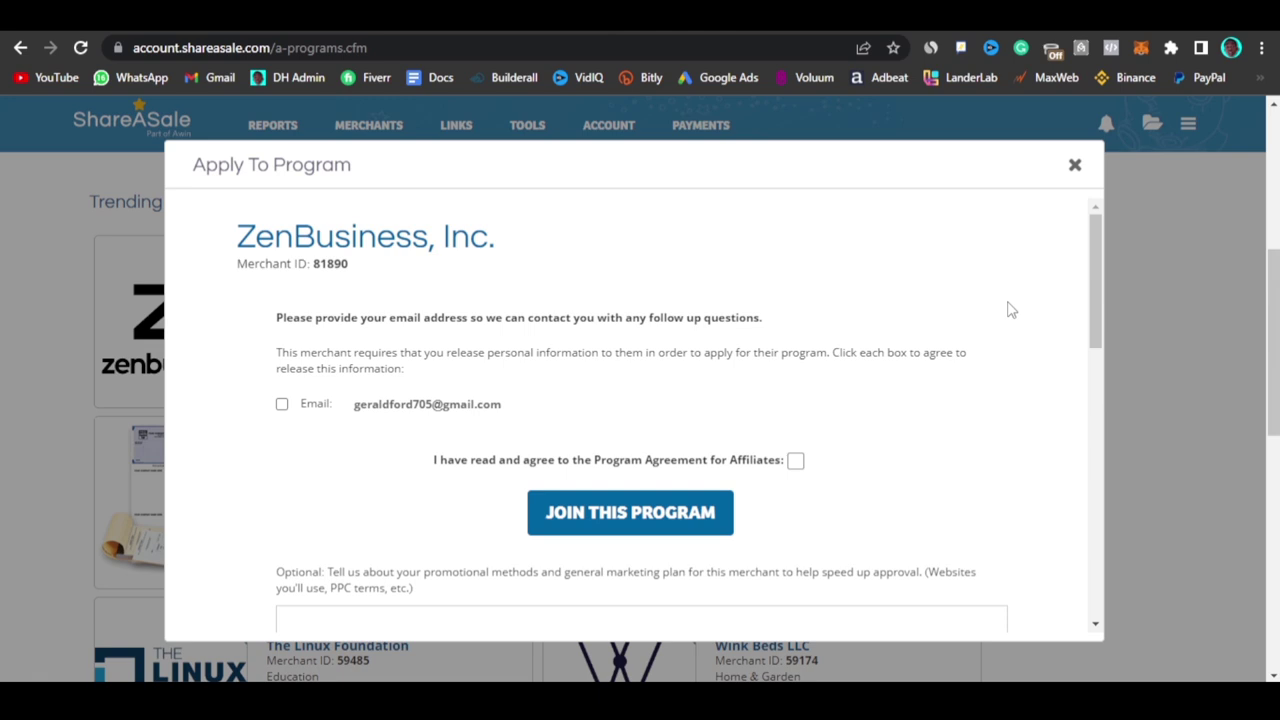
{"action": "left_click", "coordinate": [1074, 164]}
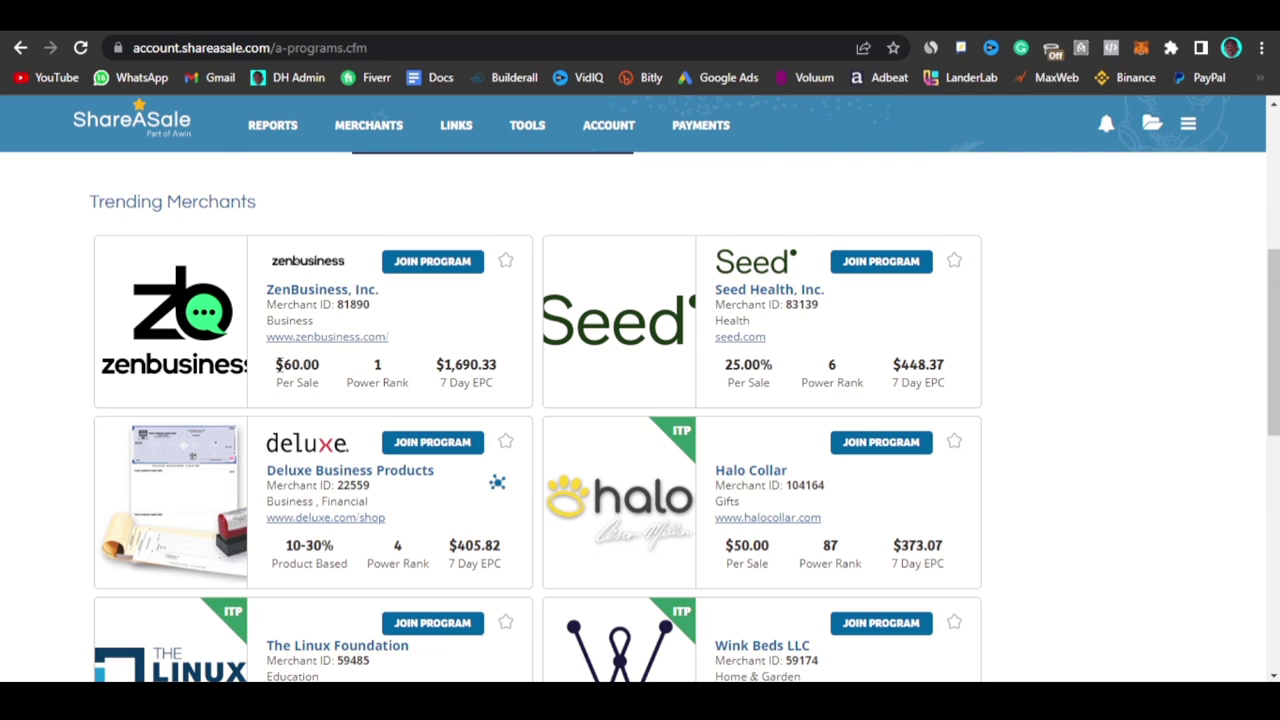
- Highlight ZenBusiness's per-sale commission and look over the rest of the Trending Merchants list
{"action": "left_click_drag", "start_coordinate": [279, 365], "coordinate": [316, 365]}
{"action": "left_click", "coordinate": [316, 365]}
{"action": "scroll", "coordinate": [549, 416], "scroll_direction": "down", "scroll_amount": 6}
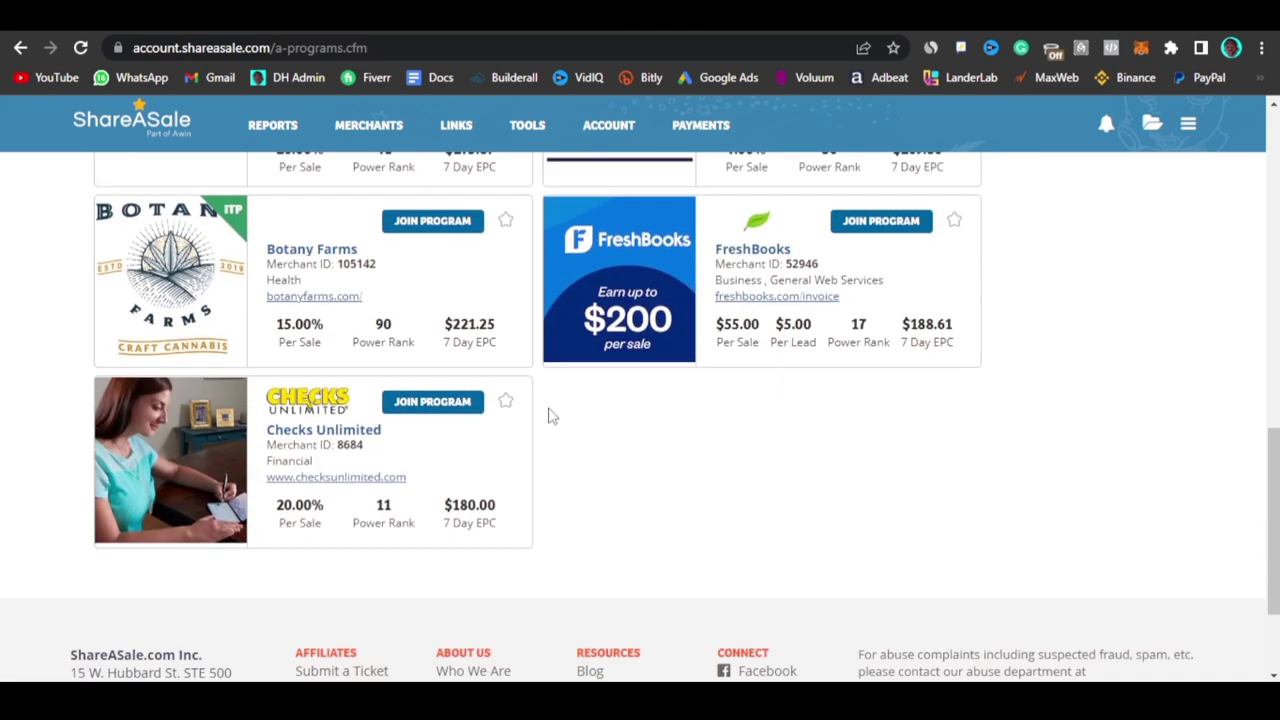
{"action": "scroll", "coordinate": [549, 416], "scroll_direction": "down", "scroll_amount": 2}
{"action": "scroll", "coordinate": [549, 416], "scroll_direction": "up", "scroll_amount": 8}
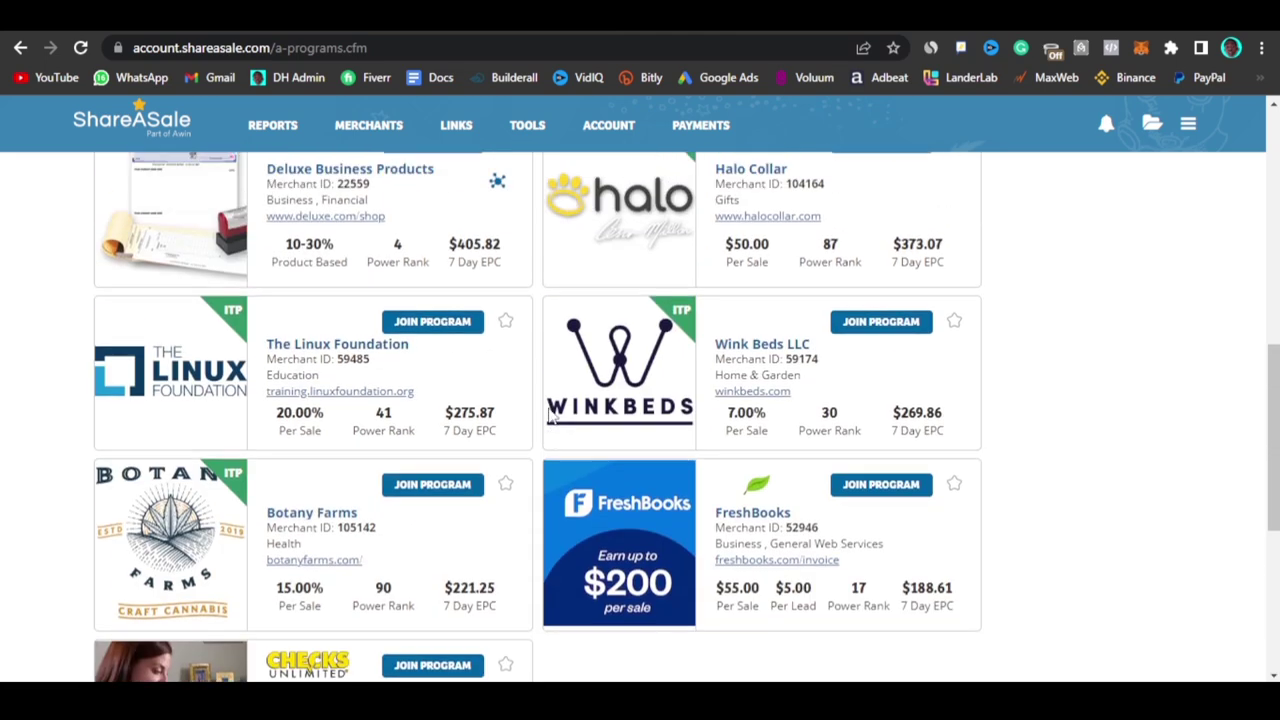
- Go back to Featured Categories and open the Back To School category
{"action": "scroll", "coordinate": [549, 318], "scroll_direction": "up", "scroll_amount": 5}
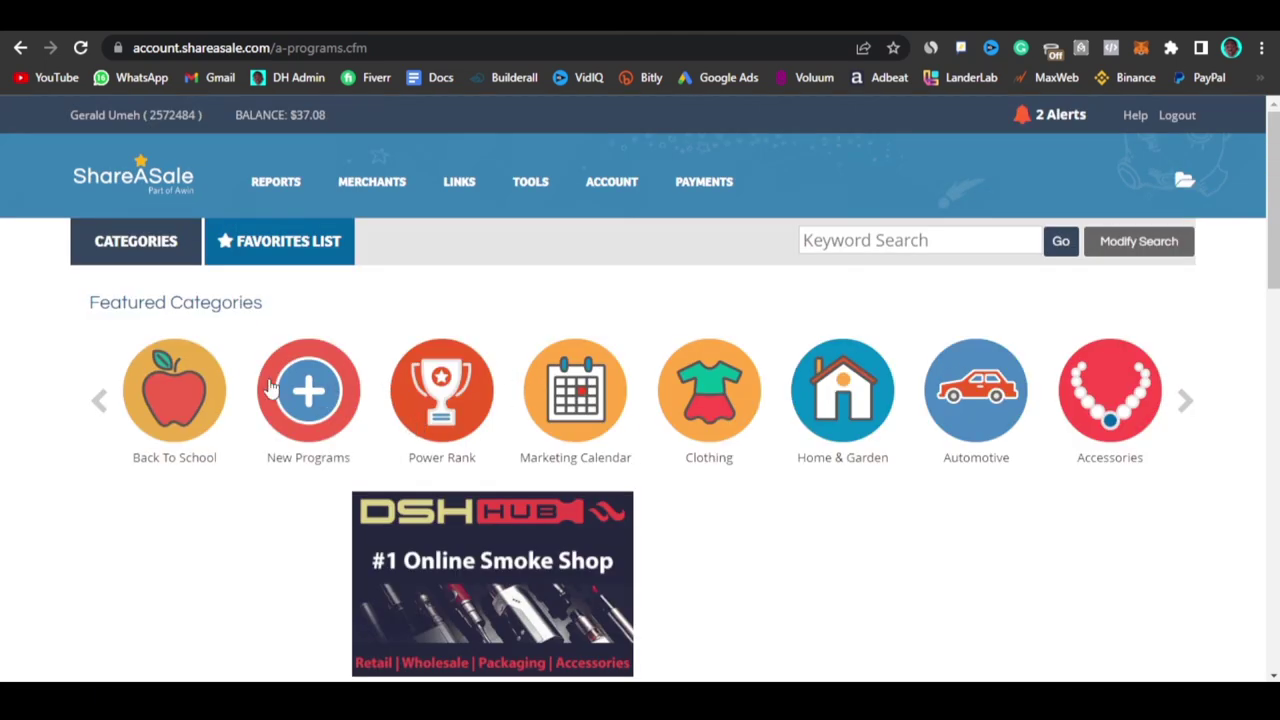
{"action": "scroll", "coordinate": [253, 541], "scroll_direction": "down", "scroll_amount": 6}
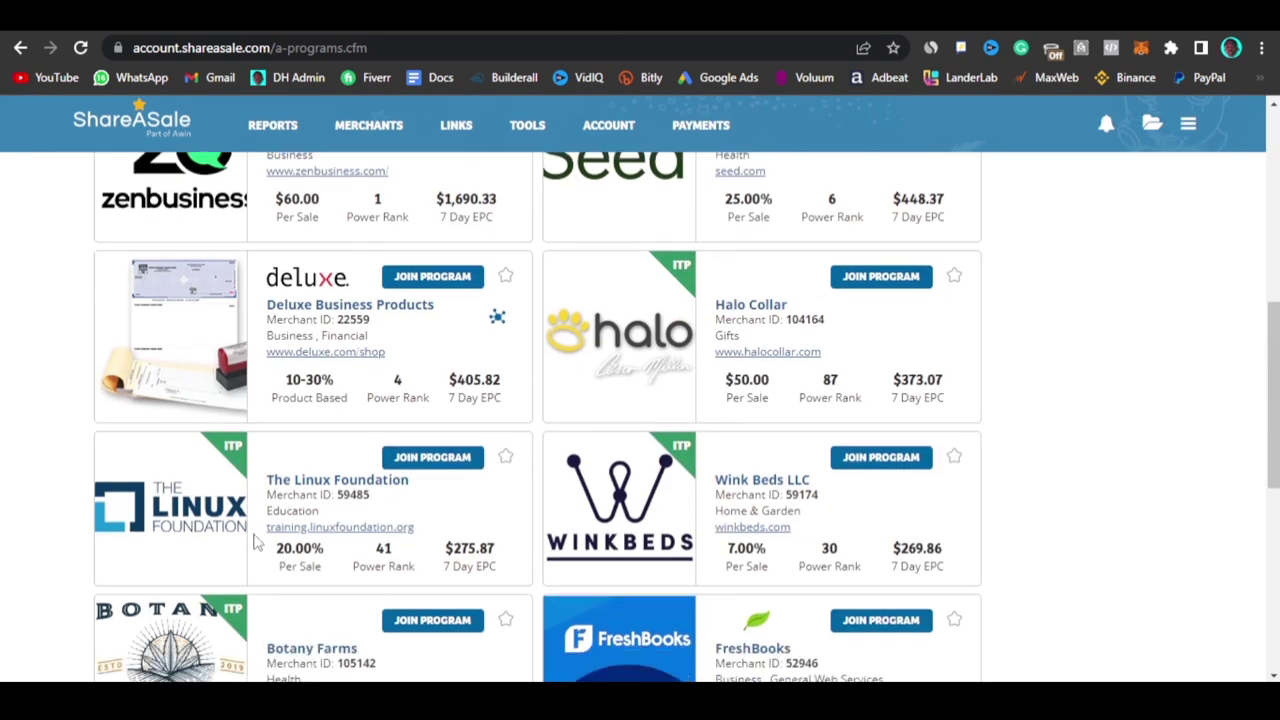
{"action": "scroll", "coordinate": [286, 258], "scroll_direction": "up", "scroll_amount": 2}
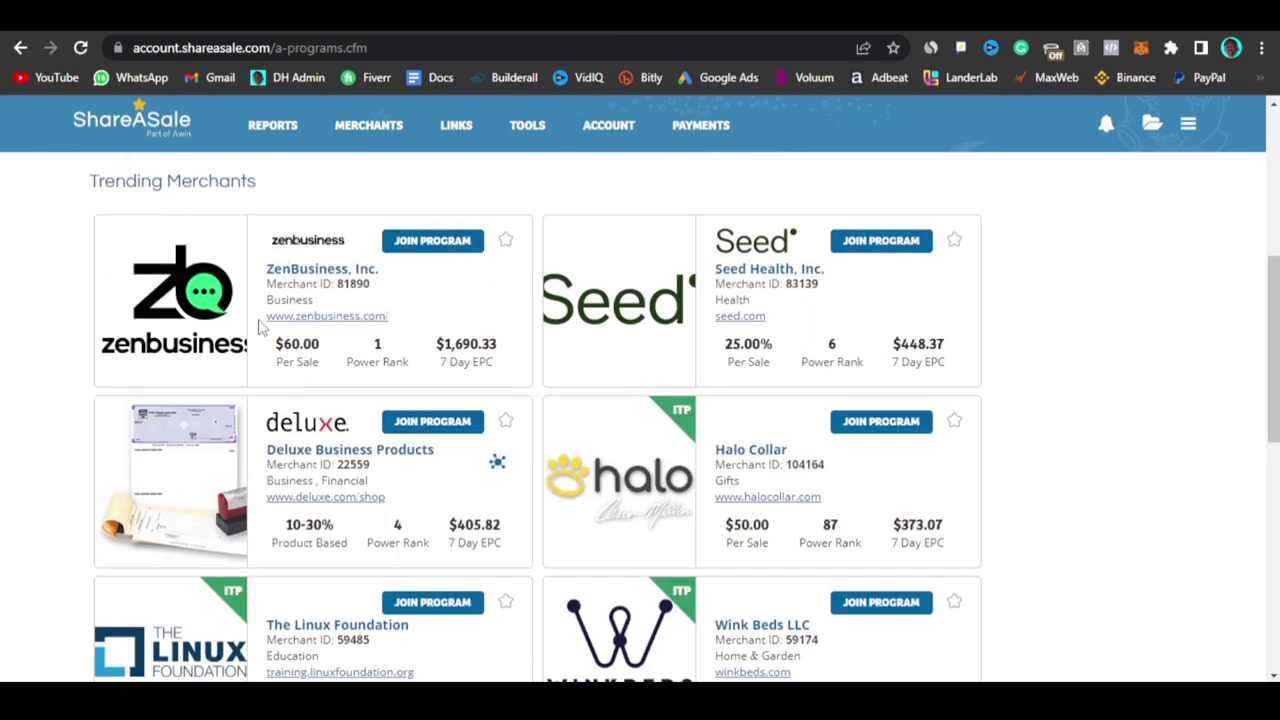
{"action": "scroll", "coordinate": [260, 328], "scroll_direction": "up", "scroll_amount": 5}
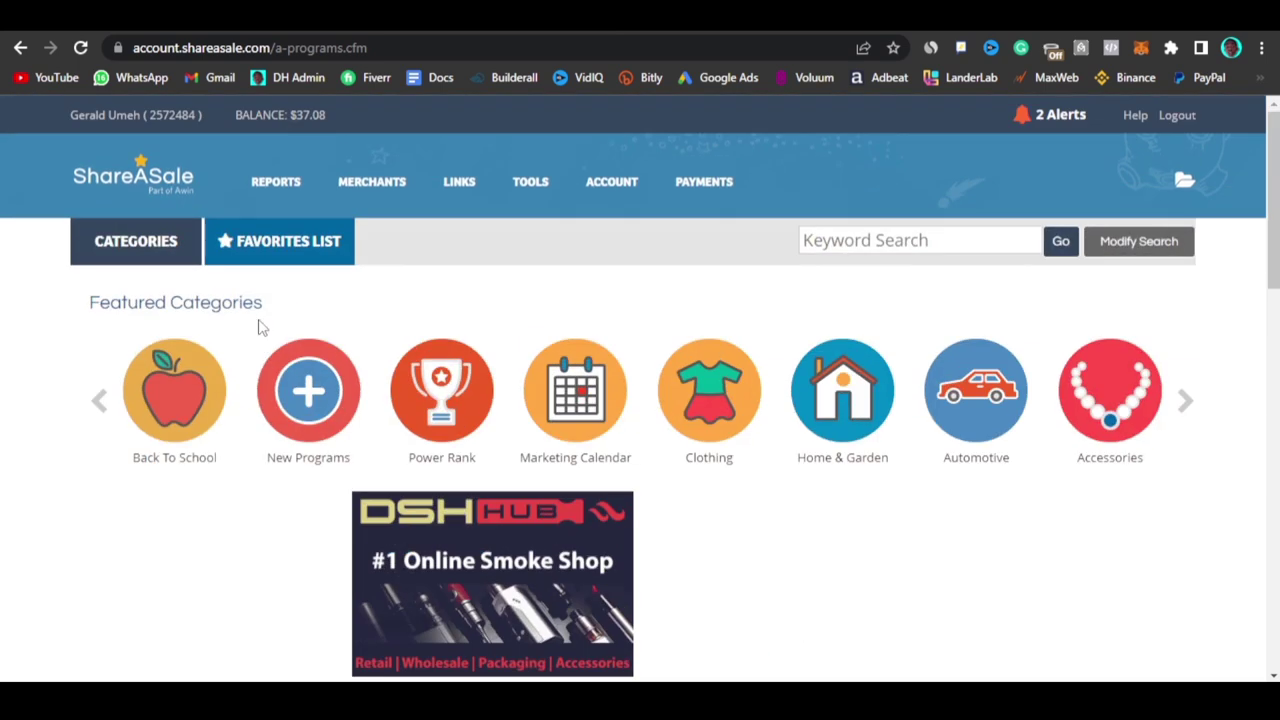
{"action": "left_click", "coordinate": [184, 415]}
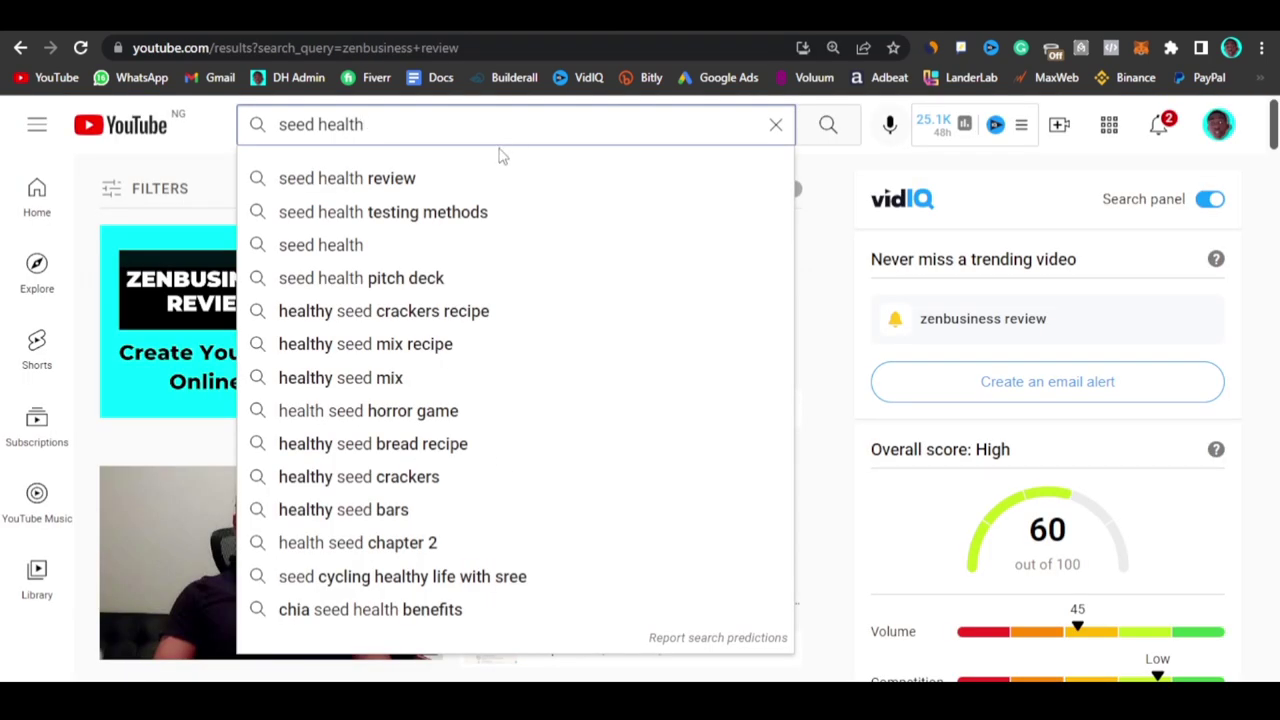
- Check YouTube's search suggestions for "teleties" and return to the Back To School merchants on ShareASale
{"action": "left_click", "coordinate": [777, 125]}
{"action": "type", "text": "teleties"}
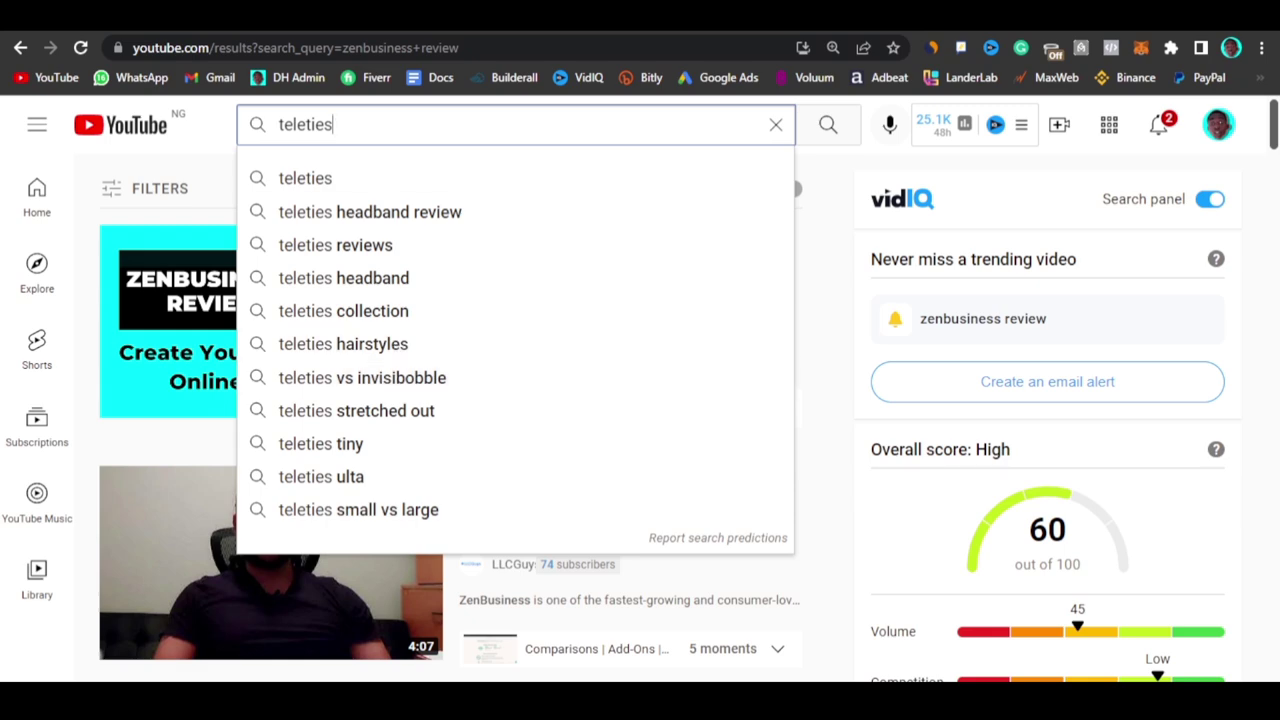
{"action": "key", "text": "ctrl+Tab"}
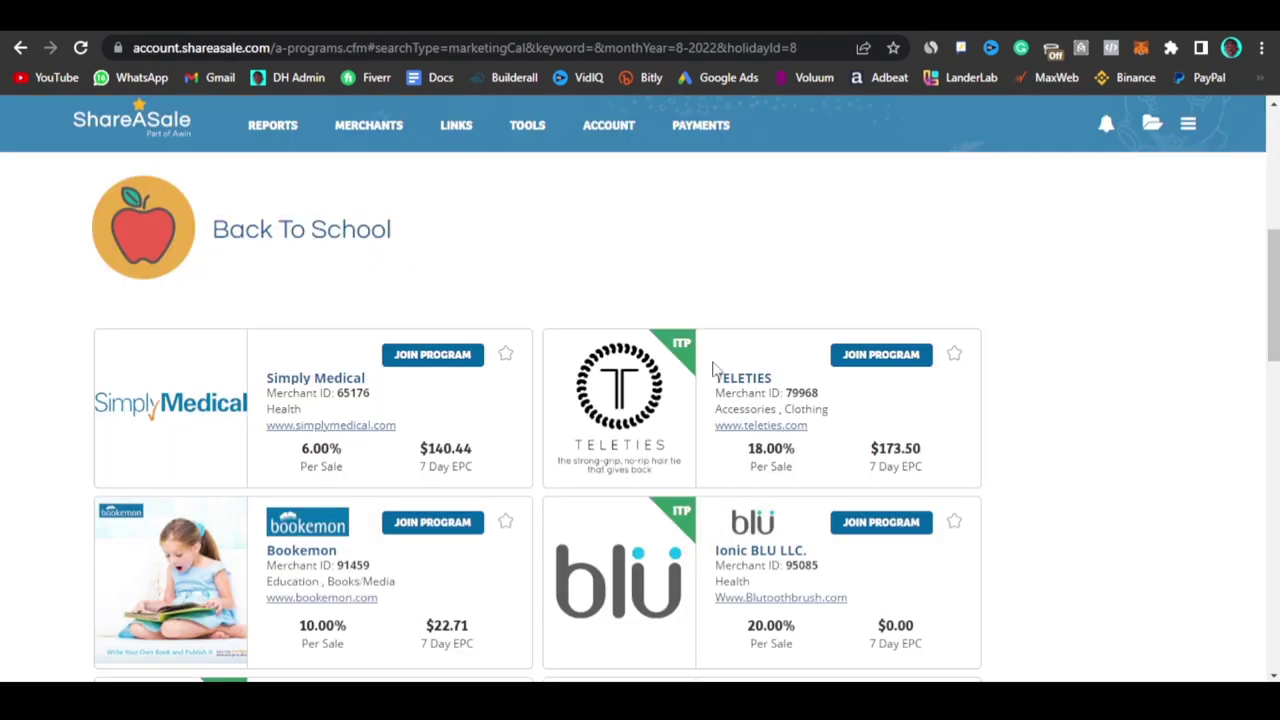
{"action": "scroll", "coordinate": [714, 366], "scroll_direction": "down", "scroll_amount": 2}
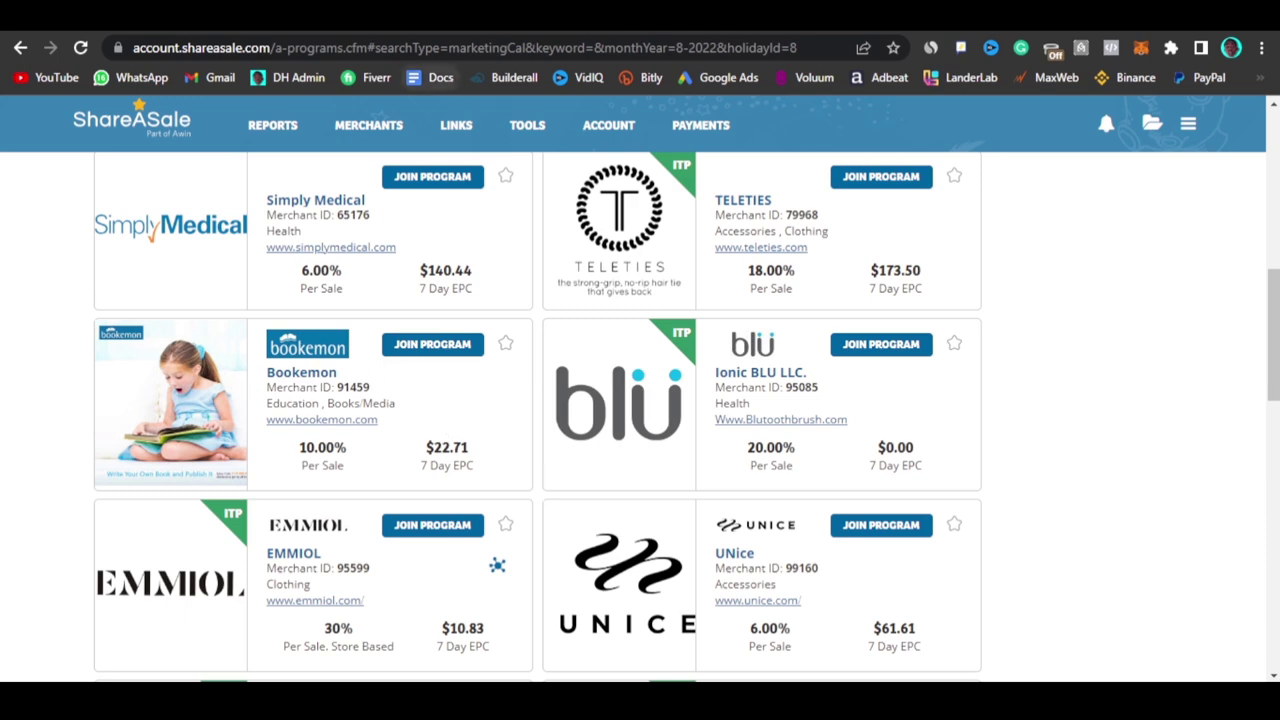
- Switch to YouTube and check its search suggestions for "bookemon"
{"action": "key", "text": "ctrl+shift+Tab"}
{"action": "left_click", "coordinate": [777, 123]}
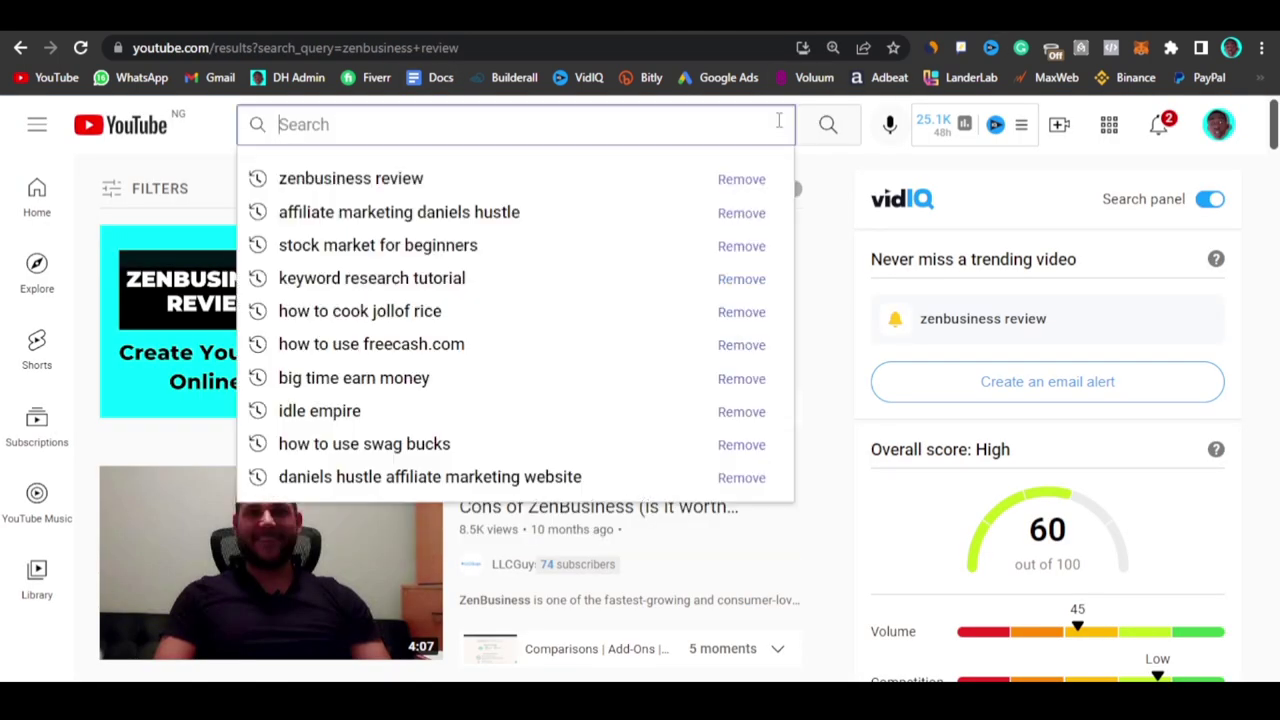
{"action": "type", "text": "booke"}
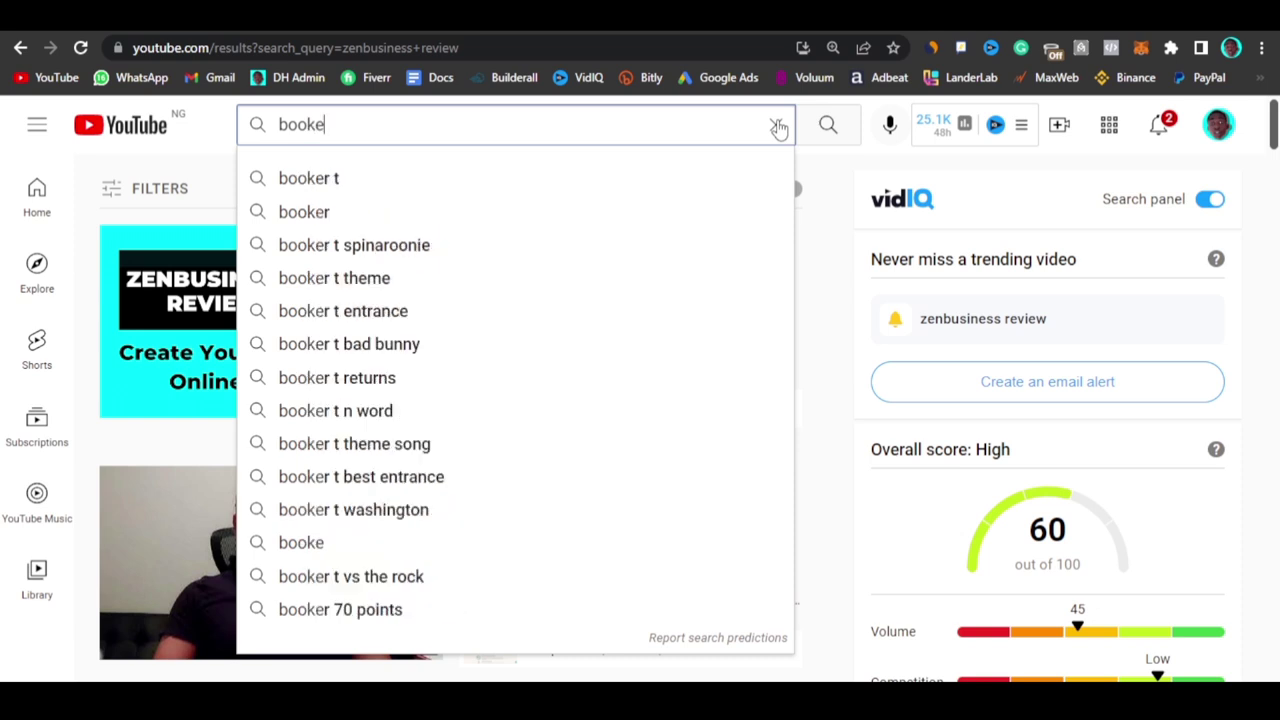
{"action": "type", "text": "mon"}
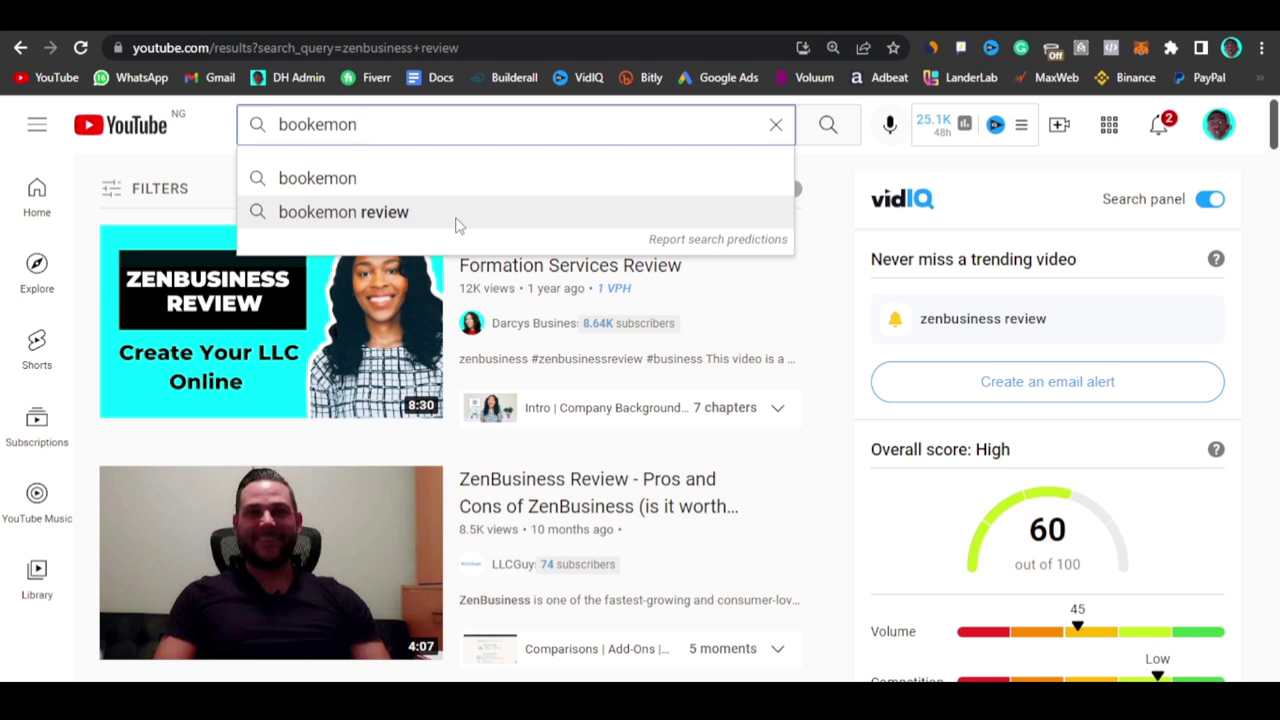
- Switch back to ShareASale and browse the other merchants in the Back To School category
{"action": "key", "text": "ctrl+Tab"}
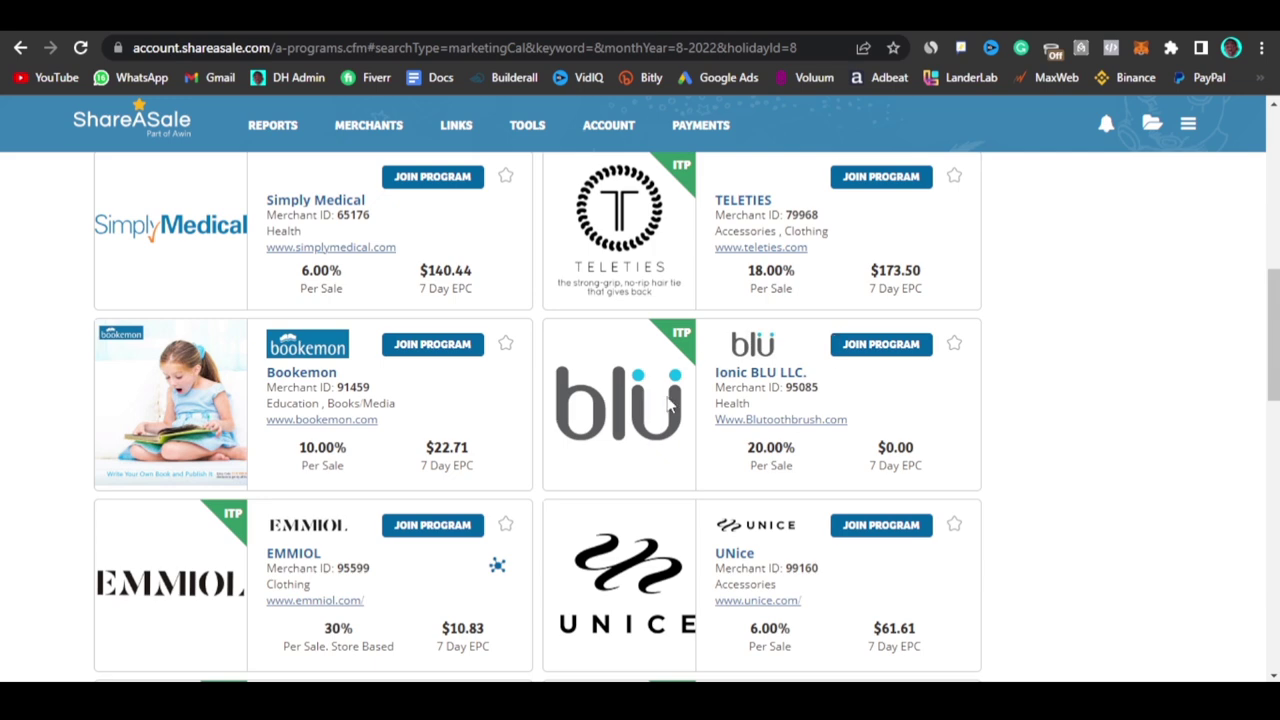
{"action": "scroll", "coordinate": [668, 403], "scroll_direction": "down", "scroll_amount": 5}
{"action": "scroll", "coordinate": [668, 403], "scroll_direction": "up", "scroll_amount": 5}
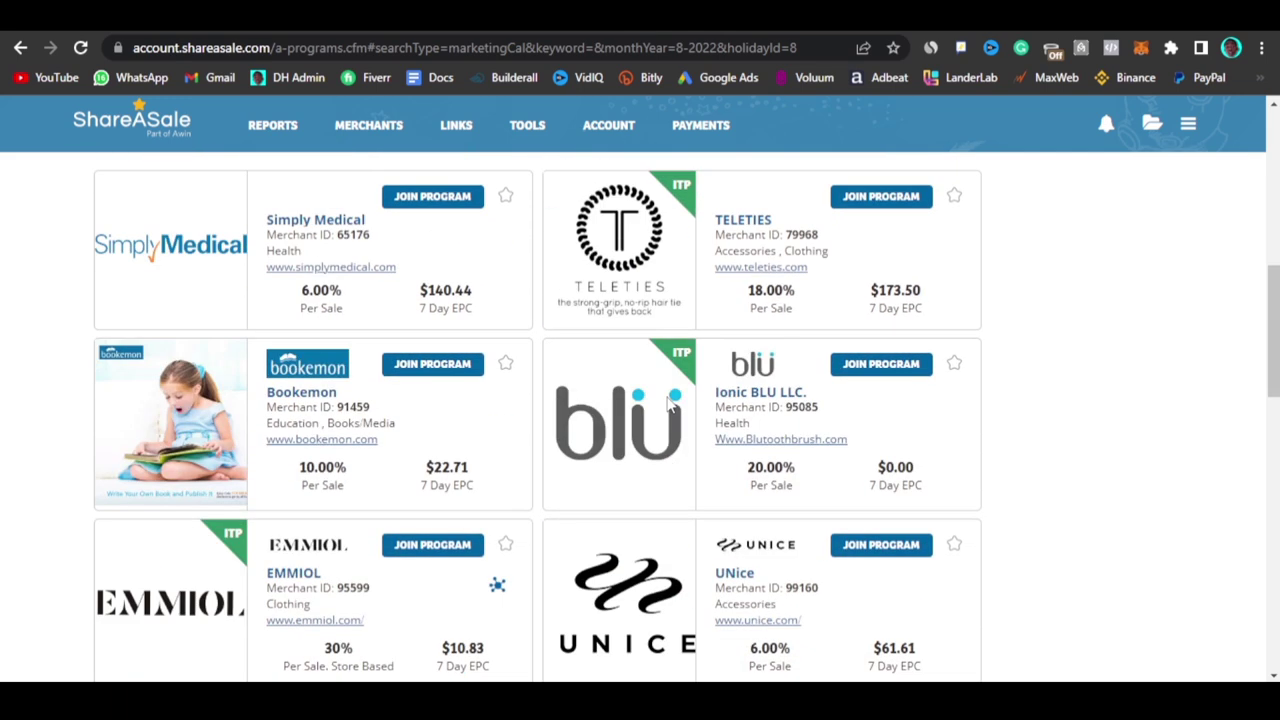
- Examine the commission rates and 7 Day EPC of the remaining Back To School merchants
{"action": "scroll", "coordinate": [680, 402], "scroll_direction": "down", "scroll_amount": 4}
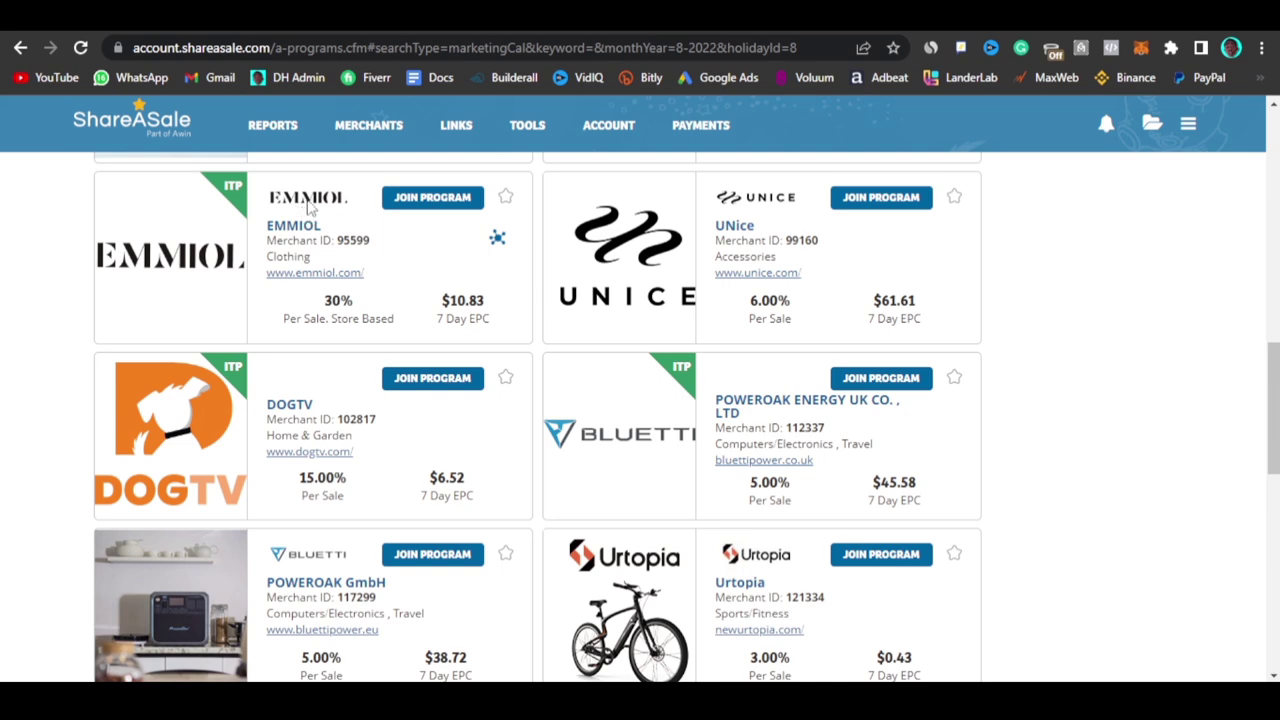
{"action": "scroll", "coordinate": [396, 325], "scroll_direction": "down", "scroll_amount": 1}
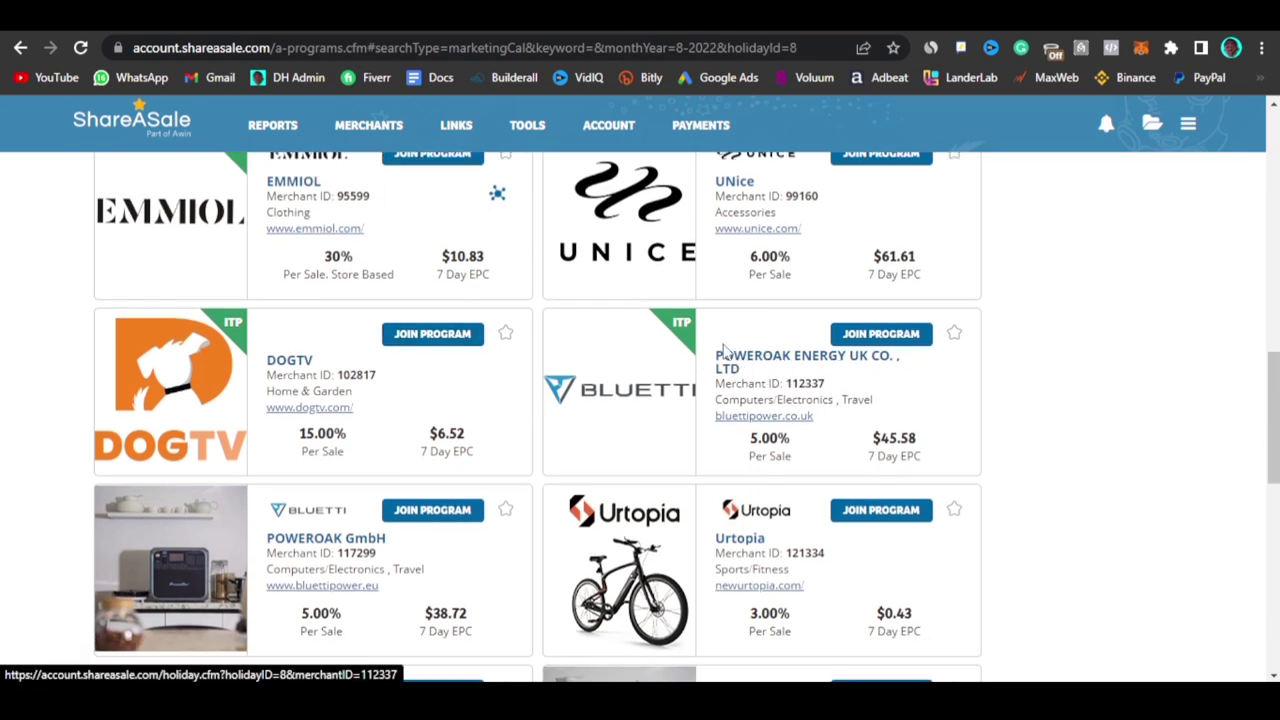
{"action": "scroll", "coordinate": [665, 397], "scroll_direction": "down", "scroll_amount": 3}
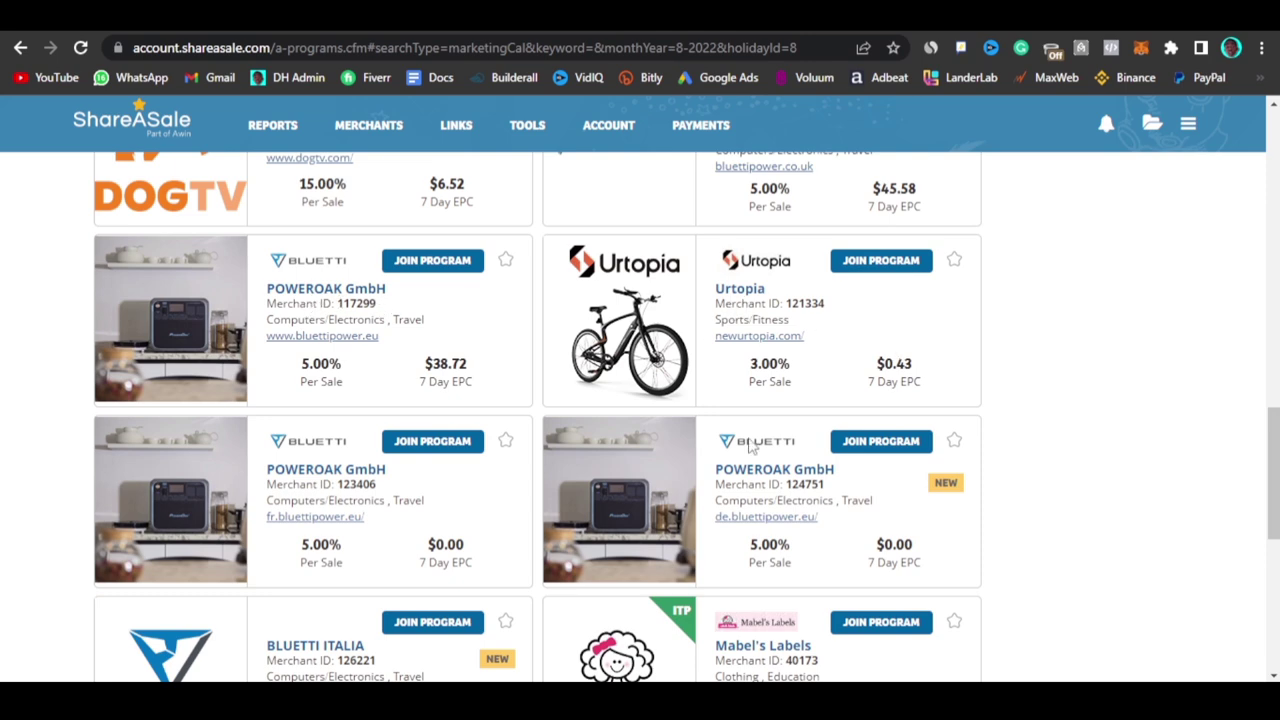
{"action": "scroll", "coordinate": [754, 446], "scroll_direction": "down", "scroll_amount": 3}
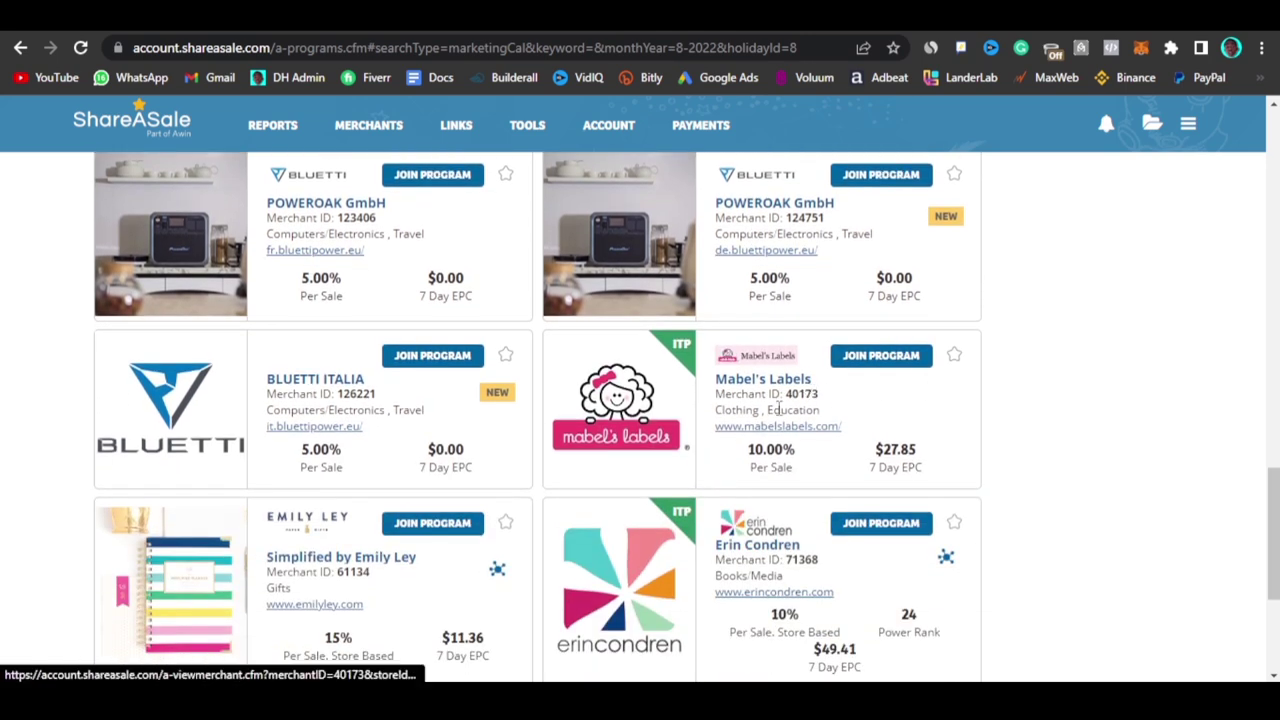
{"action": "scroll", "coordinate": [779, 408], "scroll_direction": "down", "scroll_amount": 3}
{"action": "scroll", "coordinate": [779, 408], "scroll_direction": "up", "scroll_amount": 15}
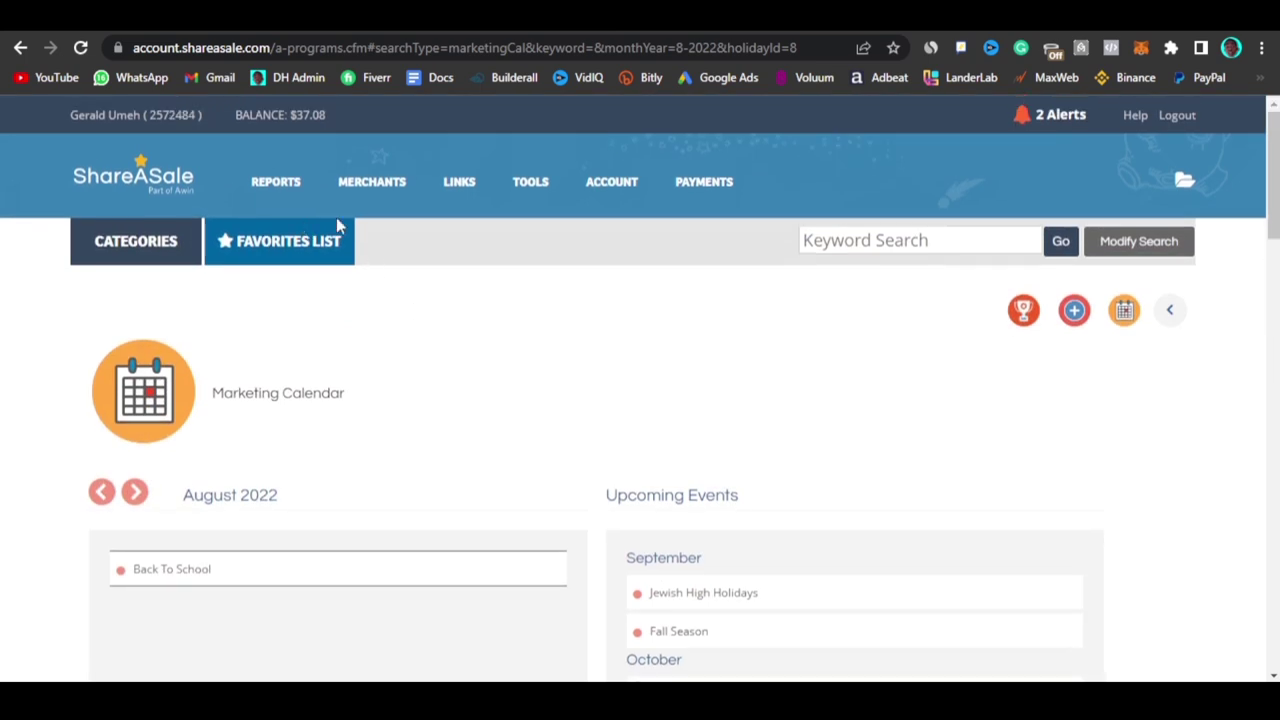
- Return to Featured Categories and open the New Programs category
{"action": "scroll", "coordinate": [520, 286], "scroll_direction": "down", "scroll_amount": 3}
{"action": "left_click", "coordinate": [209, 220]}
{"action": "left_click", "coordinate": [20, 49]}
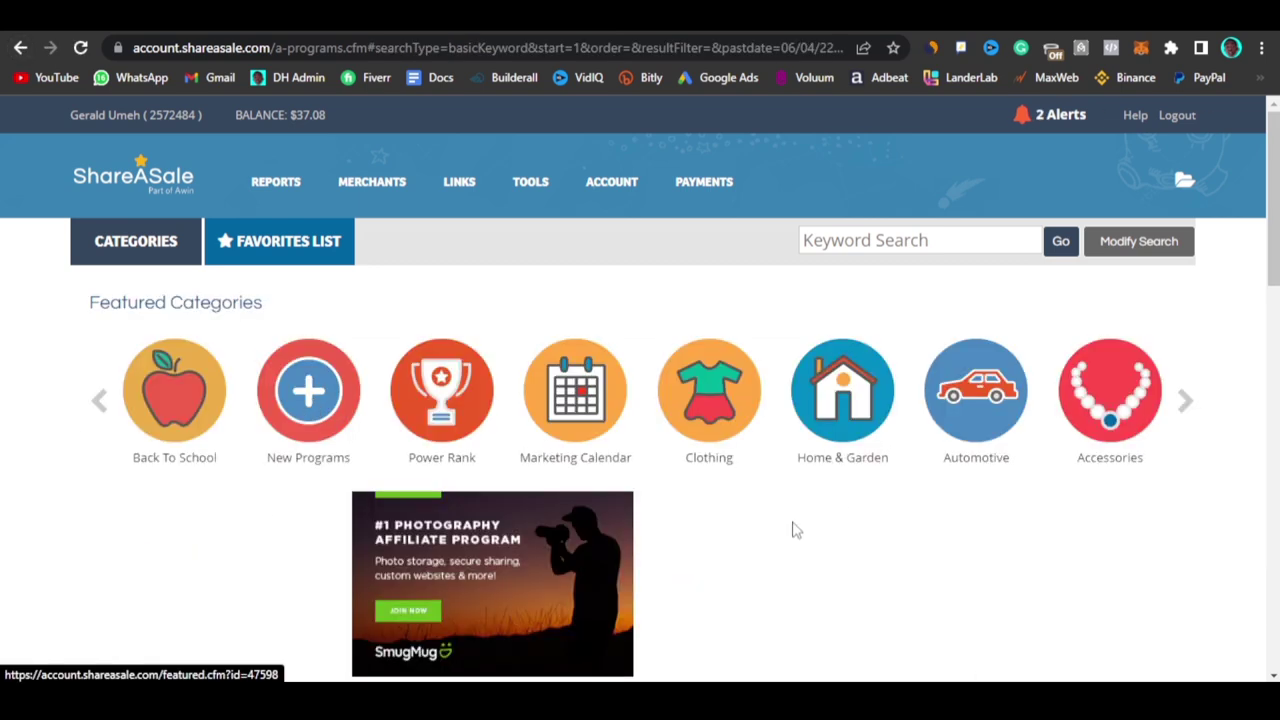
- Look through the New Programs merchants, comparing their commission per sale, power rank, EPC and program keywords
{"action": "scroll", "coordinate": [791, 529], "scroll_direction": "down", "scroll_amount": 5}
{"action": "scroll", "coordinate": [793, 524], "scroll_direction": "down", "scroll_amount": 10}
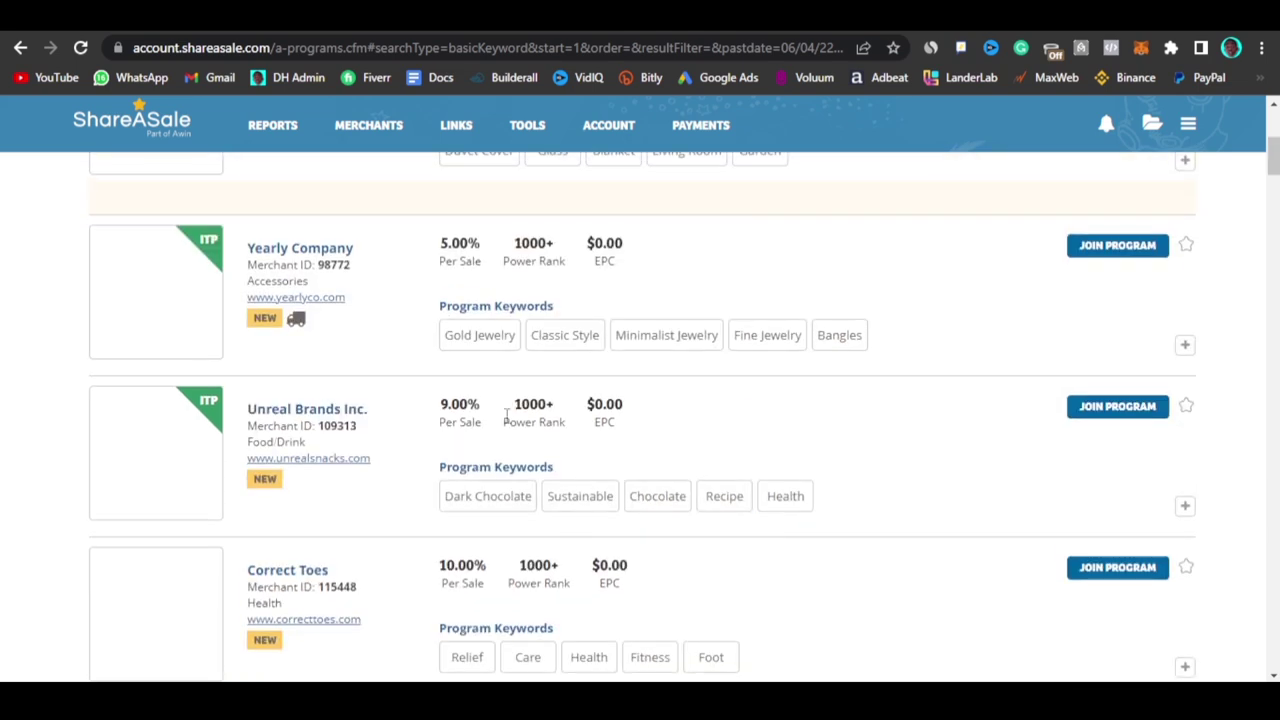
{"action": "scroll", "coordinate": [324, 296], "scroll_direction": "up", "scroll_amount": 15}
{"action": "scroll", "coordinate": [300, 260], "scroll_direction": "down", "scroll_amount": 13}
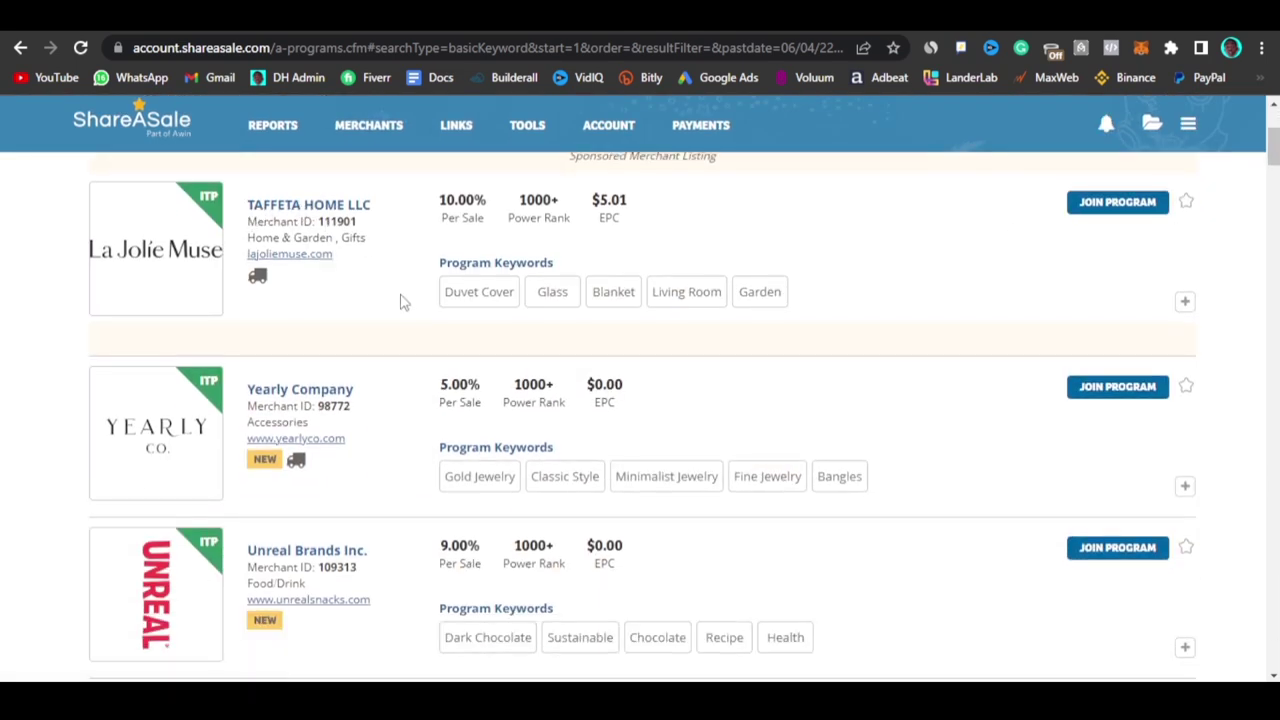
{"action": "scroll", "coordinate": [327, 290], "scroll_direction": "down", "scroll_amount": 1}
{"action": "scroll", "coordinate": [386, 400], "scroll_direction": "down", "scroll_amount": 2}
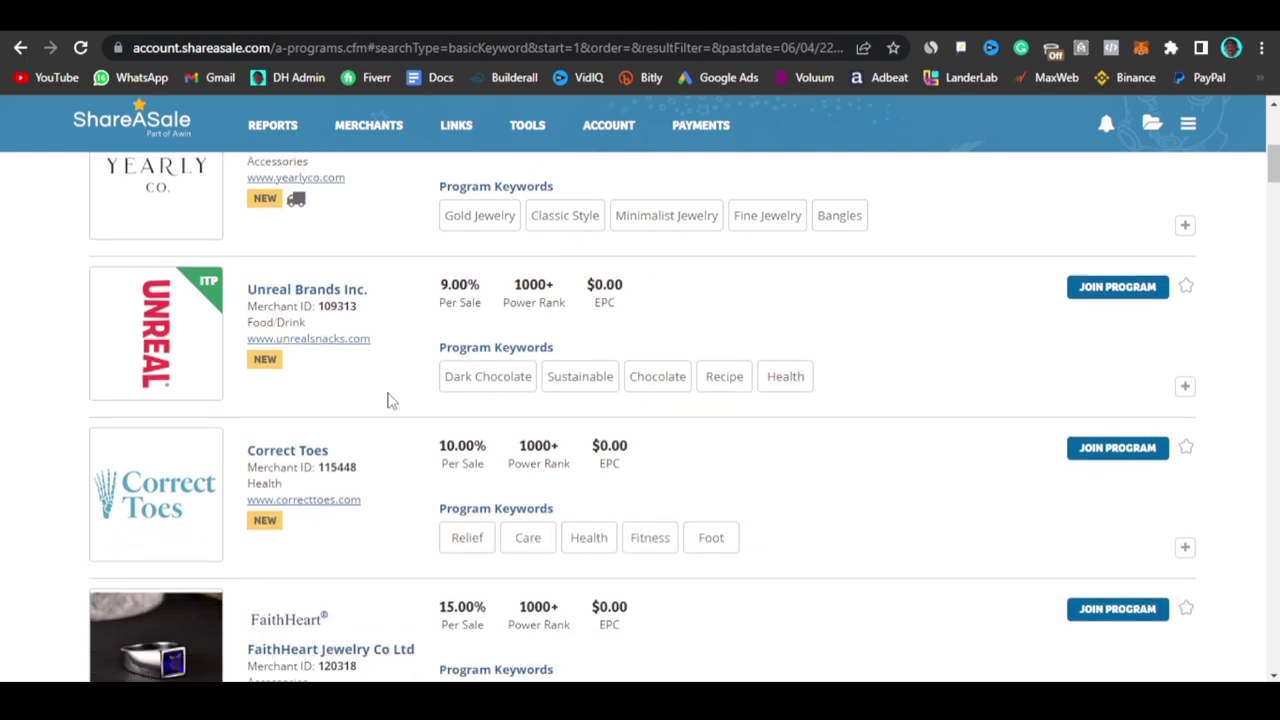
{"action": "scroll", "coordinate": [431, 391], "scroll_direction": "down", "scroll_amount": 1}
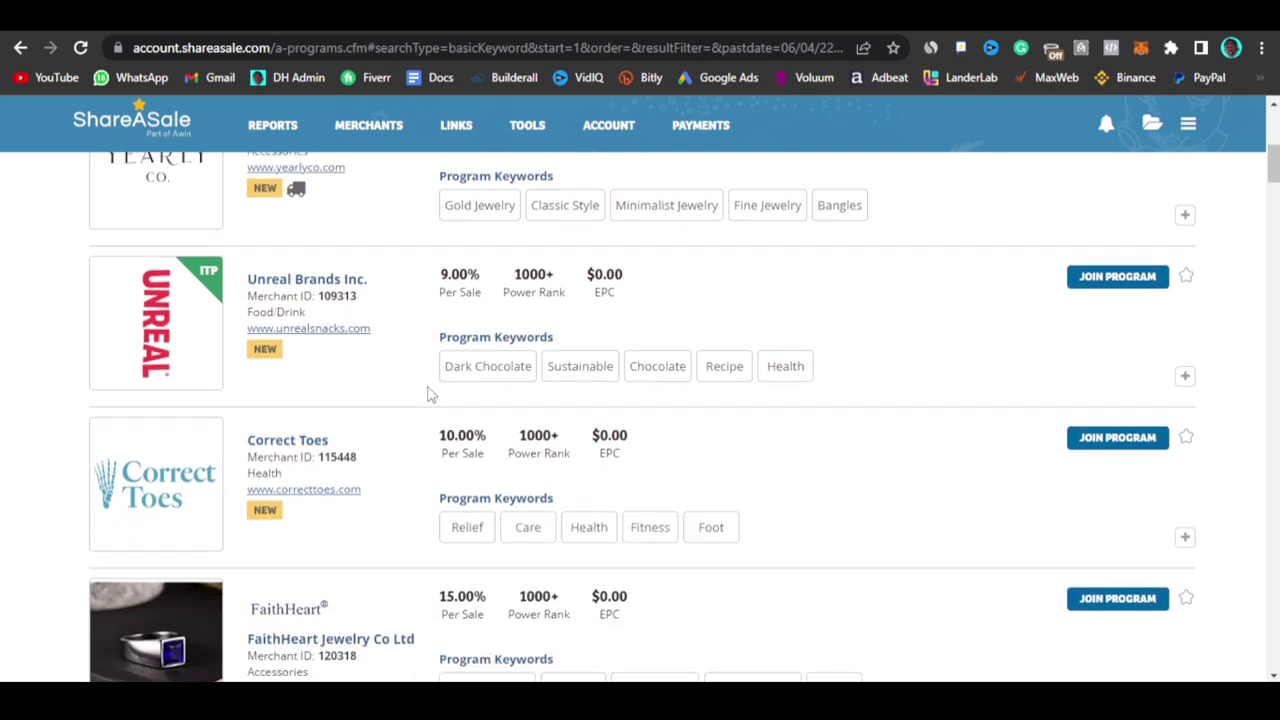
{"action": "scroll", "coordinate": [354, 449], "scroll_direction": "down", "scroll_amount": 1}
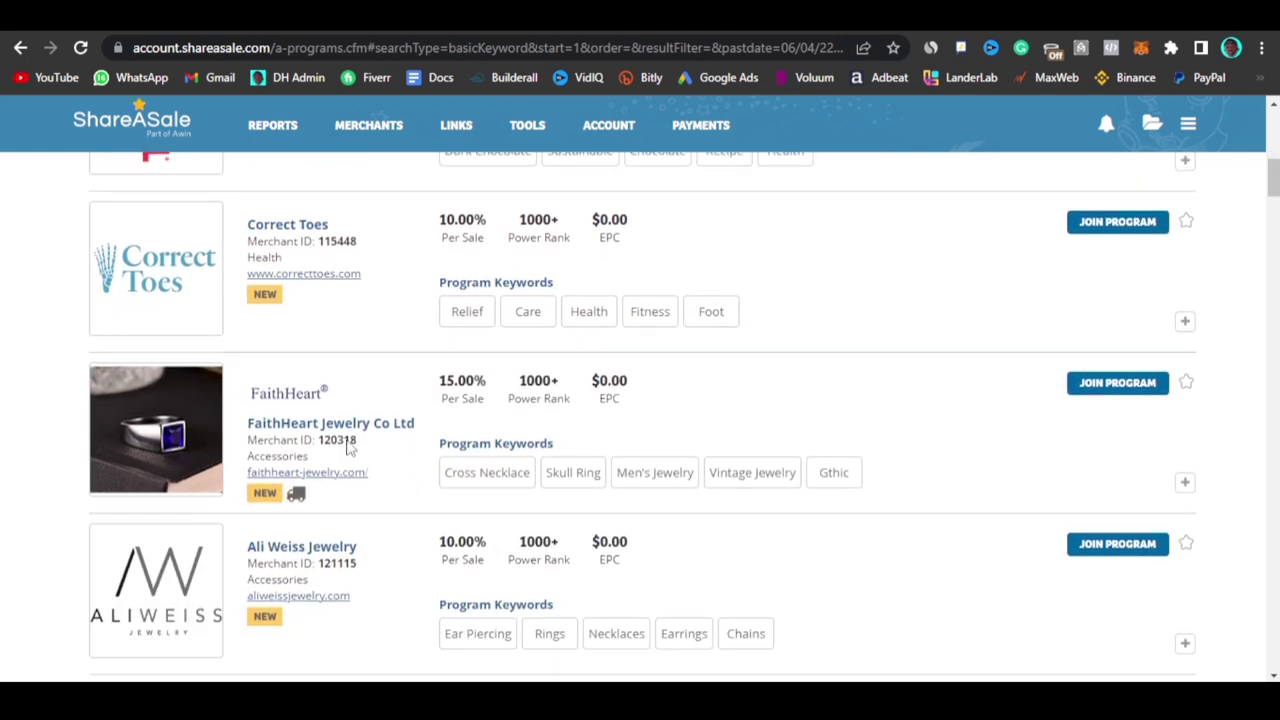
{"action": "scroll", "coordinate": [421, 437], "scroll_direction": "down", "scroll_amount": 1}
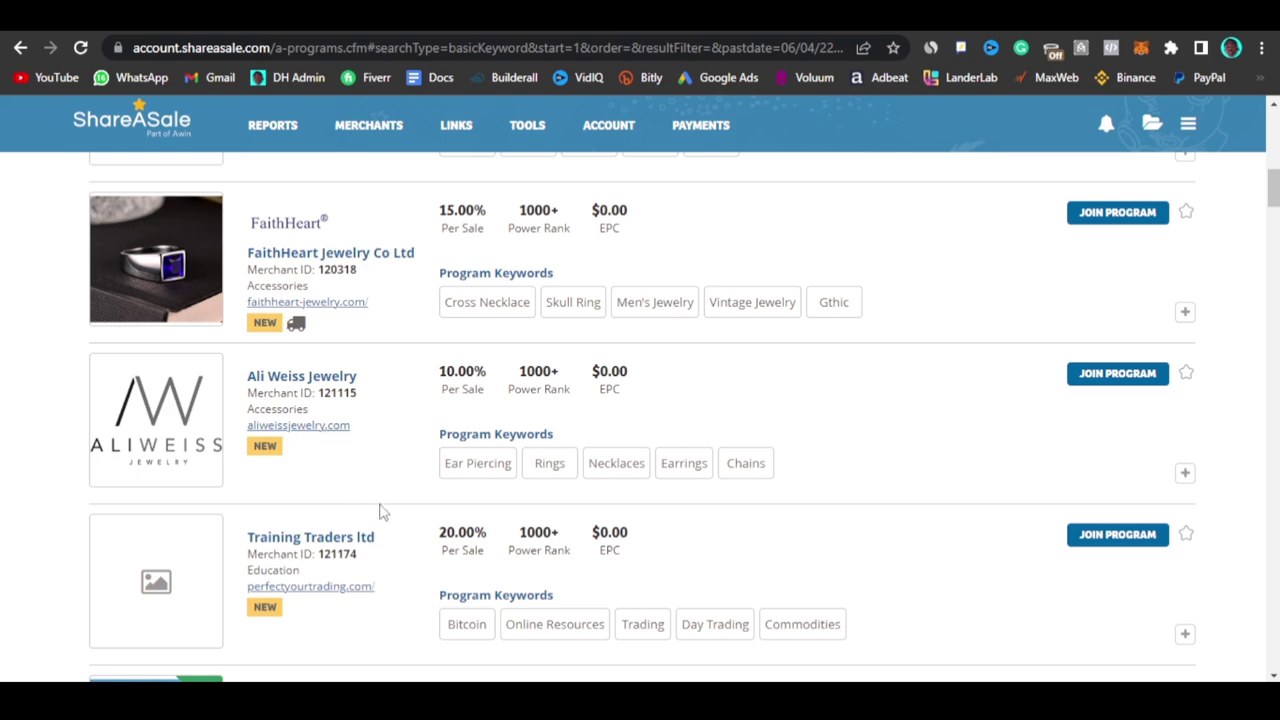
{"action": "scroll", "coordinate": [380, 512], "scroll_direction": "down", "scroll_amount": 2}
{"action": "scroll", "coordinate": [354, 486], "scroll_direction": "down", "scroll_amount": 3}
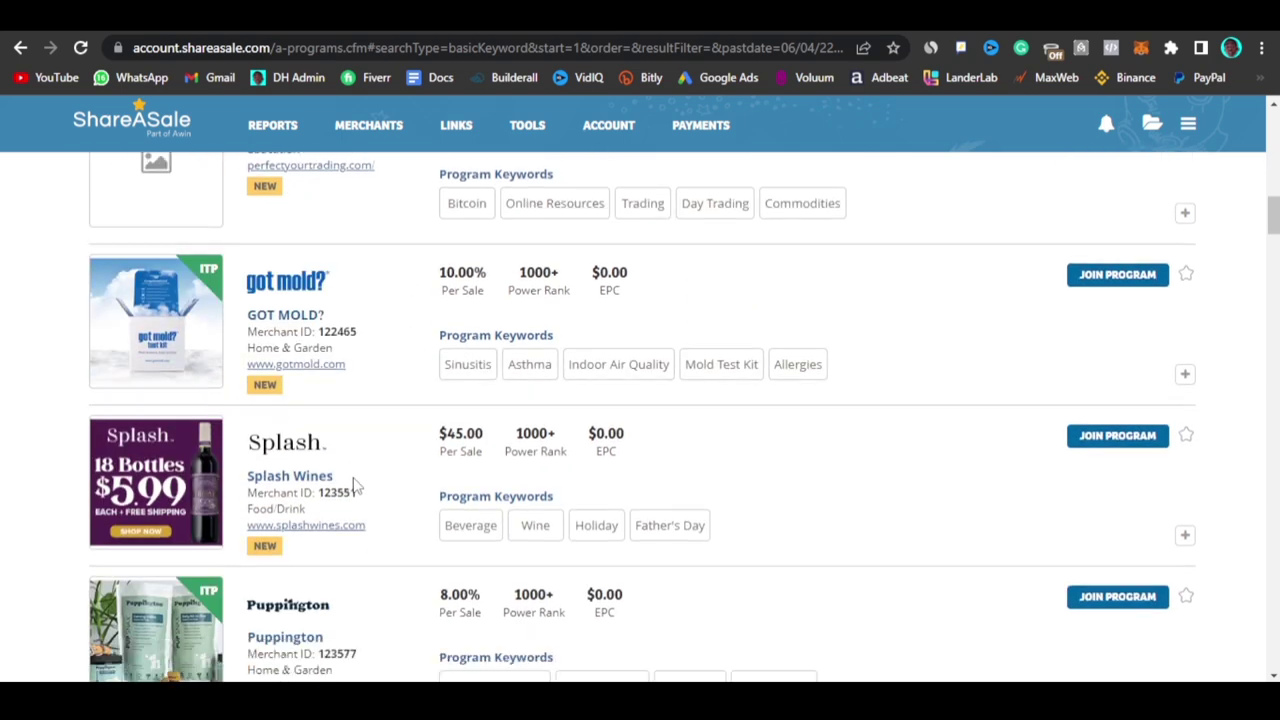
{"action": "scroll", "coordinate": [377, 451], "scroll_direction": "down", "scroll_amount": 8}
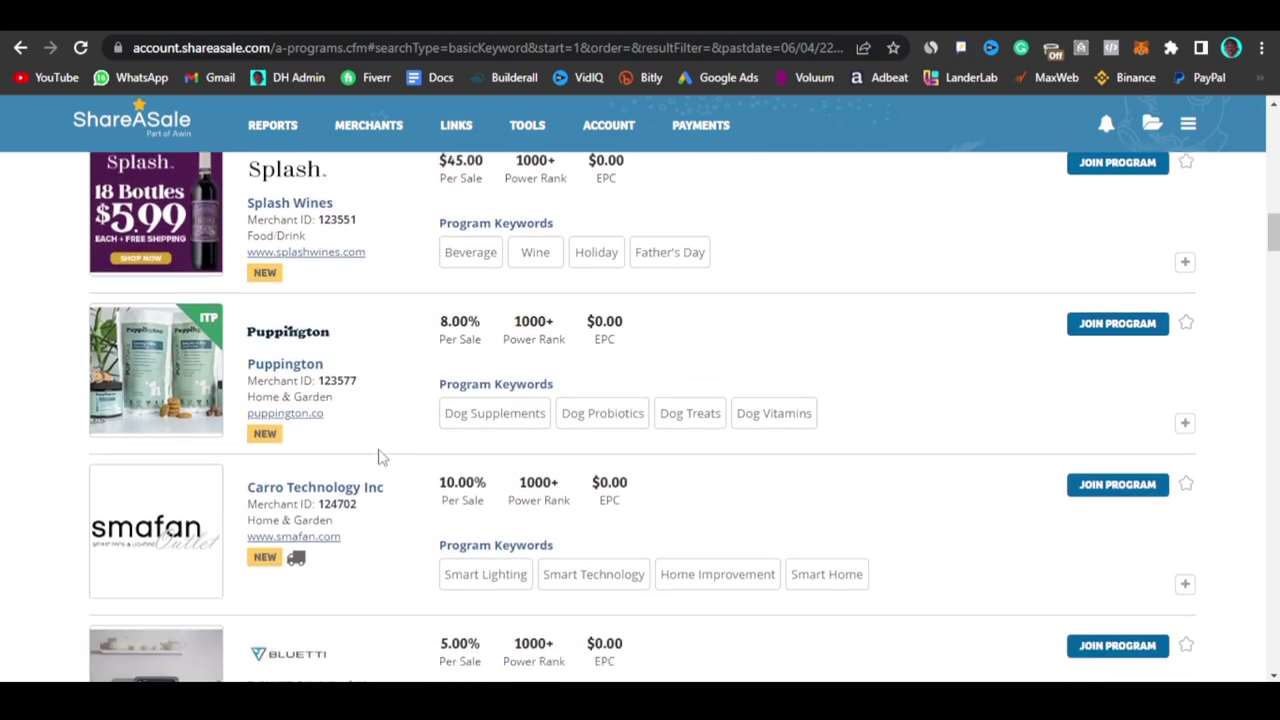
{"action": "scroll", "coordinate": [337, 592], "scroll_direction": "down", "scroll_amount": 8}
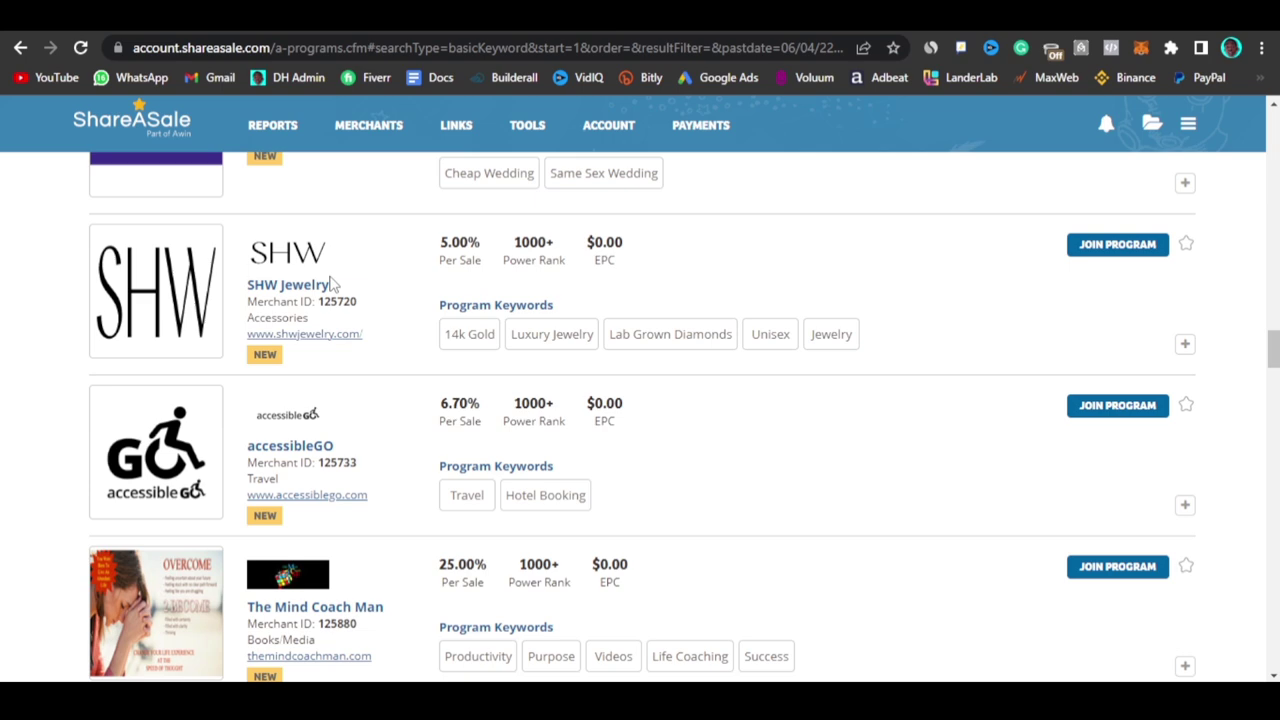
{"action": "scroll", "coordinate": [333, 285], "scroll_direction": "down", "scroll_amount": 9}
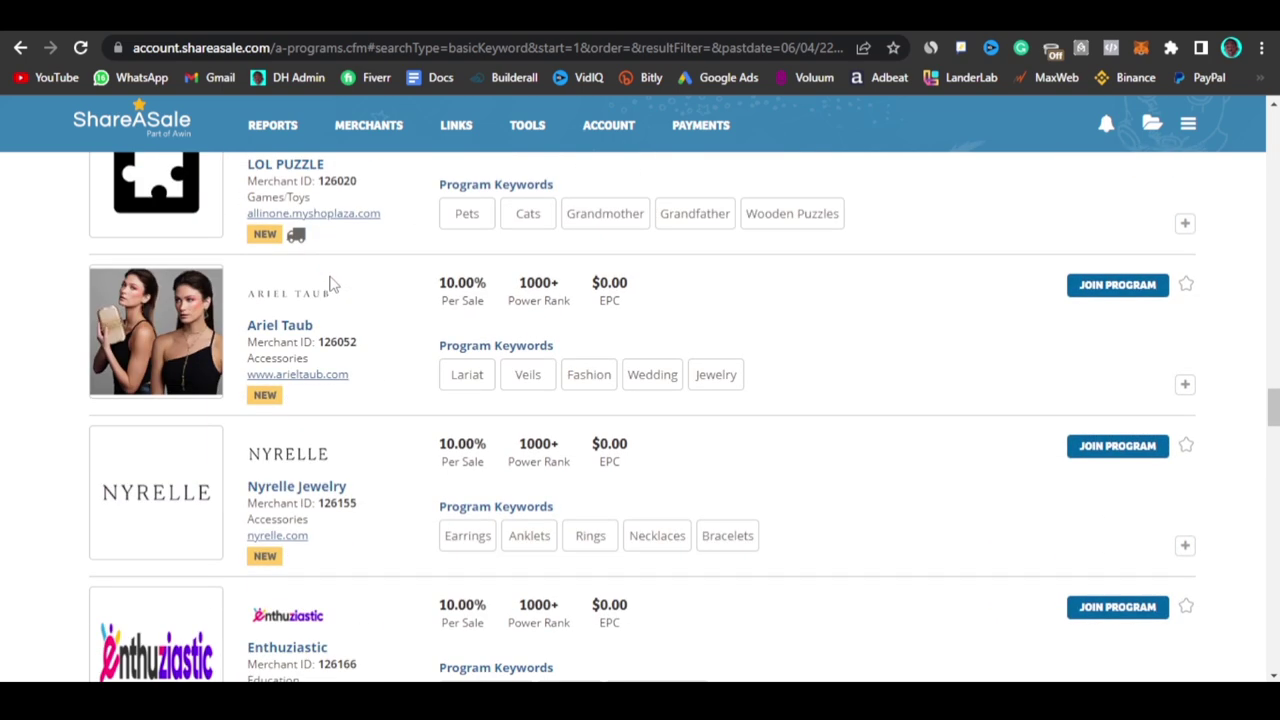
{"action": "scroll", "coordinate": [333, 285], "scroll_direction": "down", "scroll_amount": 5}
- Go back to Featured Categories and open the Power Rank category
{"action": "key", "text": "Home"}
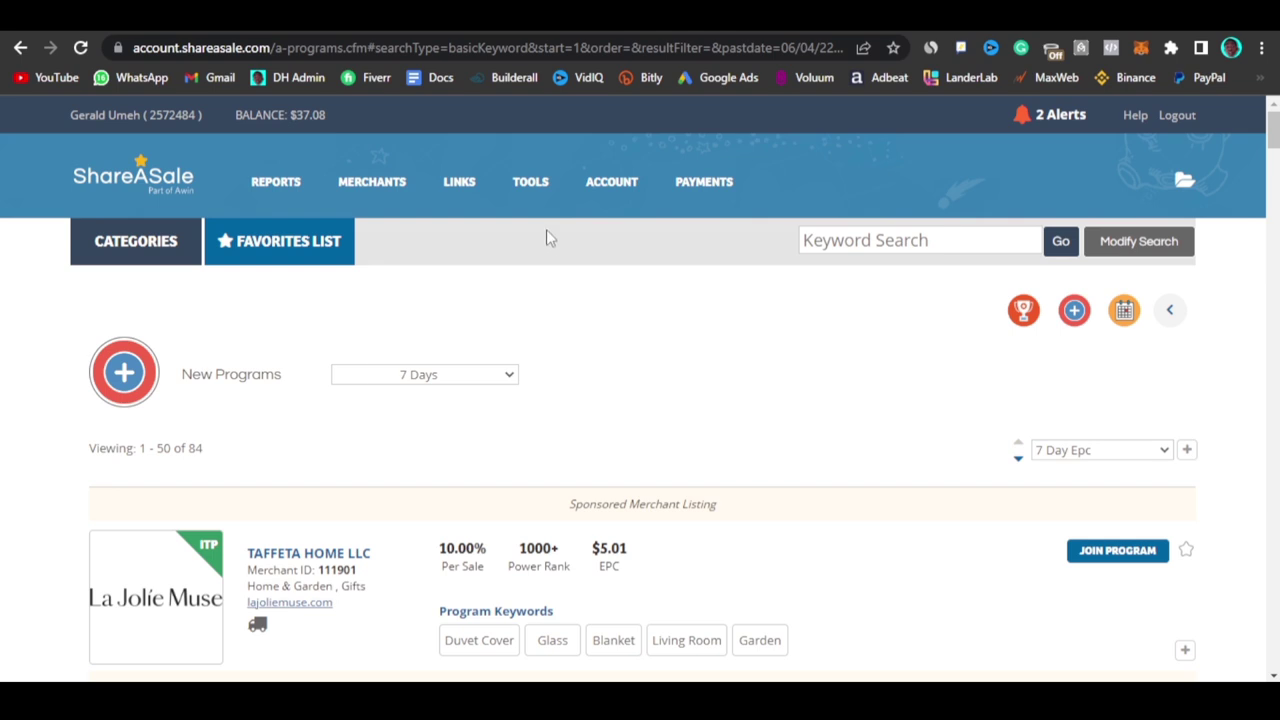
{"action": "left_click", "coordinate": [20, 48]}
{"action": "mouse_move", "coordinate": [488, 188]}
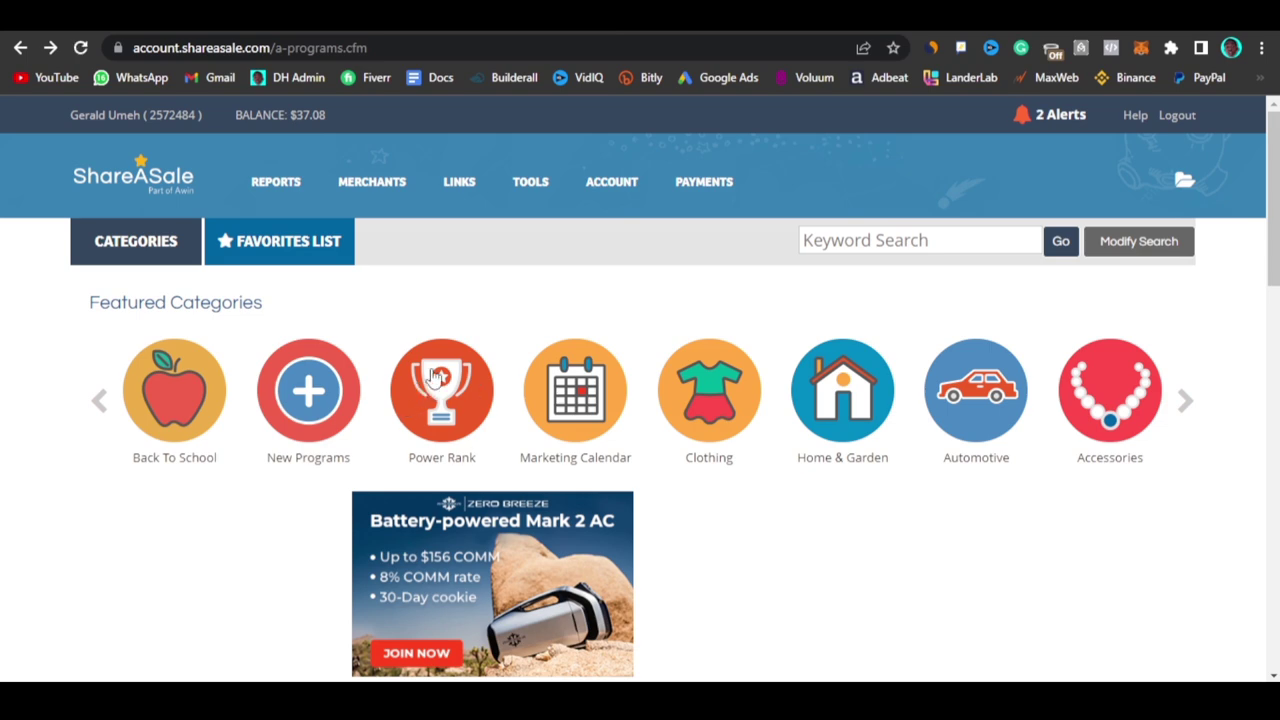
{"action": "left_click", "coordinate": [443, 402]}
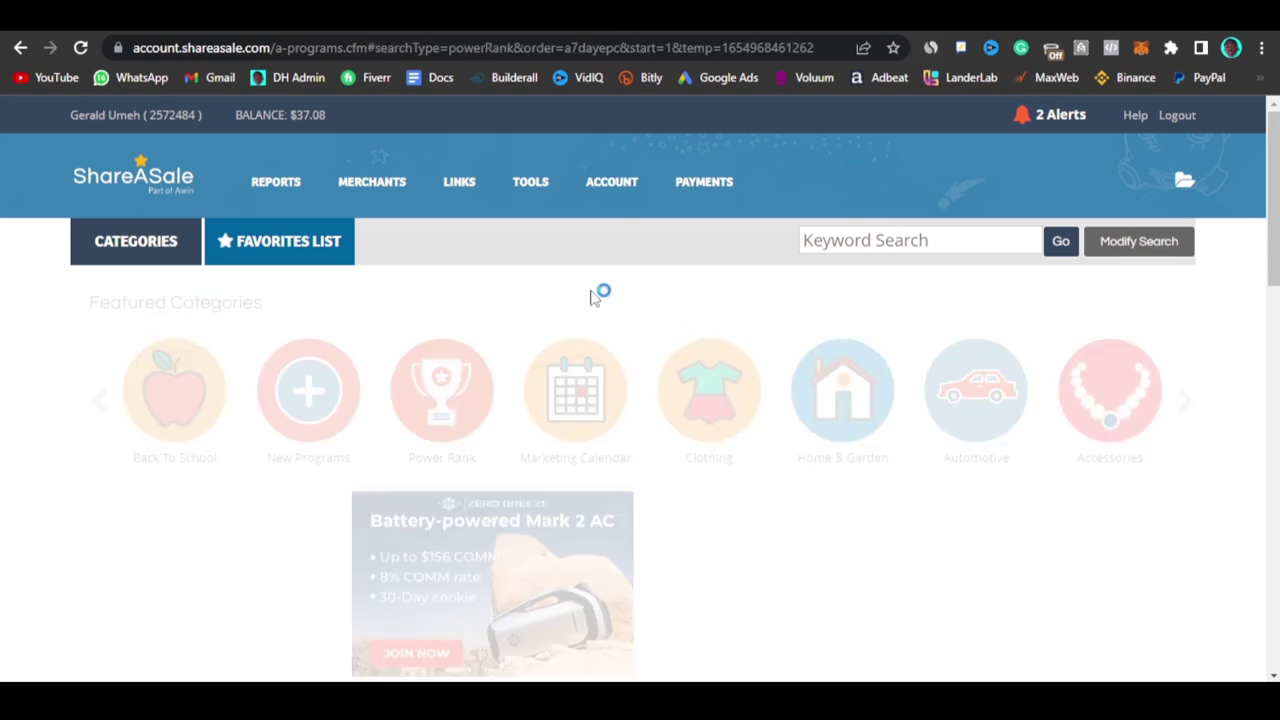
- Review the merchants in the Power Rank list, comparing their commissions, rank and EPC for promising products
{"action": "scroll", "coordinate": [655, 418], "scroll_direction": "down", "scroll_amount": 3}
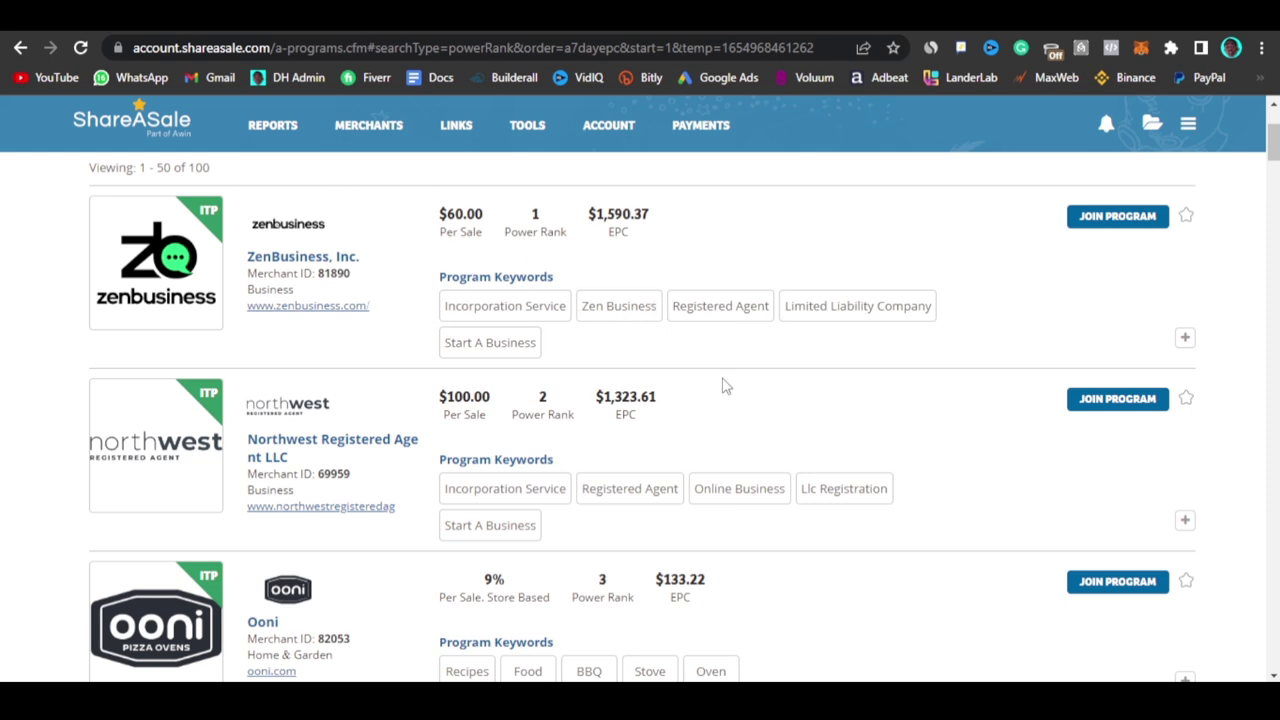
{"action": "scroll", "coordinate": [725, 386], "scroll_direction": "down", "scroll_amount": 1}
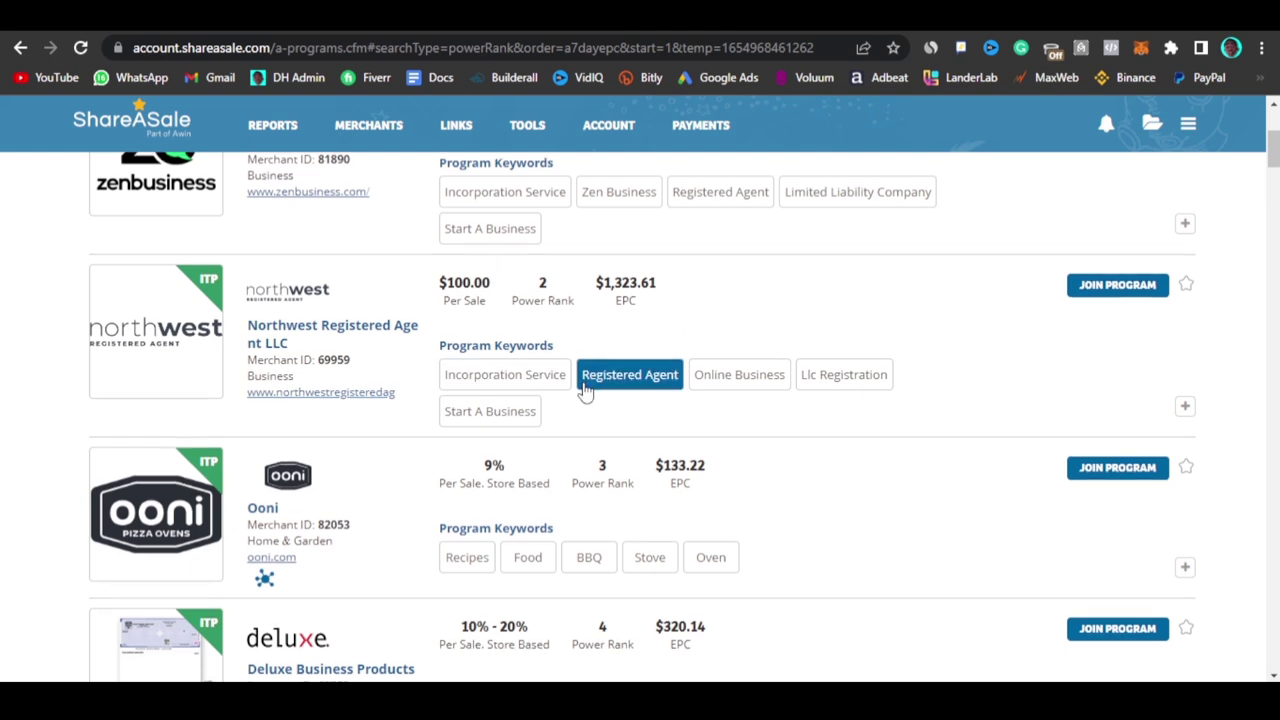
{"action": "scroll", "coordinate": [585, 392], "scroll_direction": "down", "scroll_amount": 1}
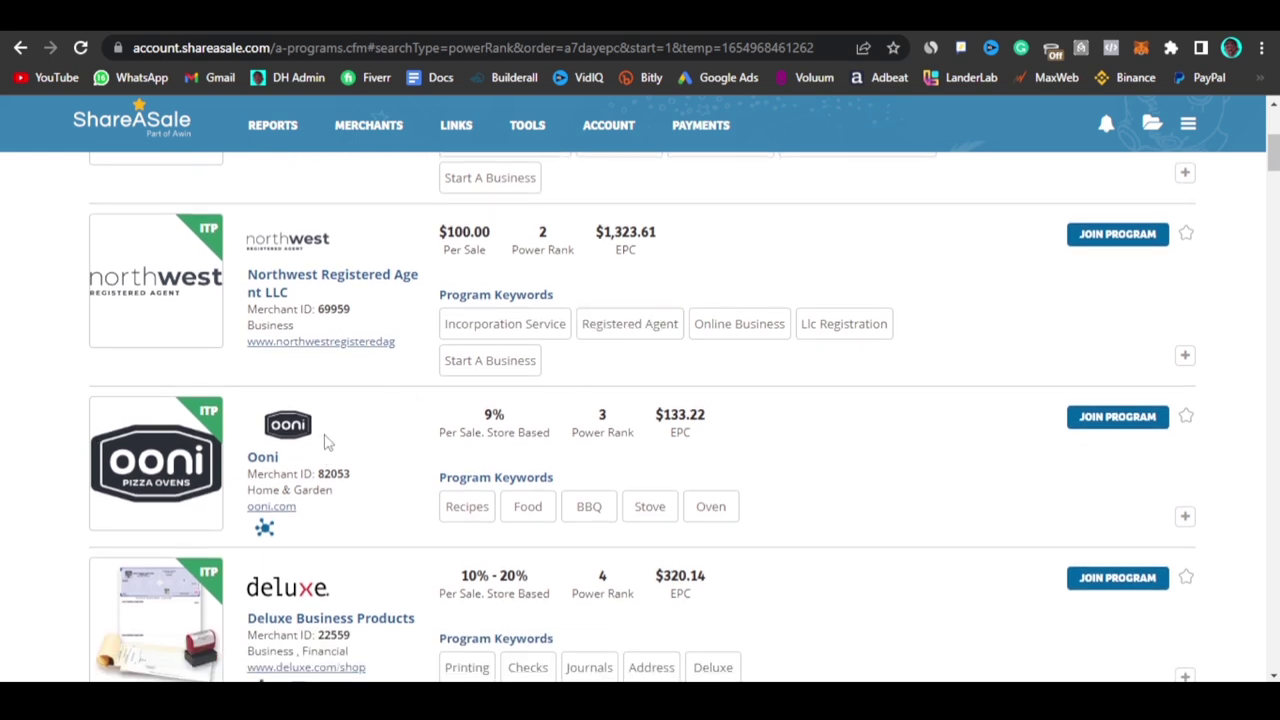
{"action": "scroll", "coordinate": [297, 457], "scroll_direction": "down", "scroll_amount": 2}
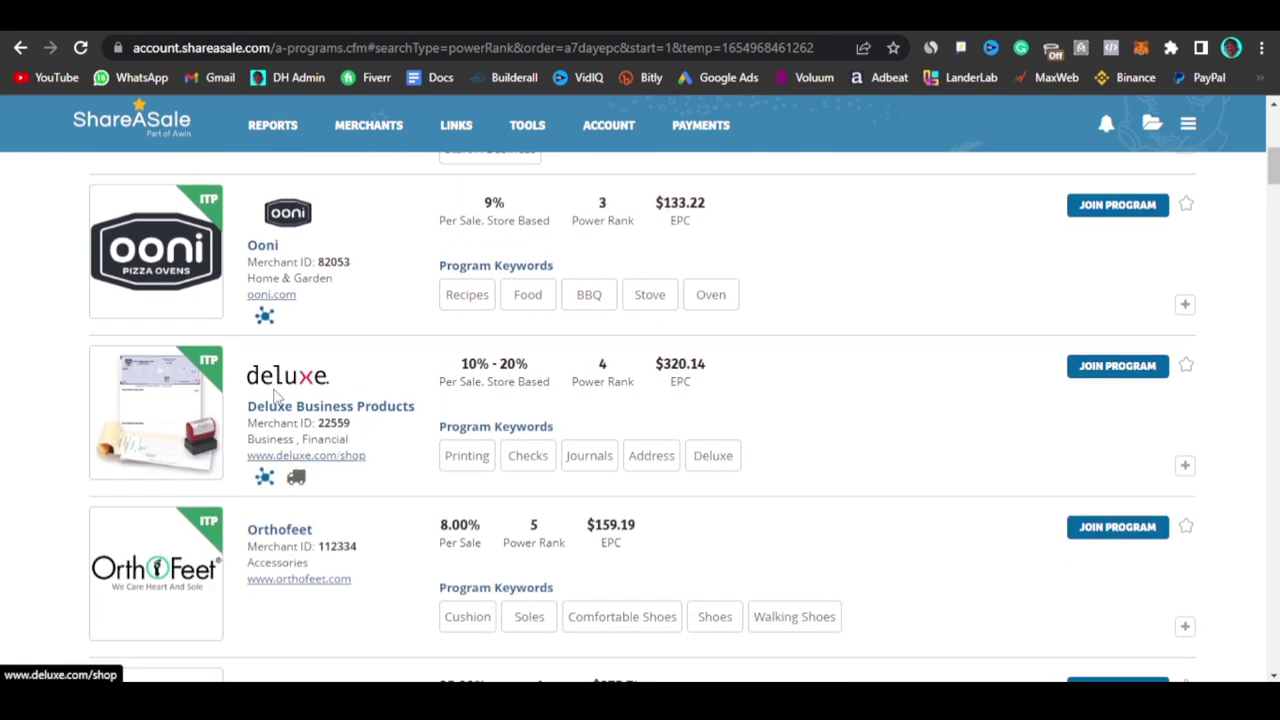
{"action": "scroll", "coordinate": [362, 432], "scroll_direction": "down", "scroll_amount": 2}
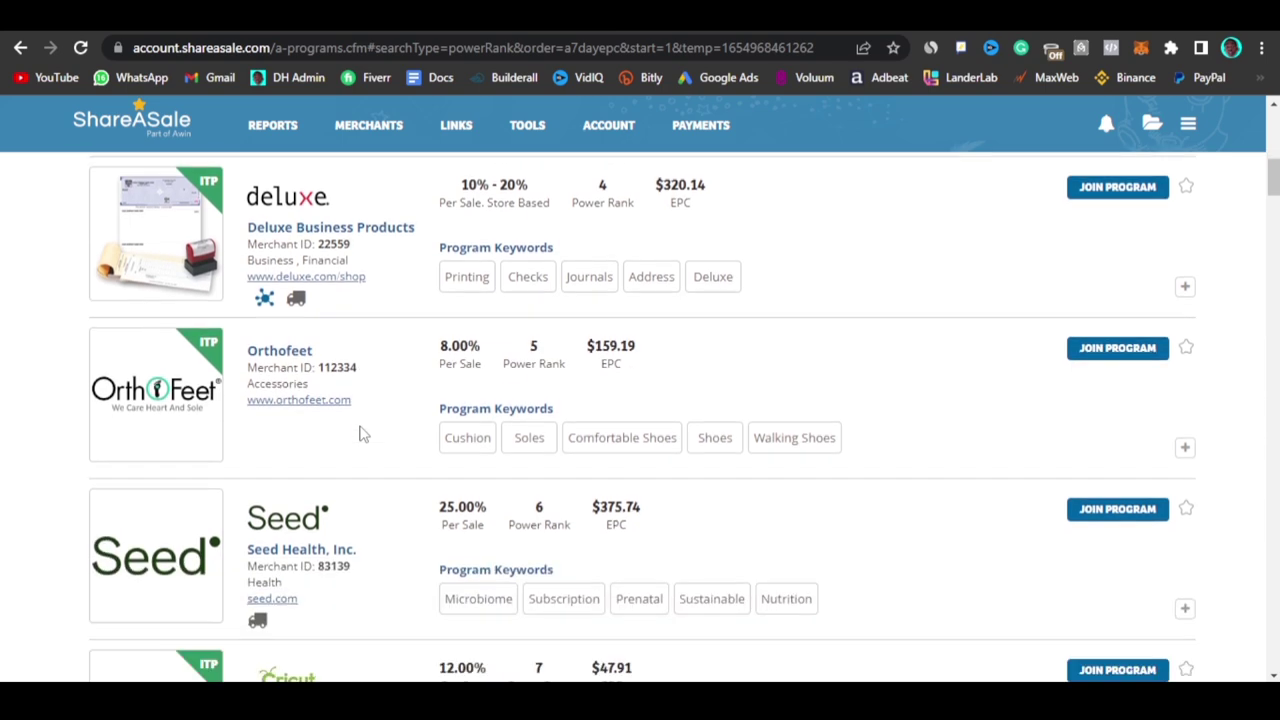
{"action": "scroll", "coordinate": [313, 357], "scroll_direction": "up", "scroll_amount": 8}
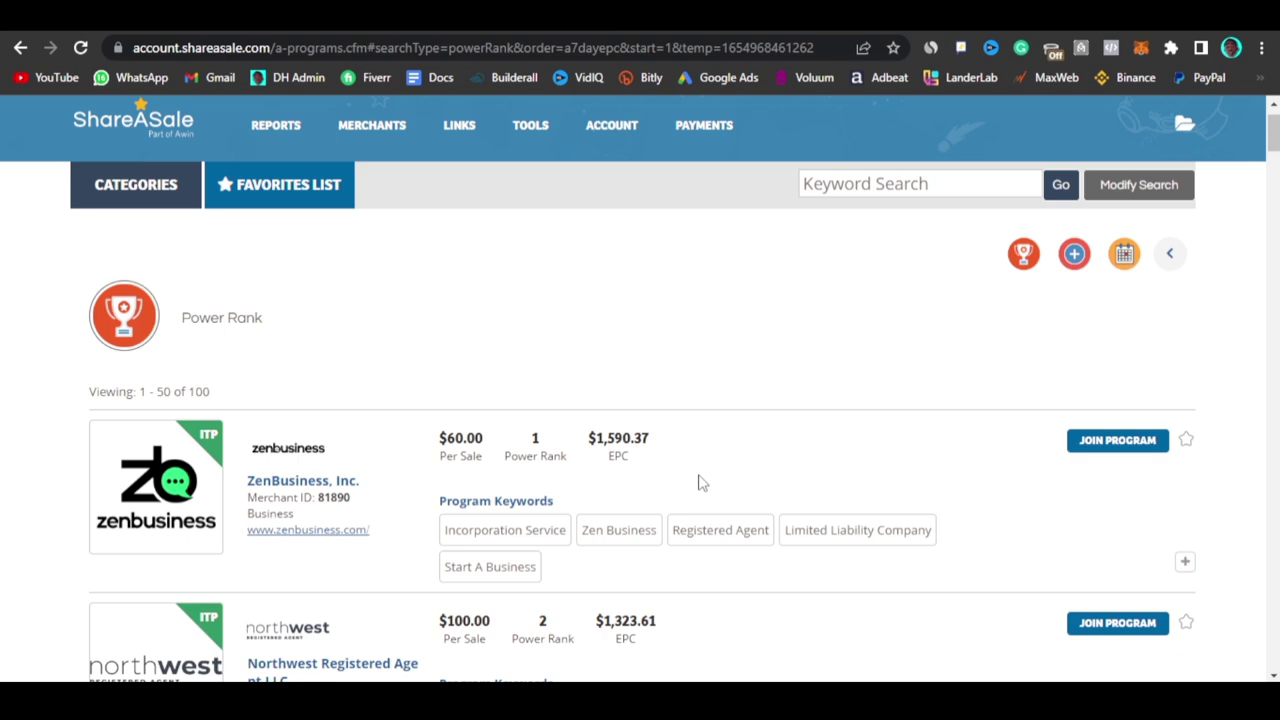
{"action": "scroll", "coordinate": [700, 483], "scroll_direction": "down", "scroll_amount": 9}
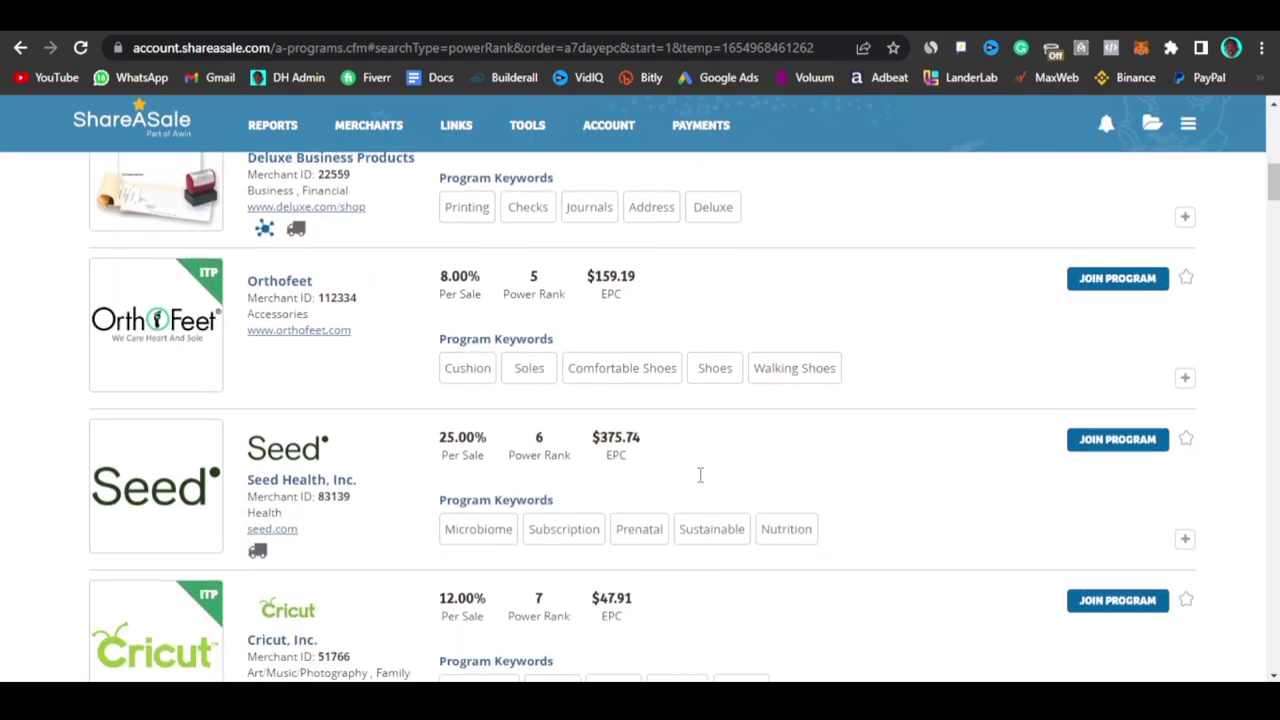
{"action": "scroll", "coordinate": [329, 357], "scroll_direction": "down", "scroll_amount": 2}
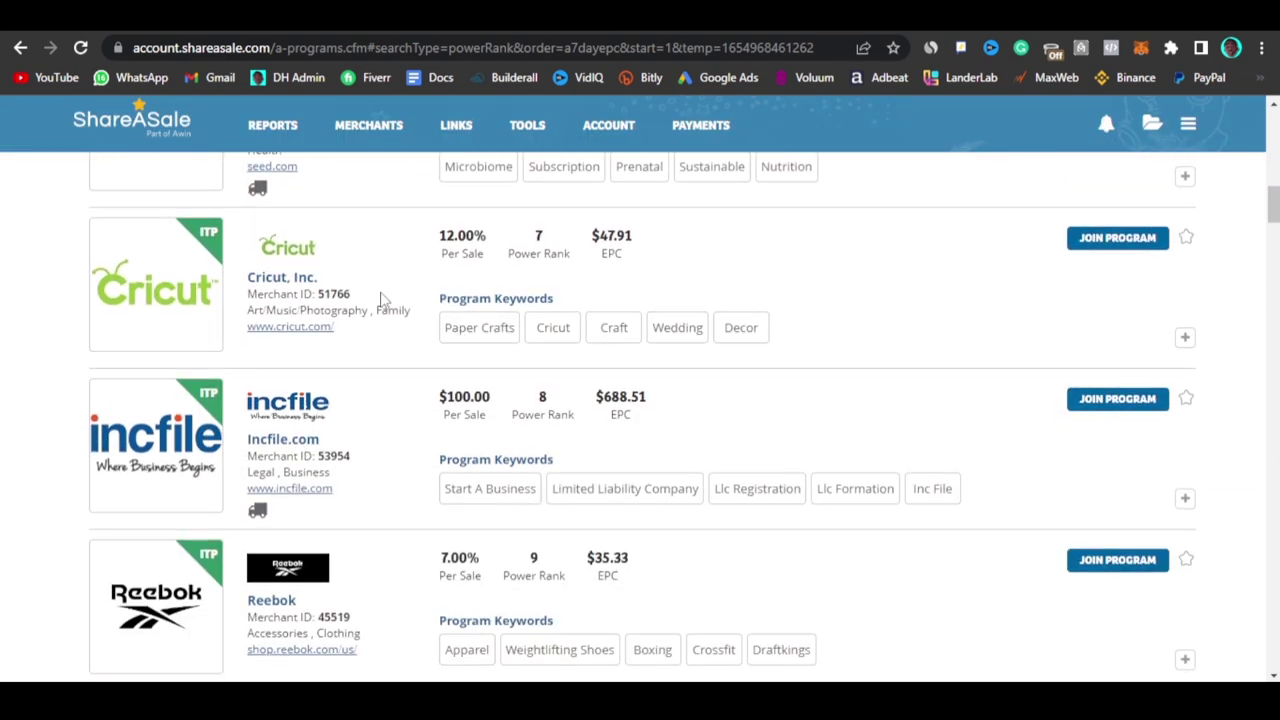
{"action": "scroll", "coordinate": [329, 390], "scroll_direction": "down", "scroll_amount": 2}
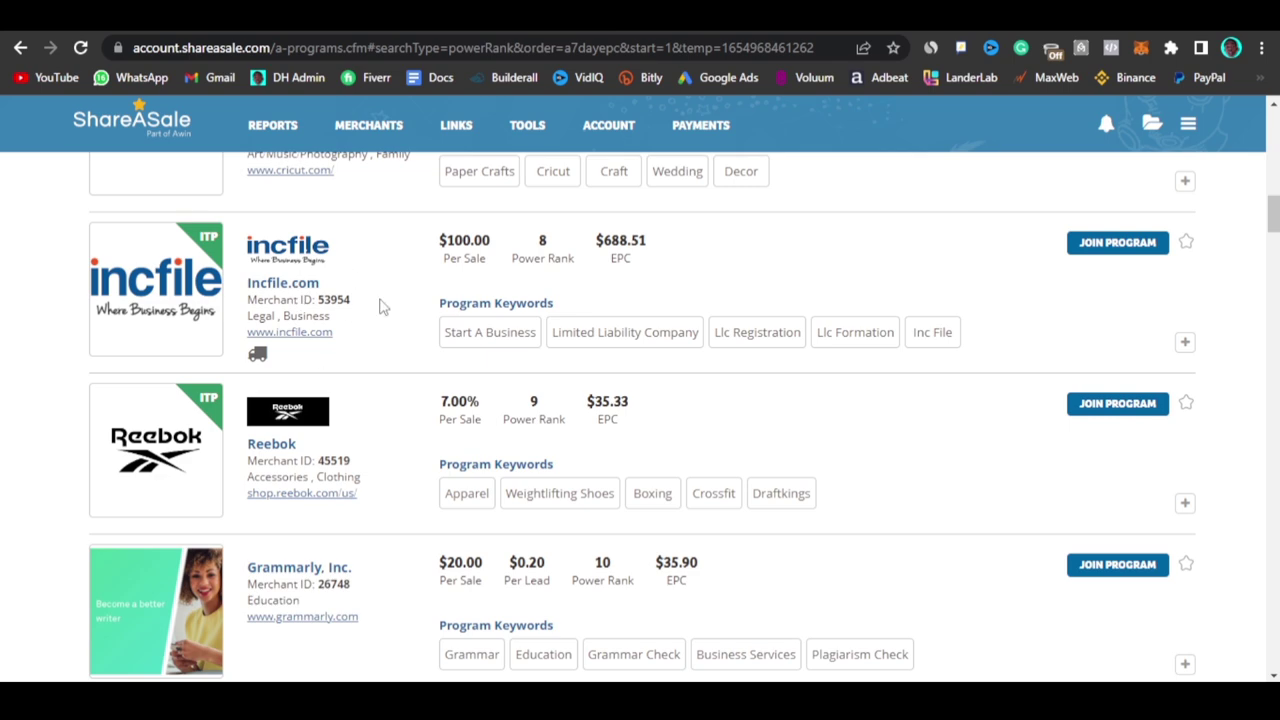
{"action": "scroll", "coordinate": [385, 340], "scroll_direction": "down", "scroll_amount": 2}
{"action": "scroll", "coordinate": [405, 365], "scroll_direction": "down", "scroll_amount": 1}
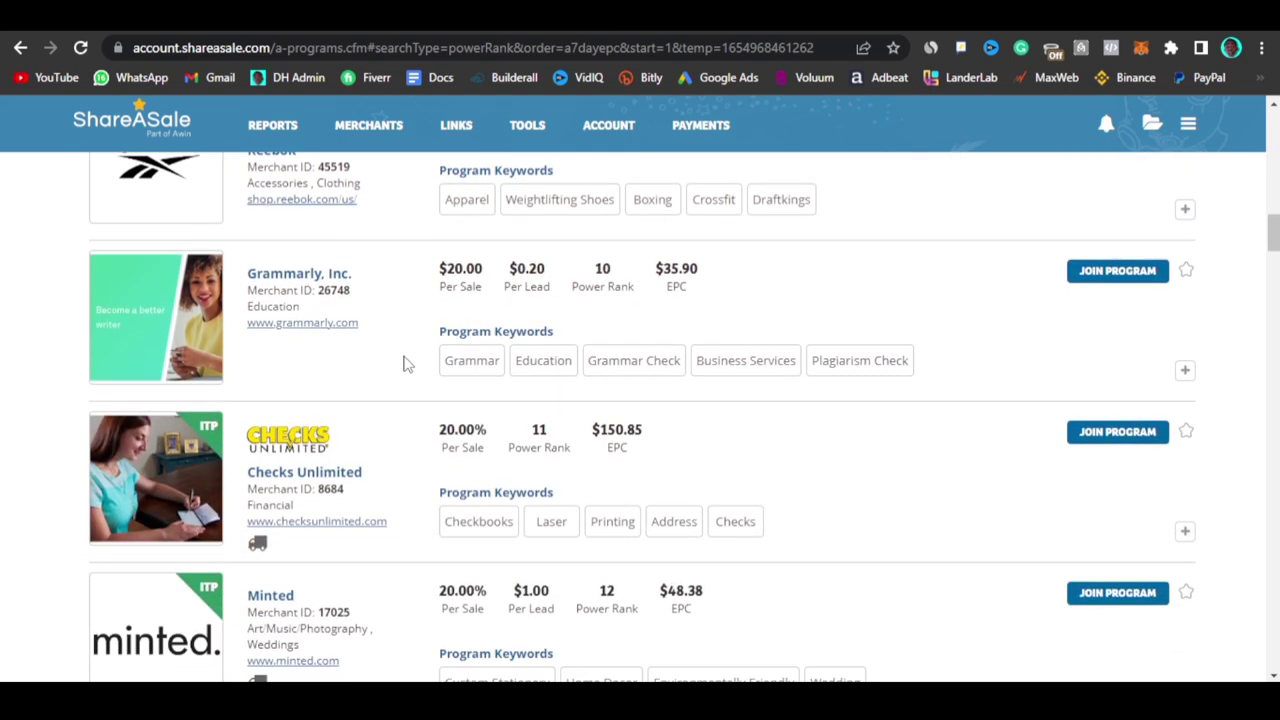
{"action": "scroll", "coordinate": [433, 424], "scroll_direction": "down", "scroll_amount": 1}
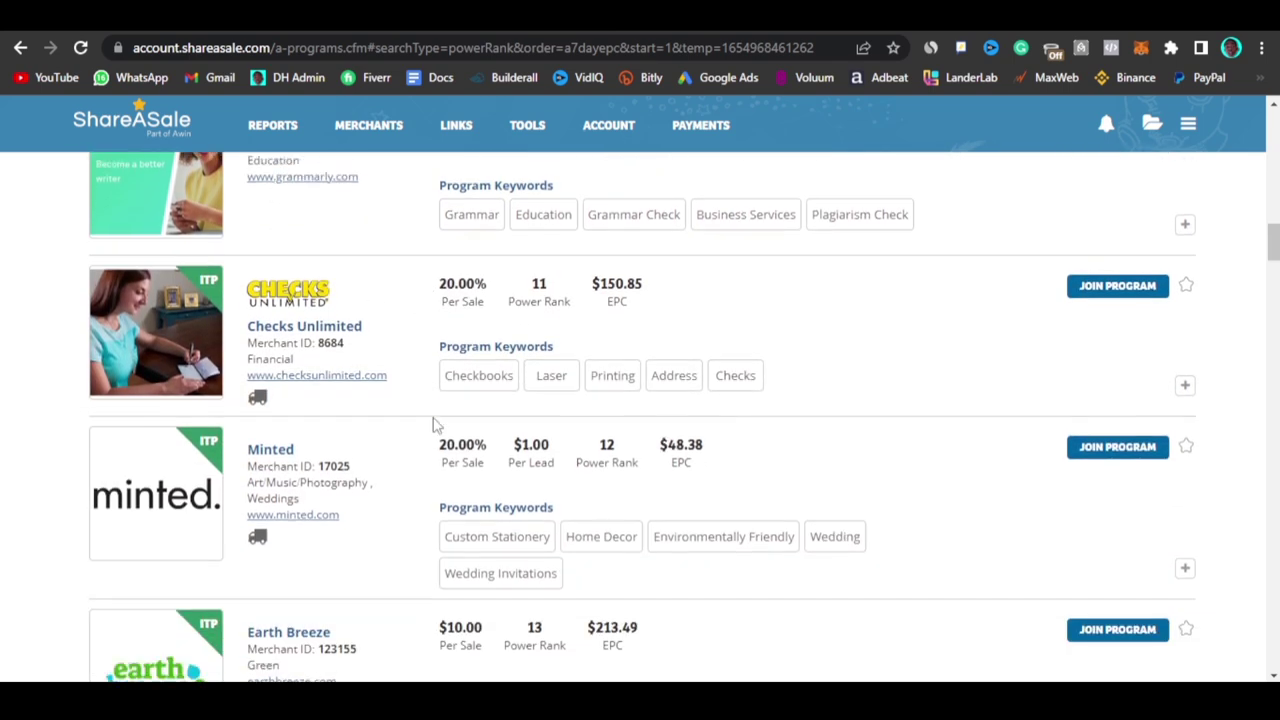
{"action": "scroll", "coordinate": [329, 491], "scroll_direction": "down", "scroll_amount": 1}
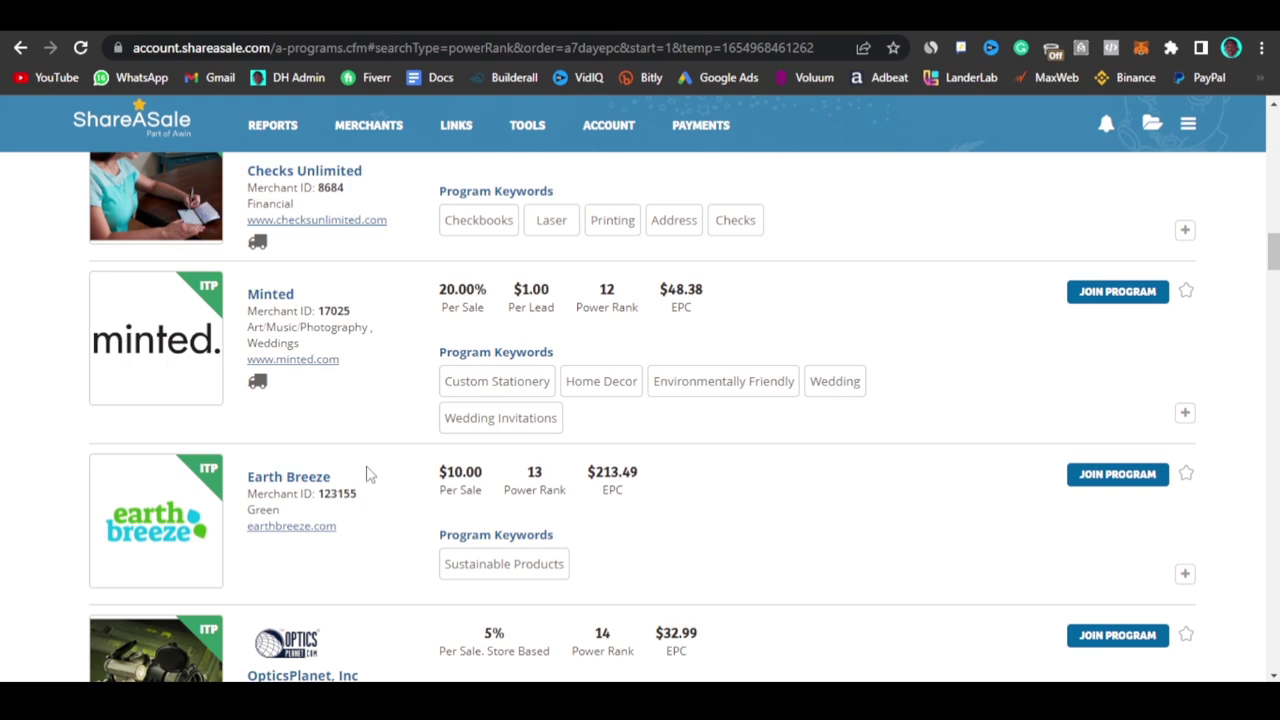
{"action": "scroll", "coordinate": [366, 474], "scroll_direction": "down", "scroll_amount": 1}
{"action": "scroll", "coordinate": [391, 477], "scroll_direction": "down", "scroll_amount": 3}
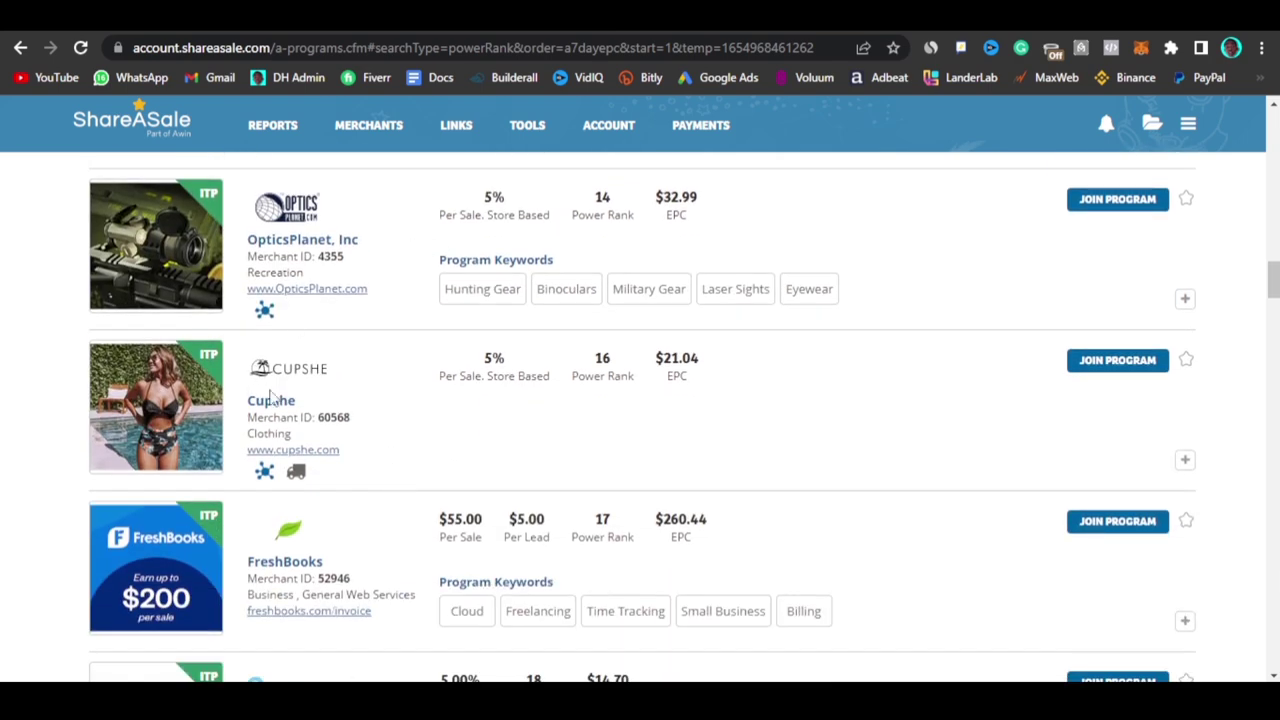
{"action": "scroll", "coordinate": [405, 367], "scroll_direction": "down", "scroll_amount": 1}
{"action": "scroll", "coordinate": [422, 476], "scroll_direction": "down", "scroll_amount": 8}
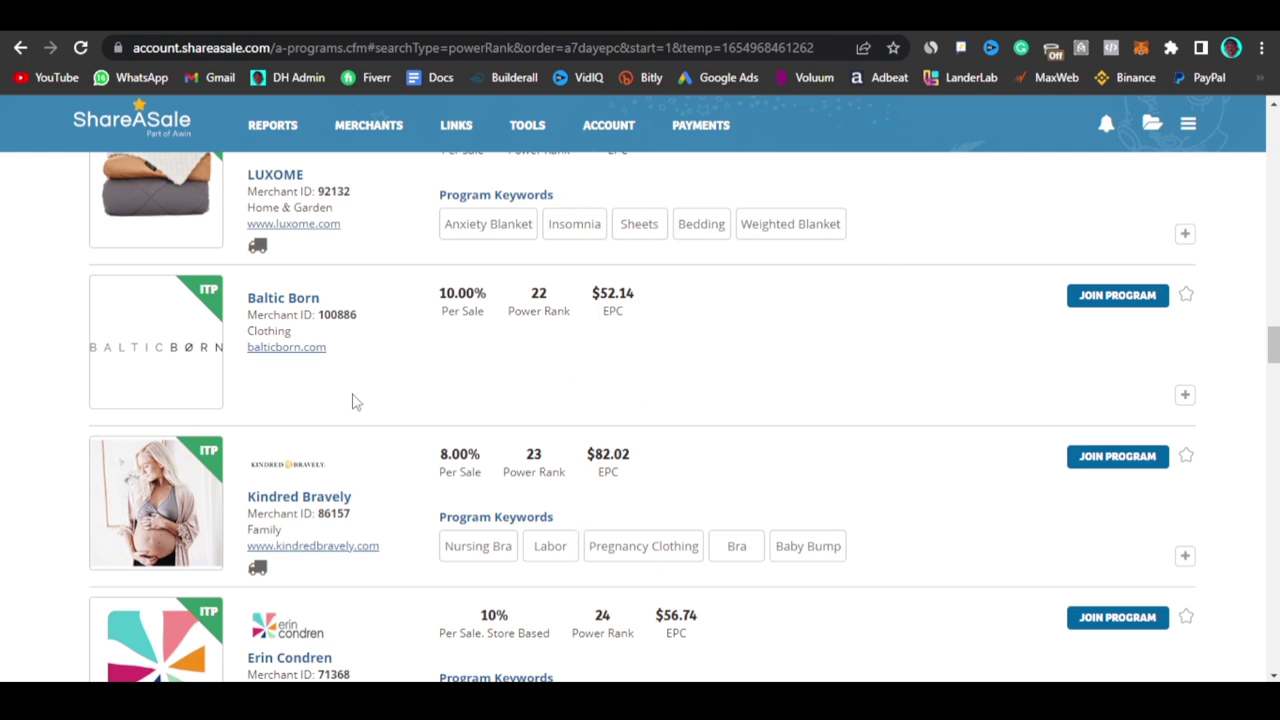
- Switch to YouTube and replace the search text with proozy, choosing the suggested search "proozy reviews"
{"action": "scroll", "coordinate": [352, 401], "scroll_direction": "up", "scroll_amount": 5}
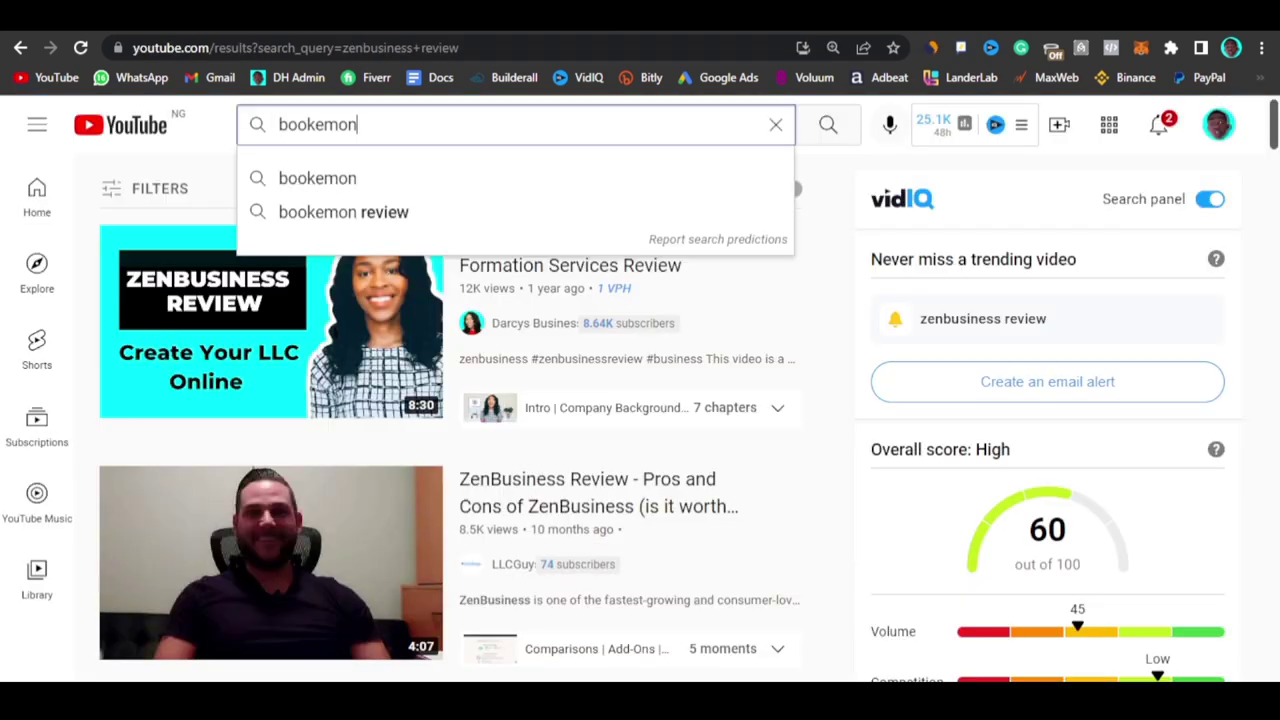
{"action": "left_click", "coordinate": [776, 127]}
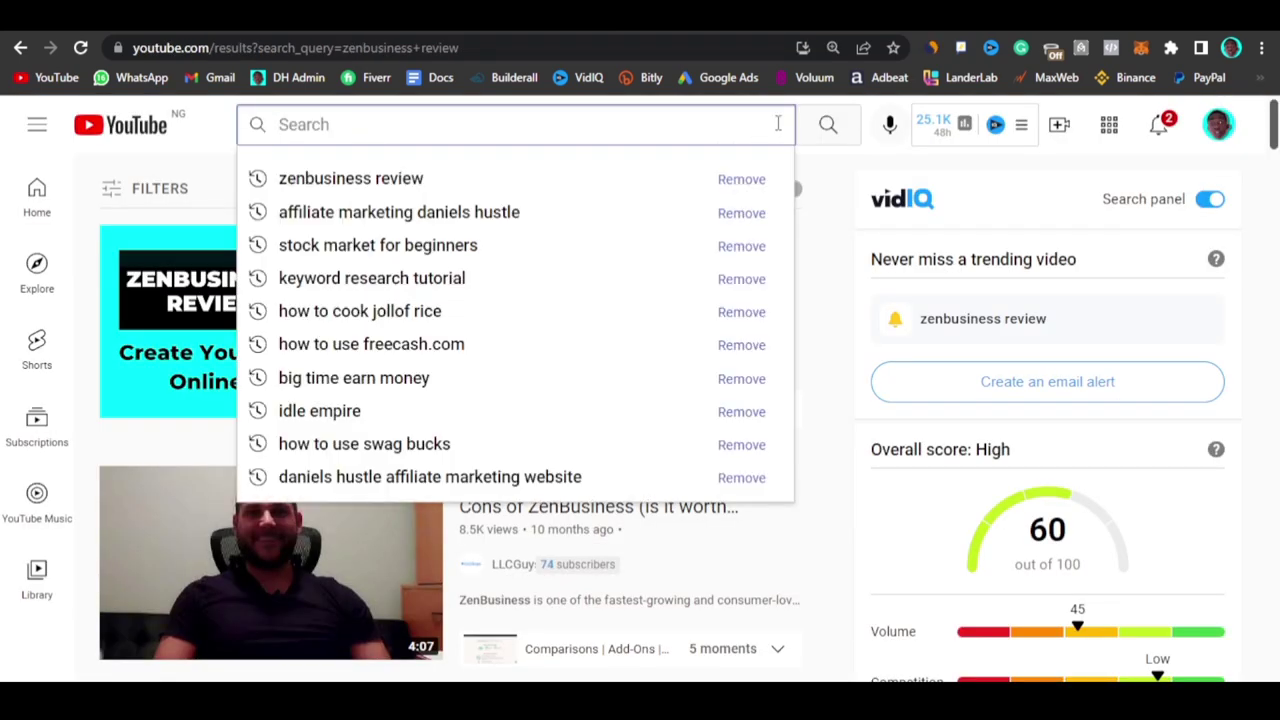
{"action": "type", "text": "proozy"}
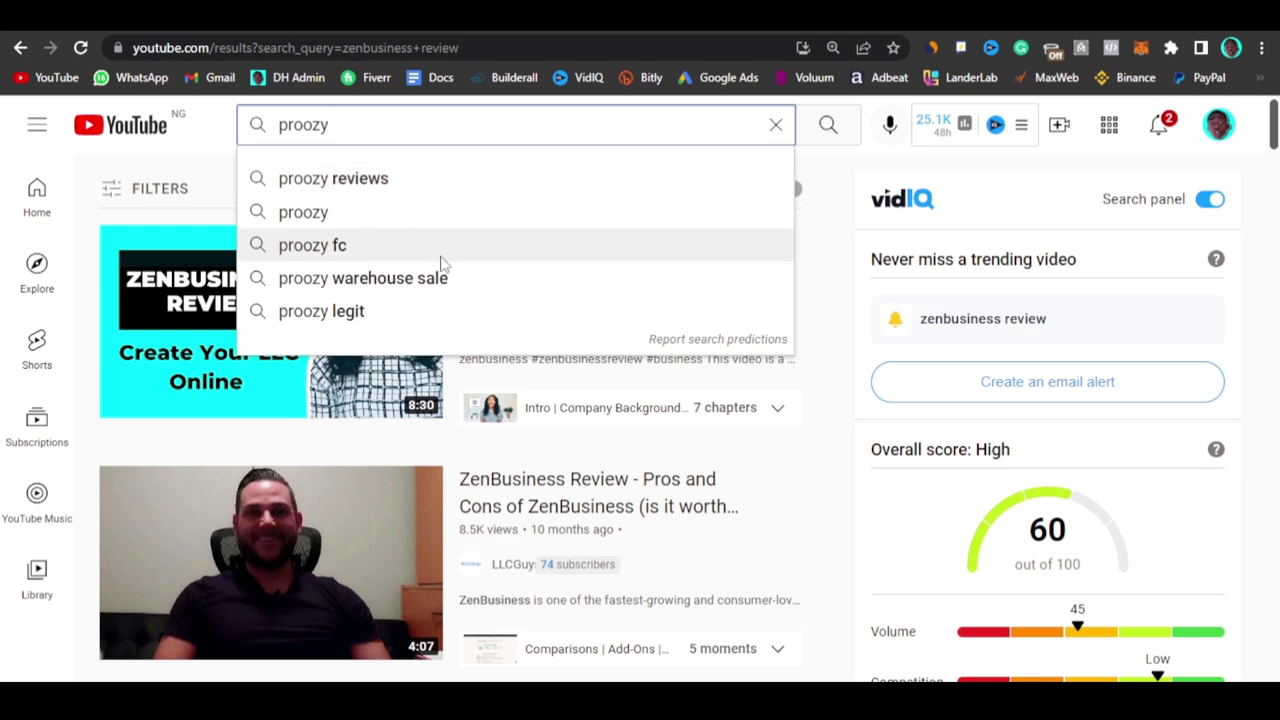
{"action": "left_click", "coordinate": [343, 178]}
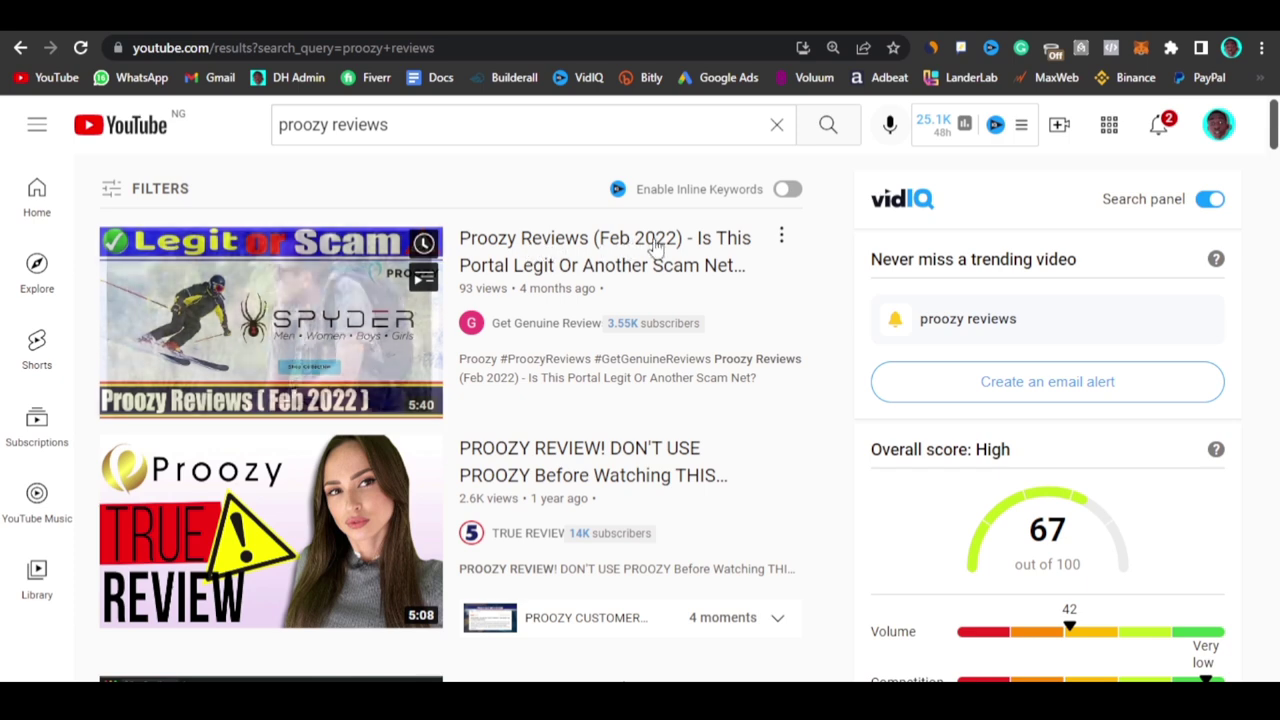
- Examine the Proozy review videos' view counts and ages along with the vidIQ volume, competition and overall score
{"action": "mouse_move", "coordinate": [686, 249]}
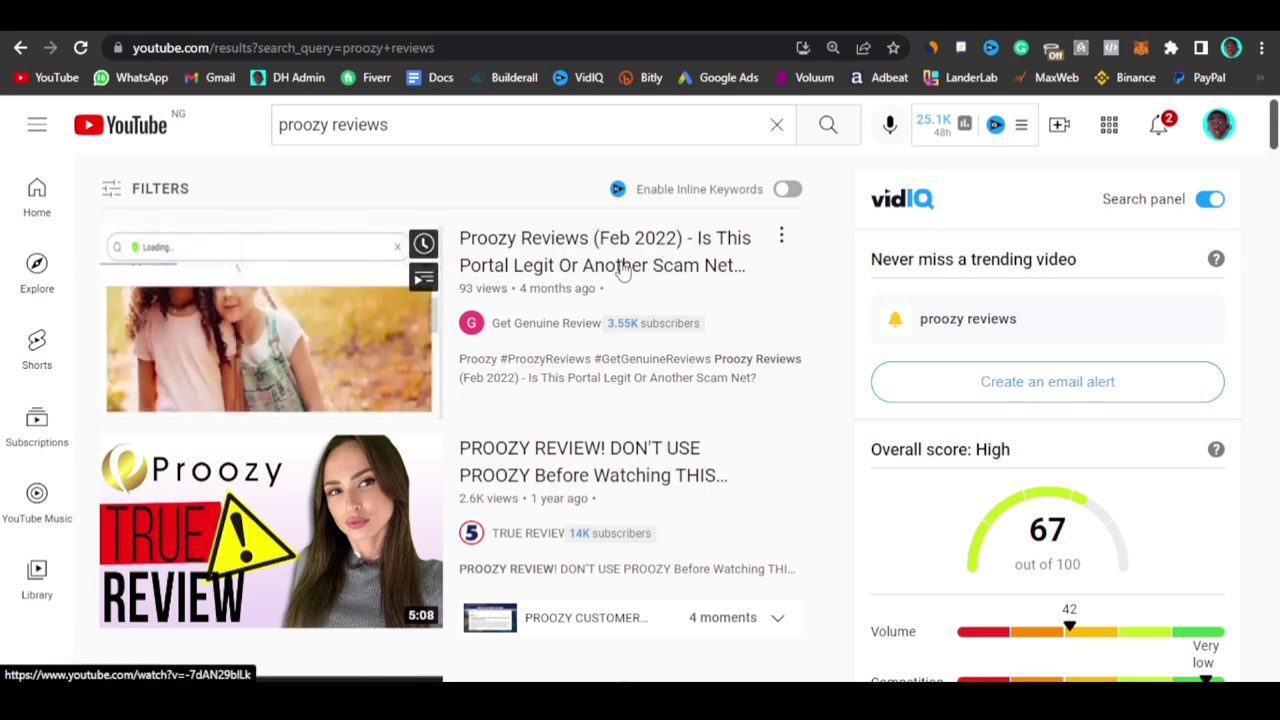
{"action": "scroll", "coordinate": [763, 291], "scroll_direction": "down", "scroll_amount": 3}
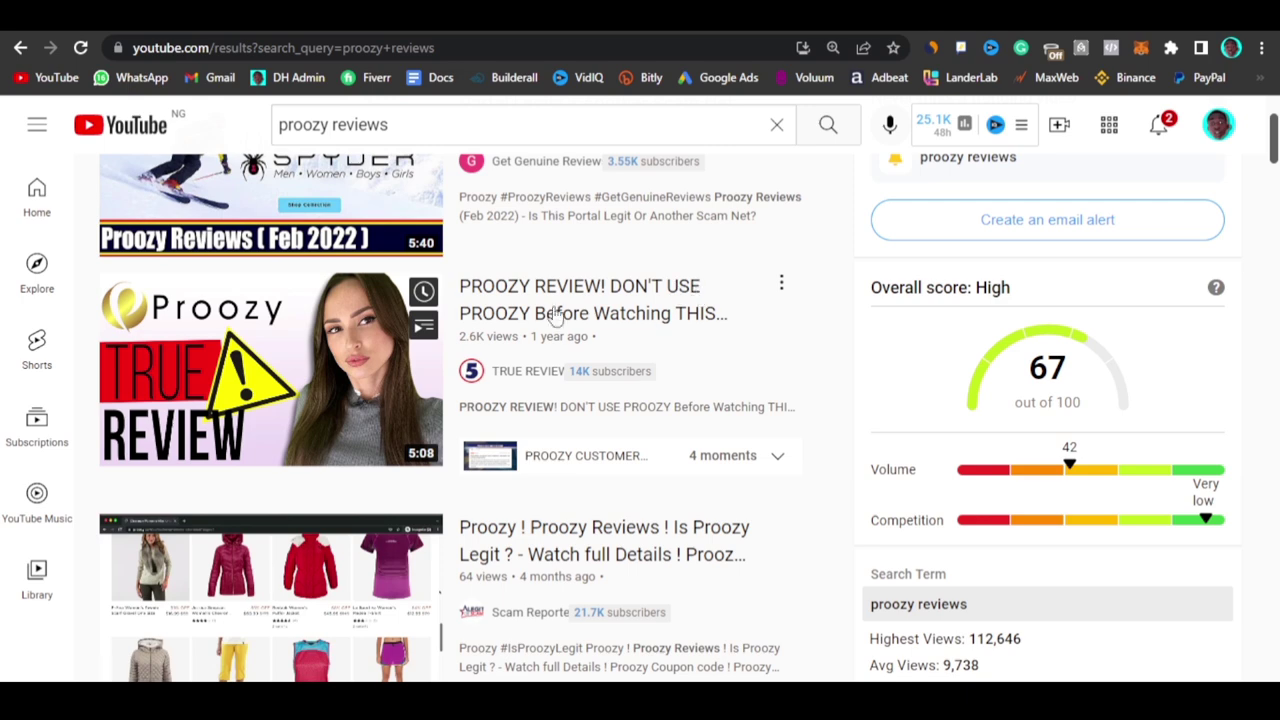
{"action": "scroll", "coordinate": [754, 342], "scroll_direction": "down", "scroll_amount": 3}
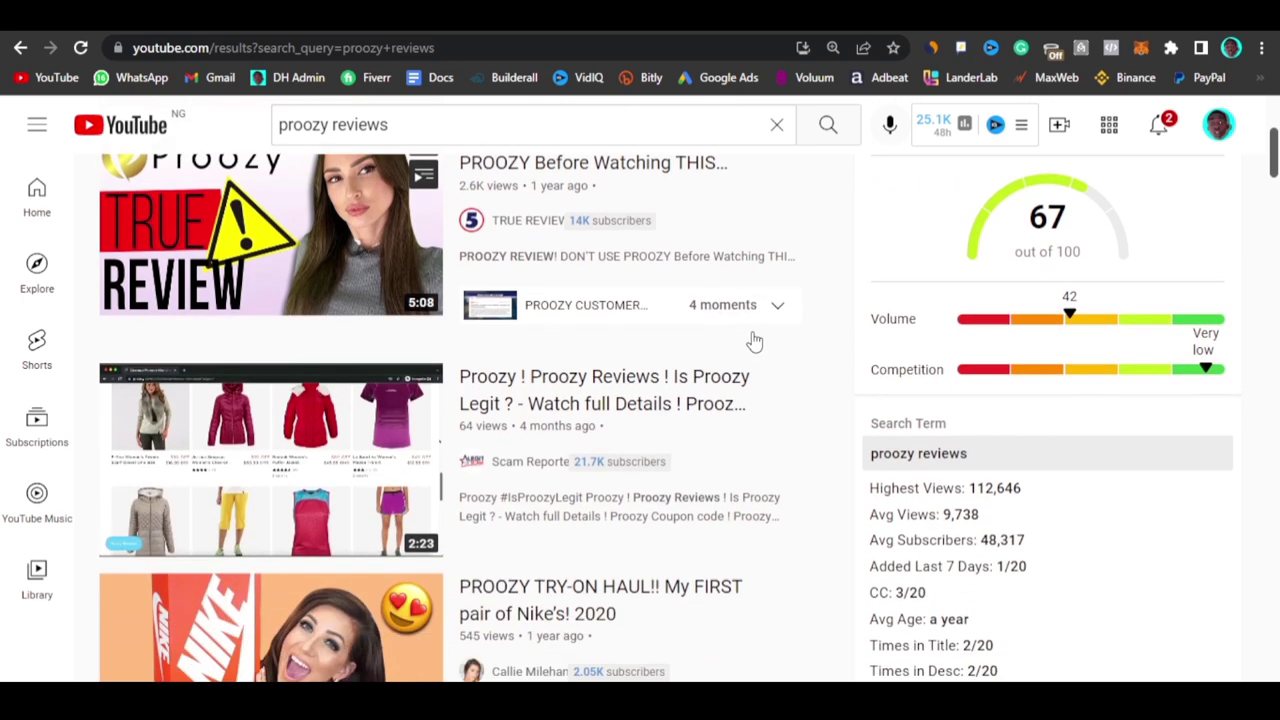
{"action": "scroll", "coordinate": [720, 387], "scroll_direction": "down", "scroll_amount": 3}
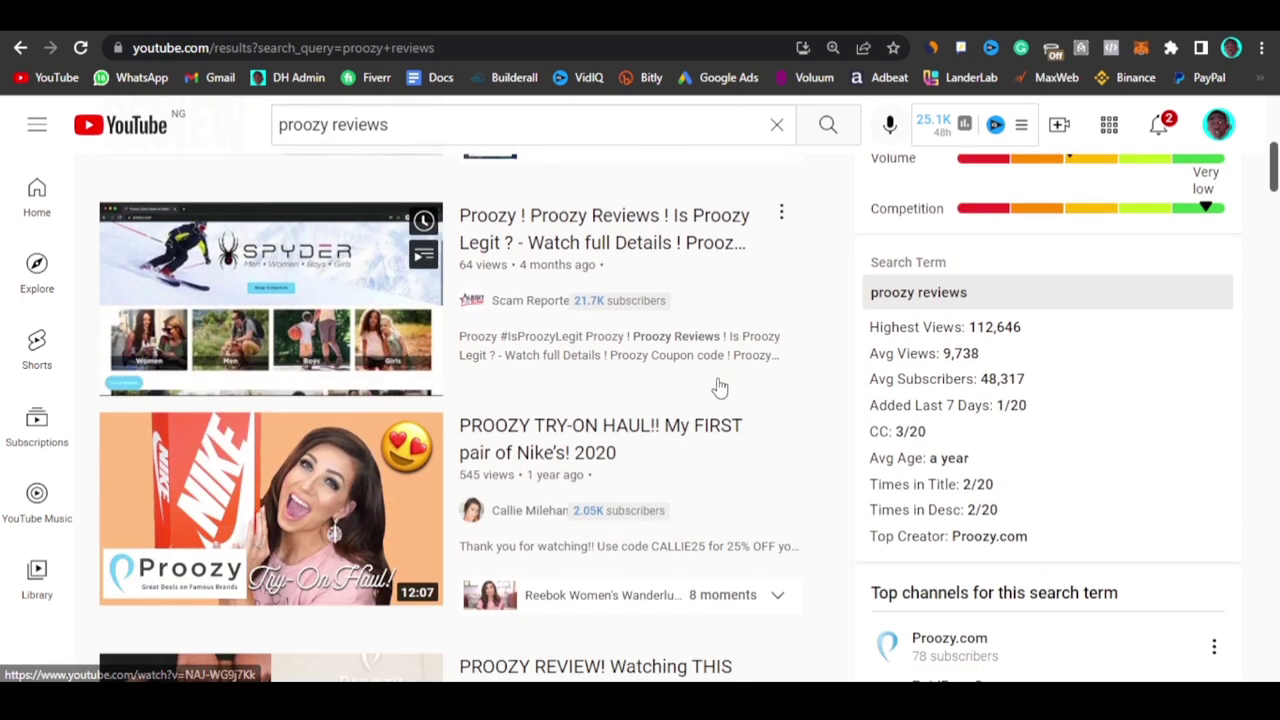
{"action": "scroll", "coordinate": [766, 326], "scroll_direction": "down", "scroll_amount": 3}
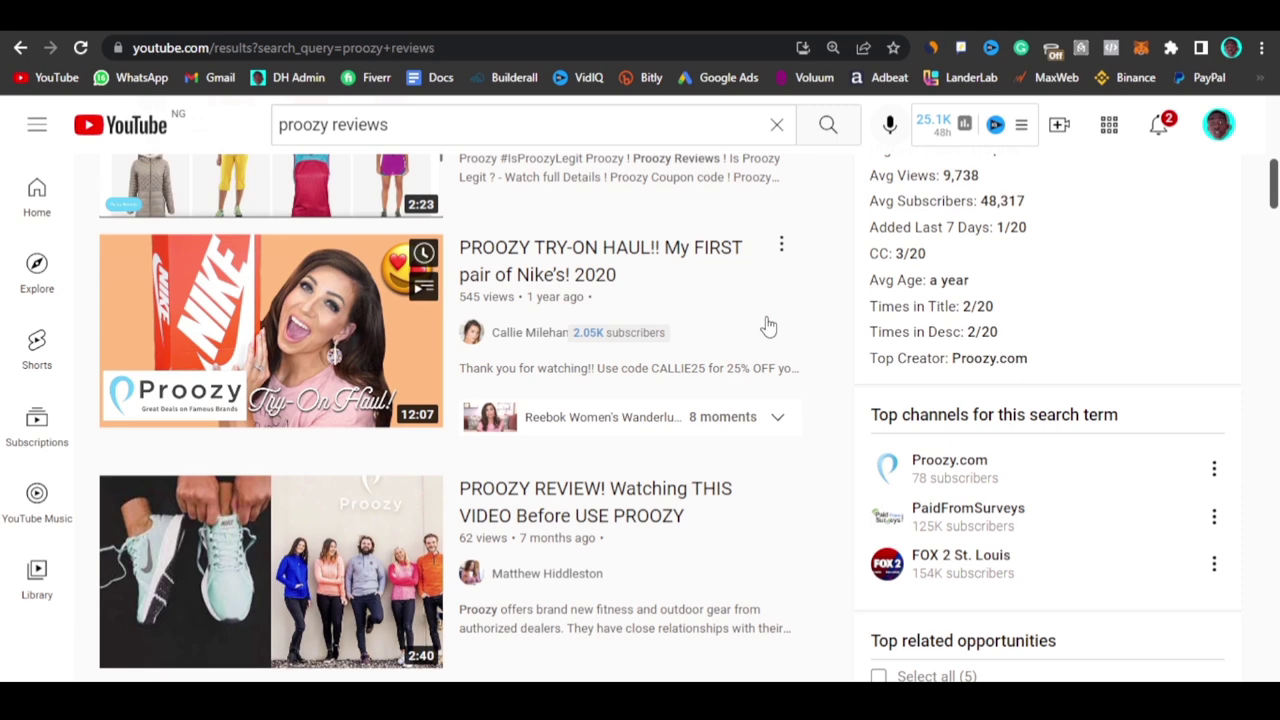
{"action": "scroll", "coordinate": [686, 369], "scroll_direction": "down", "scroll_amount": 7}
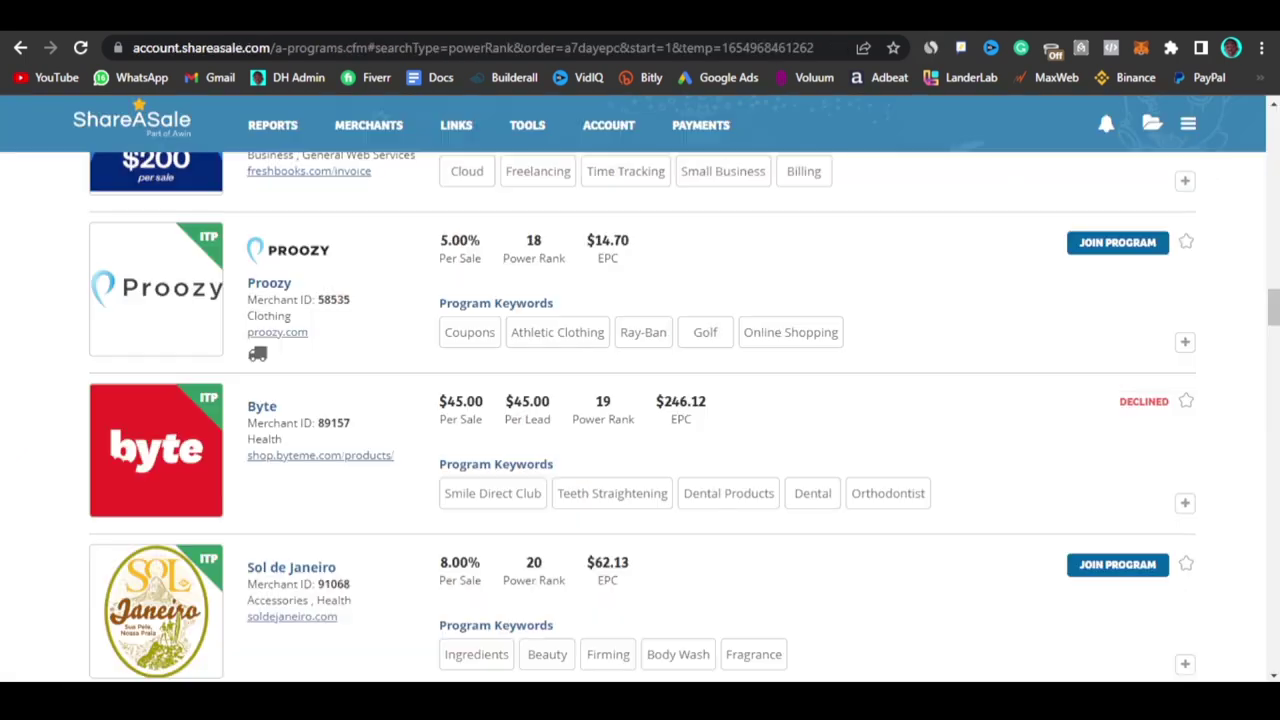
- Switch to ShareASale and review the Power Rank merchants below Proozy, comparing their commissions, power rank and EPC
{"action": "scroll", "coordinate": [711, 477], "scroll_direction": "down", "scroll_amount": 3}
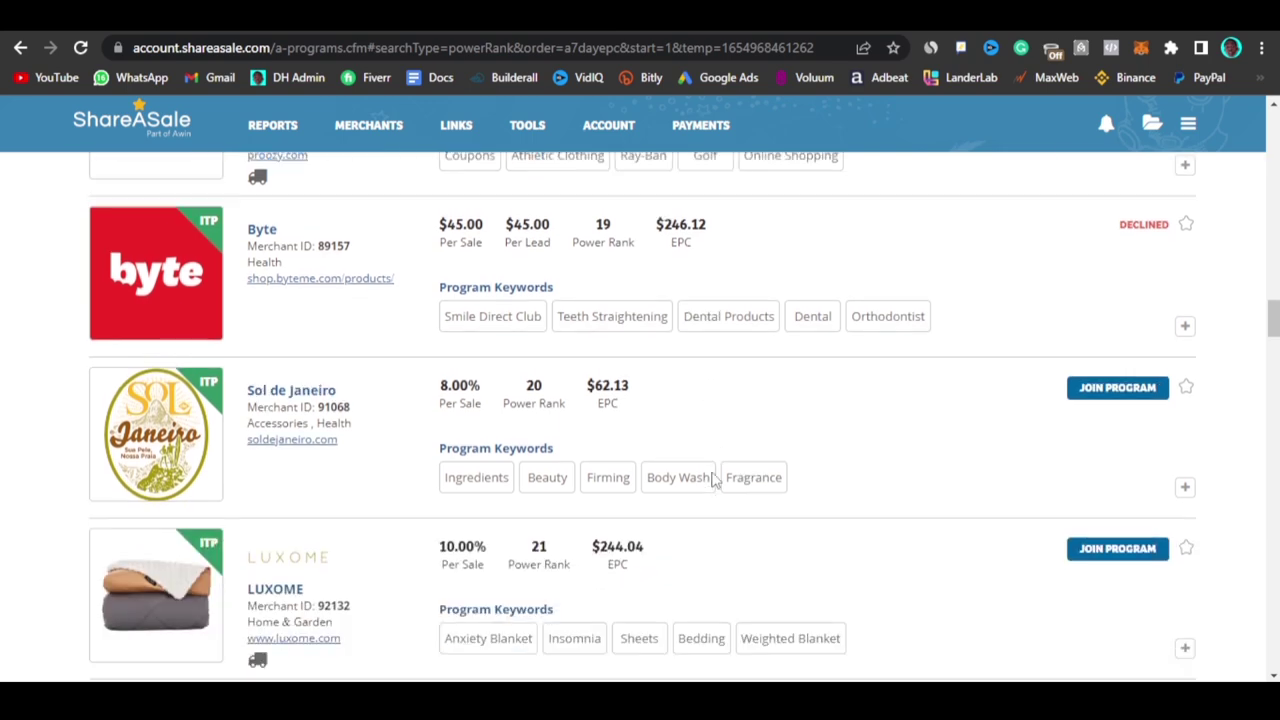
{"action": "scroll", "coordinate": [420, 540], "scroll_direction": "down", "scroll_amount": 3}
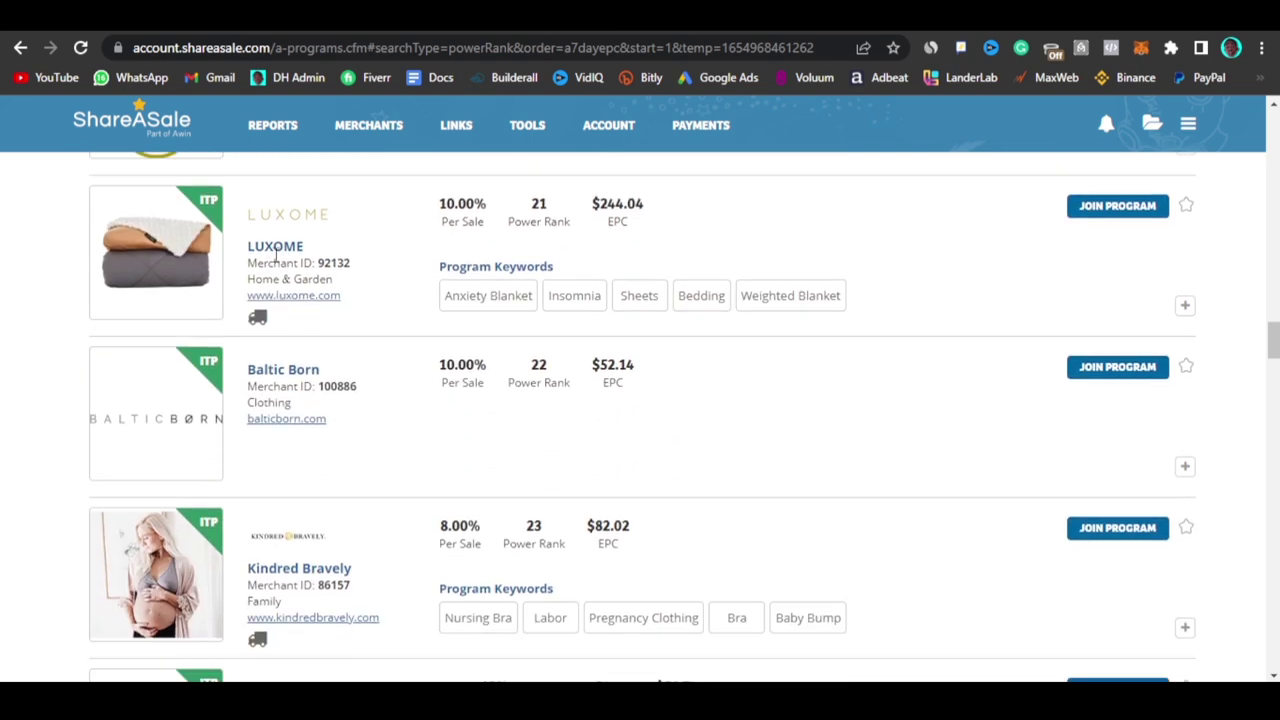
{"action": "scroll", "coordinate": [310, 389], "scroll_direction": "down", "scroll_amount": 3}
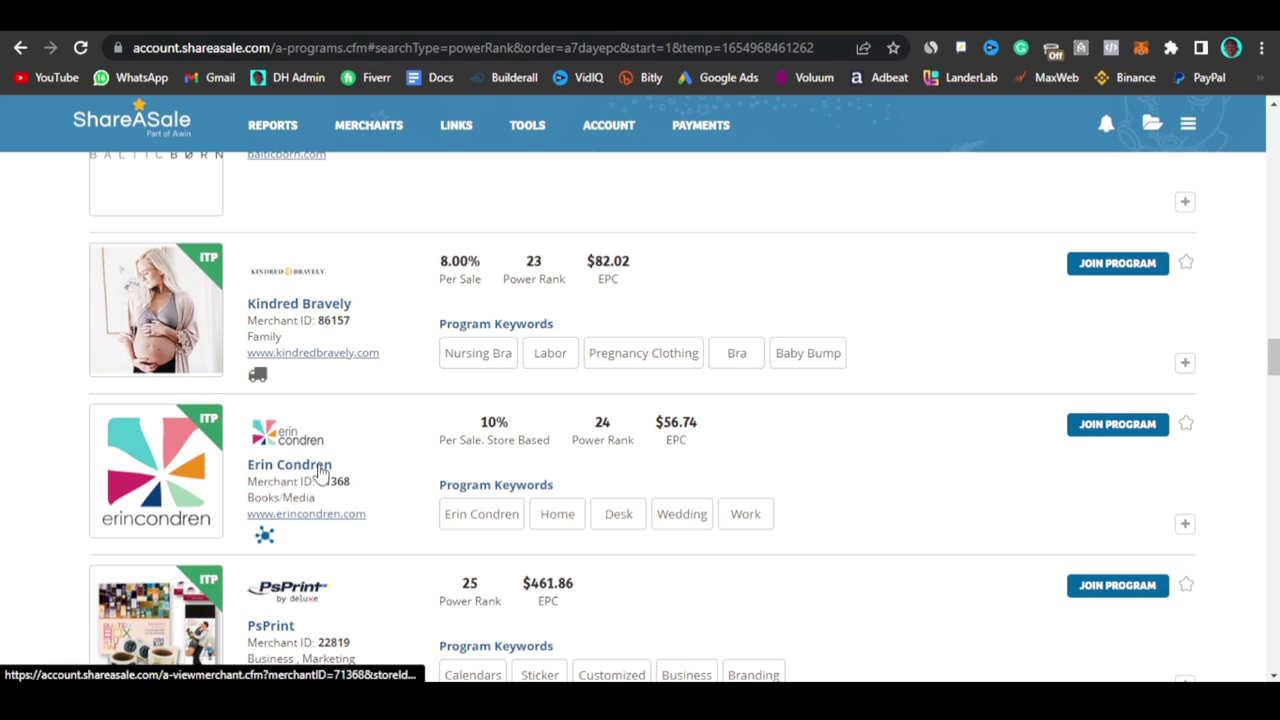
{"action": "scroll", "coordinate": [318, 470], "scroll_direction": "down", "scroll_amount": 2}
{"action": "scroll", "coordinate": [353, 510], "scroll_direction": "down", "scroll_amount": 2}
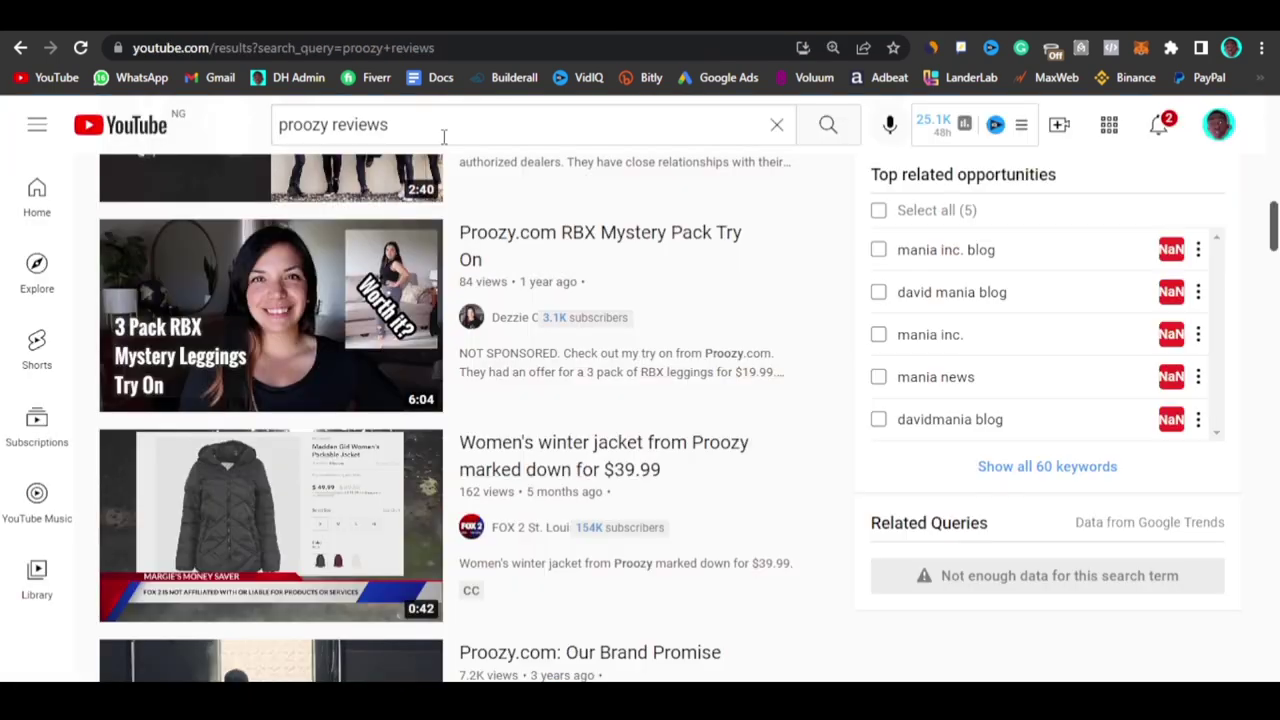
- Check YouTube's search suggestions for the merchant name psprint, then return to ShareASale
{"action": "left_click", "coordinate": [775, 127]}
{"action": "type", "text": "p"}
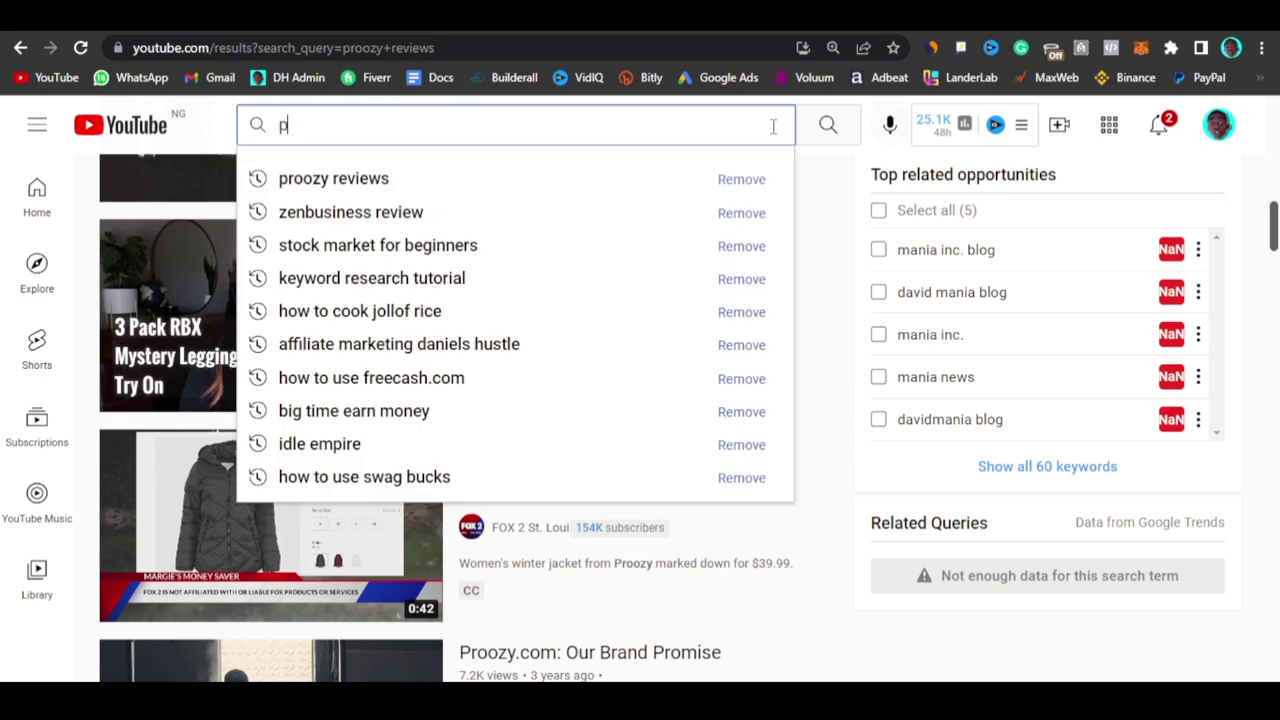
{"action": "type", "text": "sprint"}
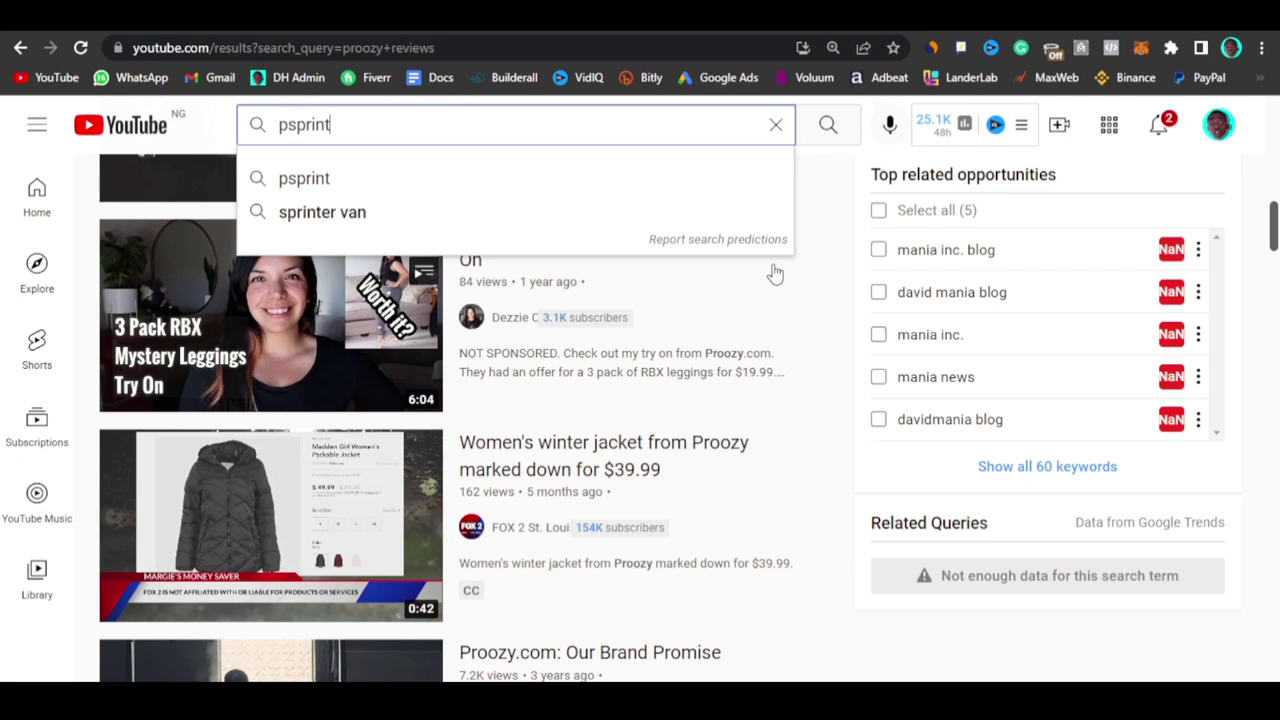
{"action": "key", "text": "ctrl+Tab"}
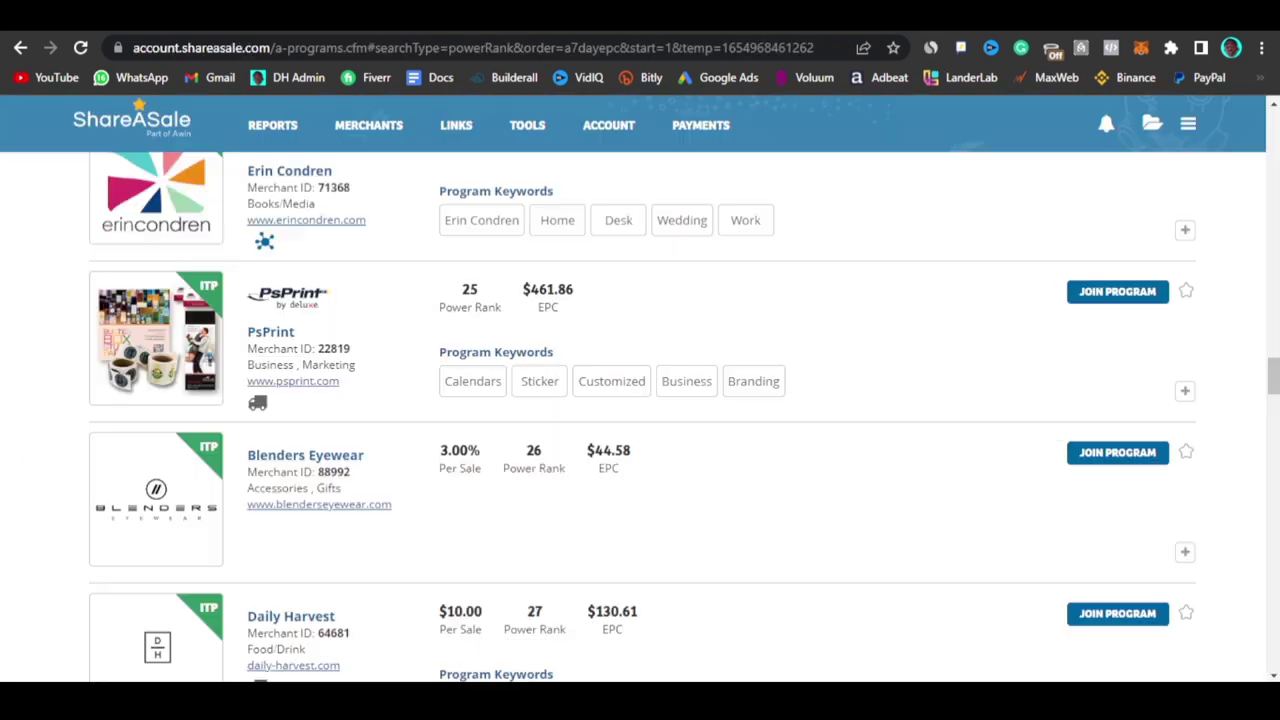
- Finish looking over the Power Rank merchants and return to the Featured Categories page
{"action": "scroll", "coordinate": [659, 410], "scroll_direction": "down", "scroll_amount": 4}
{"action": "scroll", "coordinate": [659, 410], "scroll_direction": "up", "scroll_amount": 20}
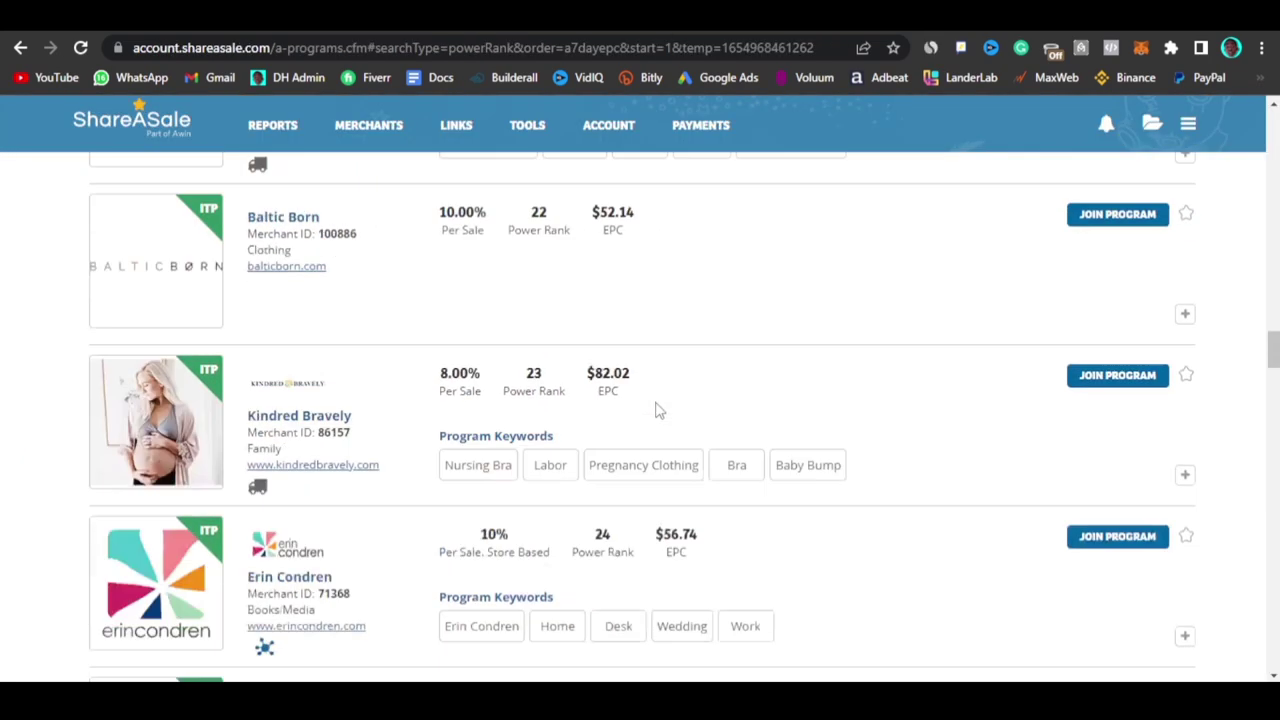
{"action": "scroll", "coordinate": [659, 410], "scroll_direction": "up", "scroll_amount": 10}
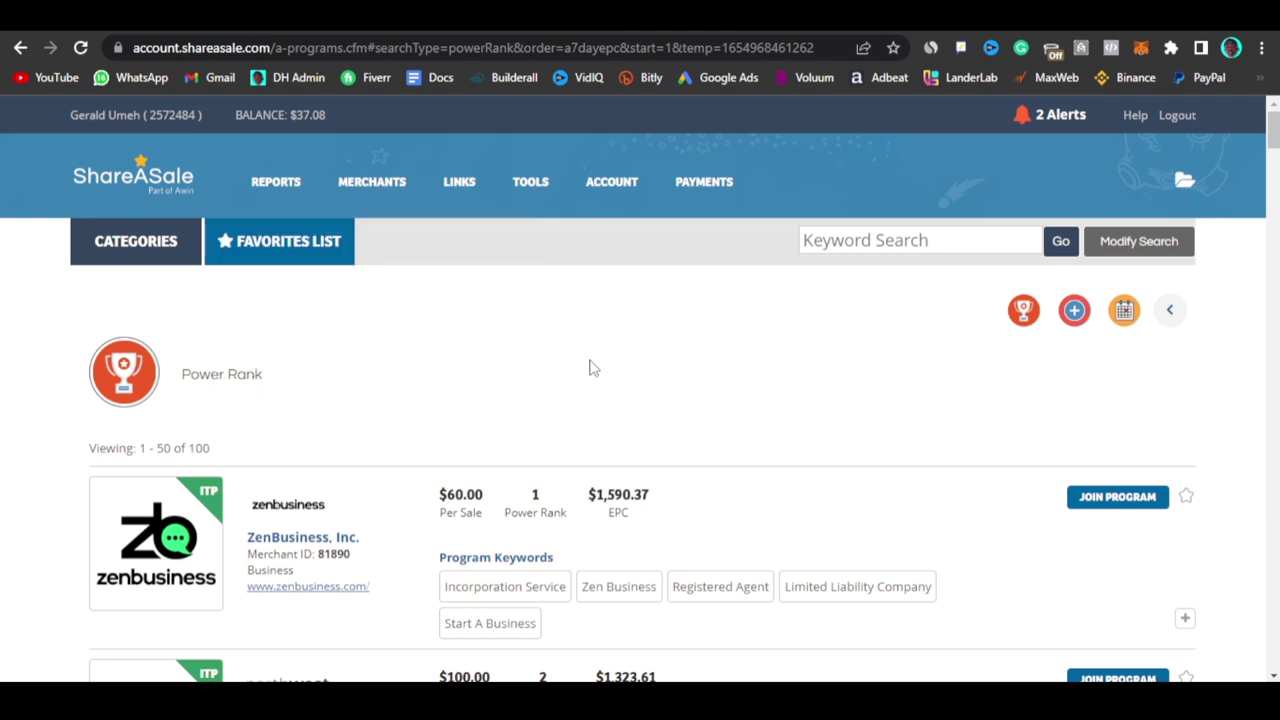
{"action": "left_click", "coordinate": [20, 47]}
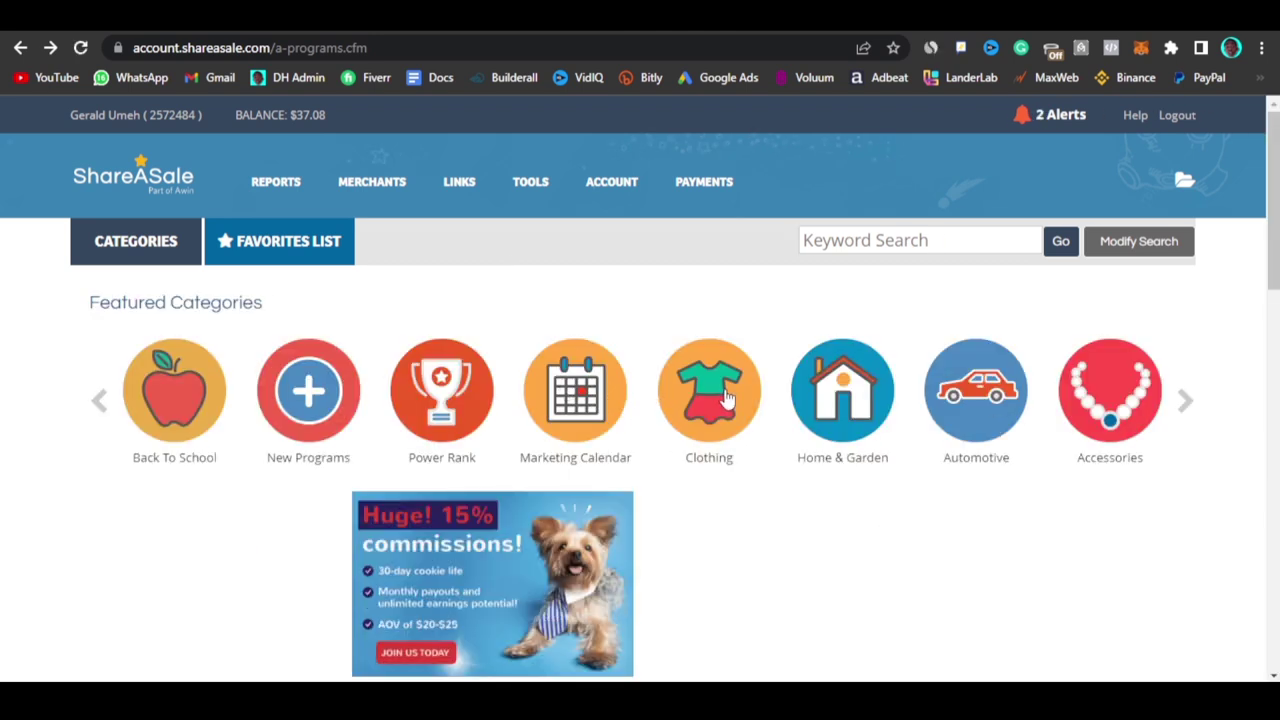
- Browse through the Featured Categories carousel and open the Books/Media category
{"action": "left_click", "coordinate": [1186, 403]}
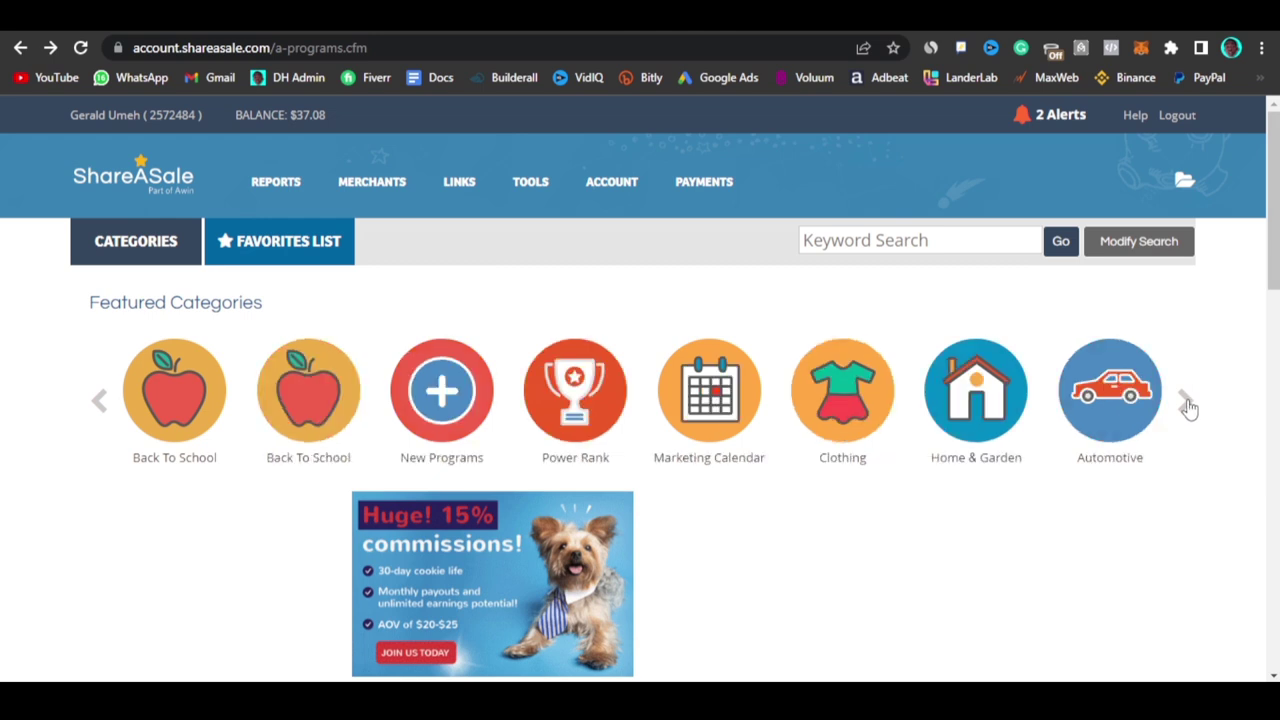
{"action": "left_click", "coordinate": [1188, 405]}
{"action": "left_click", "coordinate": [1188, 405]}
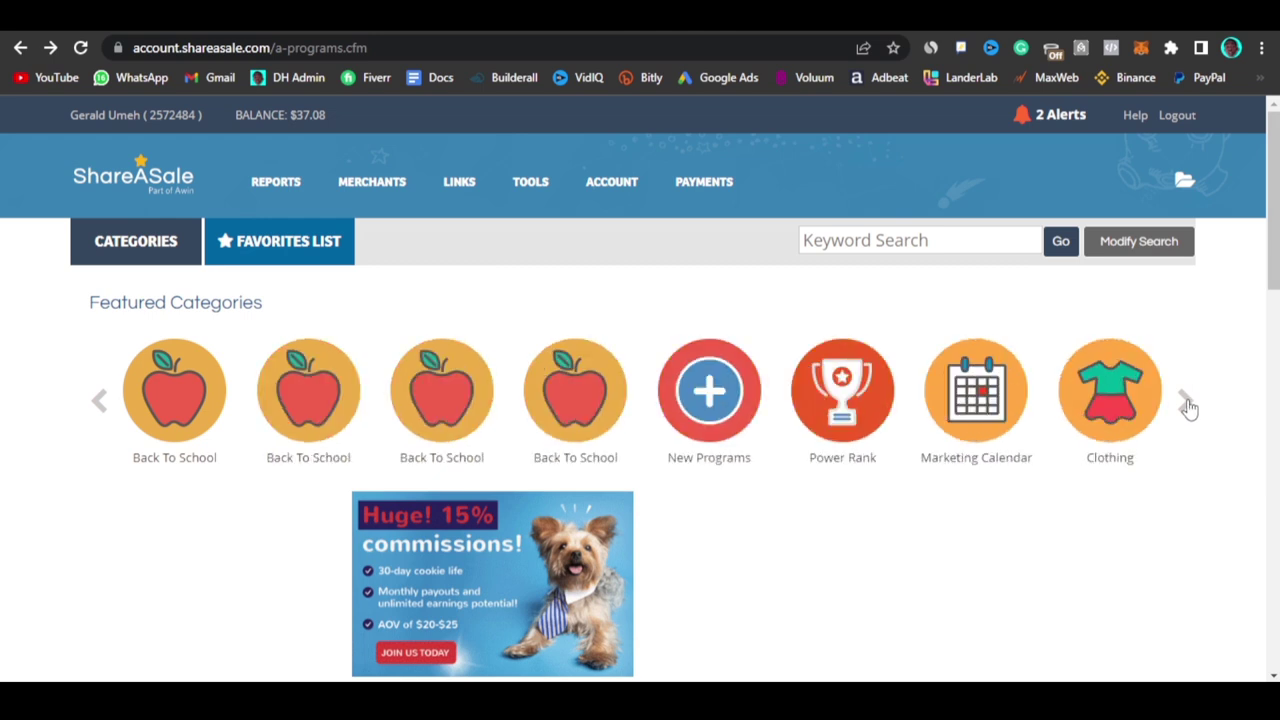
{"action": "left_click", "coordinate": [1188, 405]}
{"action": "left_click", "coordinate": [1188, 405]}
{"action": "left_click", "coordinate": [1188, 405]}
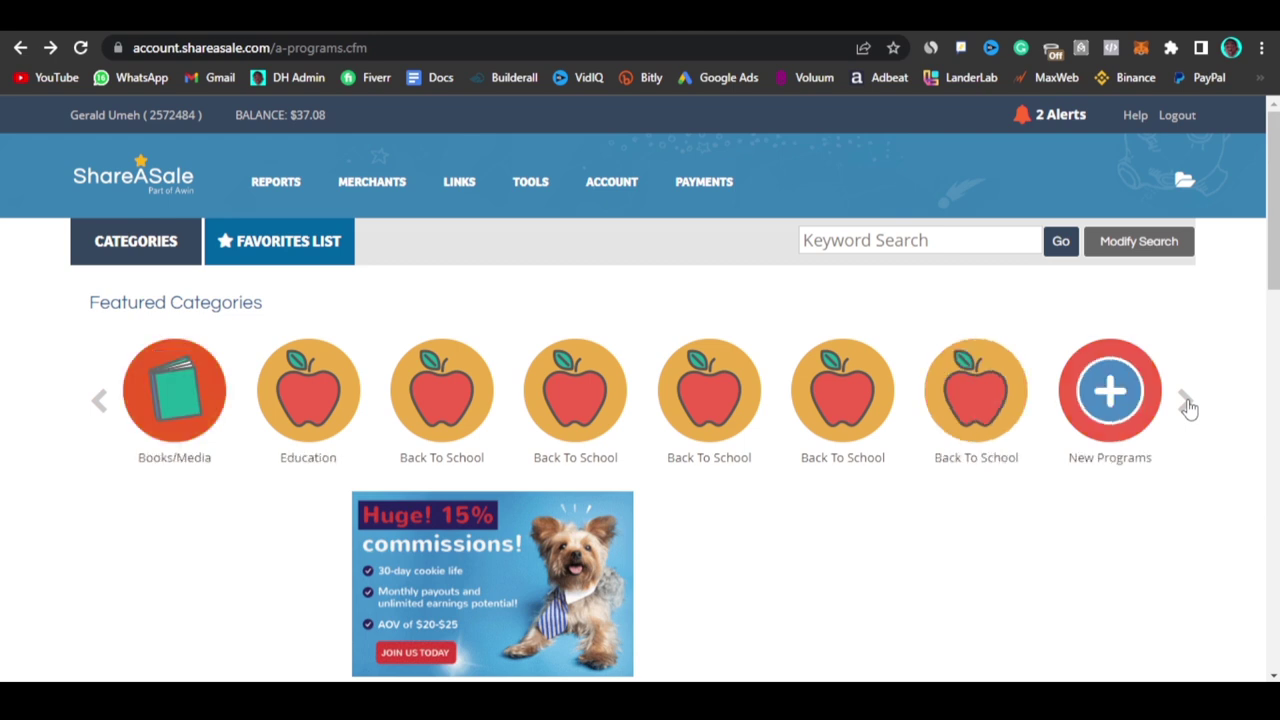
{"action": "left_click", "coordinate": [1188, 405]}
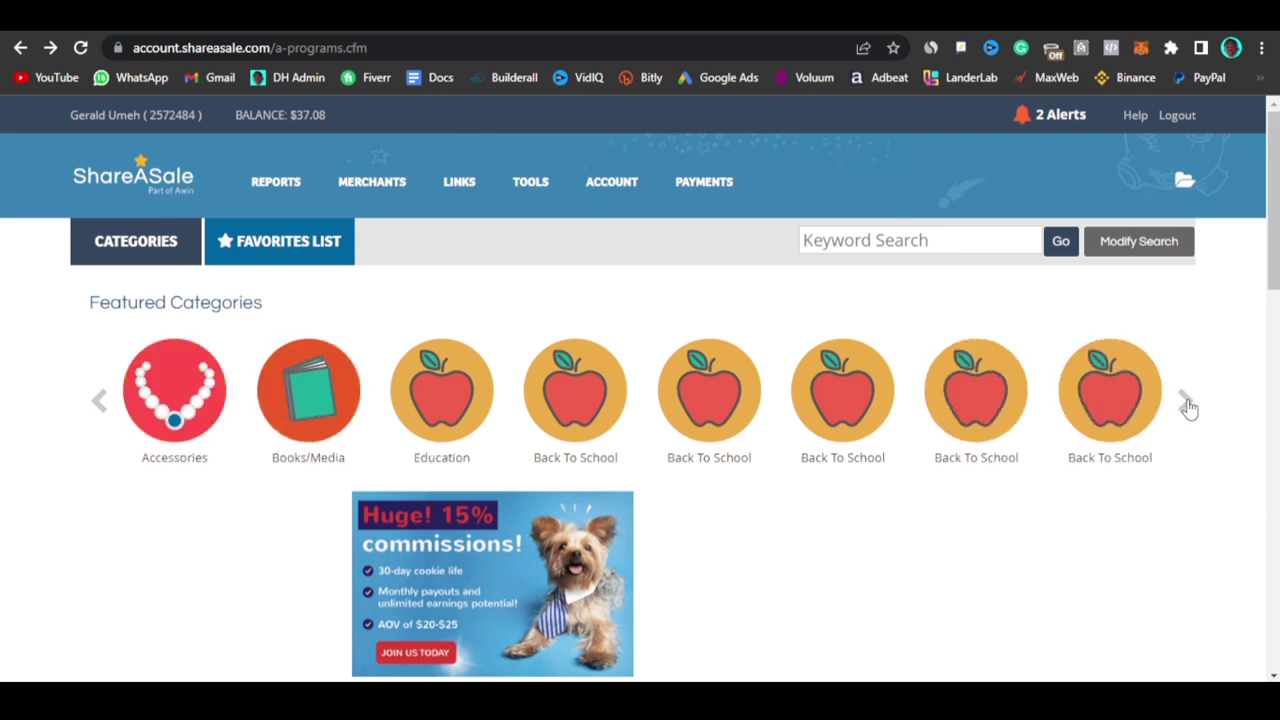
{"action": "left_click", "coordinate": [300, 418]}
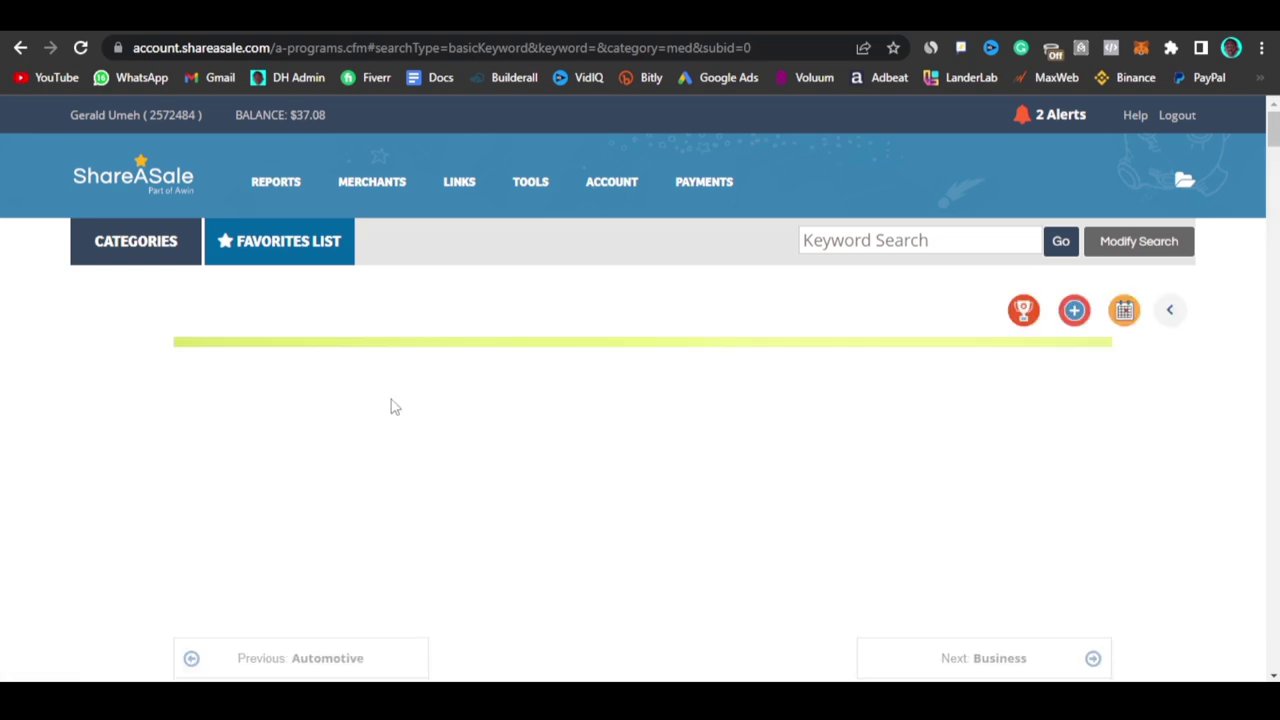
- Look over the Books/Media merchants and check YouTube's search suggestions for "biblio r"
{"action": "scroll", "coordinate": [626, 487], "scroll_direction": "down", "scroll_amount": 7}
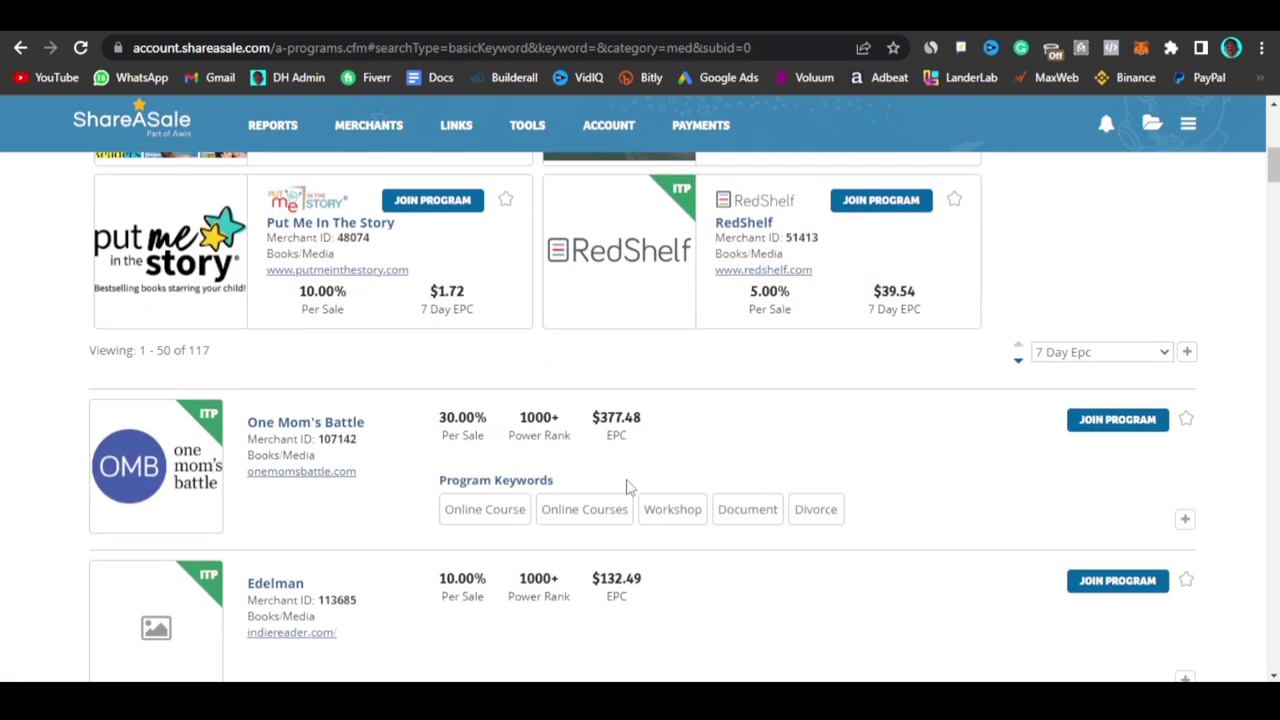
{"action": "scroll", "coordinate": [628, 486], "scroll_direction": "up", "scroll_amount": 3}
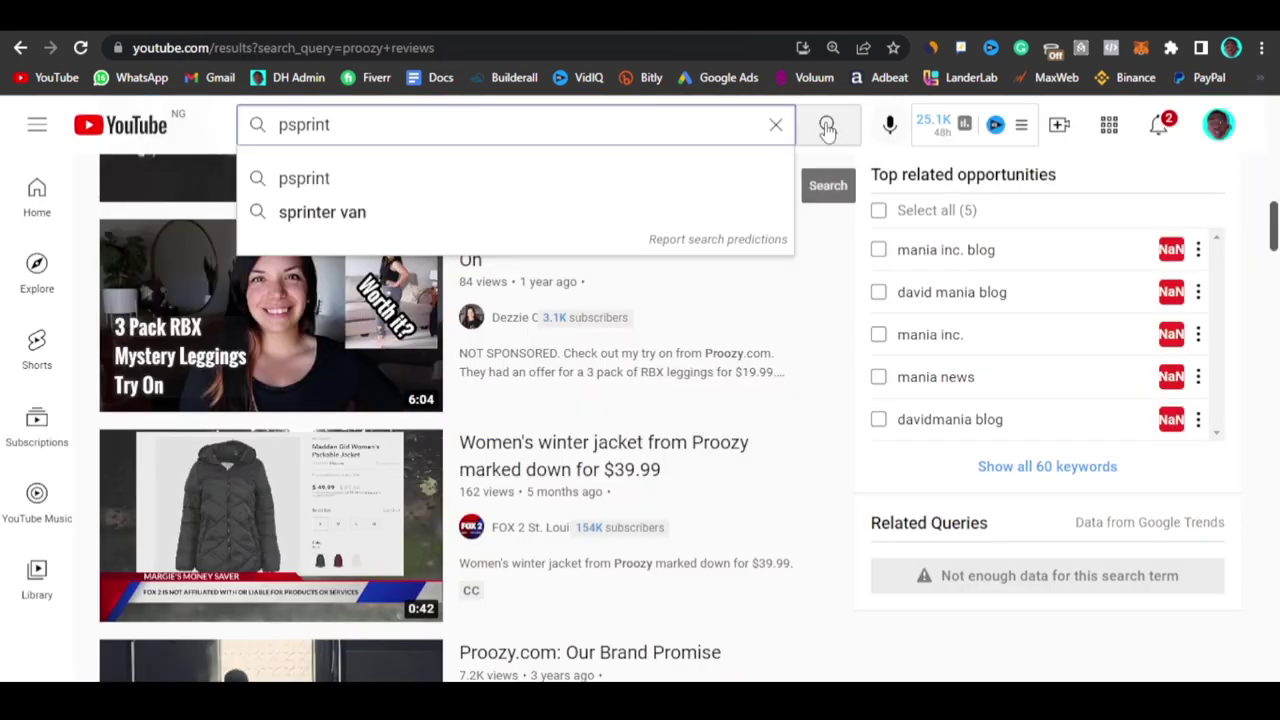
{"action": "left_click", "coordinate": [775, 125]}
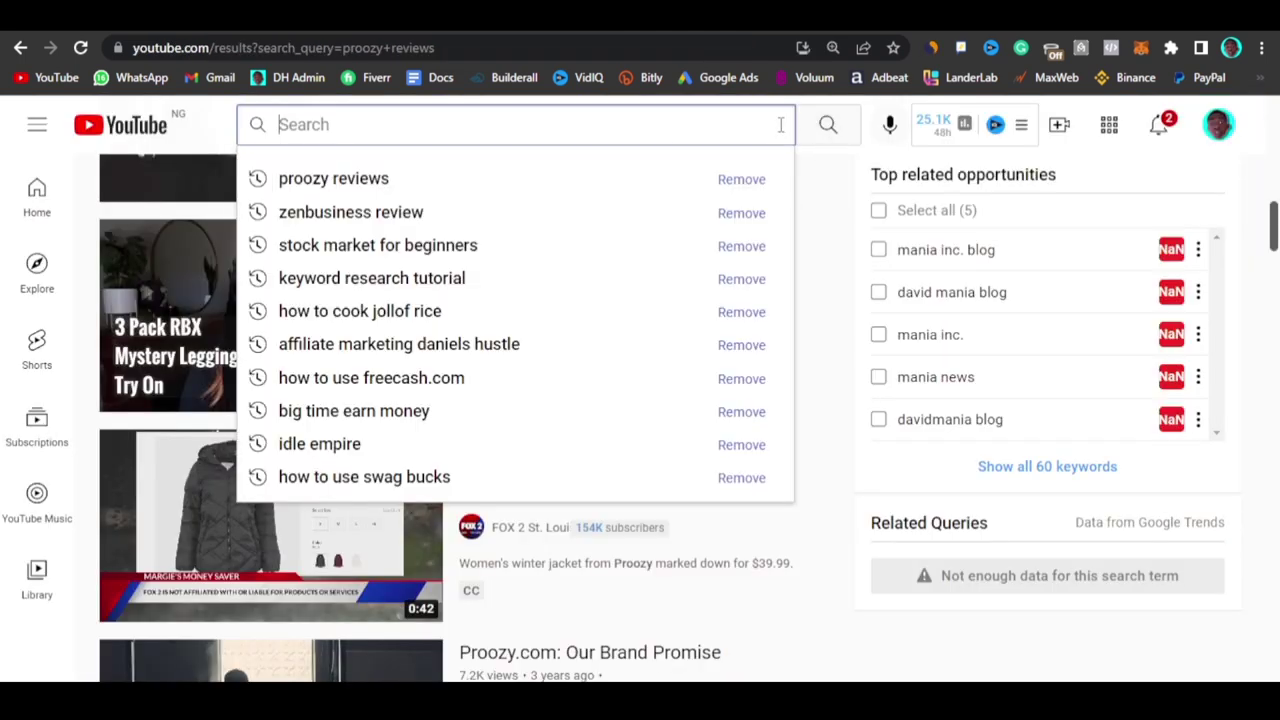
{"action": "type", "text": "biblio"}
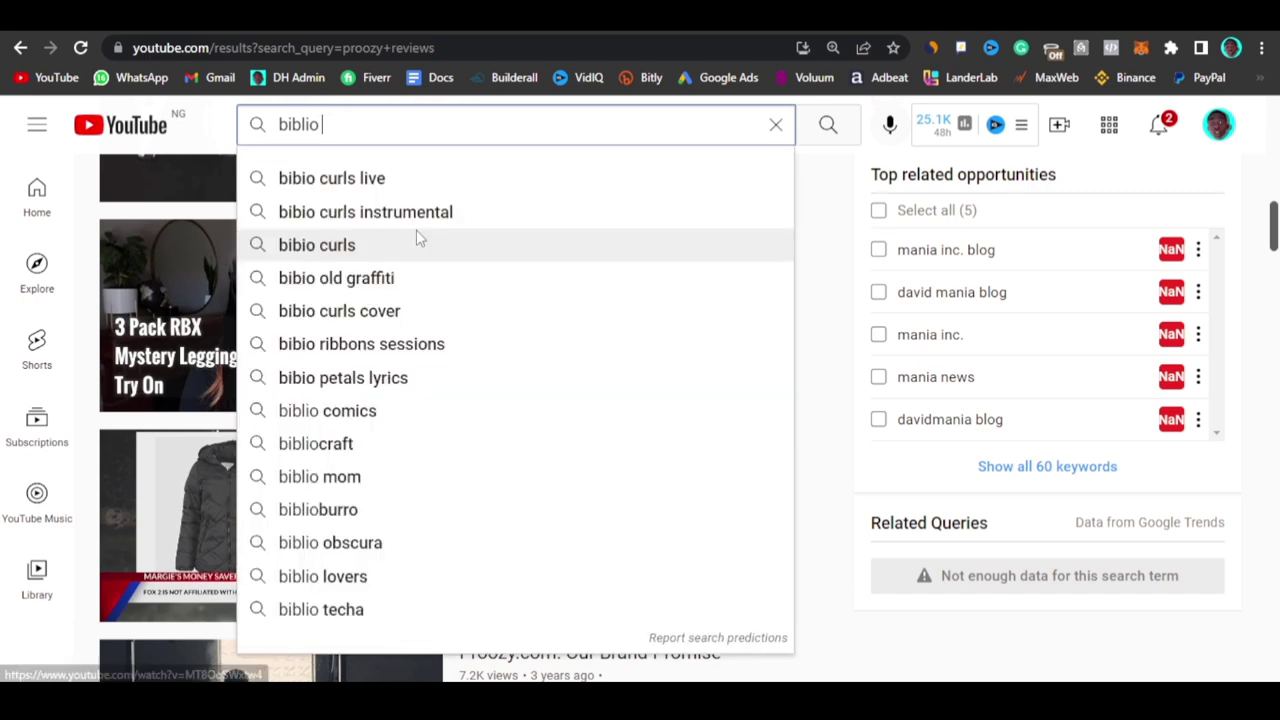
{"action": "type", "text": " r"}
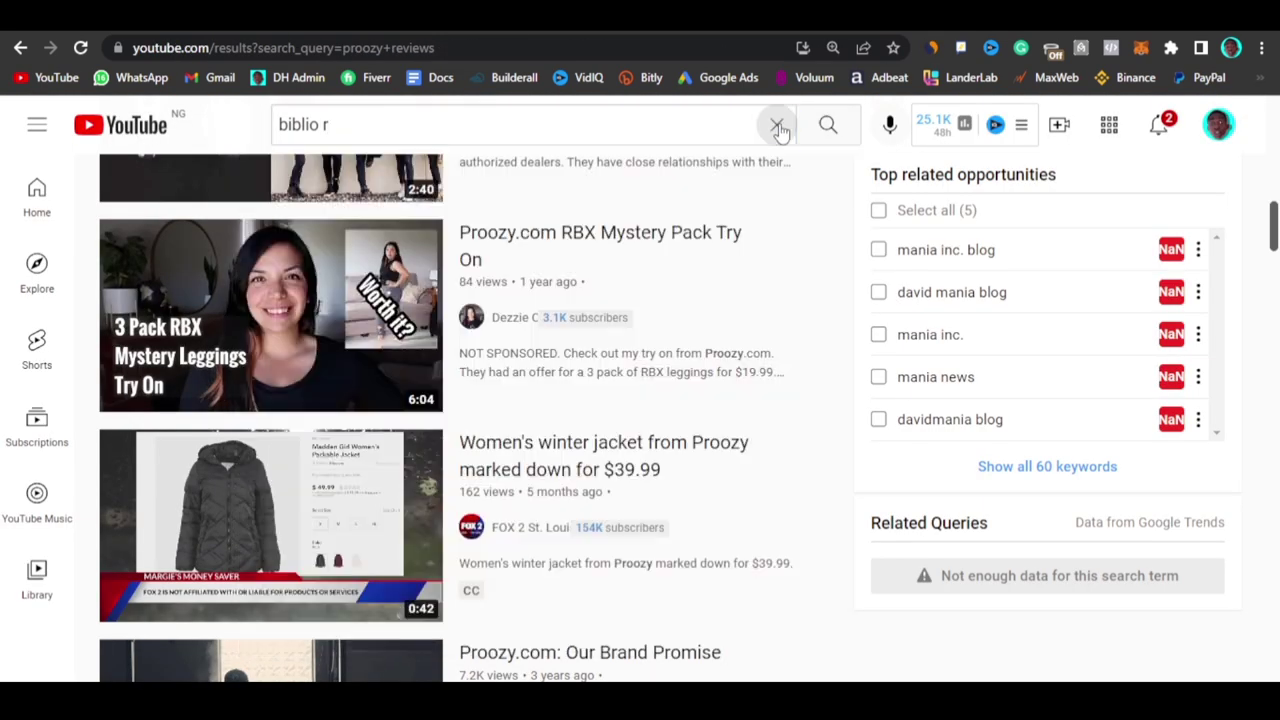
- Search YouTube for "put me in the story reviews" and examine the videos' views and the vidIQ scores
{"action": "left_click", "coordinate": [775, 125]}
{"action": "type", "text": "put me "}
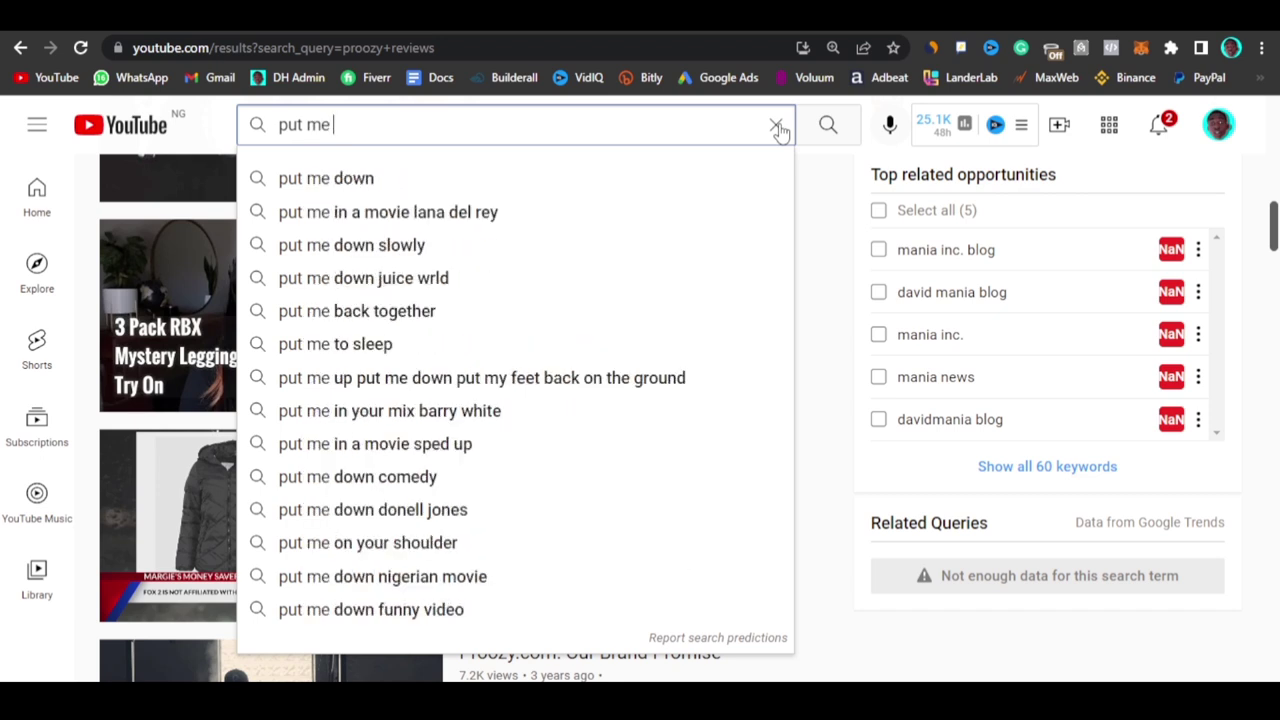
{"action": "type", "text": "in the sto"}
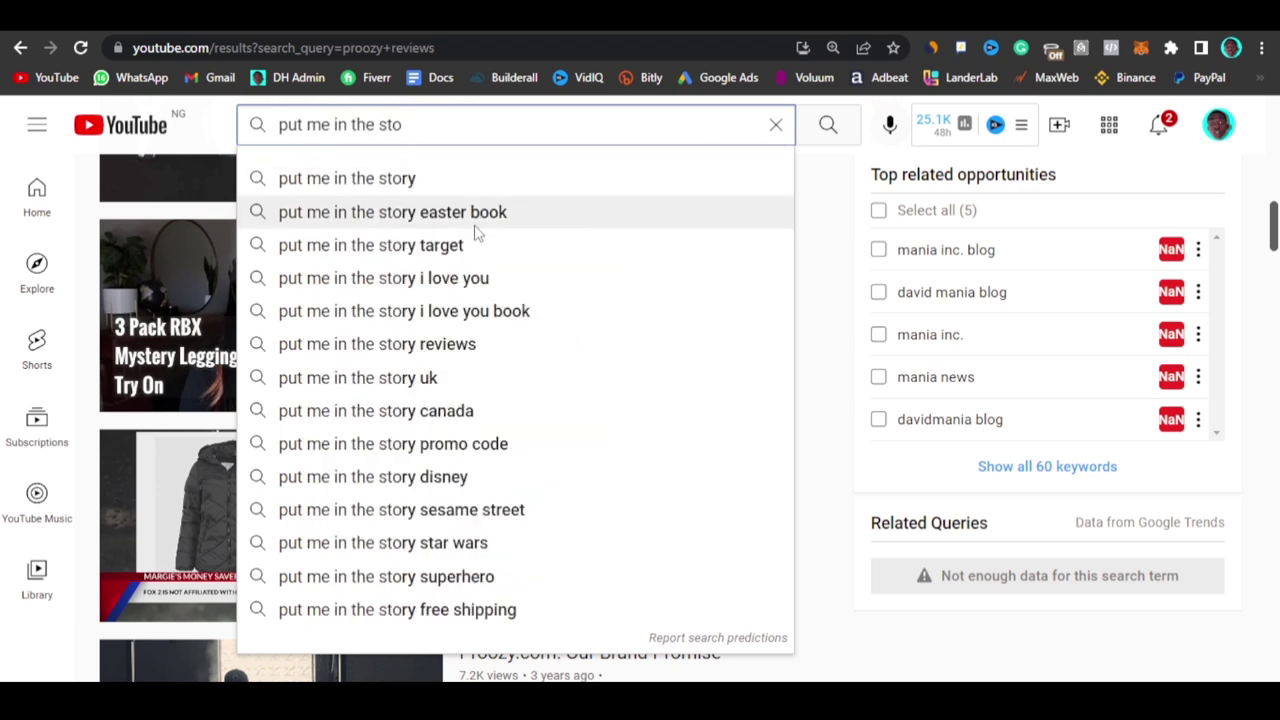
{"action": "left_click", "coordinate": [410, 350]}
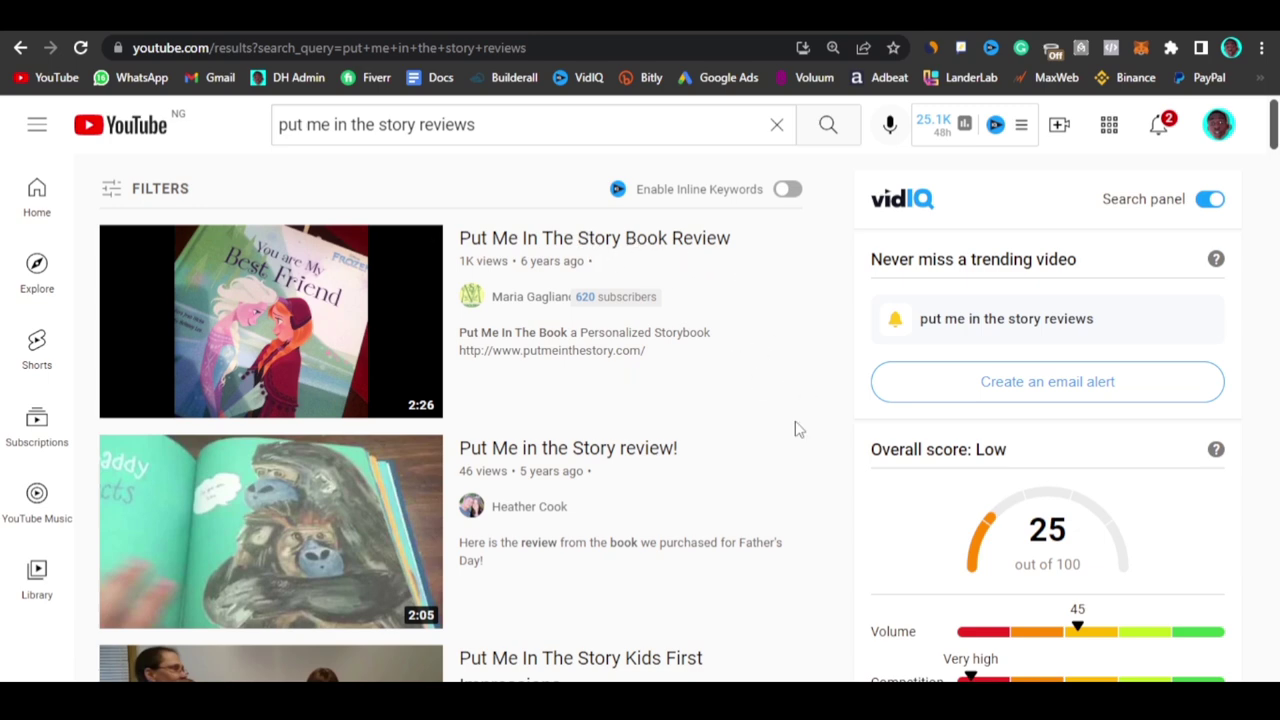
{"action": "scroll", "coordinate": [797, 430], "scroll_direction": "down", "scroll_amount": 3}
{"action": "scroll", "coordinate": [797, 430], "scroll_direction": "up", "scroll_amount": 1}
{"action": "scroll", "coordinate": [797, 430], "scroll_direction": "up", "scroll_amount": 2}
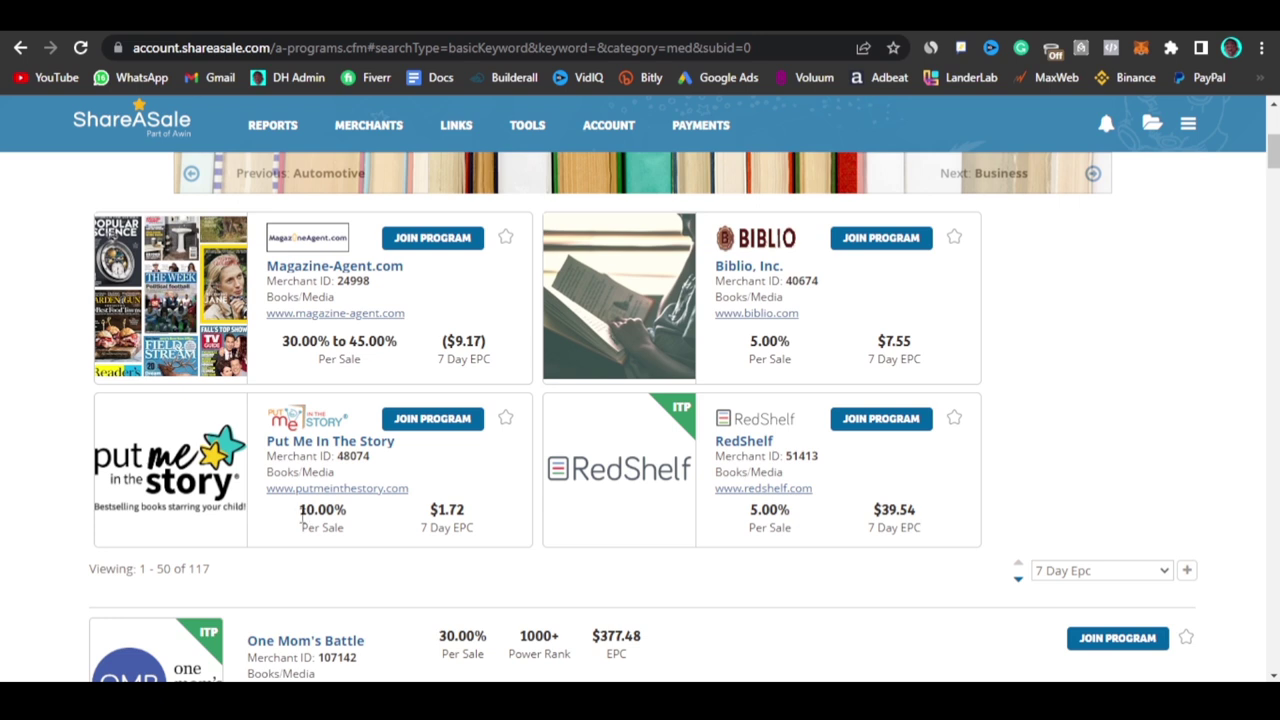
- Check Put Me In The Story's commission per sale on ShareASale and compare it with the other Books/Media merchants
{"action": "left_click_drag", "start_coordinate": [300, 511], "coordinate": [348, 518]}
{"action": "left_click", "coordinate": [350, 520]}
{"action": "scroll", "coordinate": [734, 557], "scroll_direction": "down", "scroll_amount": 3}
{"action": "scroll", "coordinate": [736, 560], "scroll_direction": "down", "scroll_amount": 1}
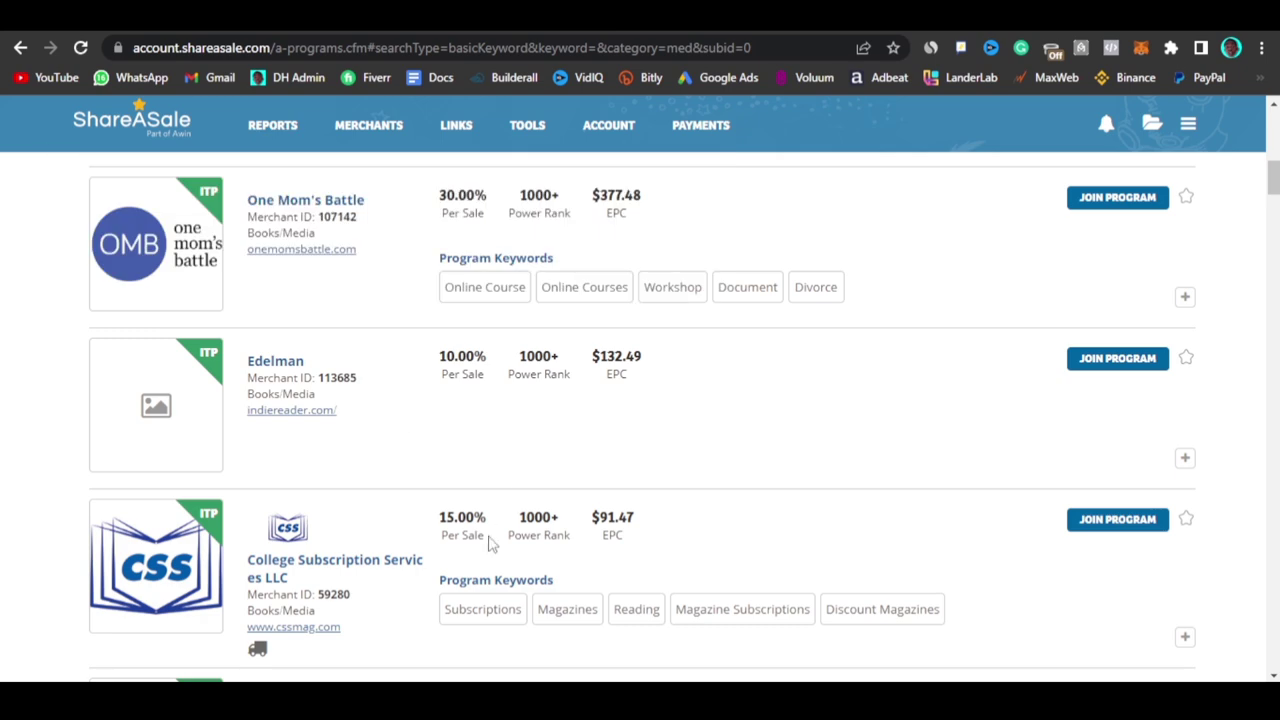
- Return to the outline document and mark the heading "2 - How To Pick The Right Type Of Products for Success" for viewing
{"action": "scroll", "coordinate": [694, 337], "scroll_direction": "up", "scroll_amount": 10}
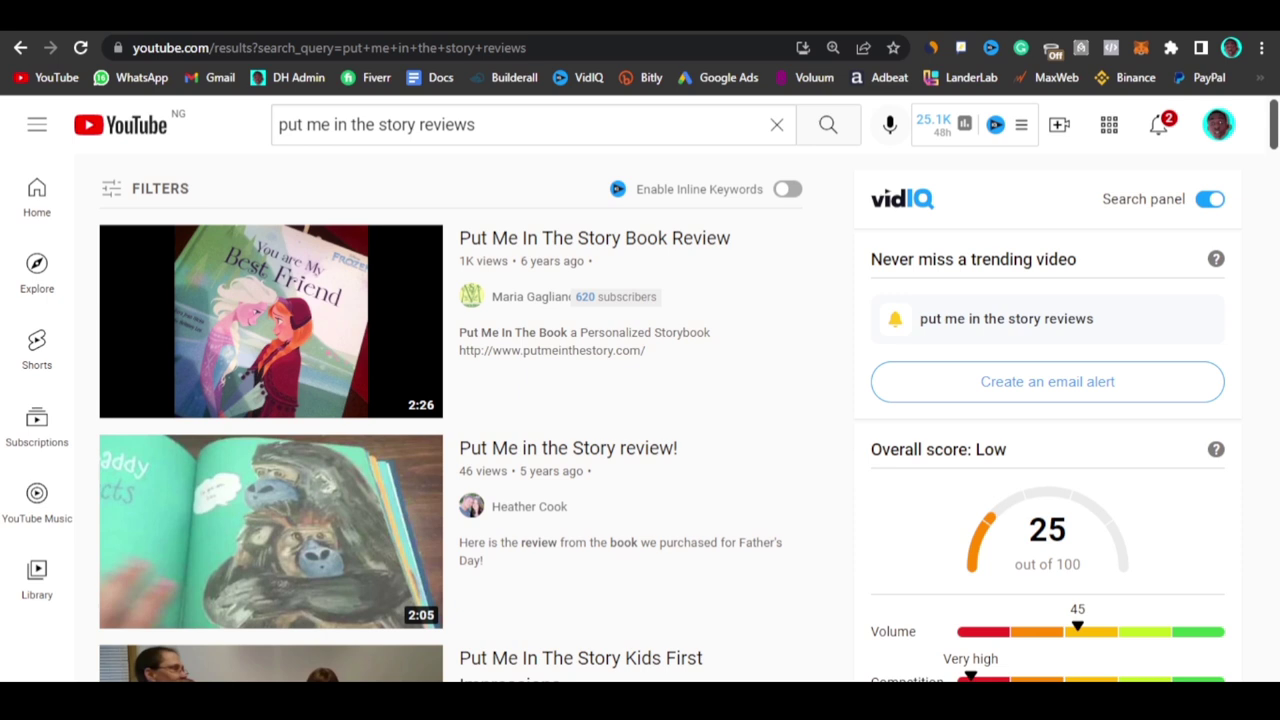
{"action": "key", "text": "ctrl+Tab"}
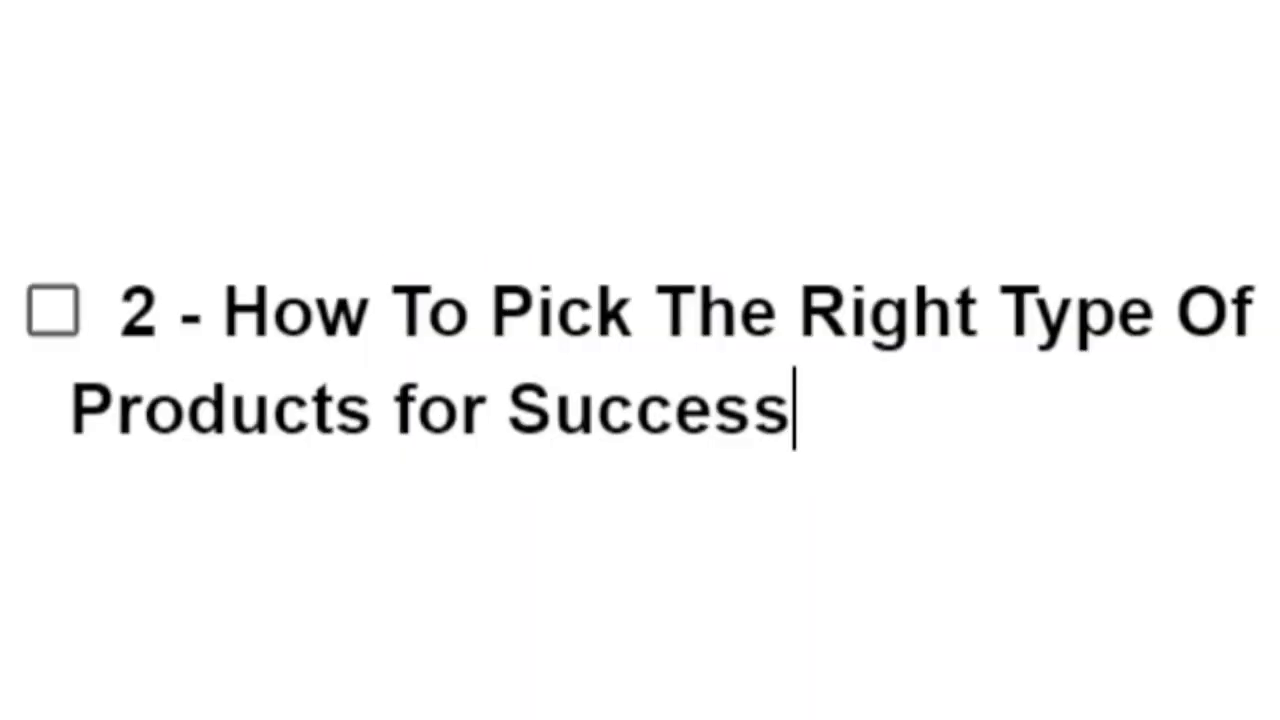
{"action": "left_click", "coordinate": [272, 316]}
{"action": "left_click_drag", "start_coordinate": [272, 316], "coordinate": [780, 388]}
{"action": "left_click", "coordinate": [780, 388]}
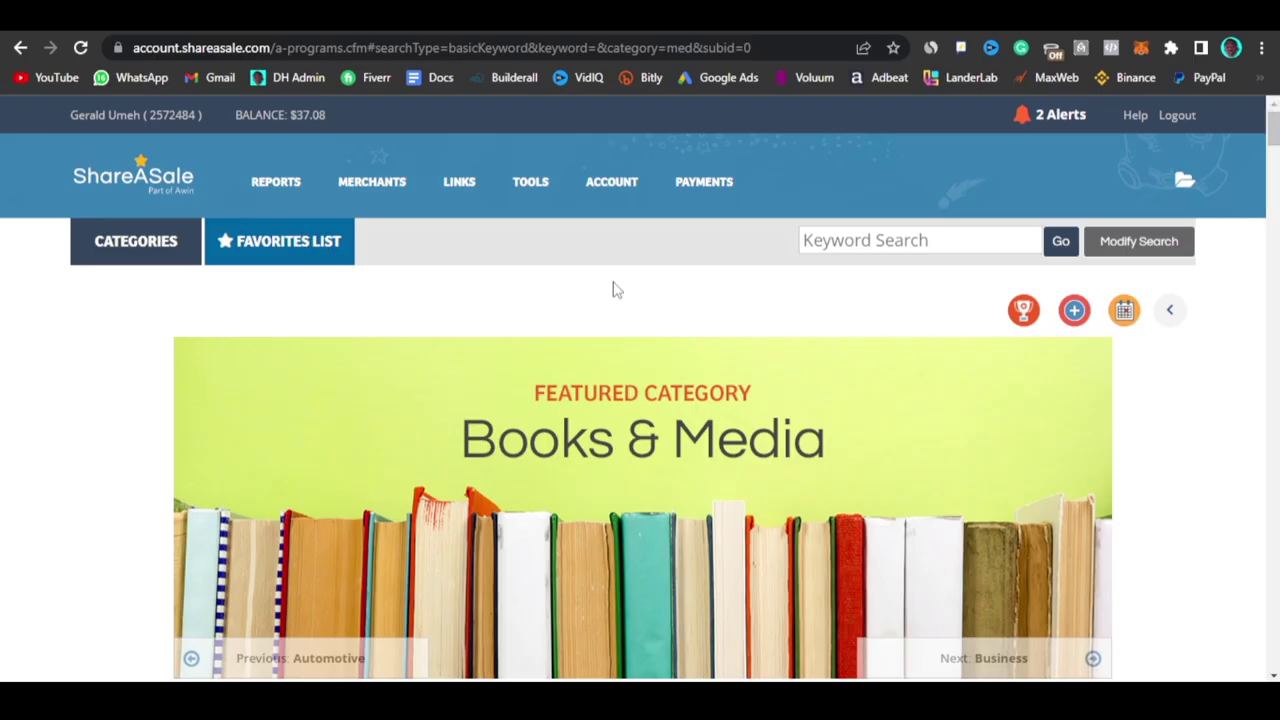
- Search the ShareASale merchants for "zen product" and look over the Trending Merchants
{"action": "left_click", "coordinate": [884, 249]}
{"action": "type", "text": "zen product"}
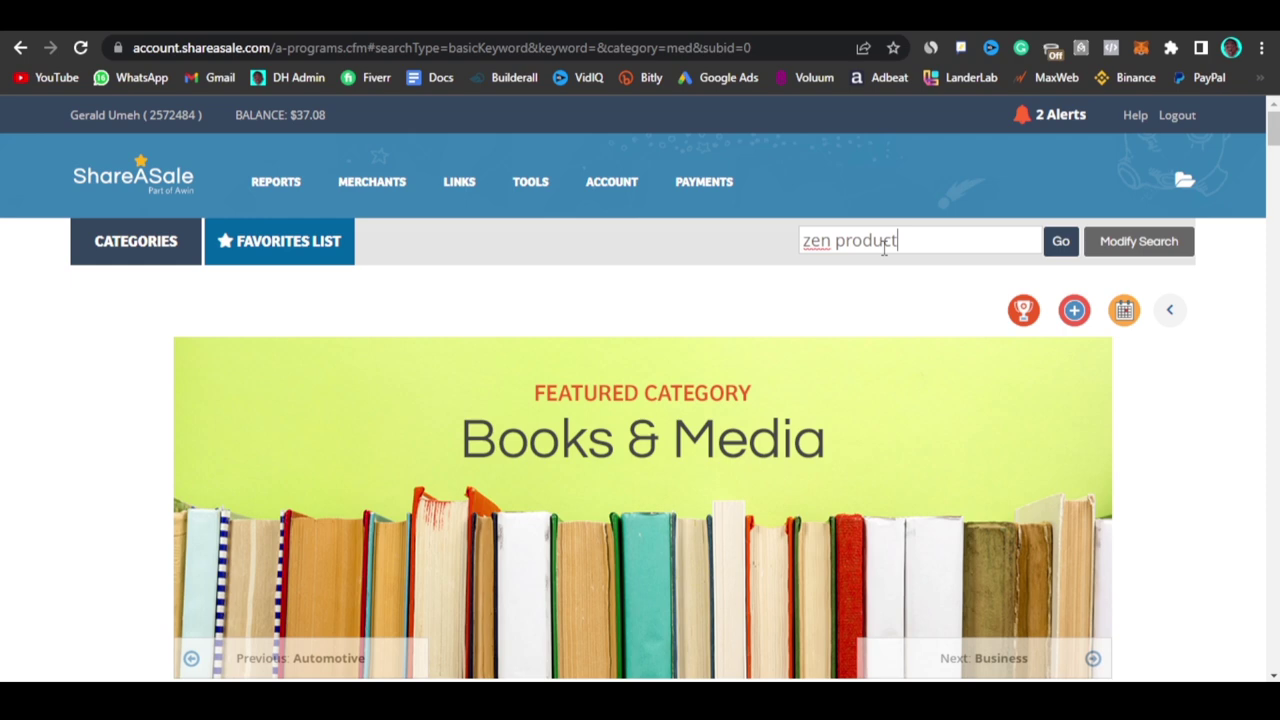
{"action": "key", "text": "Return"}
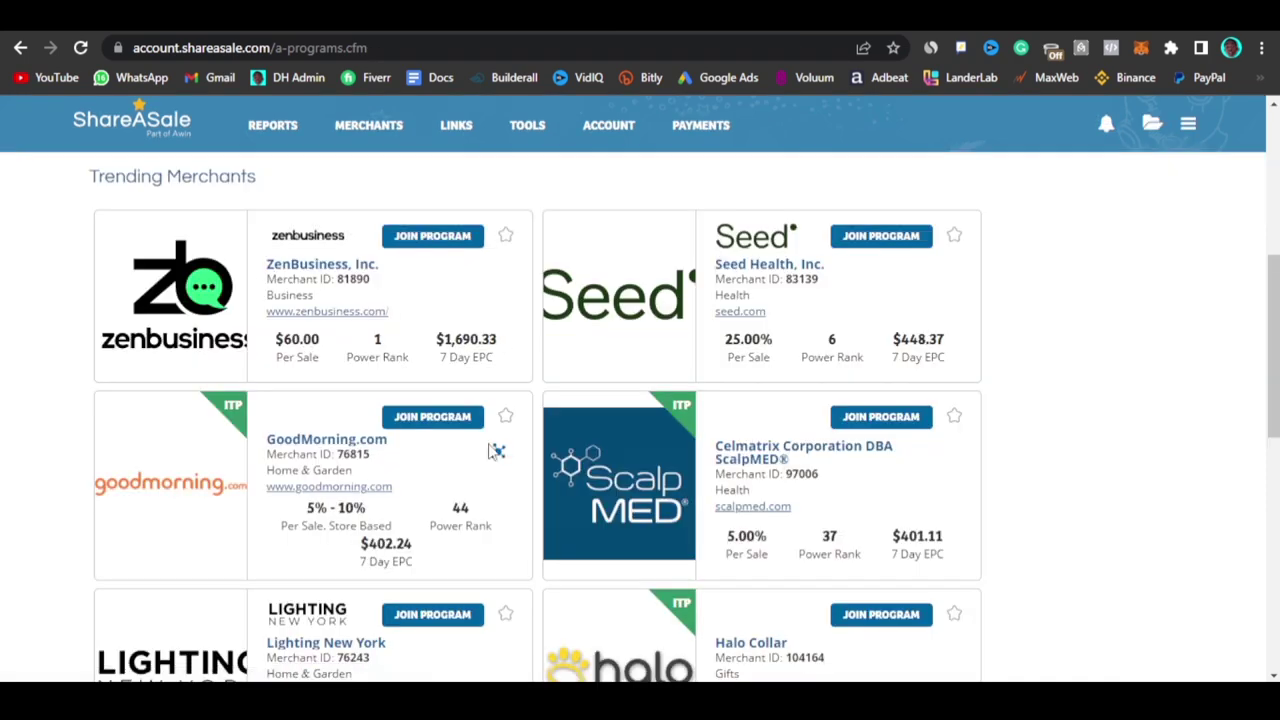
{"action": "scroll", "coordinate": [490, 452], "scroll_direction": "down", "scroll_amount": 7}
{"action": "scroll", "coordinate": [490, 452], "scroll_direction": "up", "scroll_amount": 10}
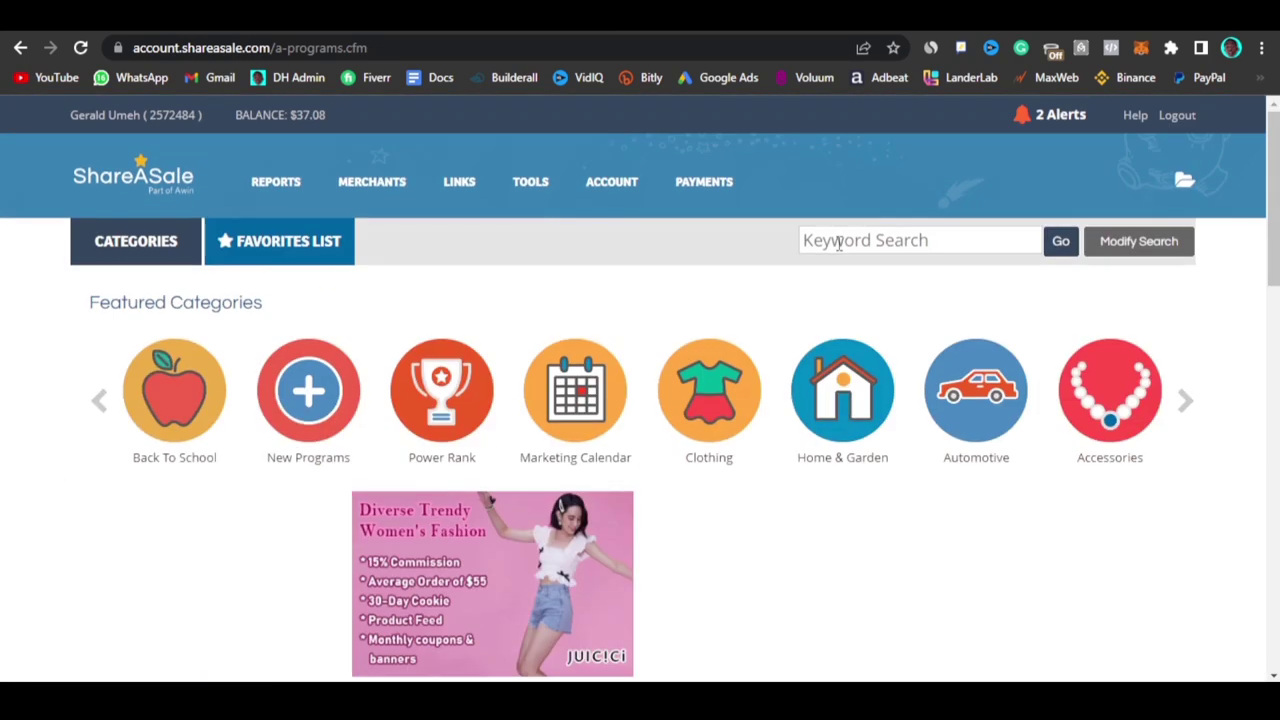
- Search the ShareASale merchants for "grammarly trial"
{"action": "left_click", "coordinate": [894, 247]}
{"action": "type", "text": "g"}
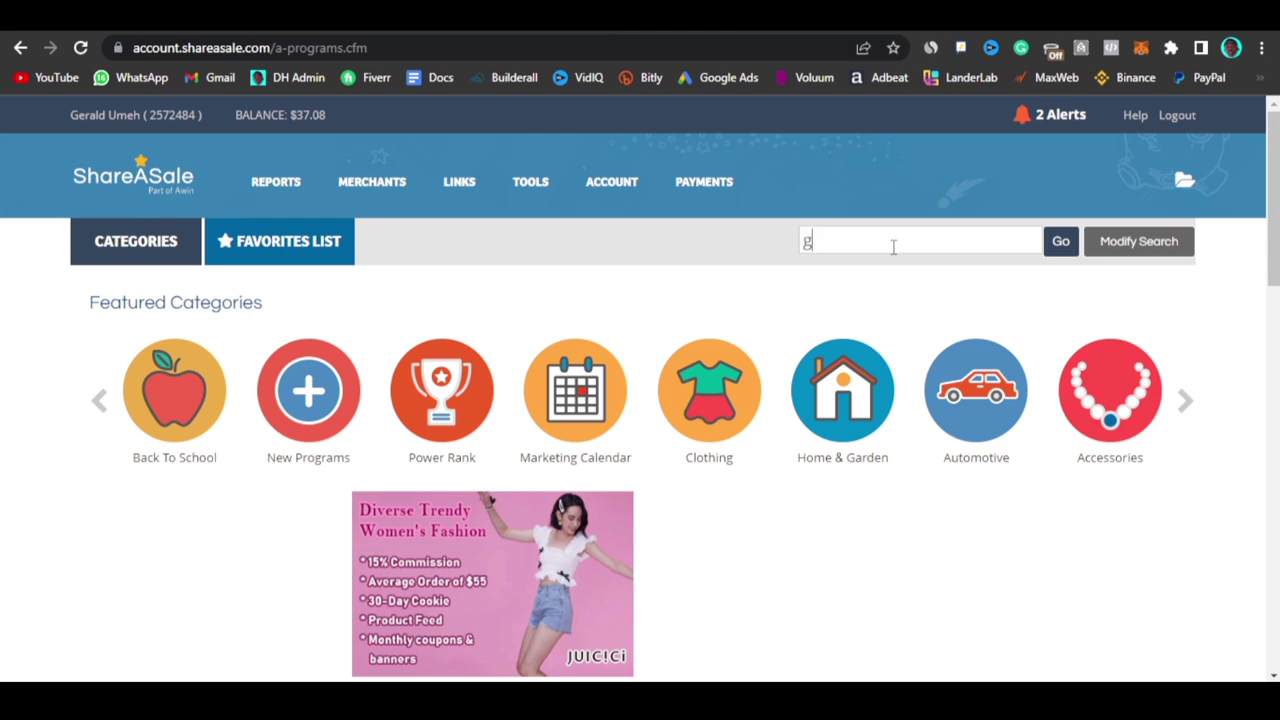
{"action": "type", "text": "rammarly"}
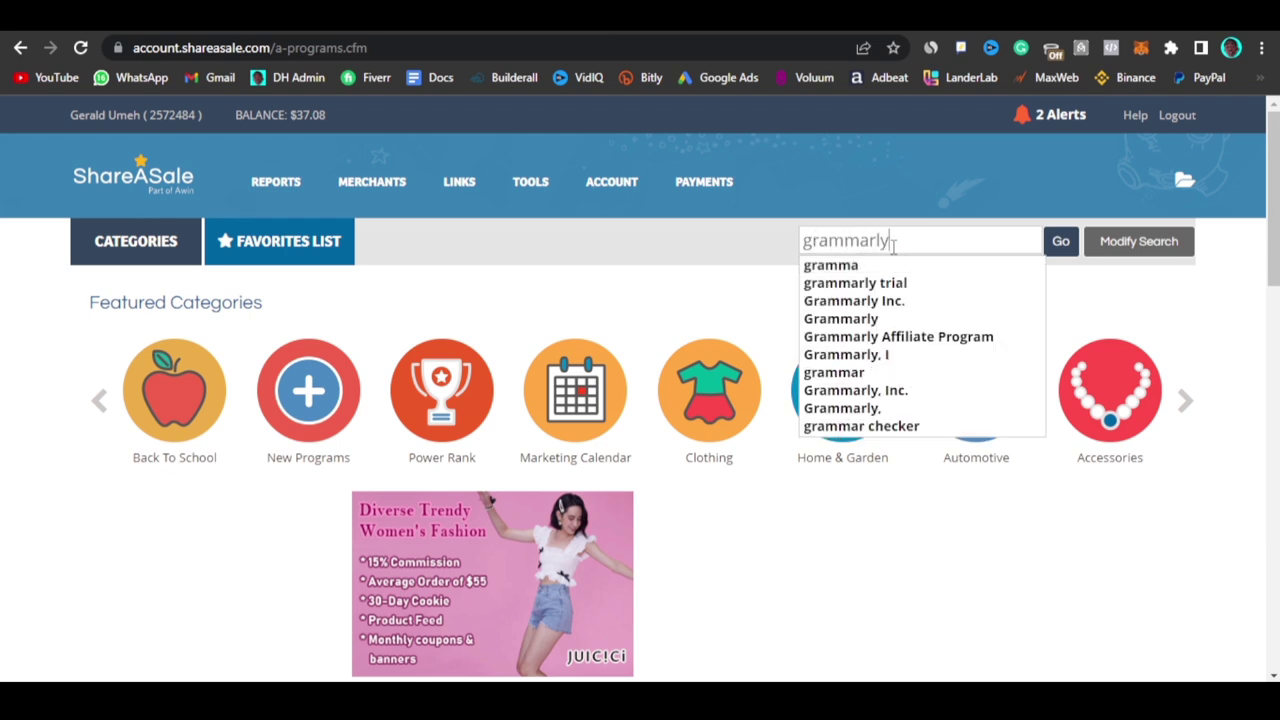
{"action": "key", "text": "Return"}
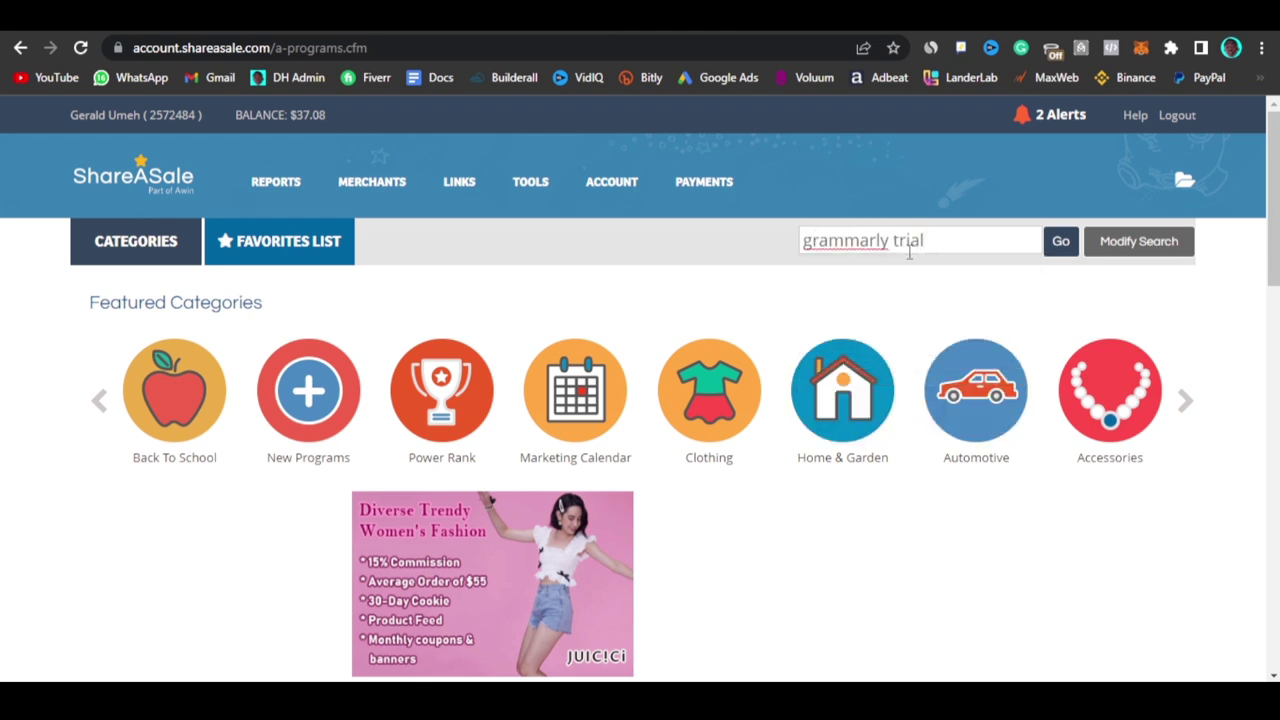
{"action": "scroll", "coordinate": [700, 388], "scroll_direction": "down", "scroll_amount": 5}
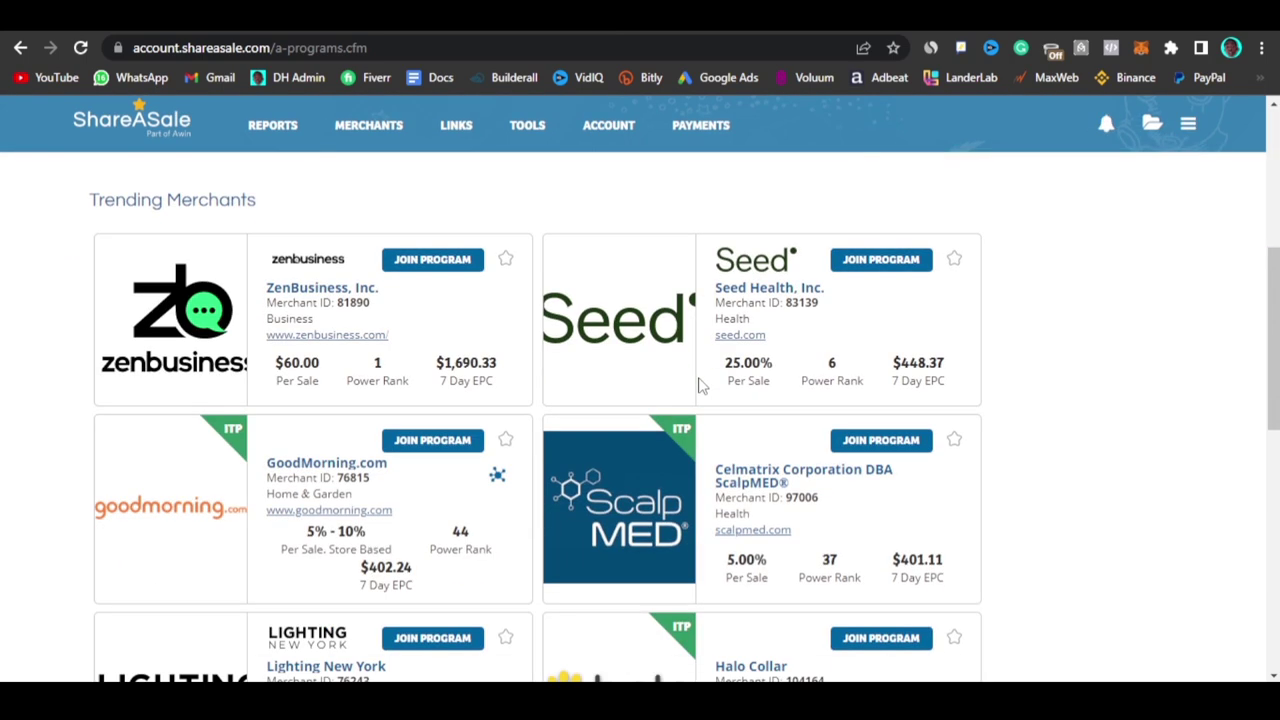
{"action": "scroll", "coordinate": [903, 306], "scroll_direction": "up", "scroll_amount": 5}
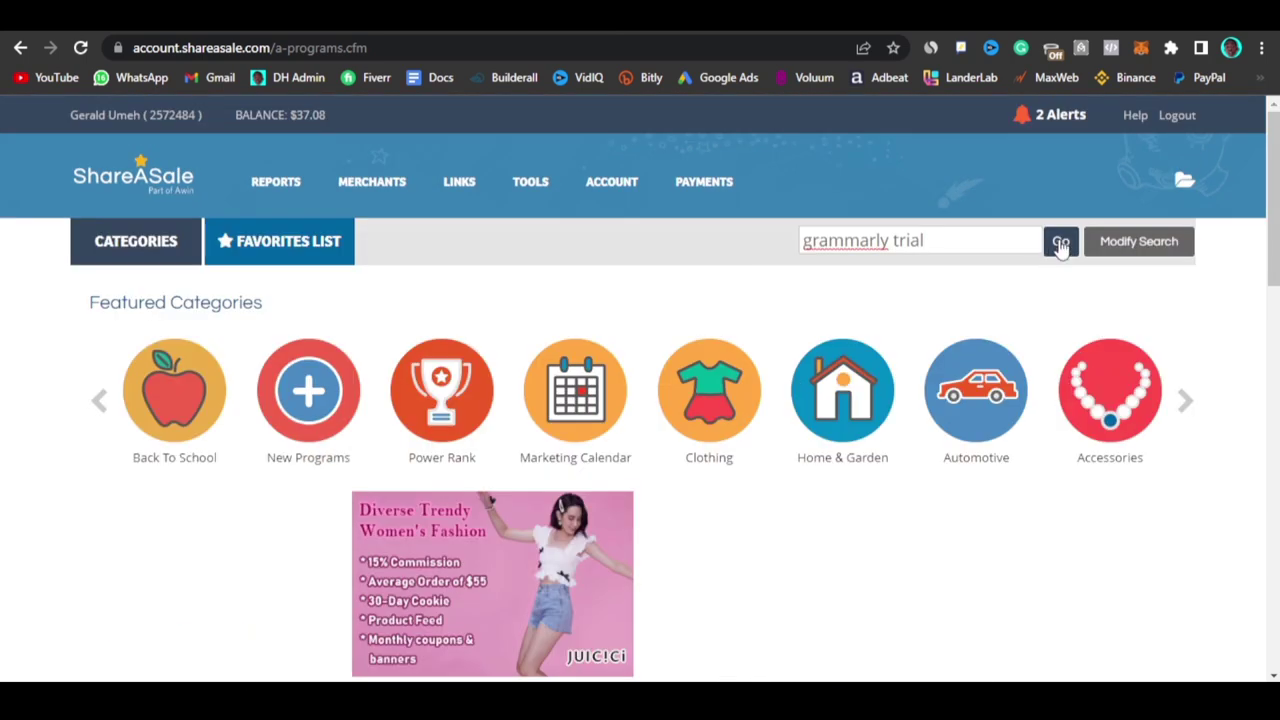
{"action": "left_click", "coordinate": [1062, 242]}
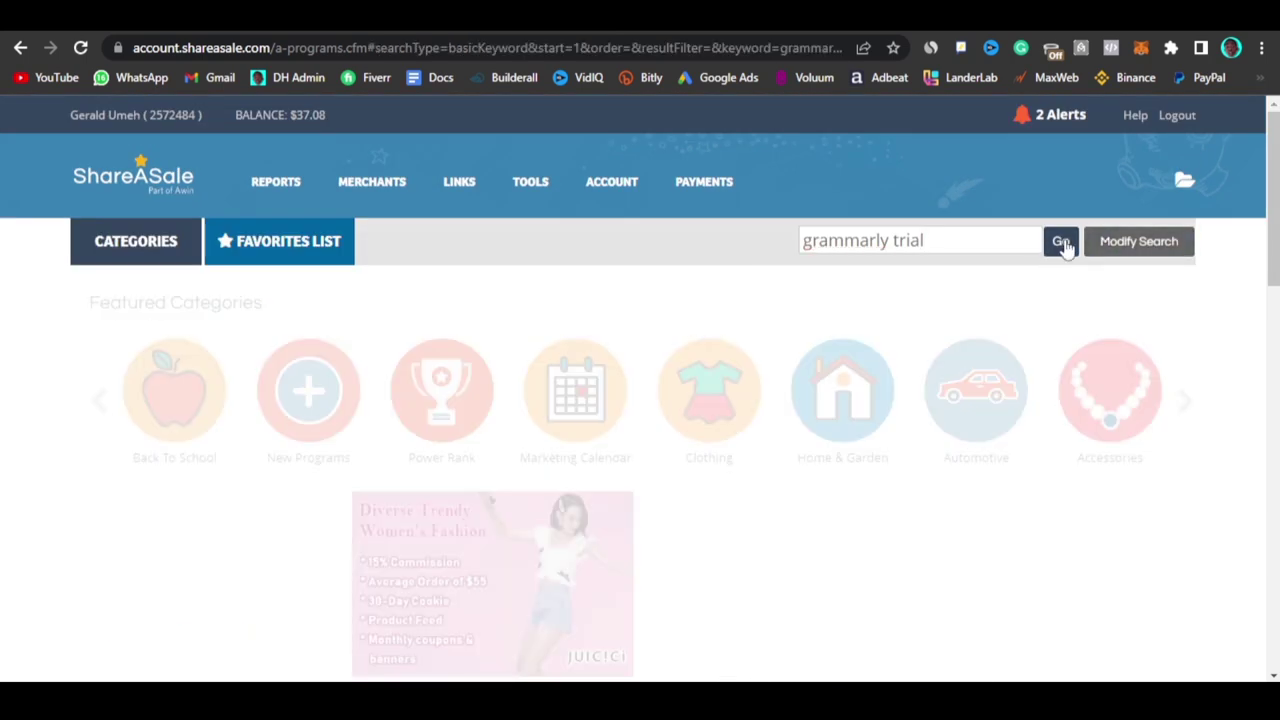
- Check Grammarly's commission per lead and open the application form for its affiliate program
{"action": "scroll", "coordinate": [669, 417], "scroll_direction": "down", "scroll_amount": 1}
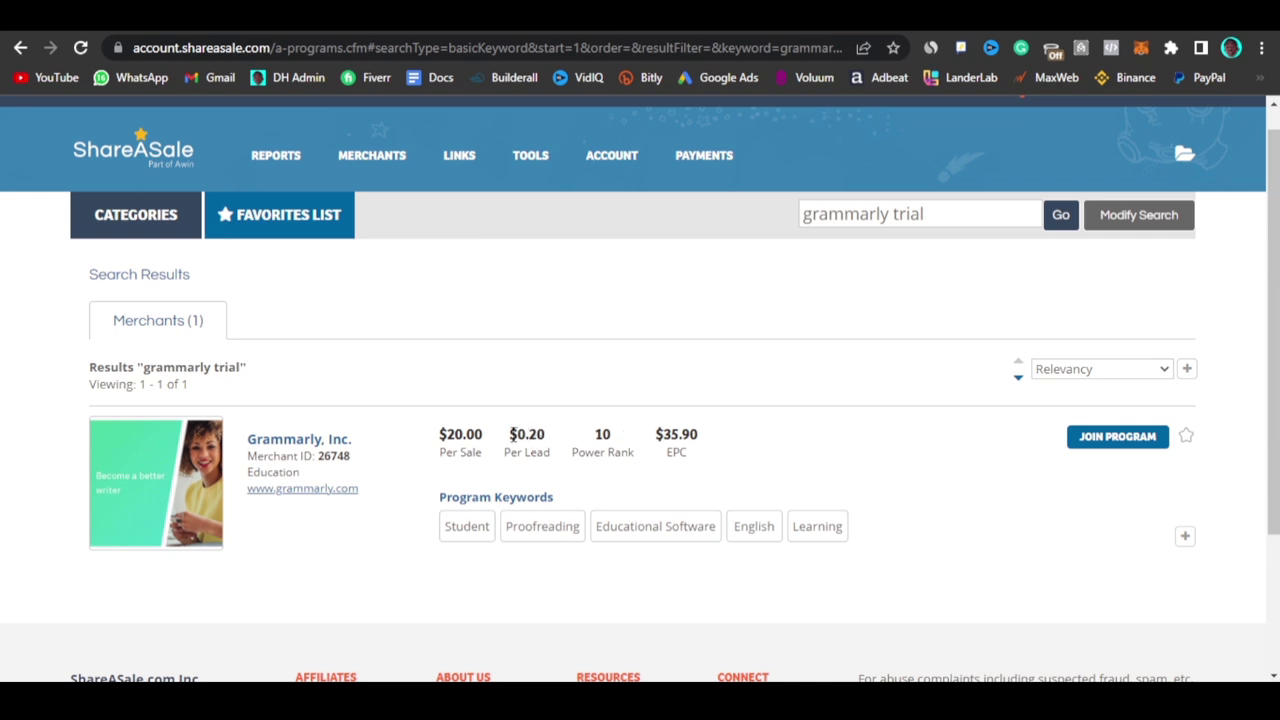
{"action": "left_click_drag", "start_coordinate": [510, 434], "coordinate": [546, 440]}
{"action": "left_click", "coordinate": [549, 447]}
{"action": "left_click", "coordinate": [1104, 444]}
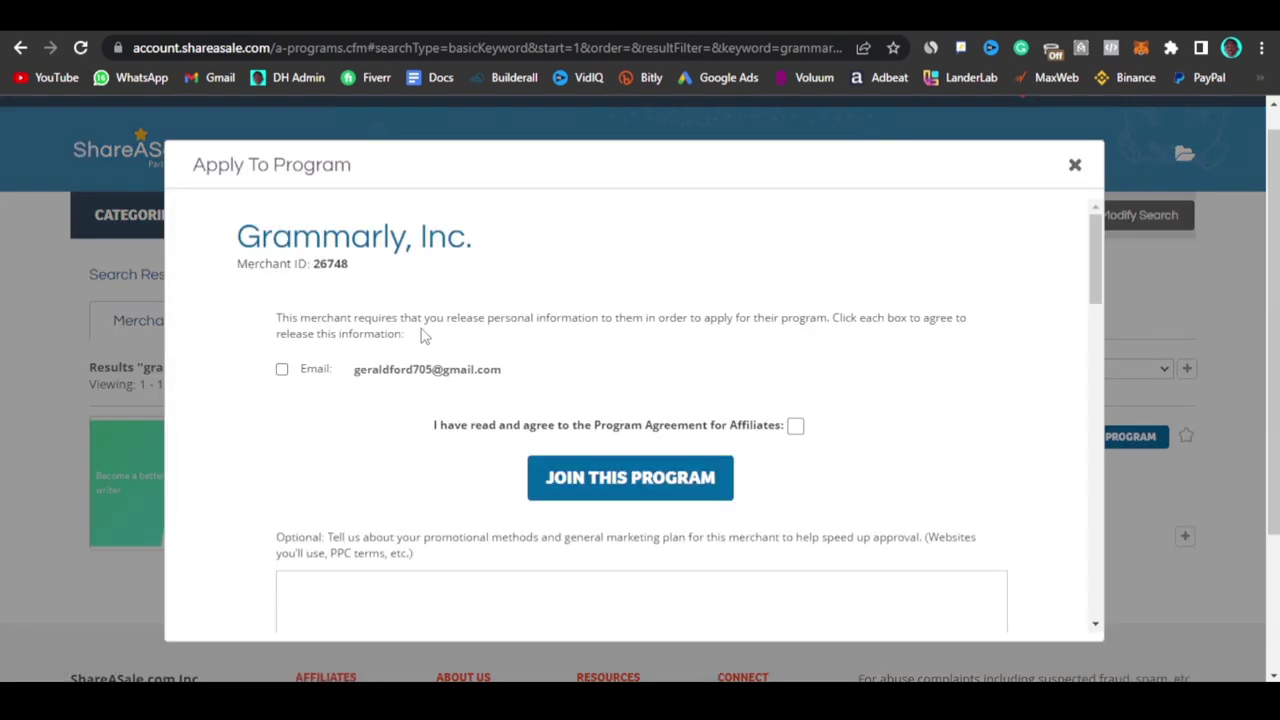
- Agree to release the e-mail address to Grammarly and accept the Program Agreement for Affiliates
{"action": "left_click", "coordinate": [282, 370]}
{"action": "scroll", "coordinate": [790, 400], "scroll_direction": "down", "scroll_amount": 1}
{"action": "left_click", "coordinate": [795, 304]}
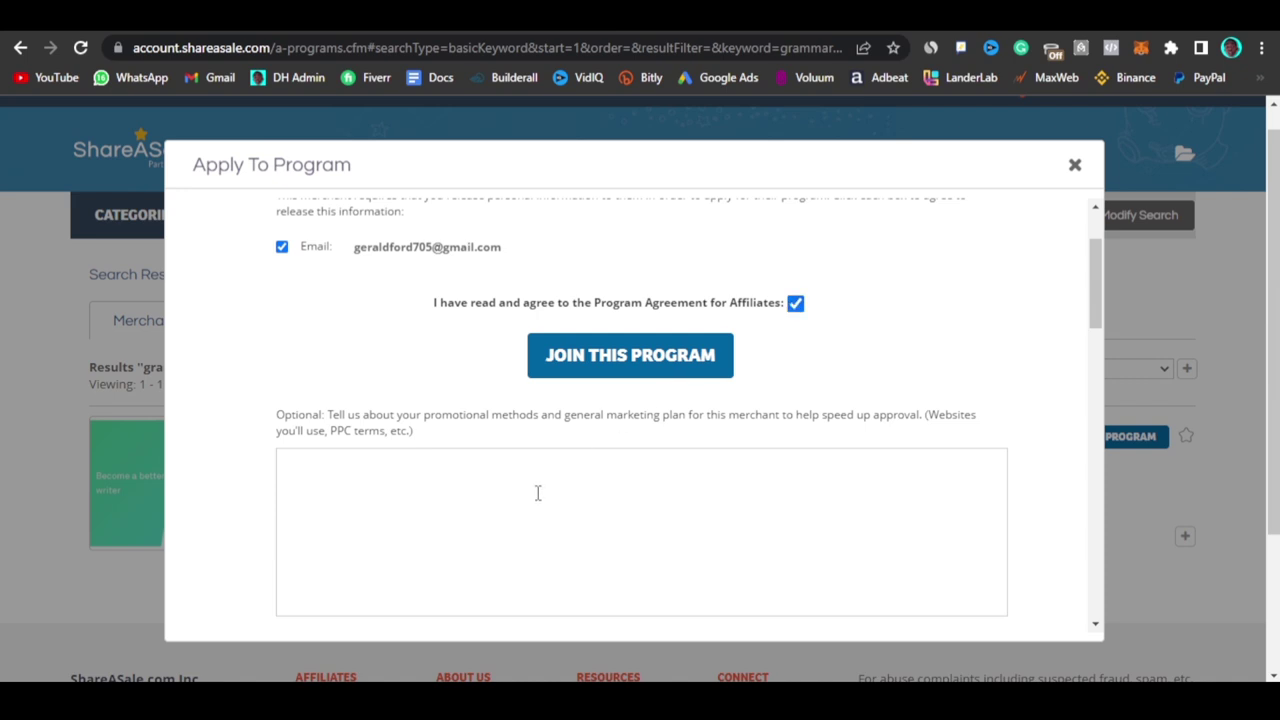
- Enter the promotional plan "I have expeprience with creating seo optimized content and I can target writers and companies that need this for their brand."
{"action": "type", "text": "have expeprience"}
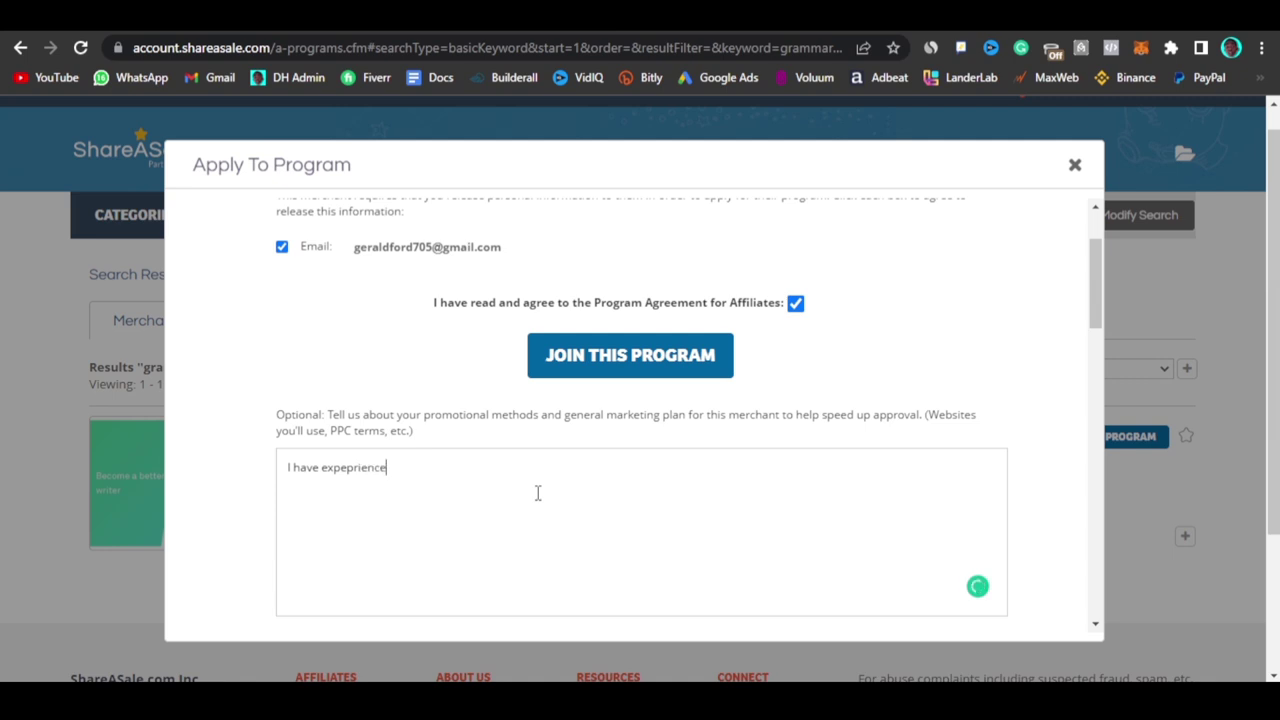
{"action": "type", "text": " with cre"}
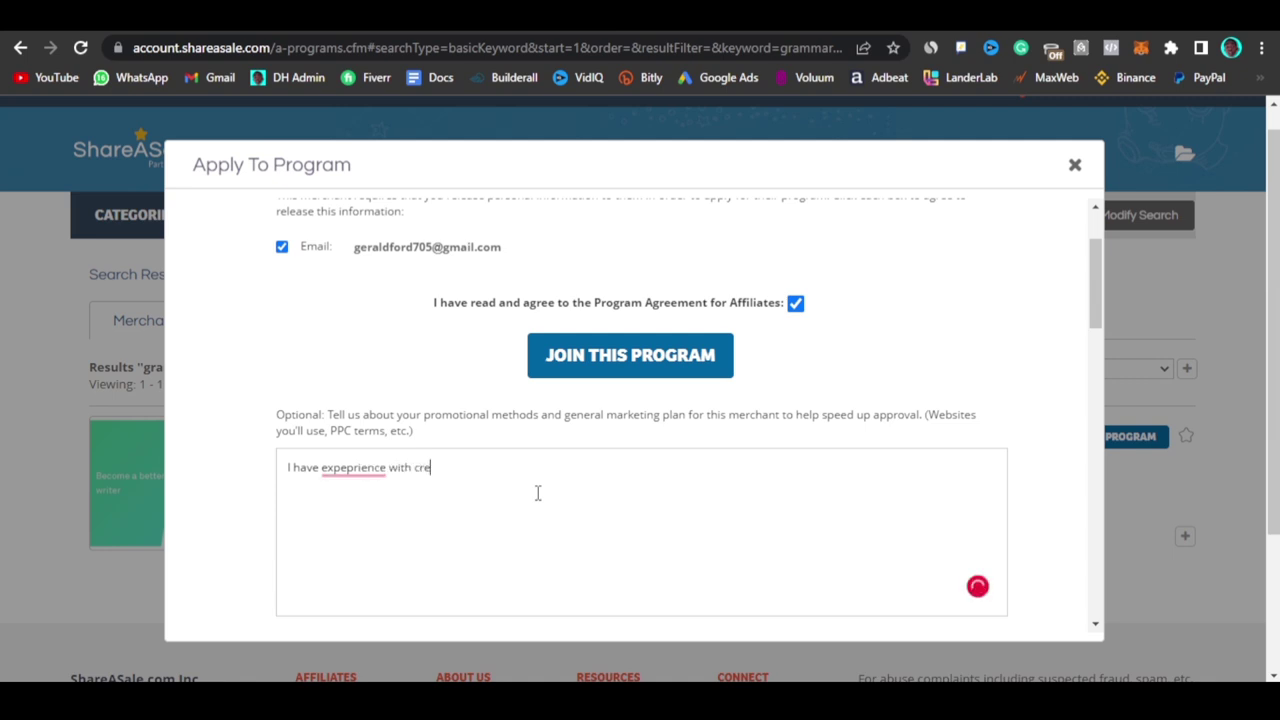
{"action": "type", "text": "ating seo optimized "}
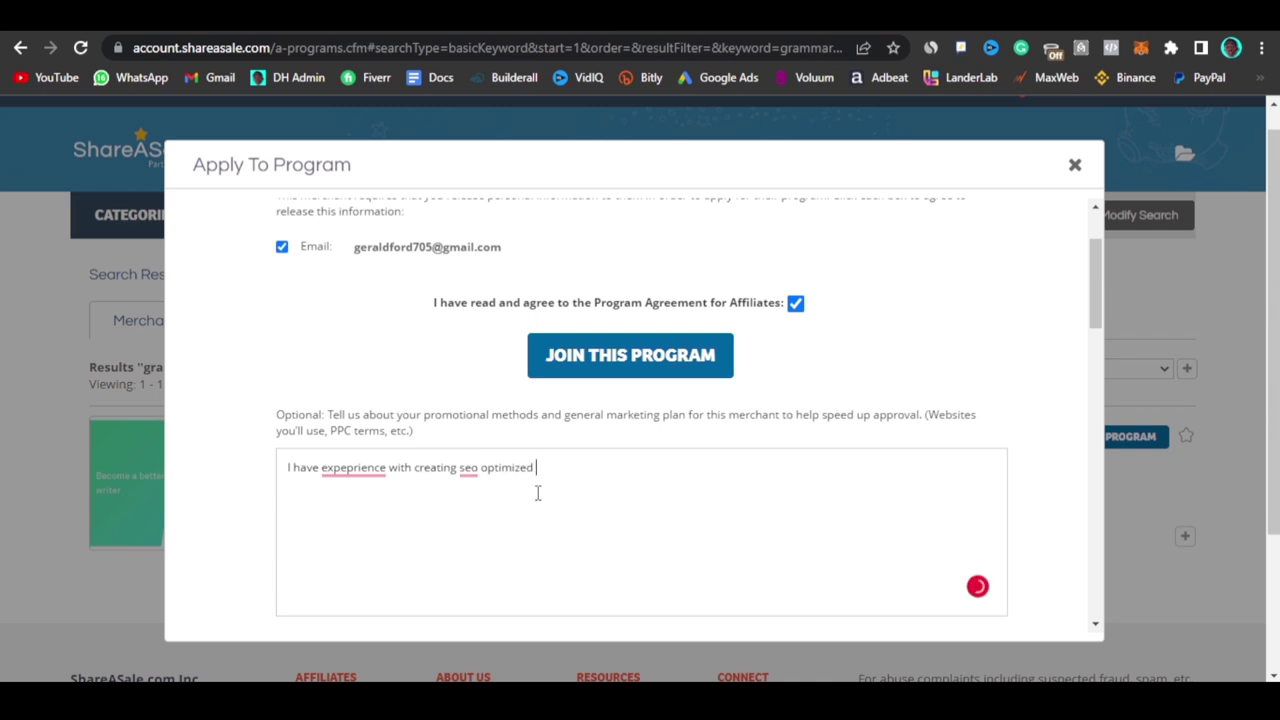
{"action": "type", "text": "content and I can target w"}
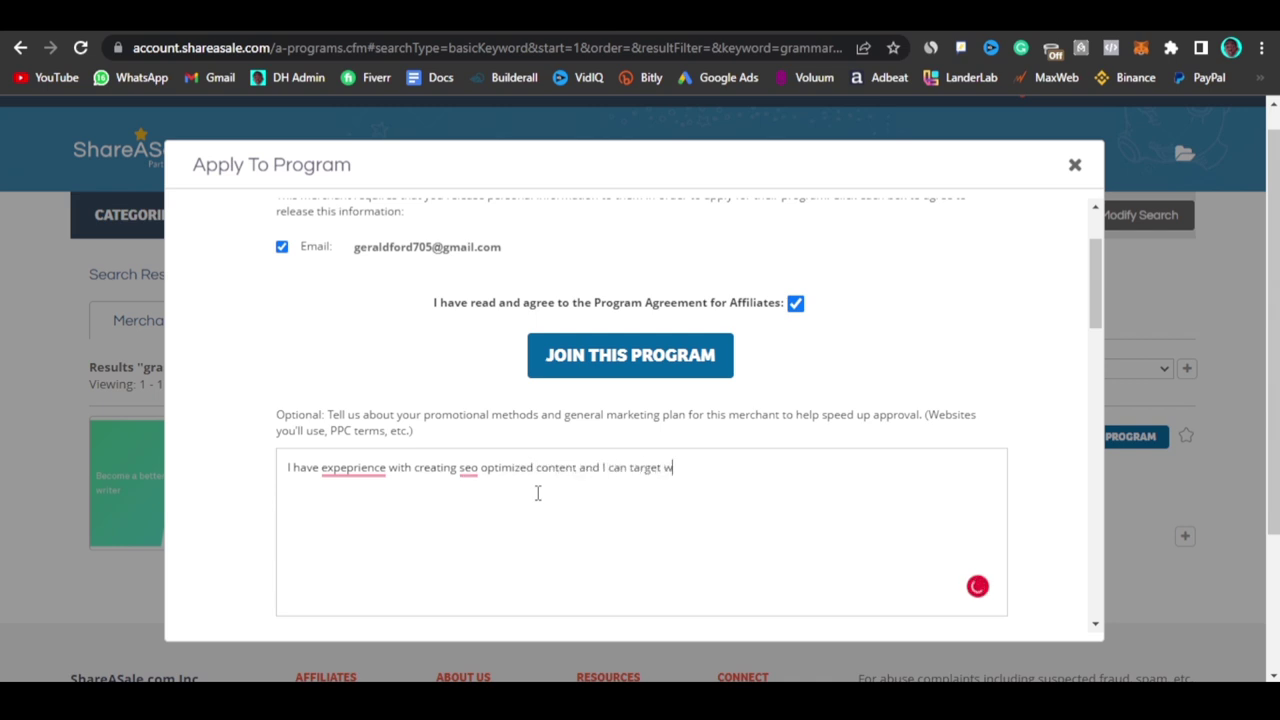
{"action": "type", "text": "riters th"}
{"action": "type", "text": "and companies"}
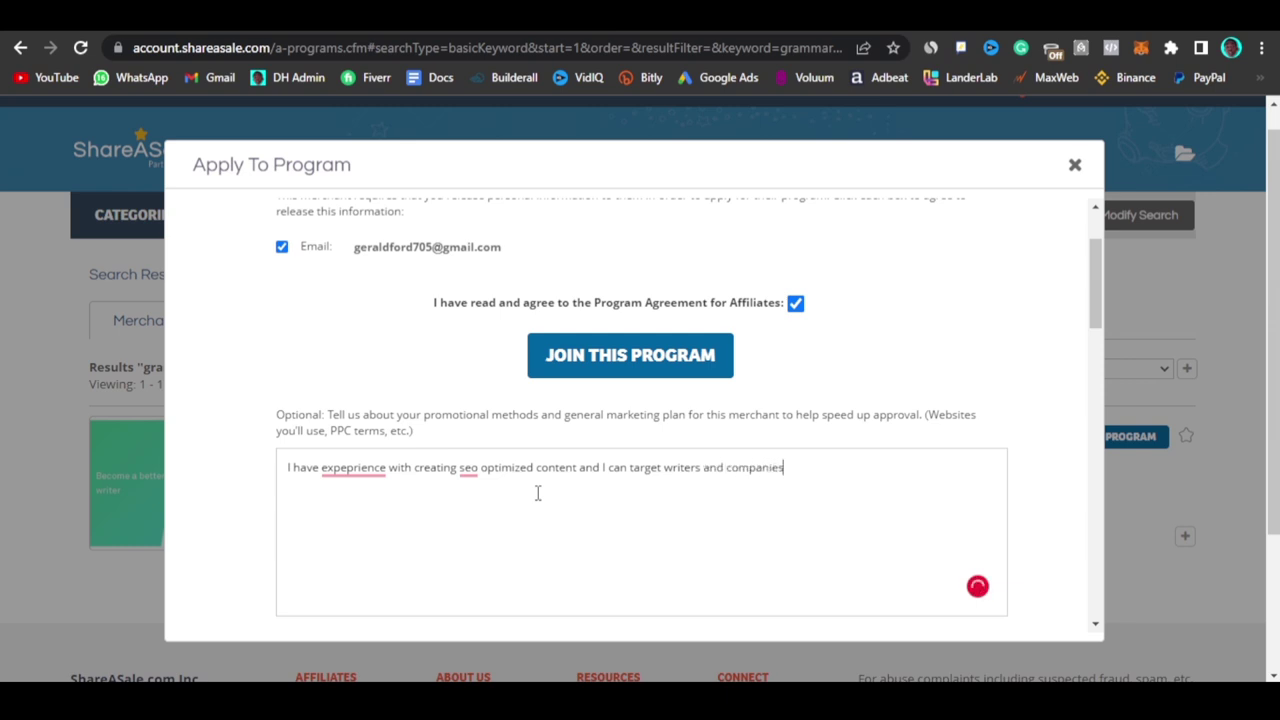
{"action": "type", "text": " that need this for their "}
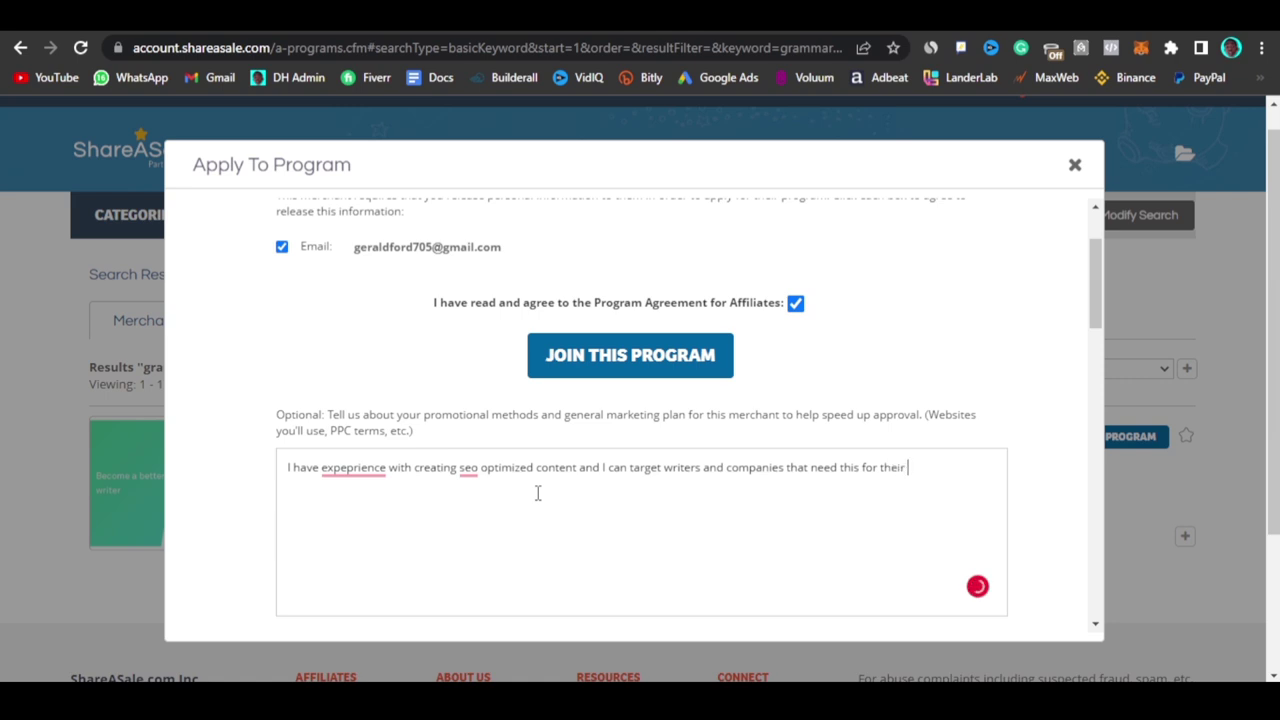
{"action": "type", "text": "brand."}
- Correct the promotional plan's spelling to "experience" and "SEO" using the Grammarly suggestions
{"action": "mouse_move", "coordinate": [350, 470]}
{"action": "left_click", "coordinate": [360, 500]}
{"action": "mouse_move", "coordinate": [455, 472]}
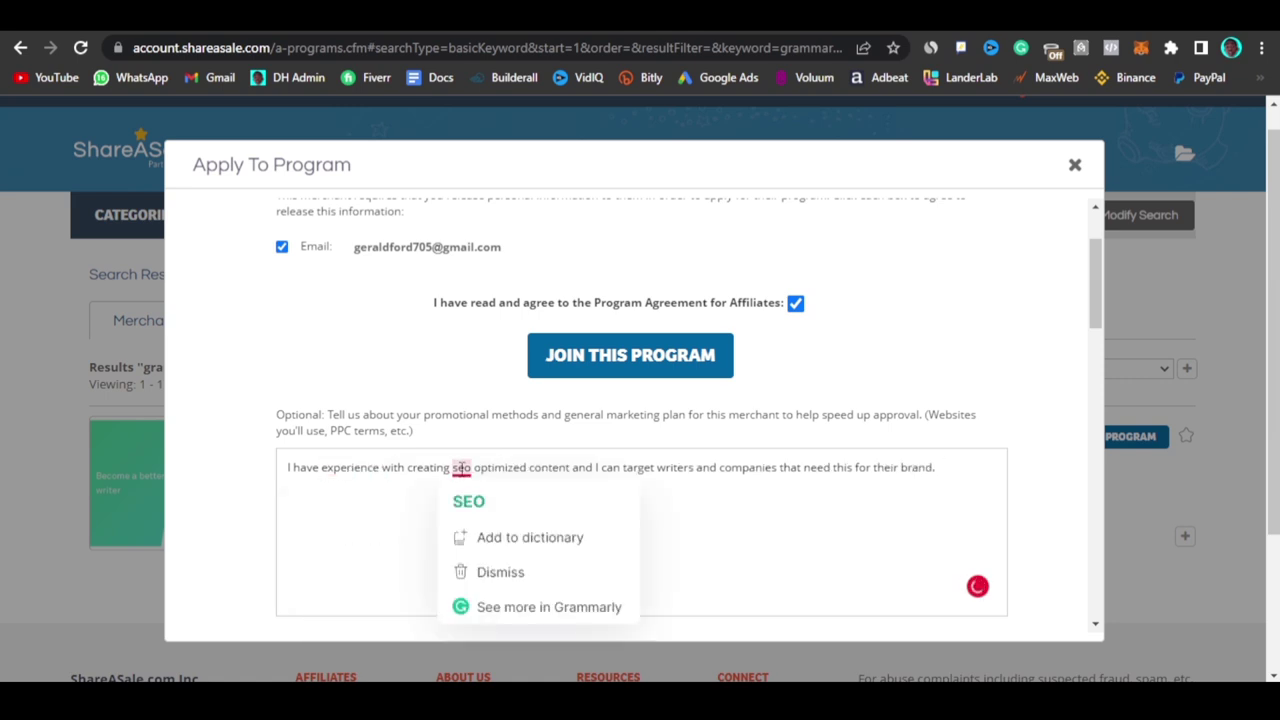
{"action": "left_click", "coordinate": [466, 502]}
- Examine the Current Agreement and the Keyword Policy for PPC Bidding in the Grammarly application
{"action": "scroll", "coordinate": [737, 500], "scroll_direction": "down", "scroll_amount": 2}
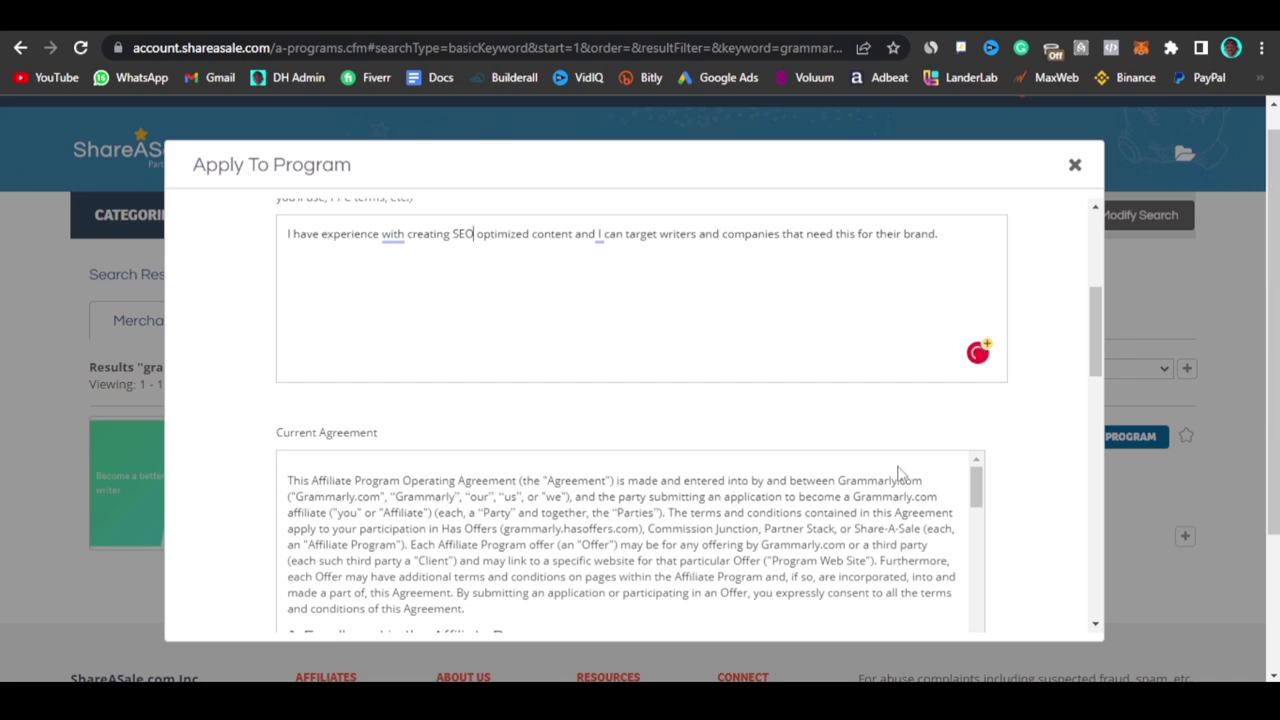
{"action": "scroll", "coordinate": [903, 472], "scroll_direction": "down", "scroll_amount": 10}
{"action": "scroll", "coordinate": [845, 527], "scroll_direction": "down", "scroll_amount": 10}
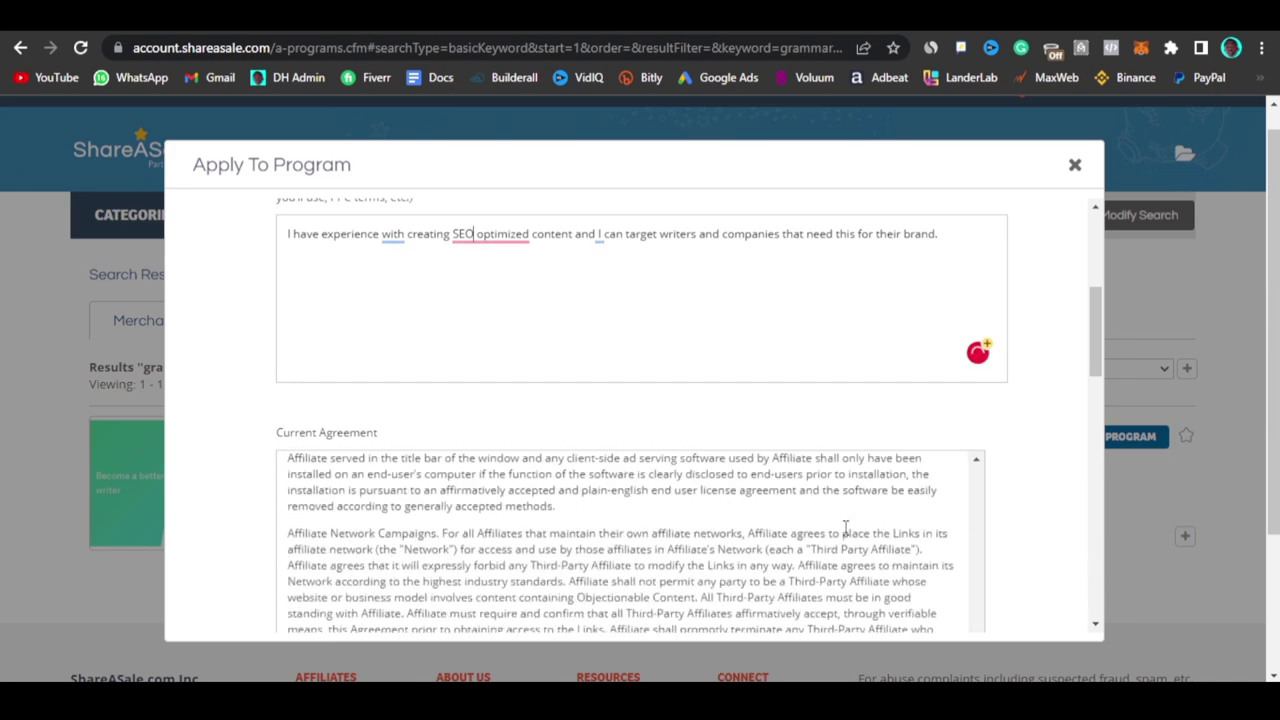
{"action": "scroll", "coordinate": [1018, 506], "scroll_direction": "down", "scroll_amount": 6}
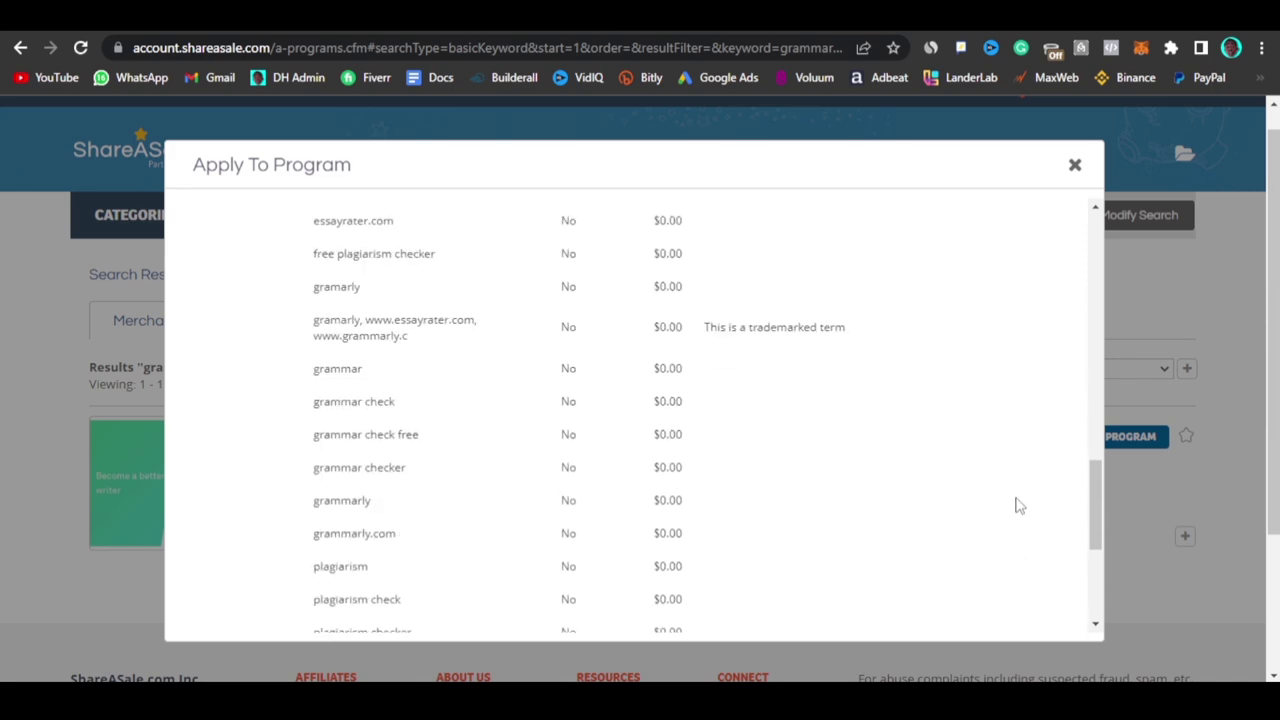
{"action": "scroll", "coordinate": [1017, 506], "scroll_direction": "up", "scroll_amount": 2}
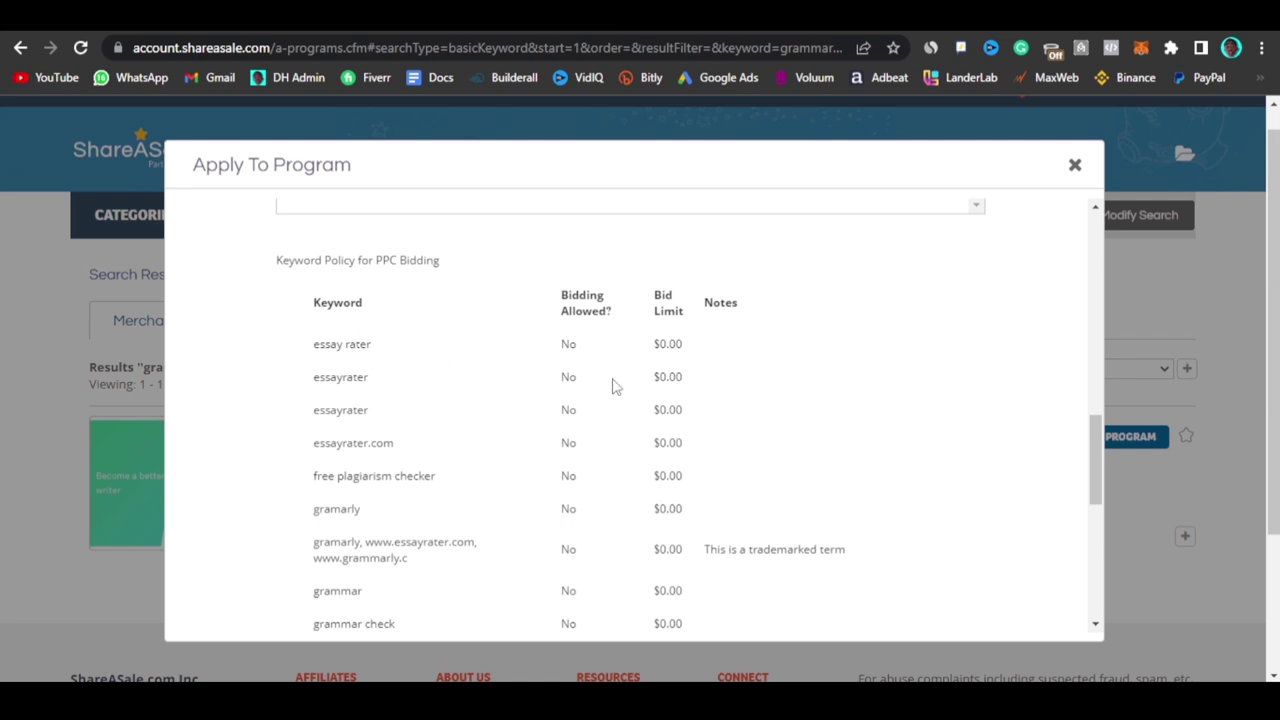
{"action": "scroll", "coordinate": [611, 386], "scroll_direction": "down", "scroll_amount": 5}
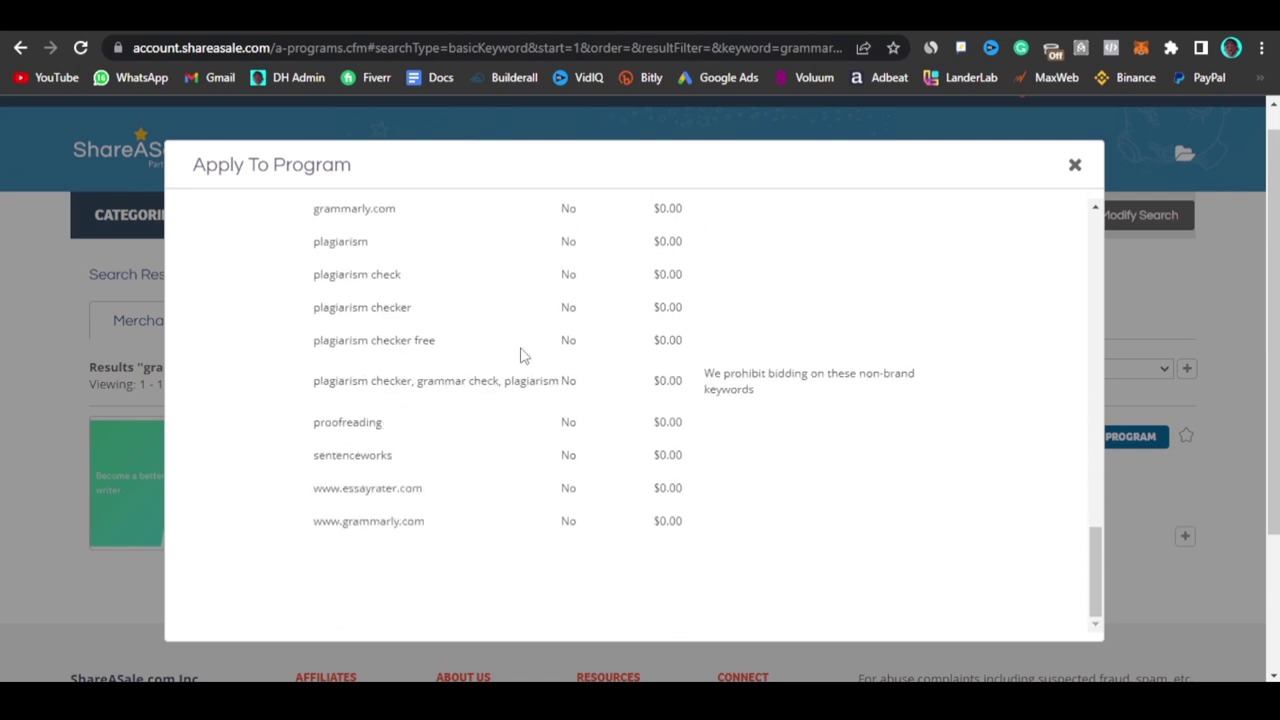
{"action": "scroll", "coordinate": [520, 360], "scroll_direction": "up", "scroll_amount": 10}
{"action": "scroll", "coordinate": [520, 373], "scroll_direction": "up", "scroll_amount": 1}
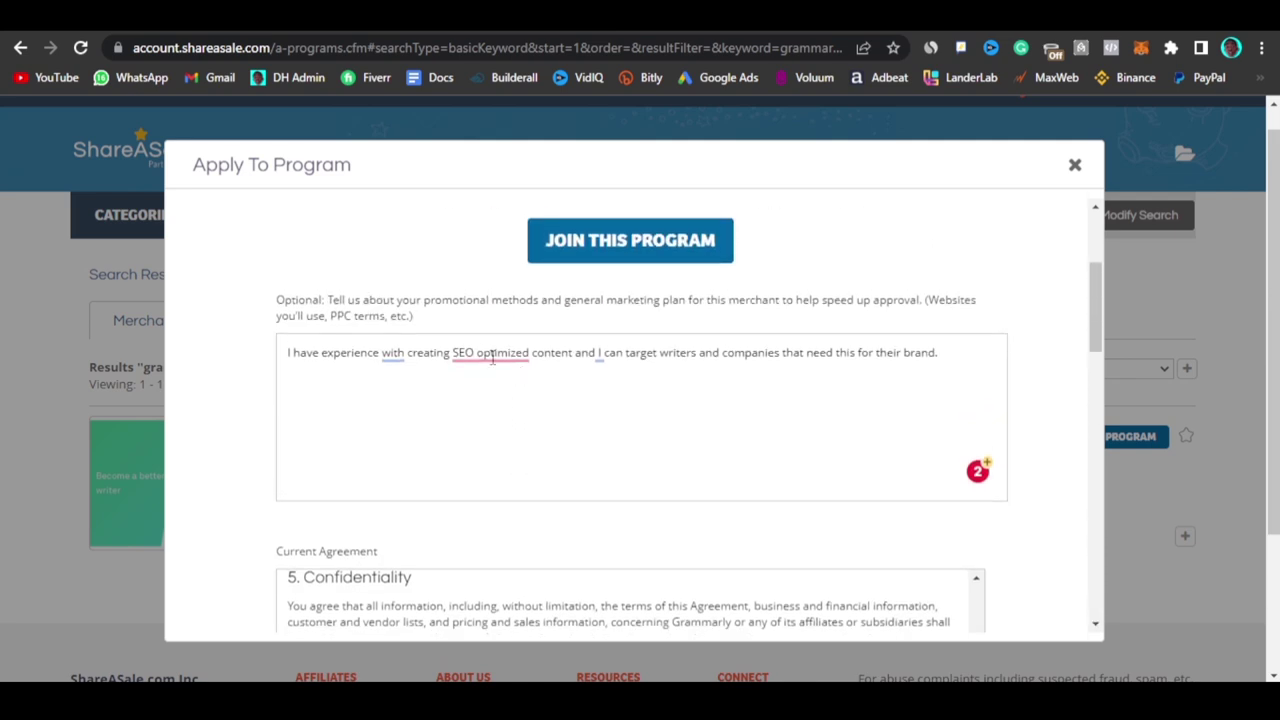
- Correct the wording to "SEO-optimized" and submit the application to join the Grammarly program
{"action": "mouse_move", "coordinate": [490, 353]}
{"action": "left_click", "coordinate": [497, 410]}
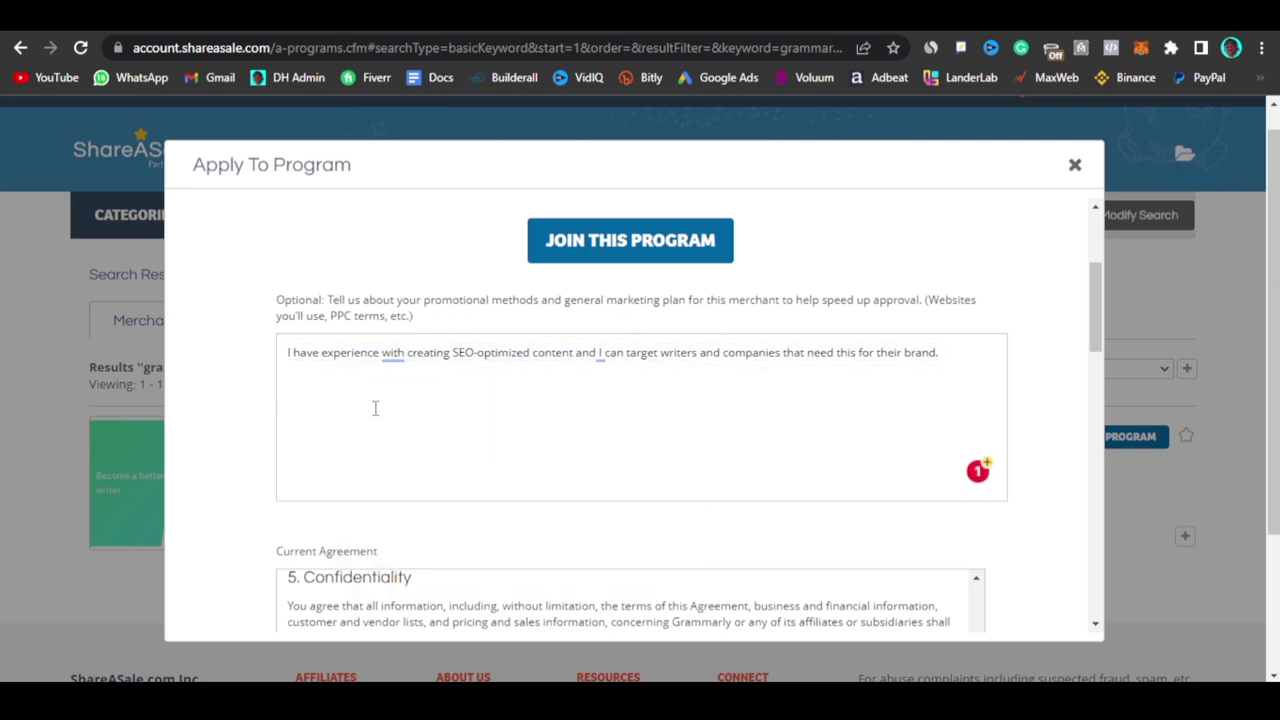
{"action": "scroll", "coordinate": [374, 409], "scroll_direction": "up", "scroll_amount": 2}
{"action": "left_click", "coordinate": [595, 484]}
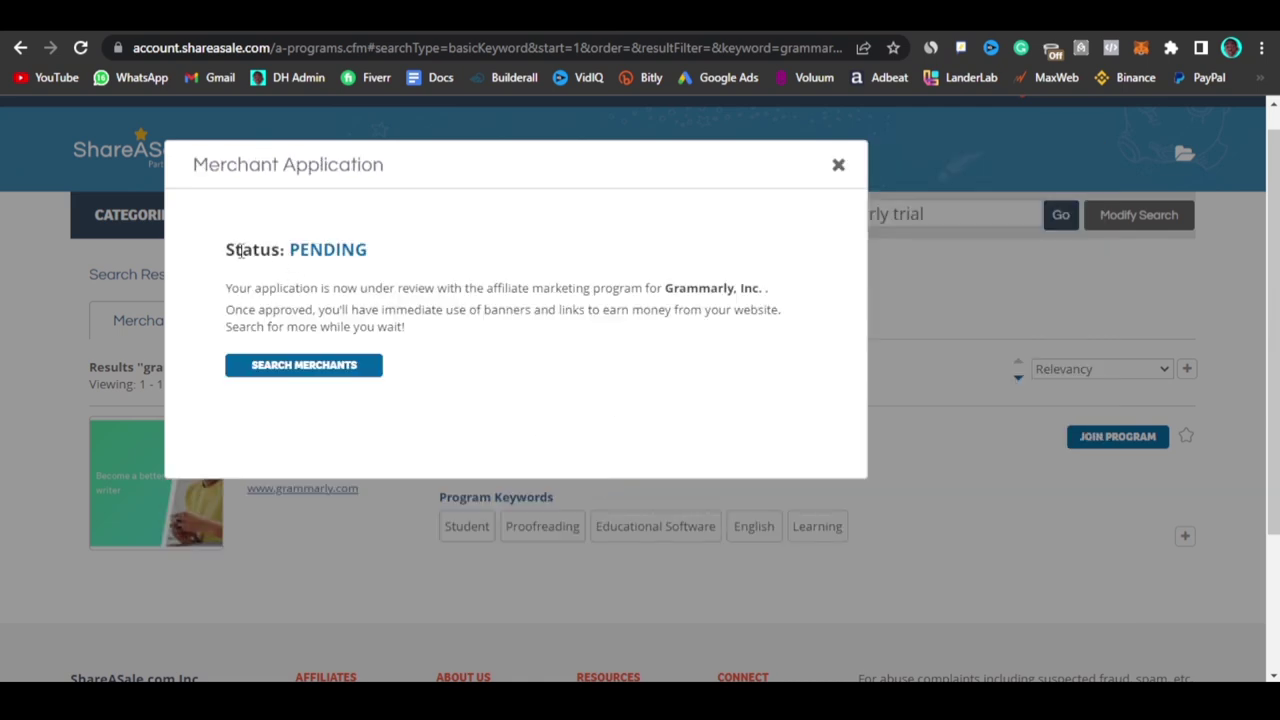
- Read and close the merchant application status message, and open Grammarly's website from its merchant listing
{"action": "left_click_drag", "start_coordinate": [226, 250], "coordinate": [462, 338]}
{"action": "left_click", "coordinate": [462, 338]}
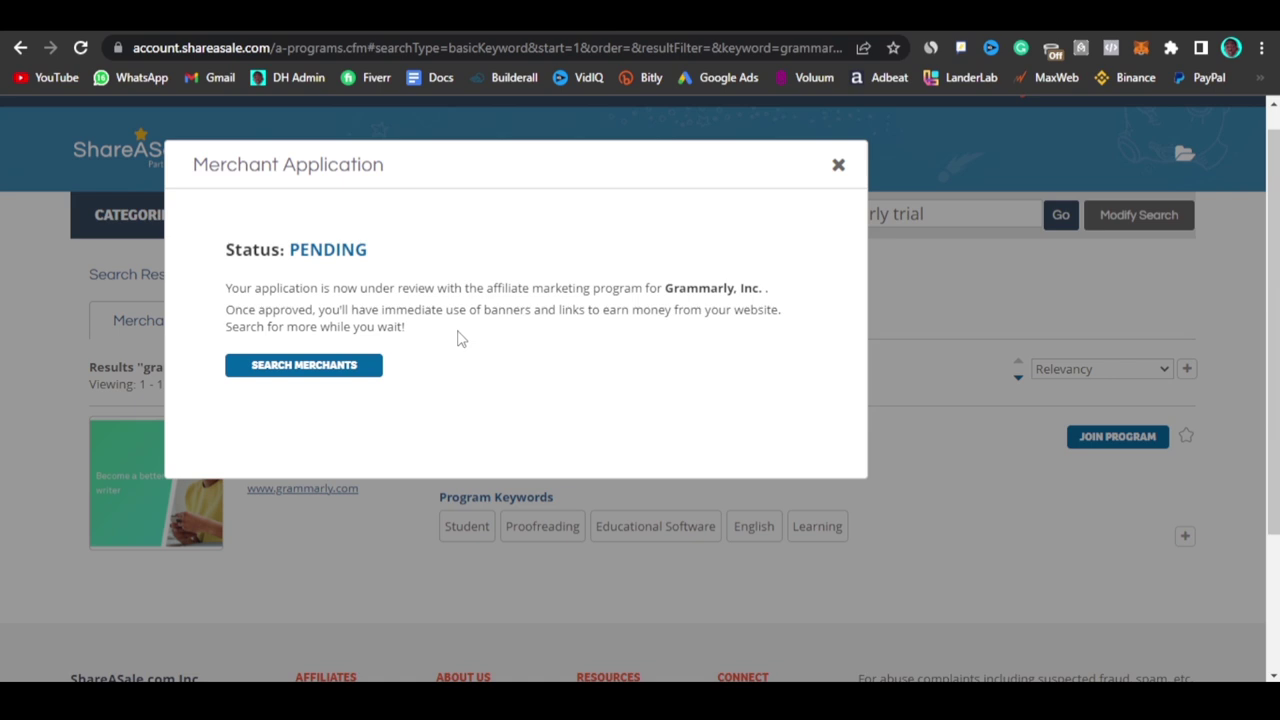
{"action": "left_click", "coordinate": [838, 165]}
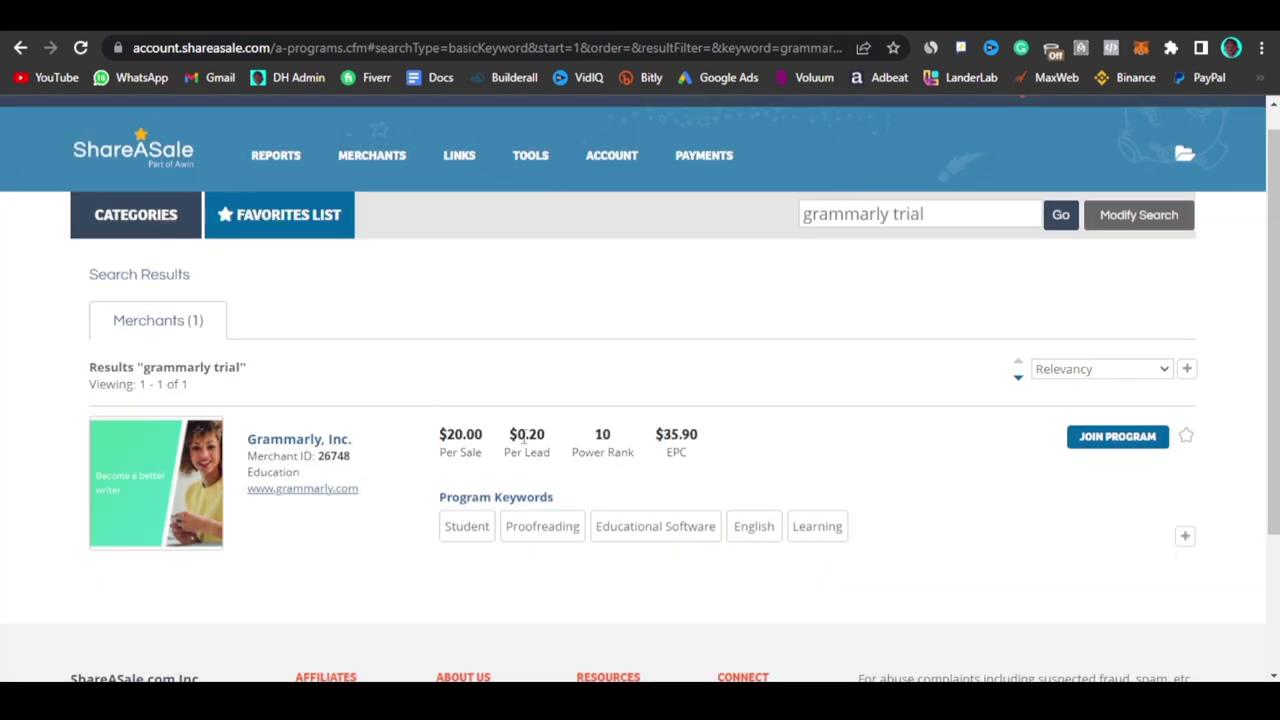
{"action": "left_click", "coordinate": [316, 489]}
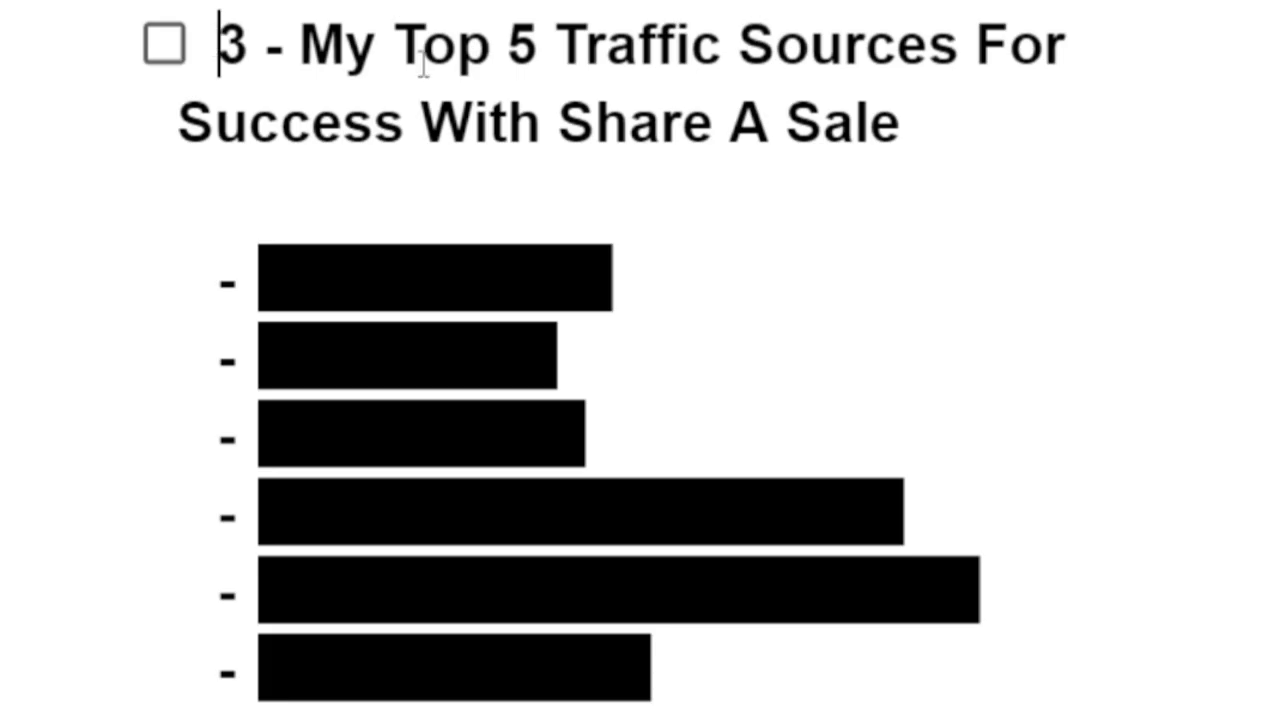
- Remove the black highlight from the first traffic source in the list to reveal "Youtube SEO"
{"action": "left_click_drag", "start_coordinate": [220, 46], "coordinate": [906, 143]}
{"action": "left_click", "coordinate": [906, 140]}
{"action": "left_click_drag", "start_coordinate": [260, 280], "coordinate": [615, 290]}
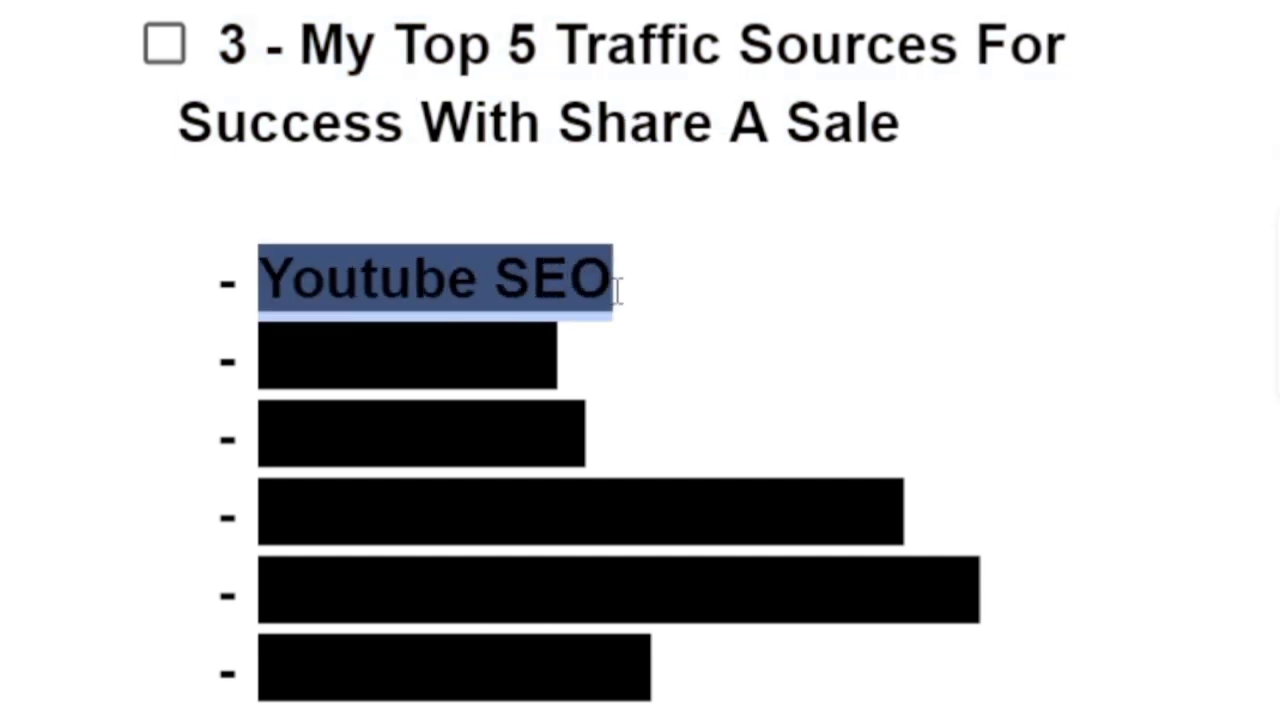
{"action": "left_click", "coordinate": [817, 5]}
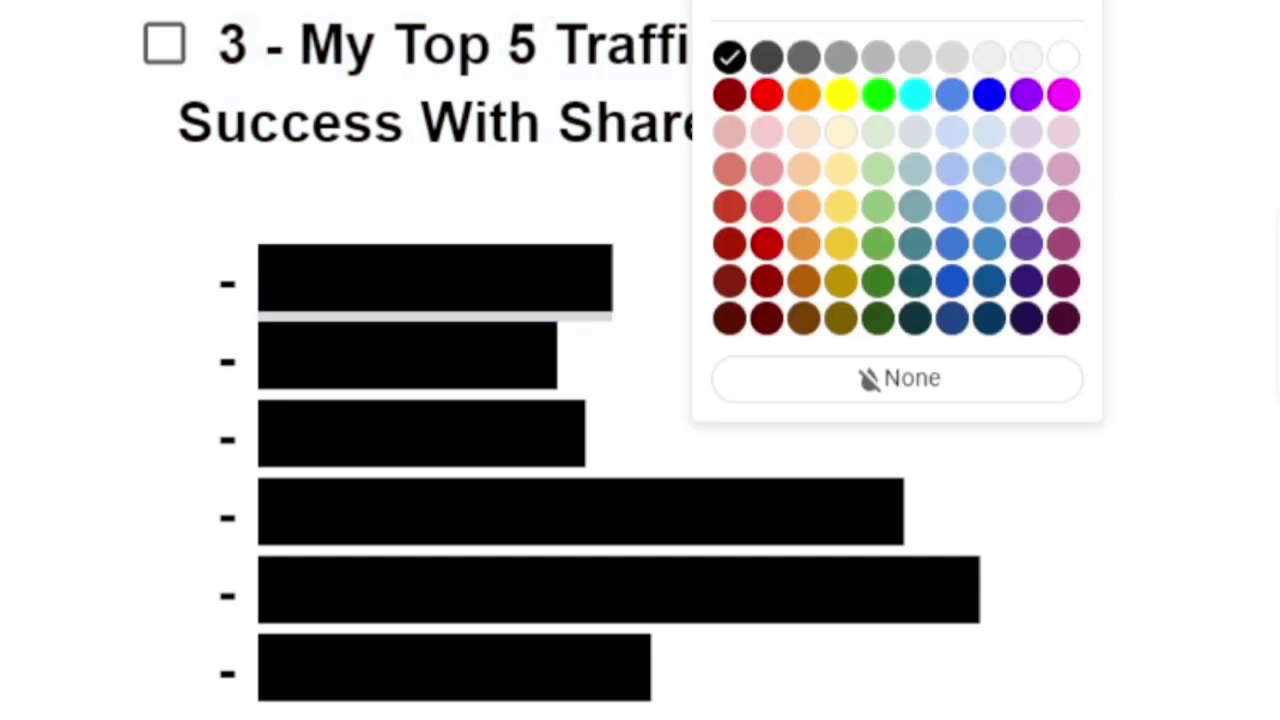
{"action": "left_click", "coordinate": [875, 385]}
{"action": "left_click", "coordinate": [620, 276]}
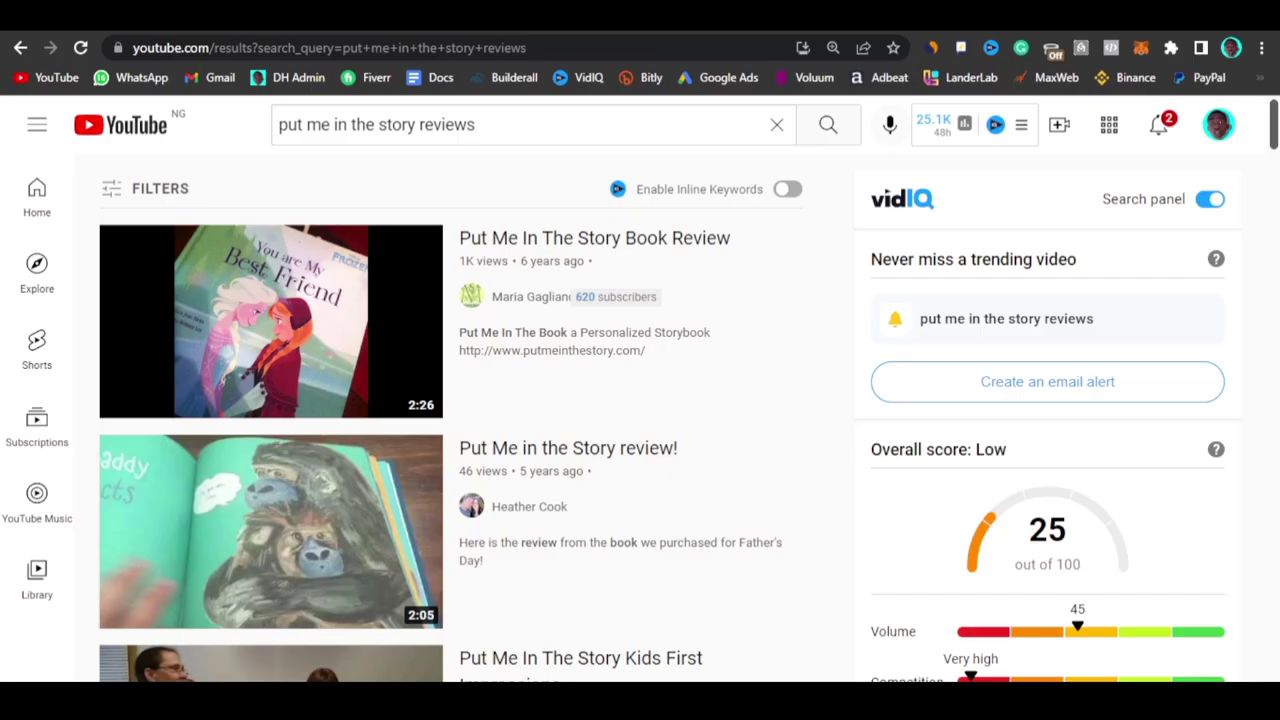
- Switch to YouTube and enter "how to write" in the search to examine its keyword suggestions
{"action": "left_click", "coordinate": [574, 126]}
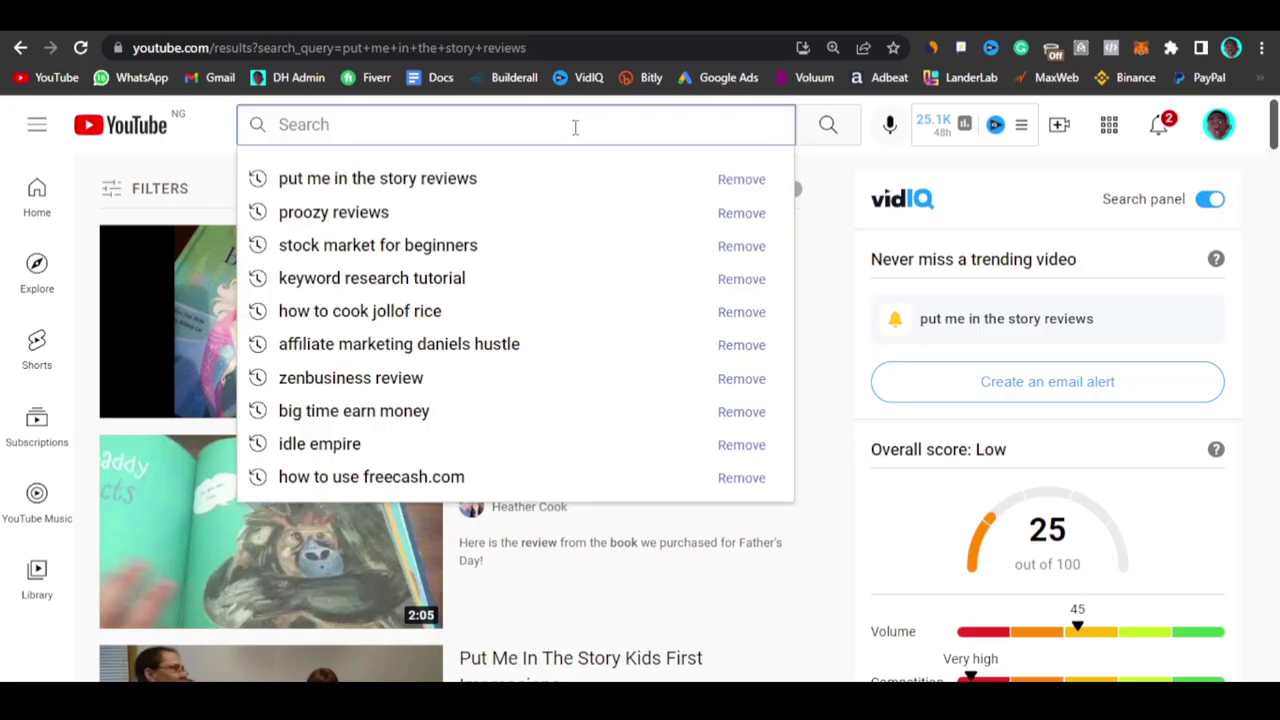
{"action": "type", "text": "how to "}
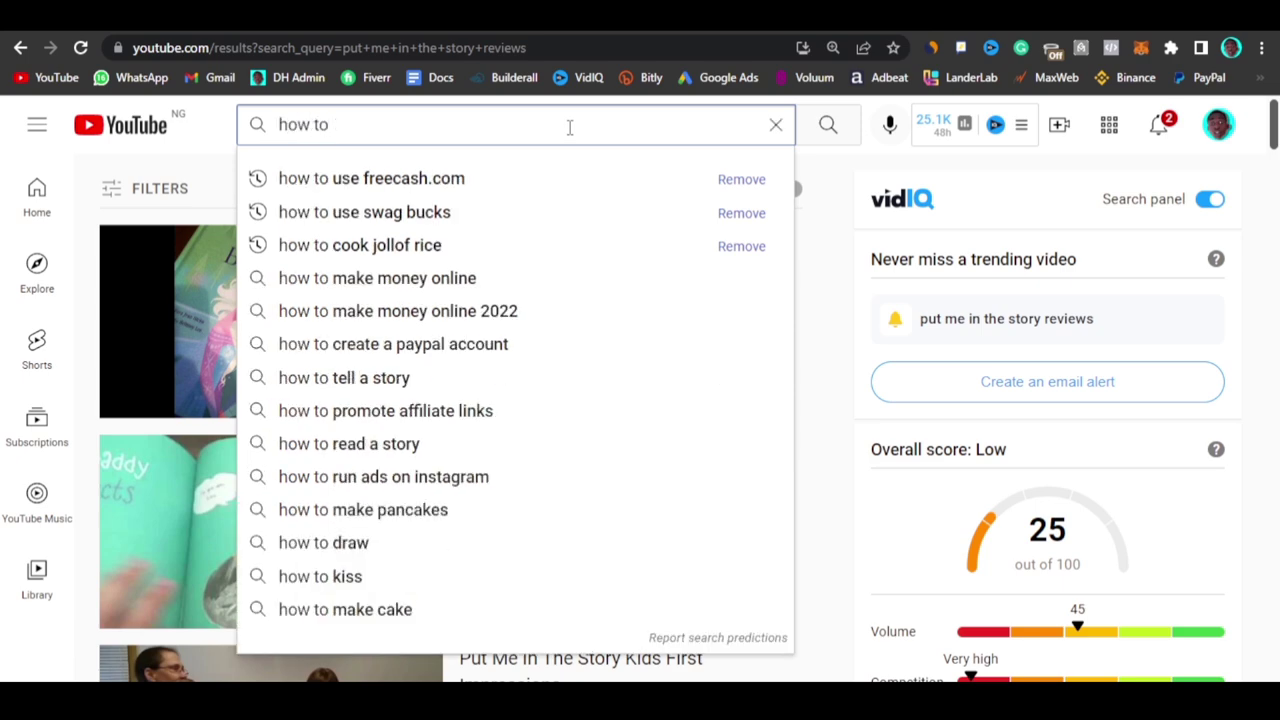
{"action": "type", "text": "wite"}
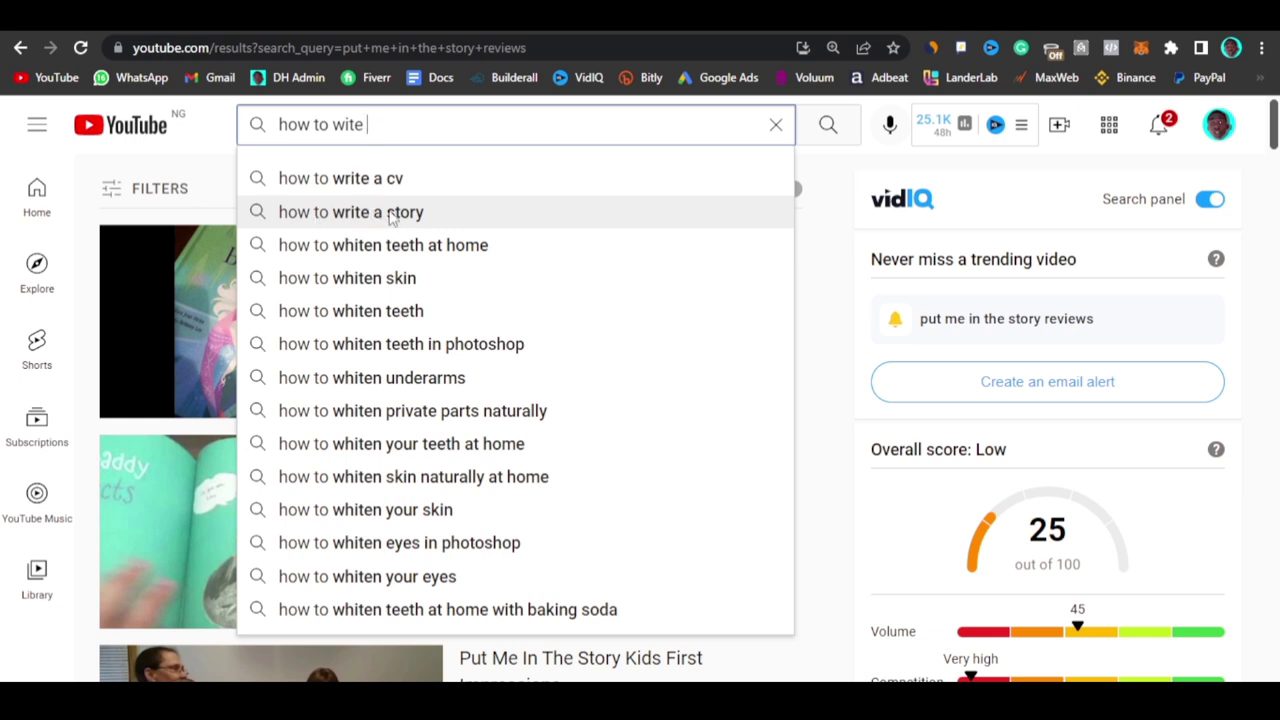
{"action": "key", "text": "BackSpace"}
{"action": "key", "text": "BackSpace"}
{"action": "key", "text": "BackSpace"}
{"action": "type", "text": "rite"}
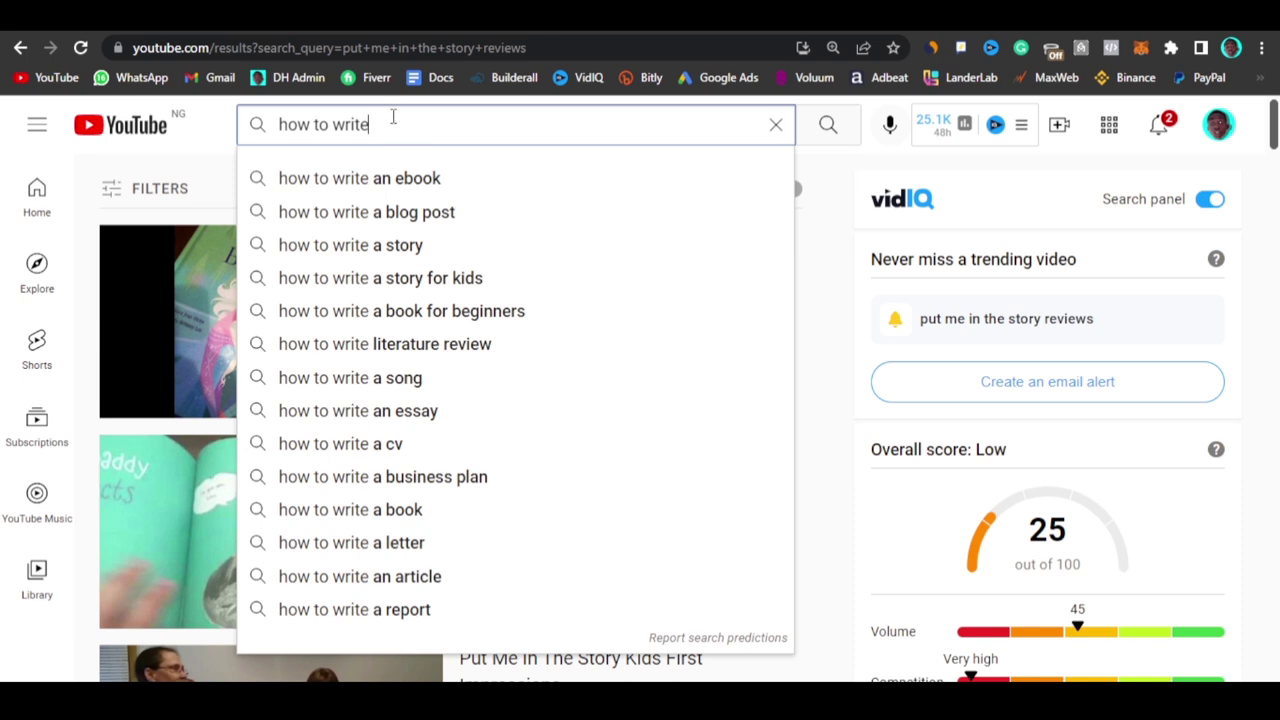
- Replace the YouTube search text with "writing tips" and look through the suggested keywords
{"action": "left_click_drag", "start_coordinate": [390, 120], "coordinate": [281, 135]}
{"action": "type", "text": "w"}
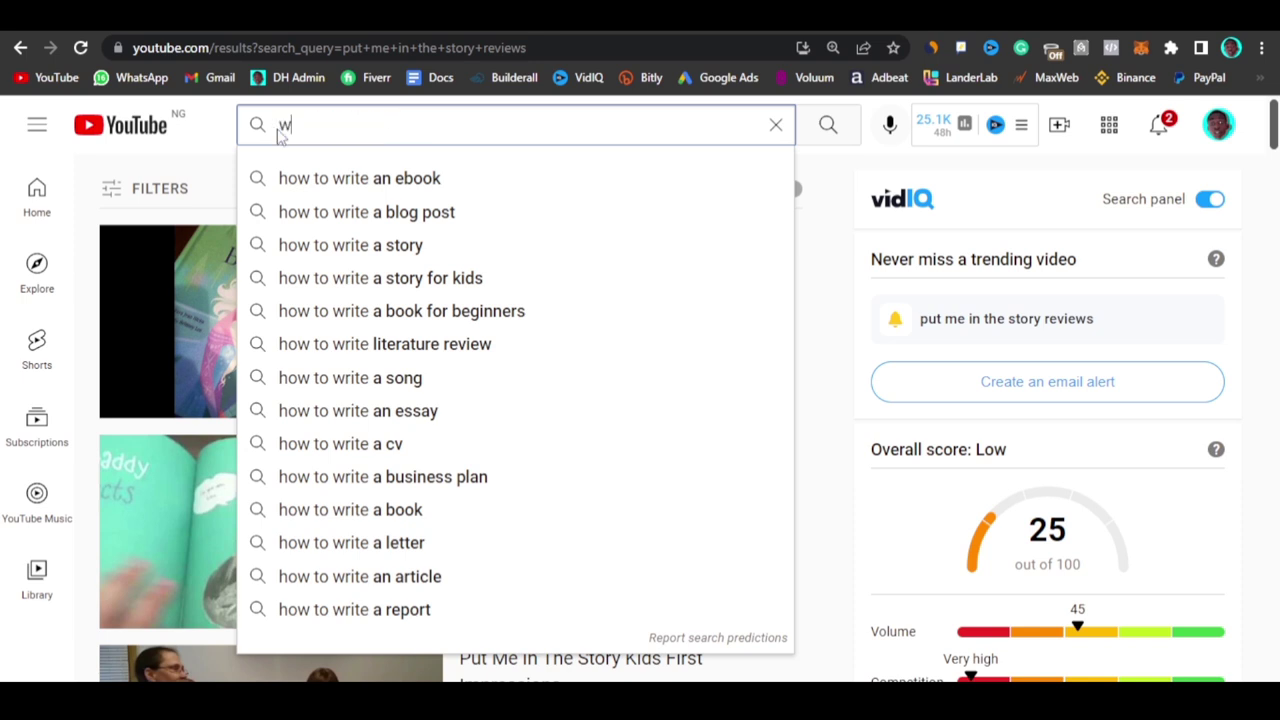
{"action": "type", "text": "riting tips"}
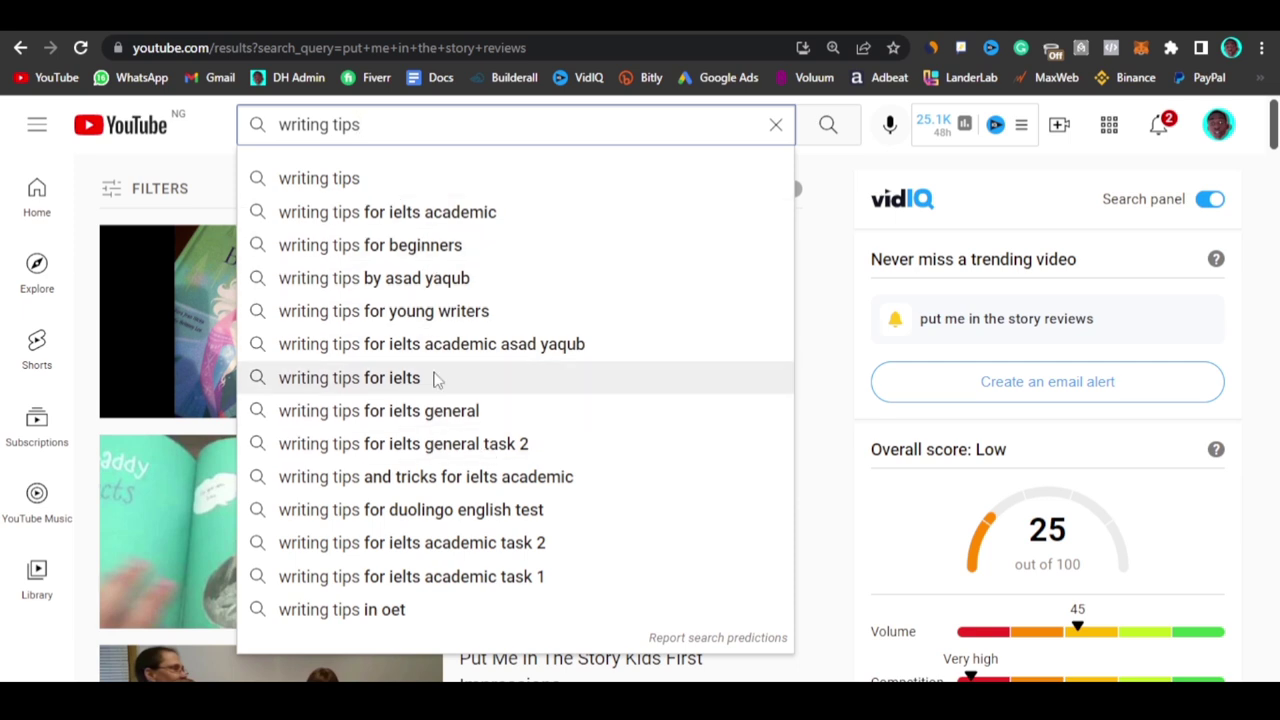
- Check Grammarly's per-sale commission in the ShareASale search results, and return to the YouTube results
{"action": "key", "text": "ctrl+Tab"}
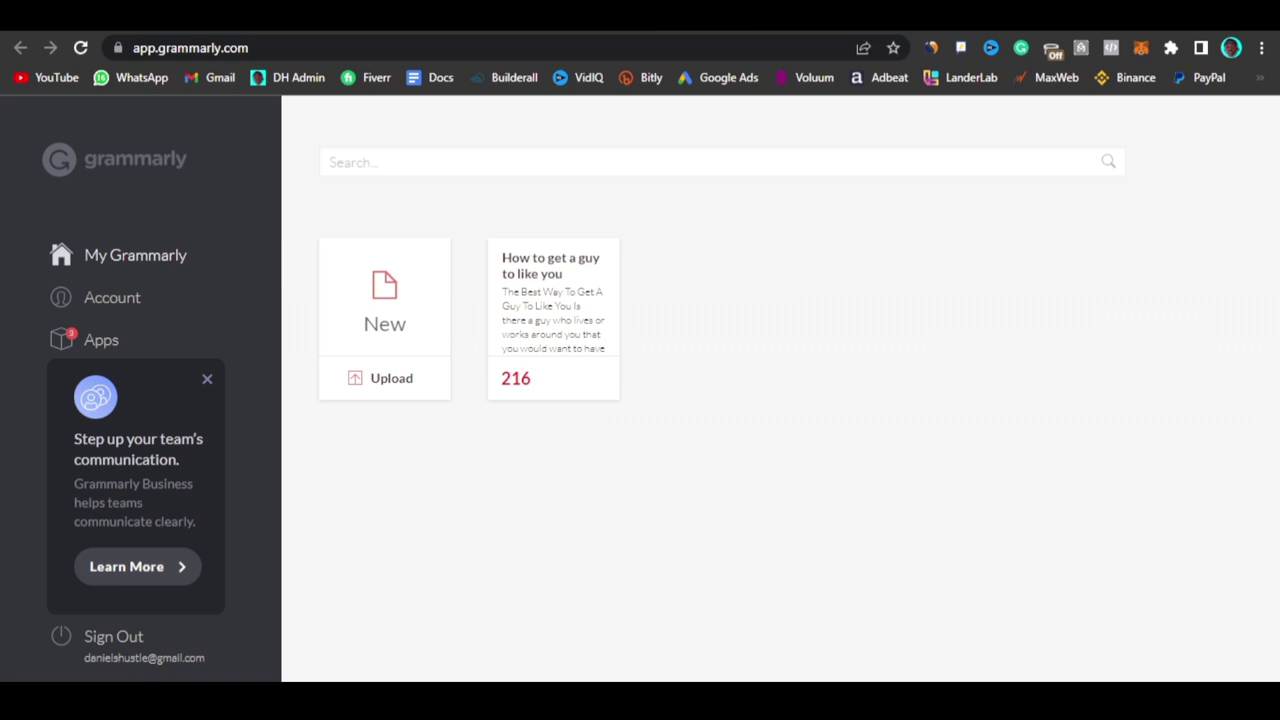
{"action": "key", "text": "ctrl+Tab"}
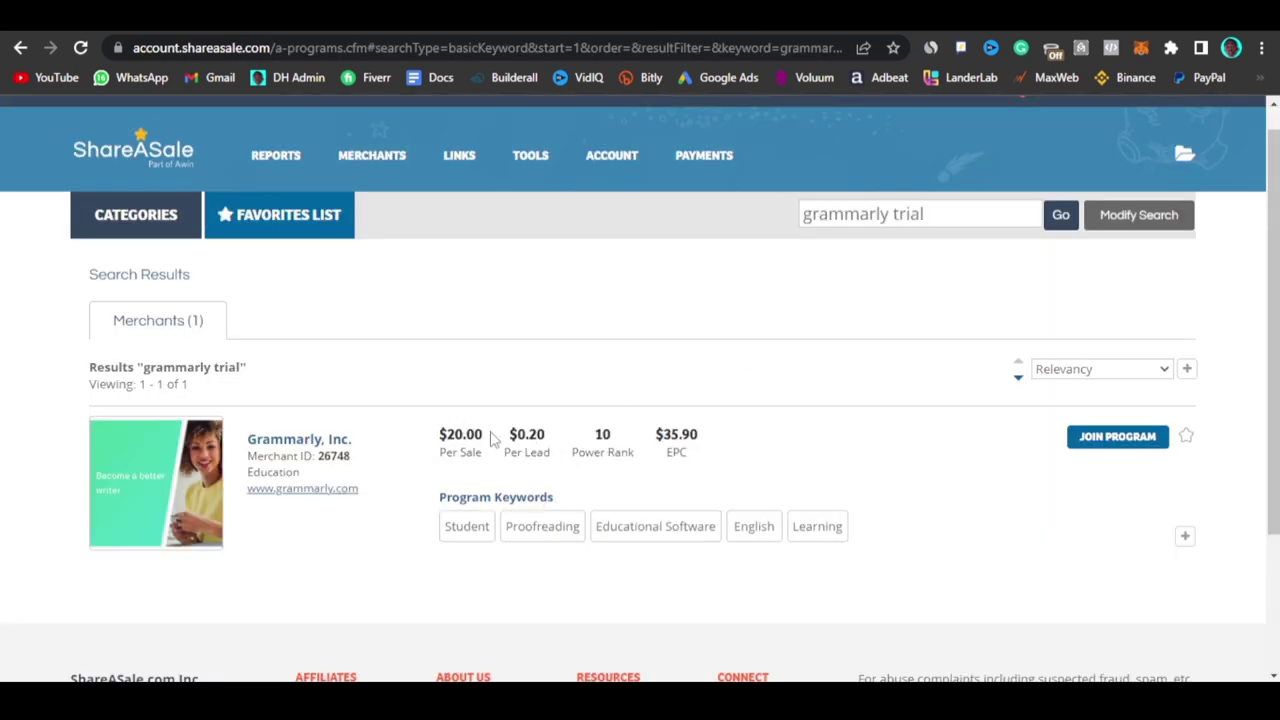
{"action": "left_click_drag", "start_coordinate": [439, 434], "coordinate": [485, 434]}
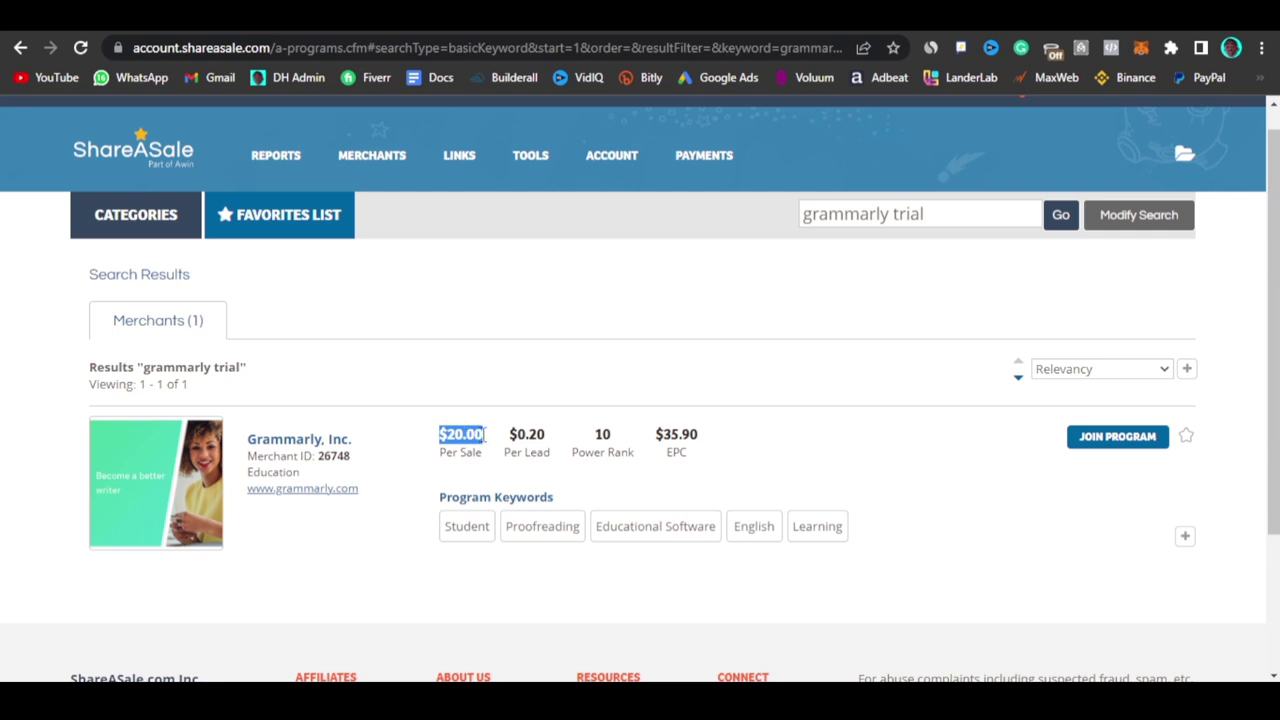
{"action": "left_click", "coordinate": [485, 434]}
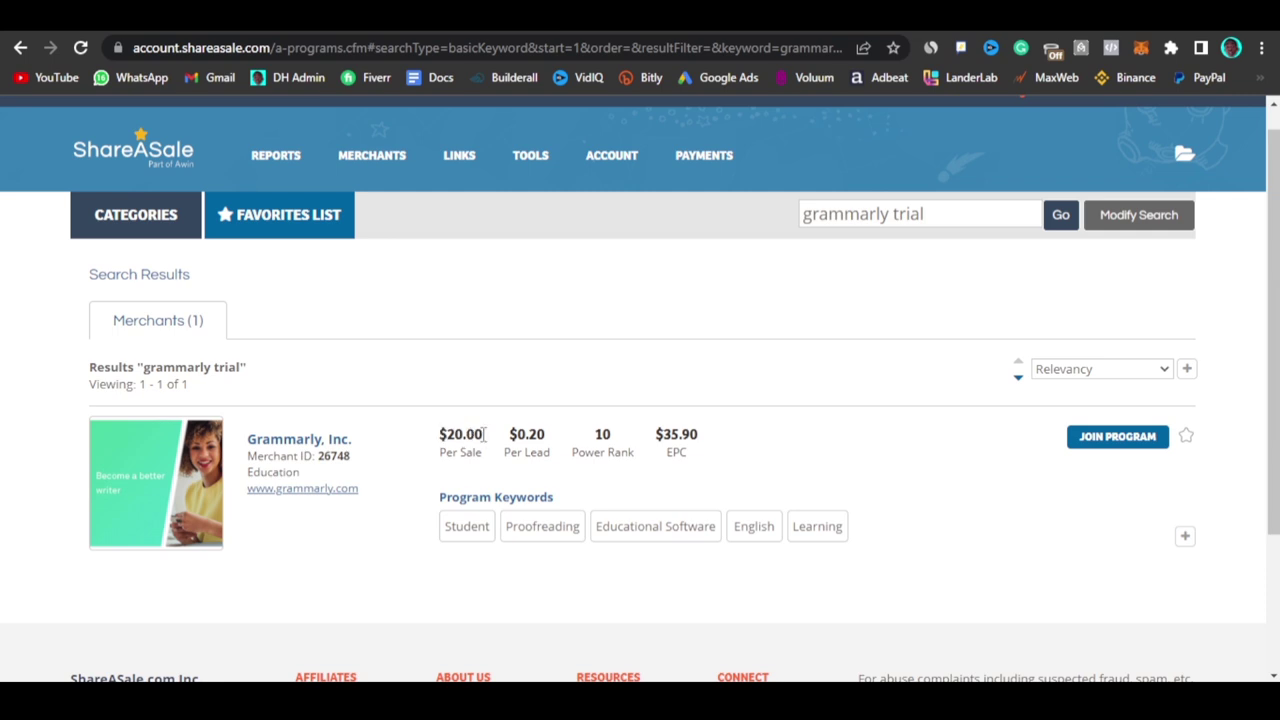
{"action": "key", "text": "ctrl+shift+Tab"}
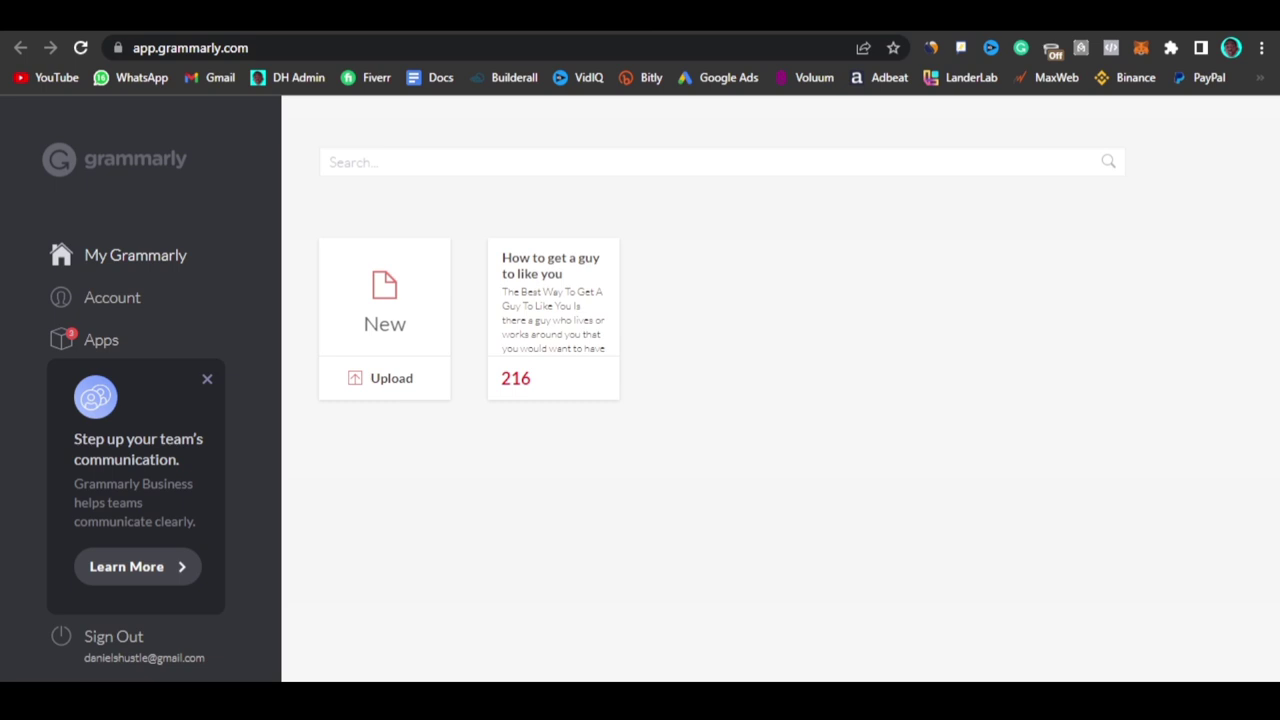
{"action": "key", "text": "ctrl+shift+Tab"}
{"action": "left_click", "coordinate": [842, 176]}
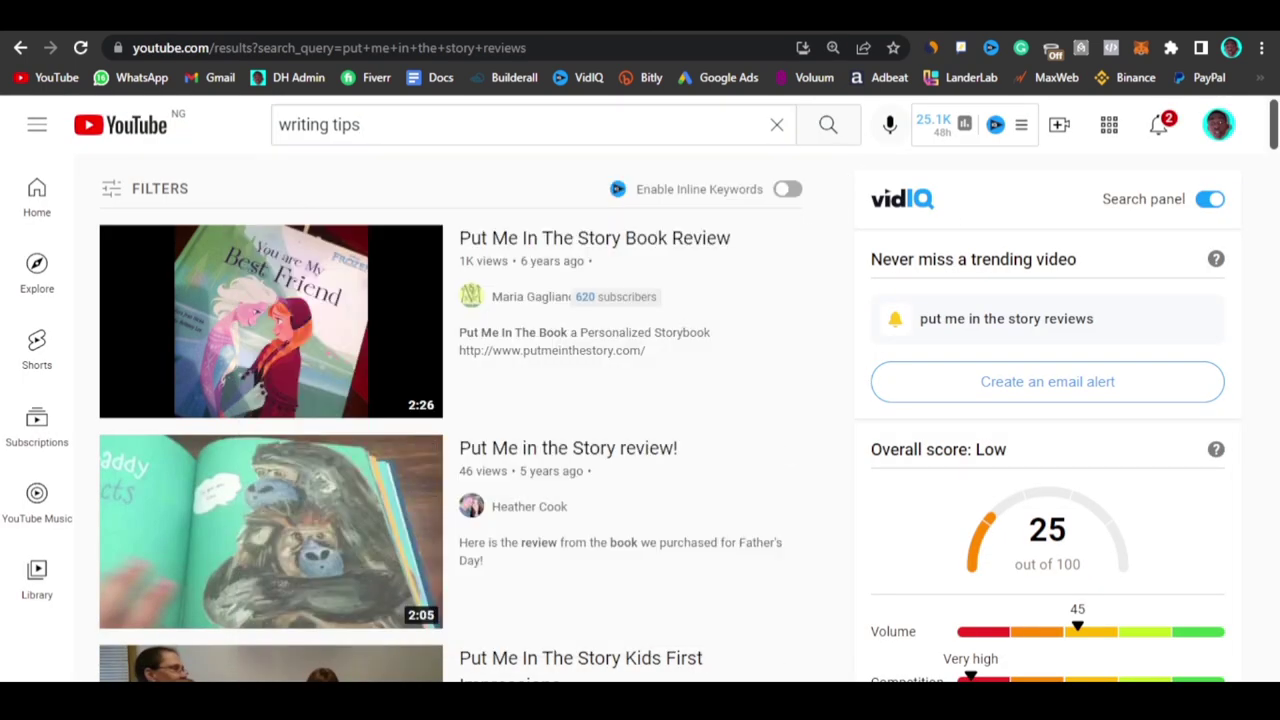
- Look at the OBS recording window and open obsproject.com in a new browser tab
{"action": "key", "text": "alt+Tab"}
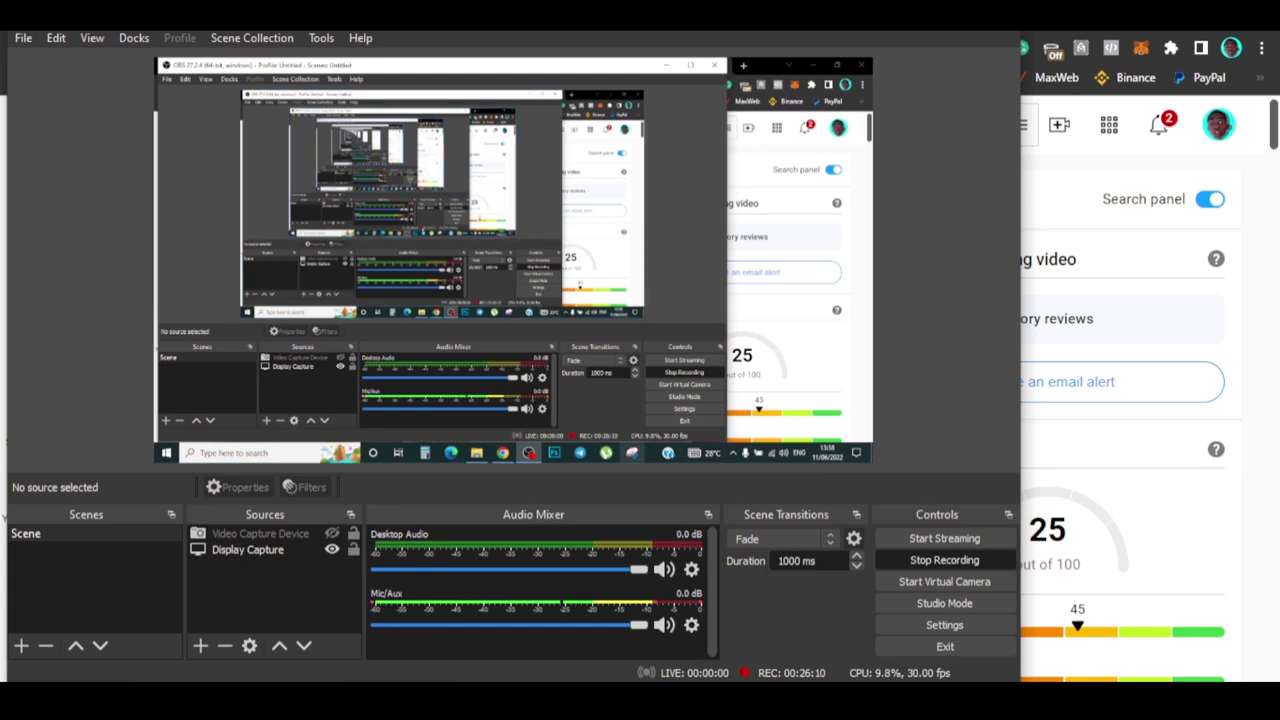
{"action": "key", "text": "alt+Tab"}
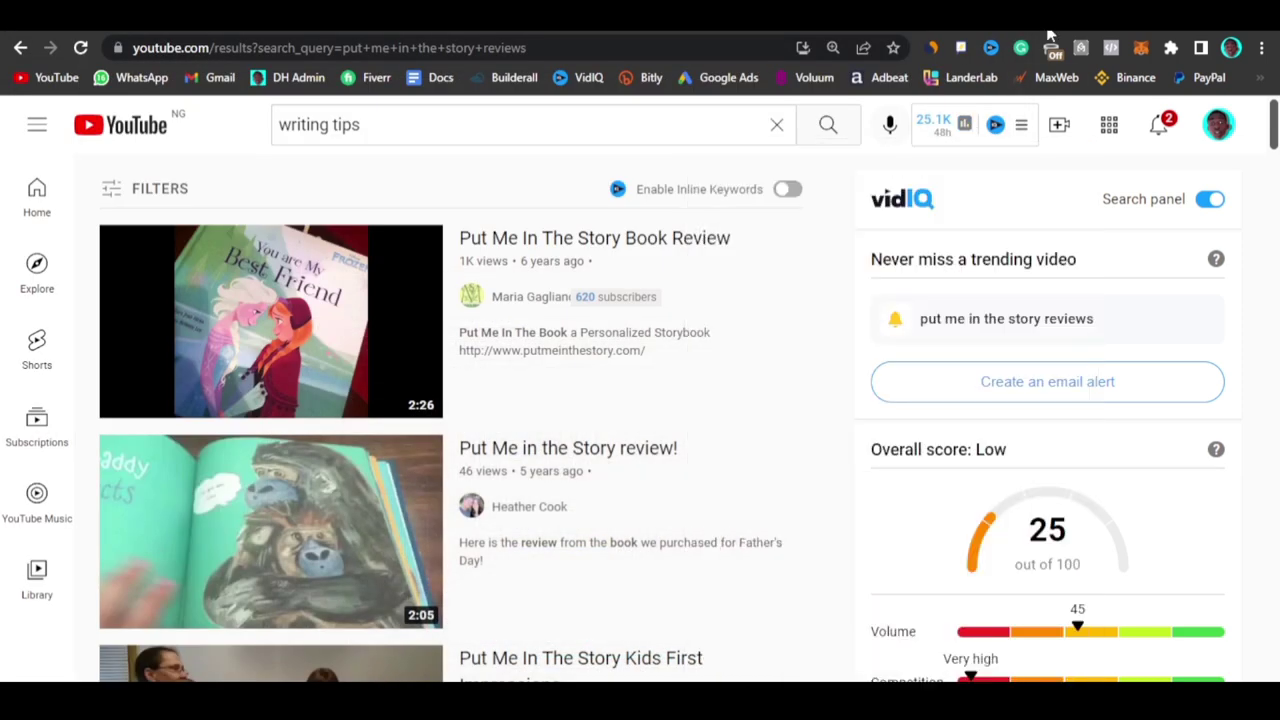
{"action": "key", "text": "ctrl+t"}
{"action": "type", "text": "obs"}
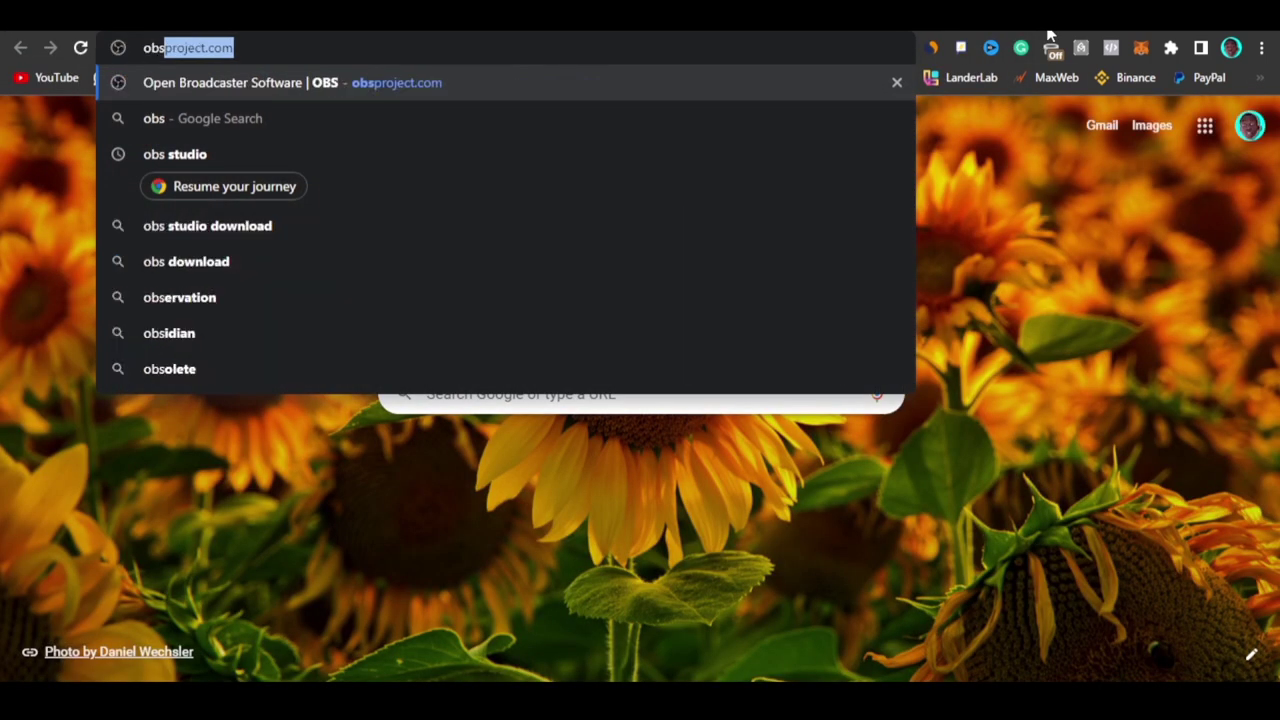
{"action": "key", "text": "Return"}
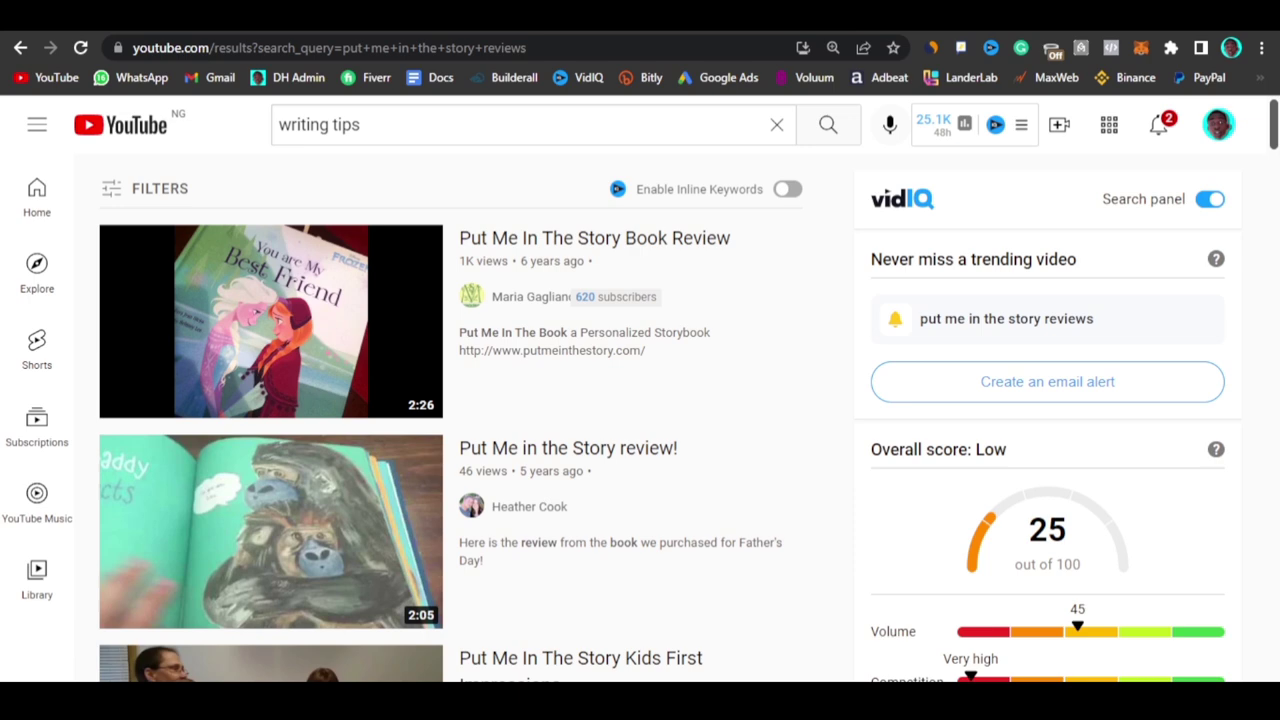
- Search YouTube for "daniels hustle youtube seo" and look through the resulting videos
{"action": "left_click", "coordinate": [777, 125]}
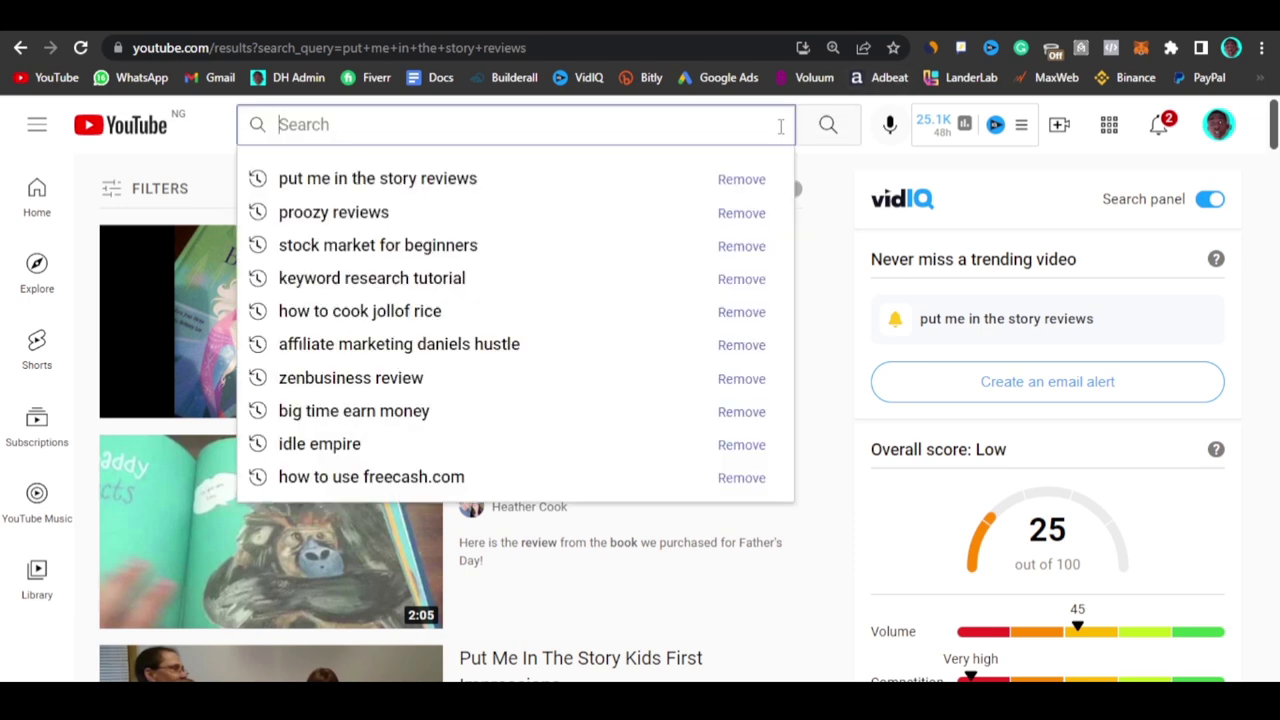
{"action": "type", "text": "daniels hustle"}
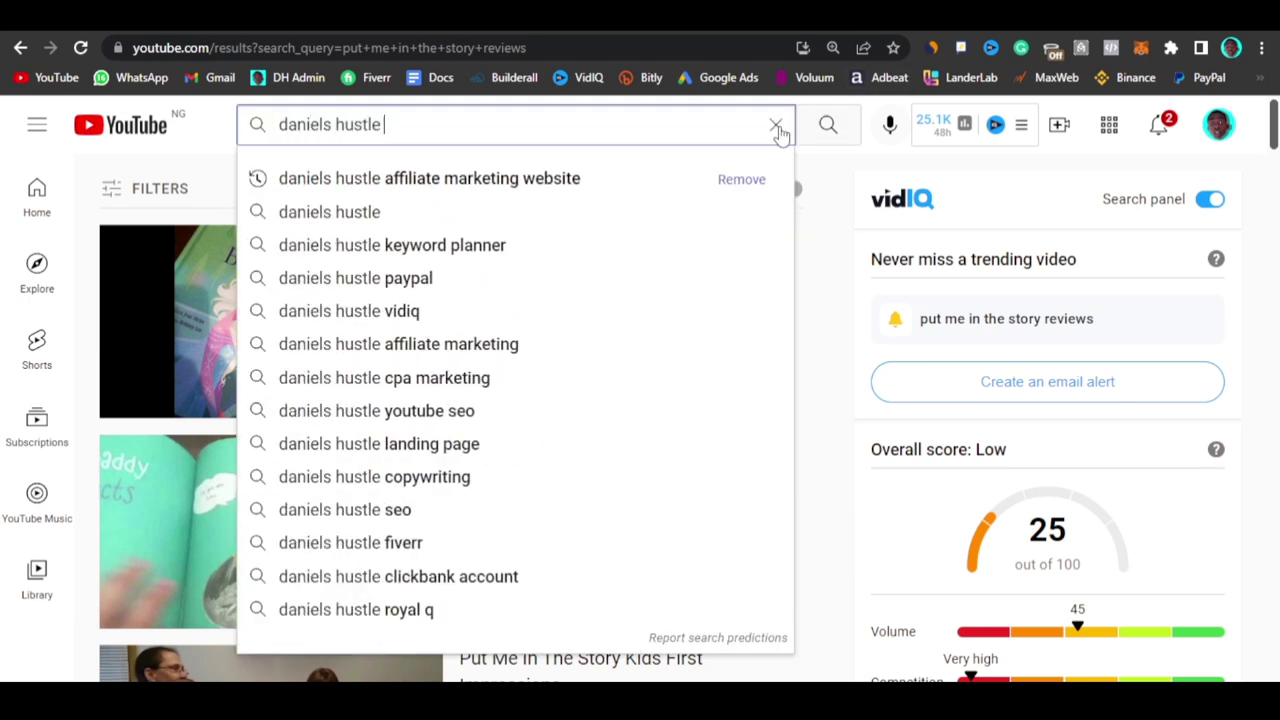
{"action": "left_click", "coordinate": [398, 424]}
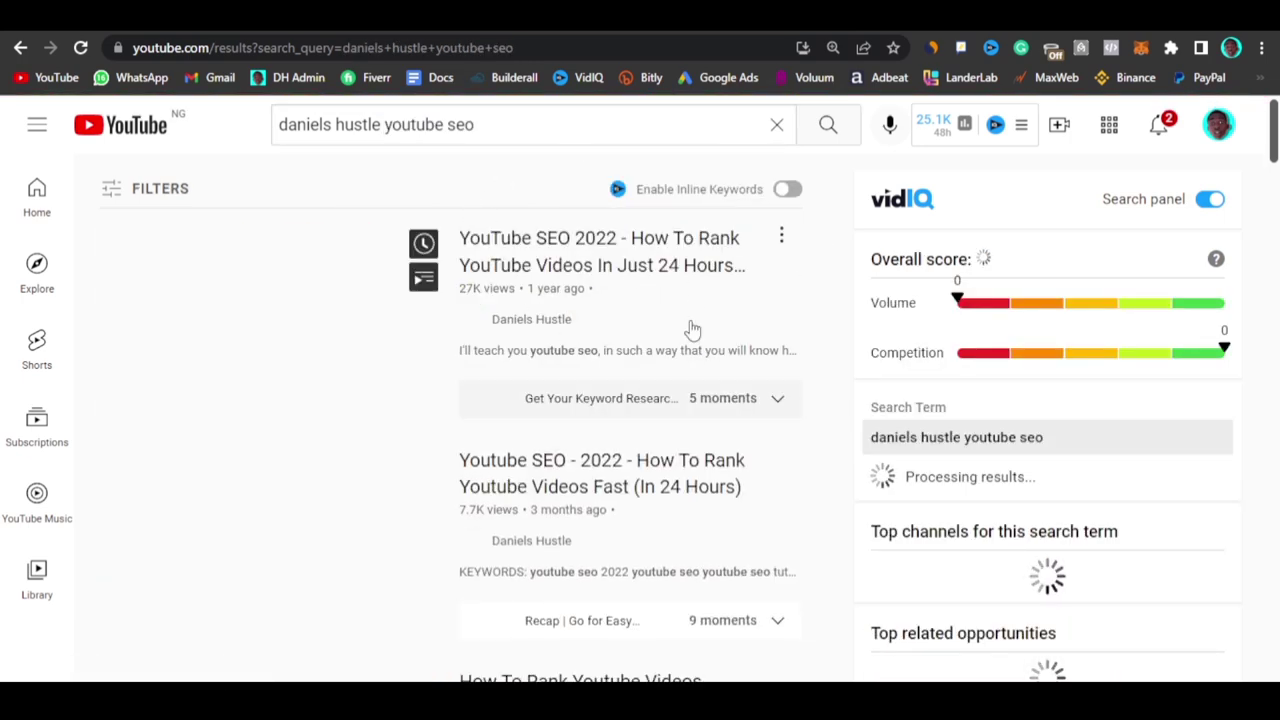
{"action": "scroll", "coordinate": [586, 380], "scroll_direction": "down", "scroll_amount": 1}
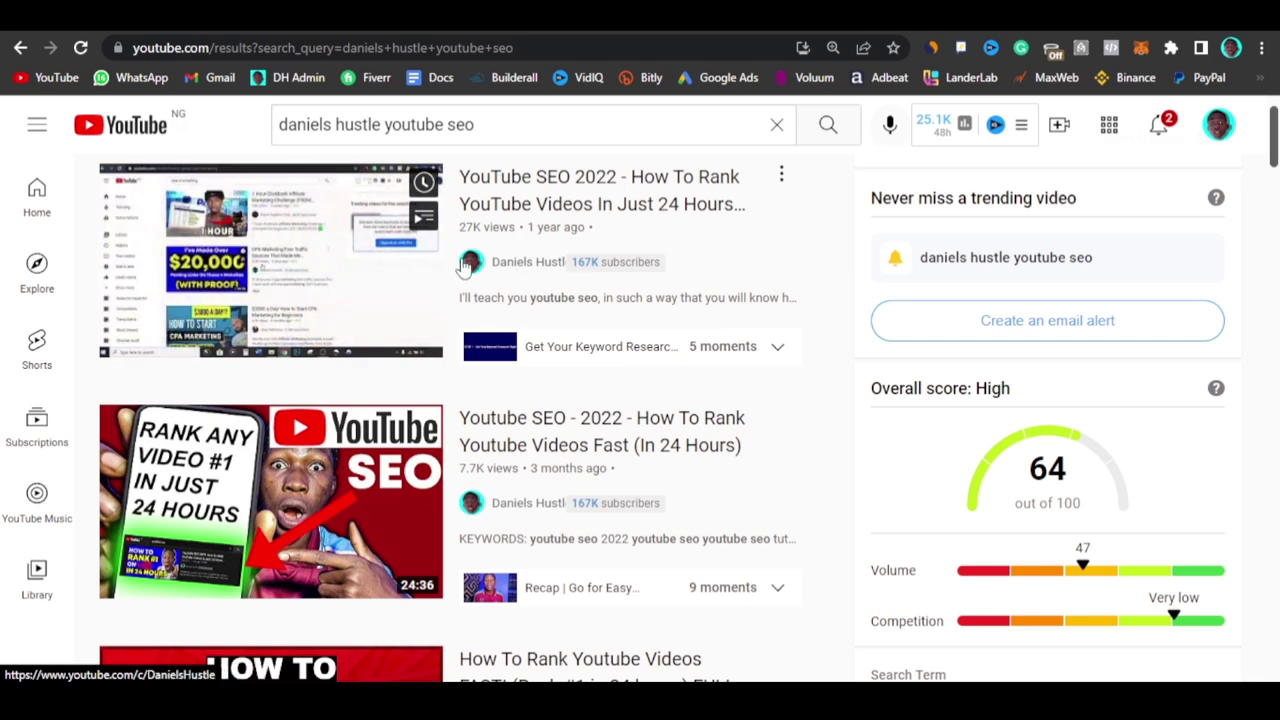
{"action": "scroll", "coordinate": [610, 450], "scroll_direction": "down", "scroll_amount": 2}
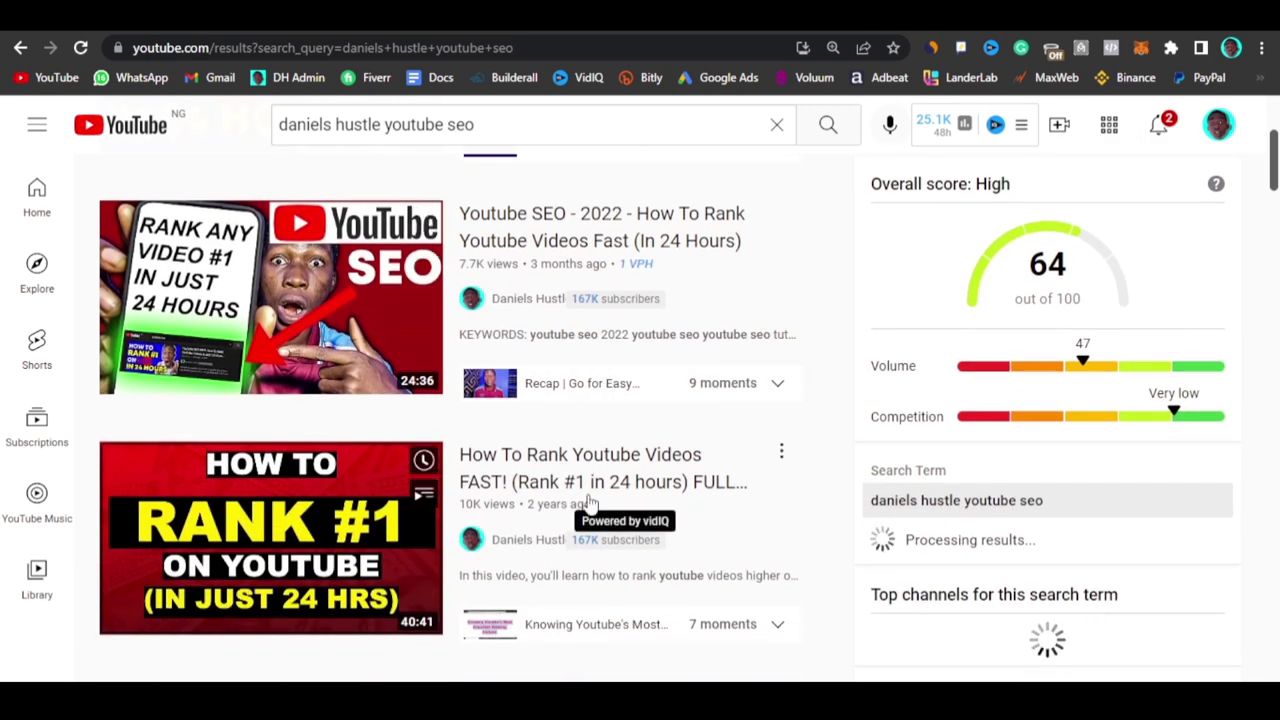
{"action": "scroll", "coordinate": [590, 503], "scroll_direction": "up", "scroll_amount": 2}
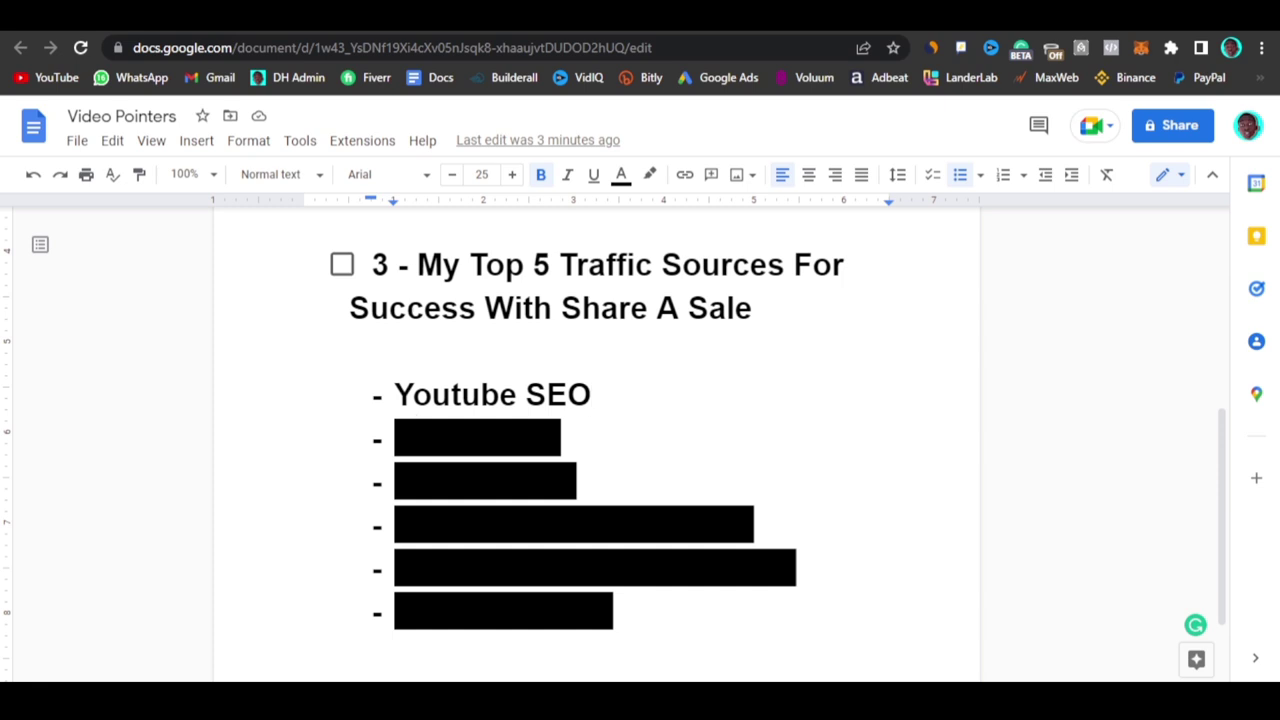
- Remove the black highlight from the second traffic source in the Video Pointers document to reveal "Influencers"
{"action": "double_click", "coordinate": [477, 438]}
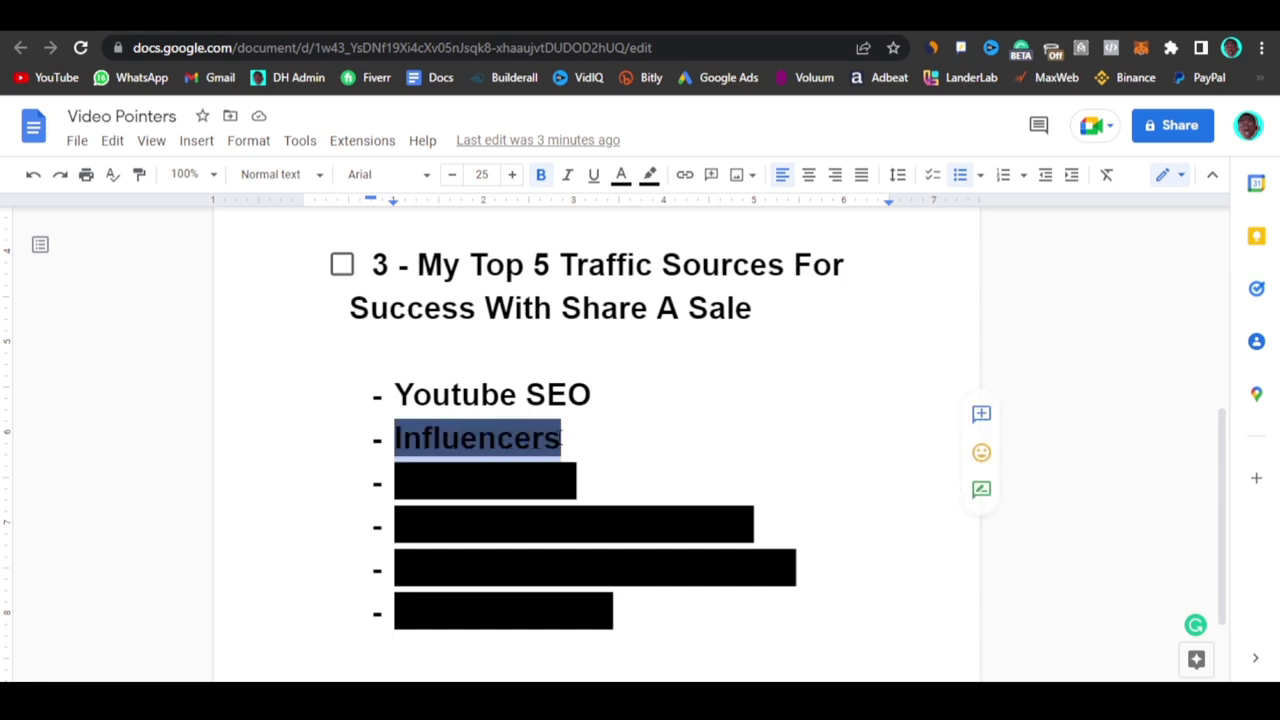
{"action": "left_click", "coordinate": [650, 178]}
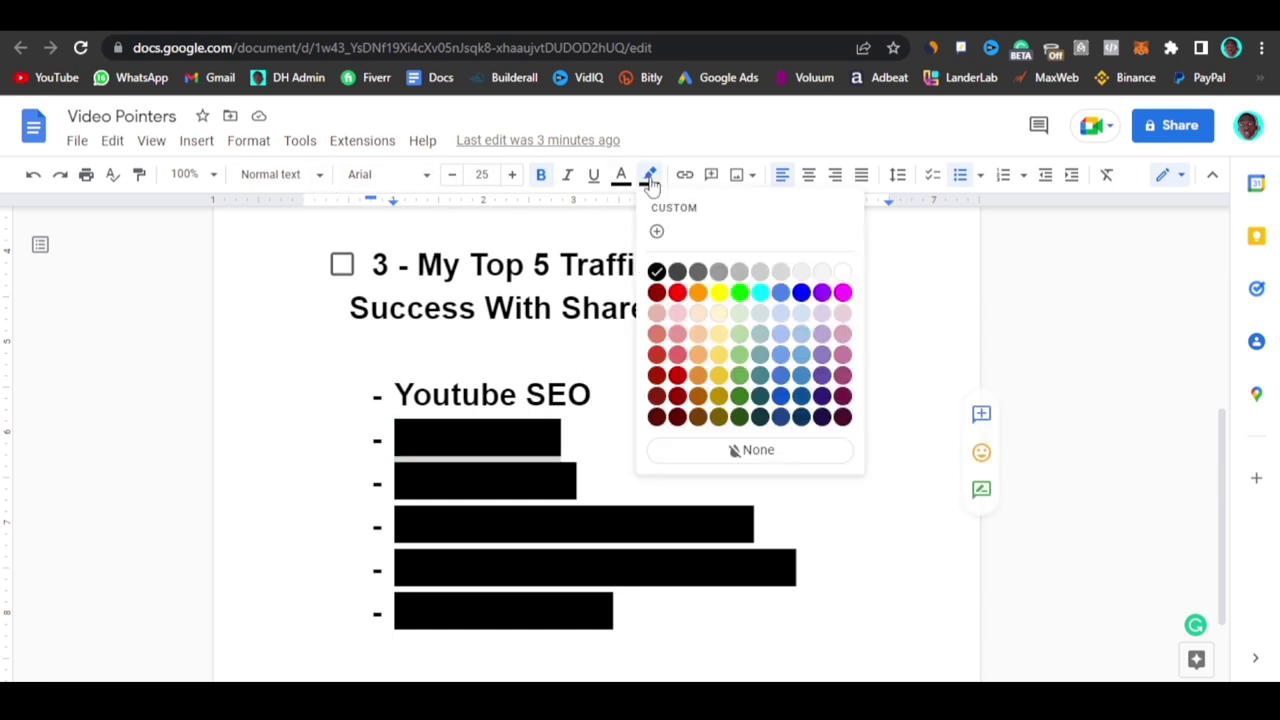
{"action": "left_click", "coordinate": [750, 451]}
{"action": "left_click", "coordinate": [592, 432]}
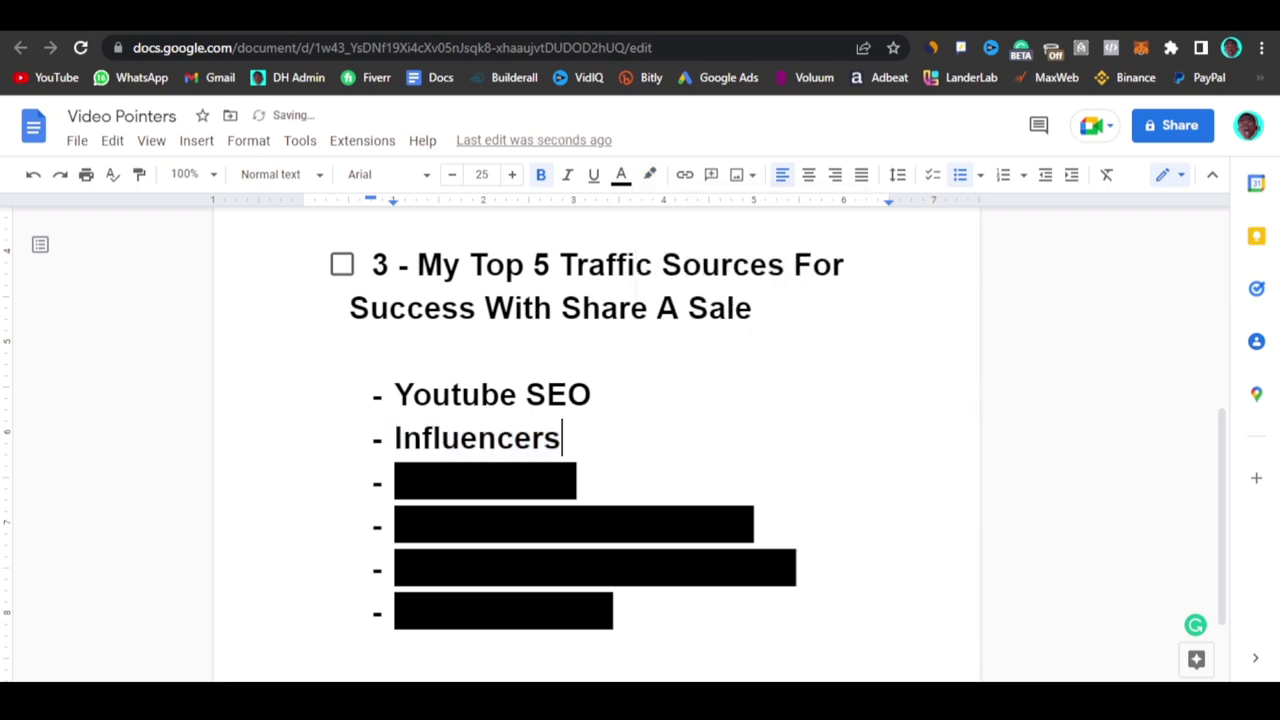
- Open the shoutcart.com website in a new browser tab
{"action": "key", "text": "ctrl+t"}
{"action": "type", "text": "shout"}
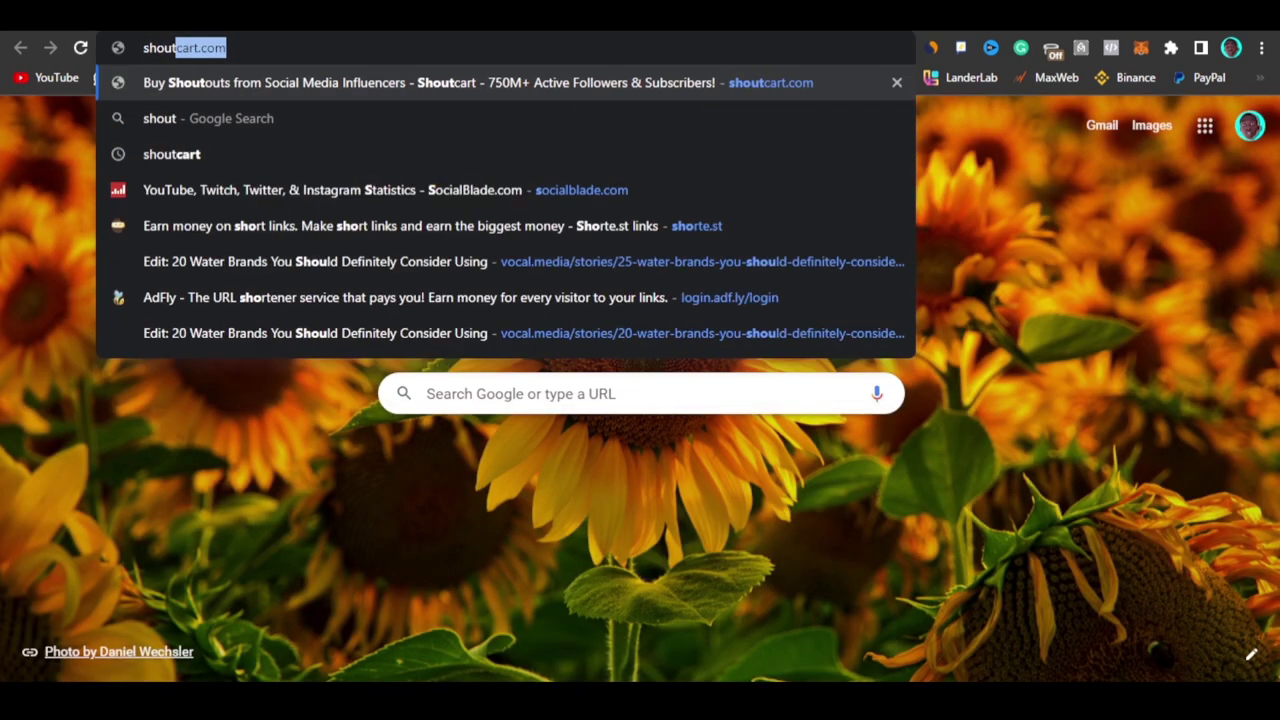
{"action": "key", "text": "Return"}
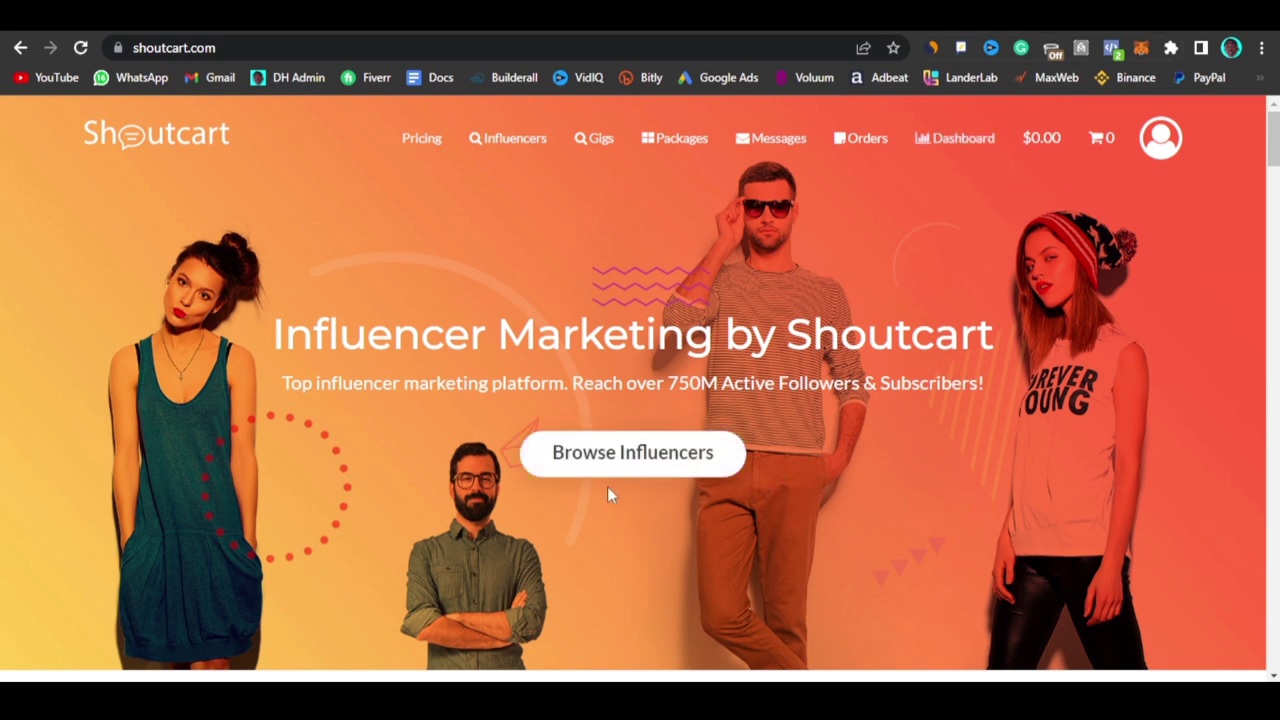
- Browse Shoutcart's social media influencers and clear the Youtube option in the influencer channel filter
{"action": "left_click", "coordinate": [638, 468]}
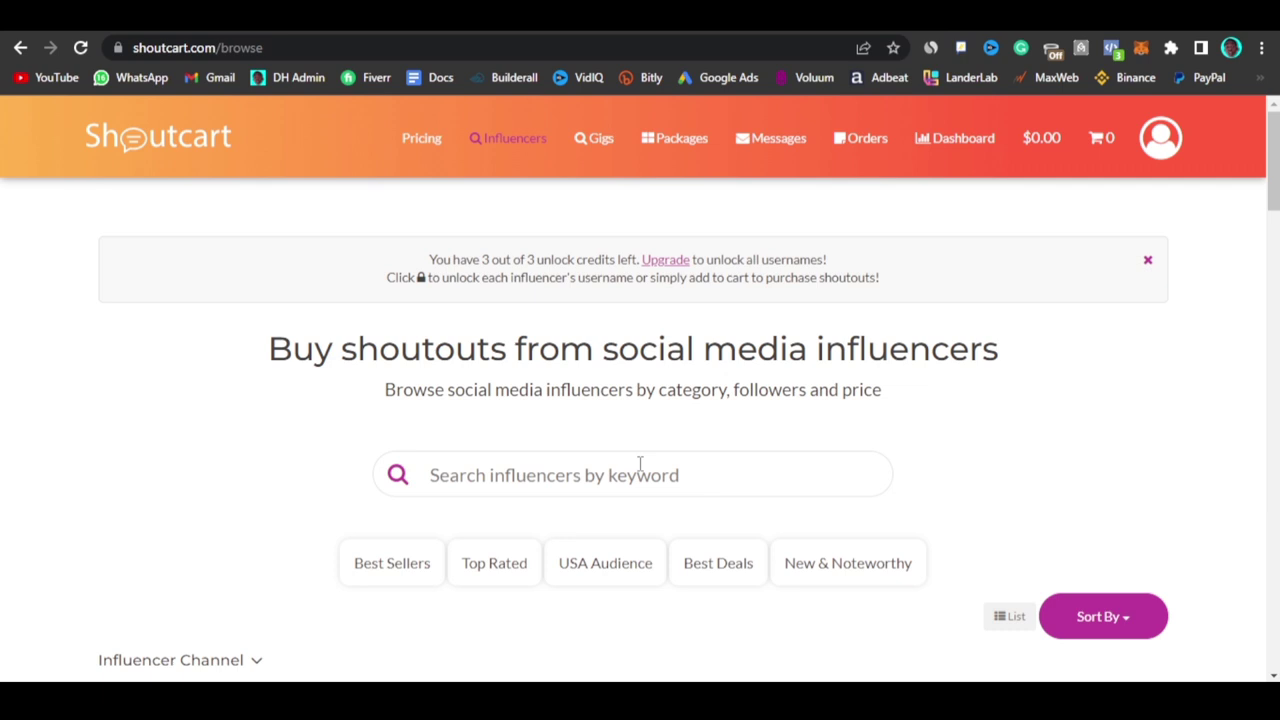
{"action": "scroll", "coordinate": [640, 463], "scroll_direction": "down", "scroll_amount": 5}
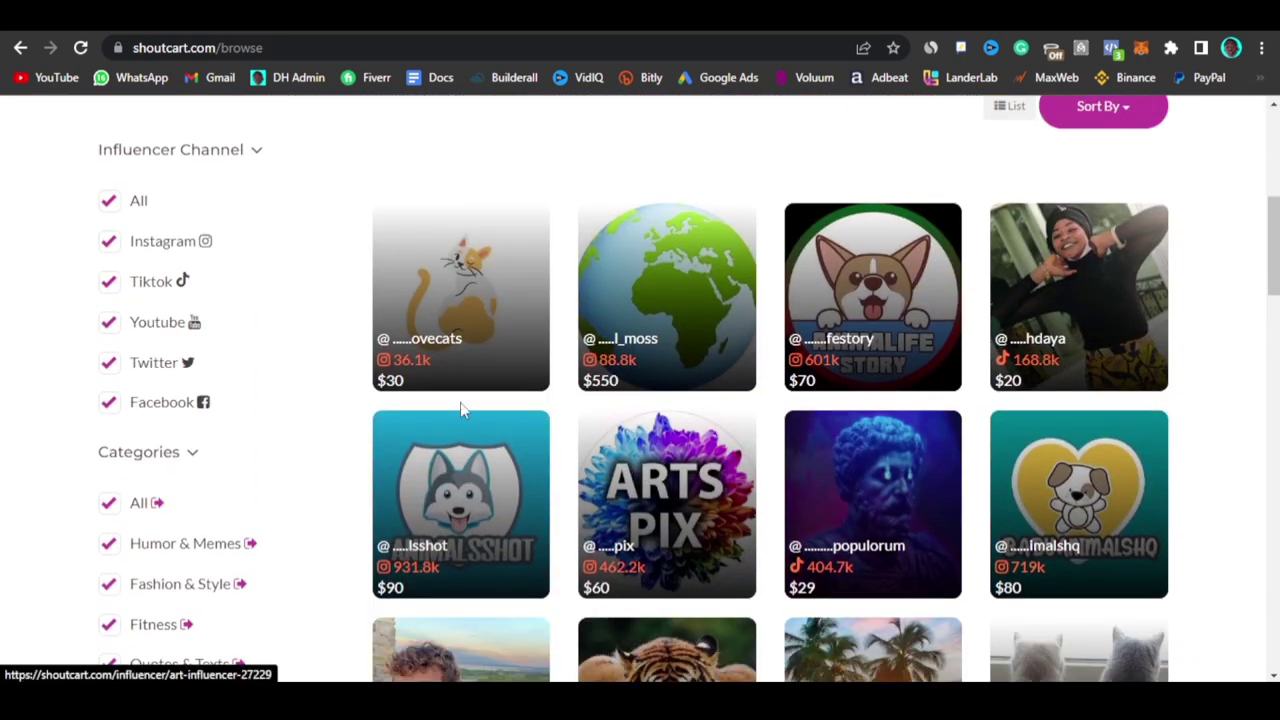
{"action": "left_click", "coordinate": [150, 327]}
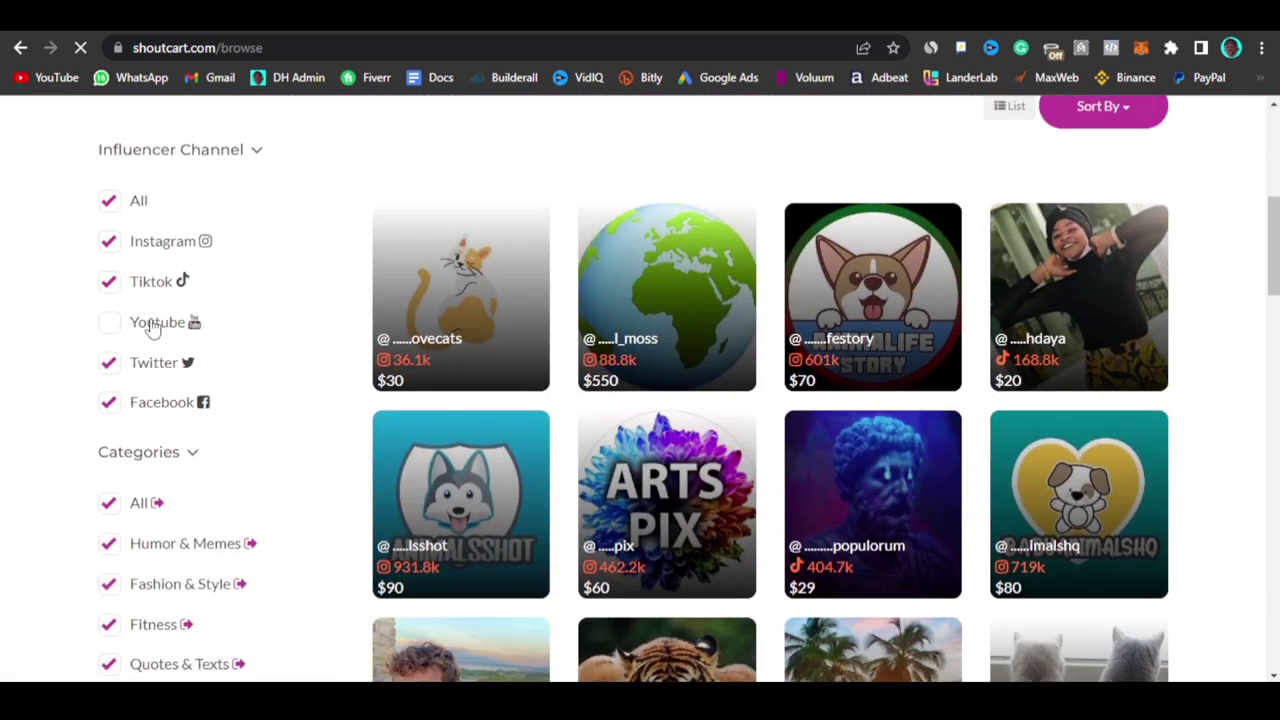